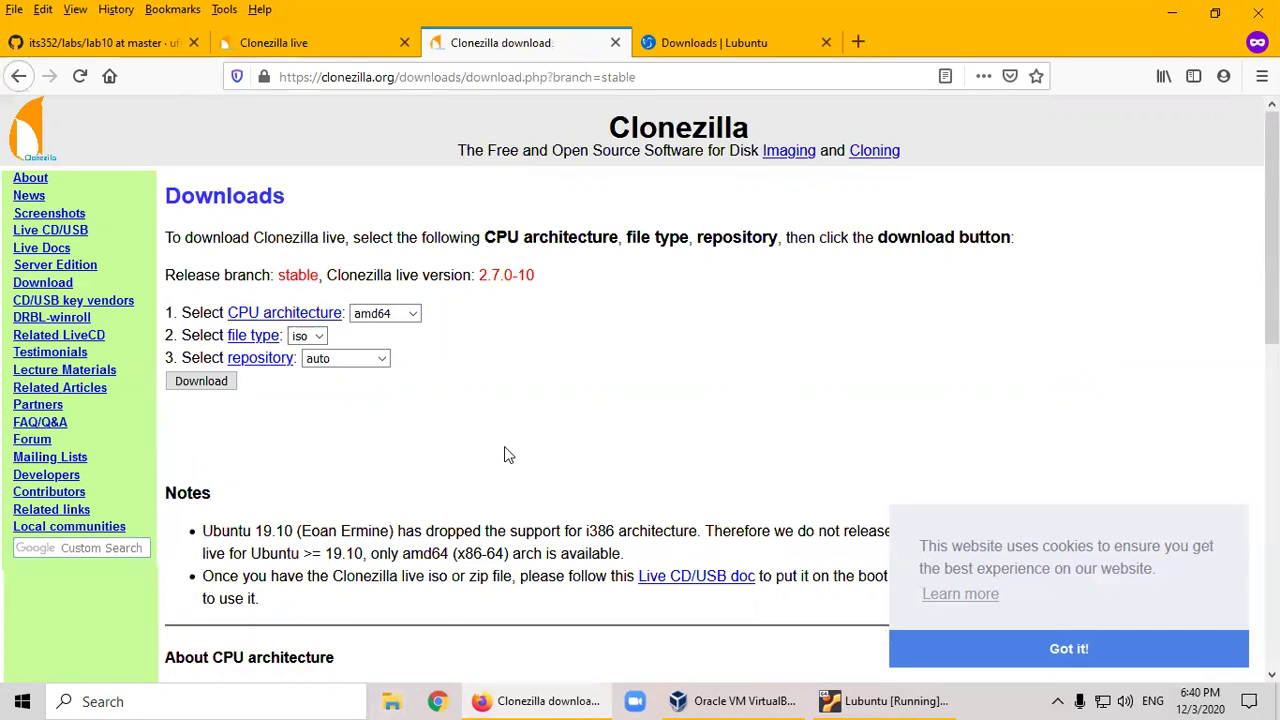
- Check the task list on the lab10 GitHub page, and shut down the guest system in the running Lubuntu virtual machine
click(131, 41)
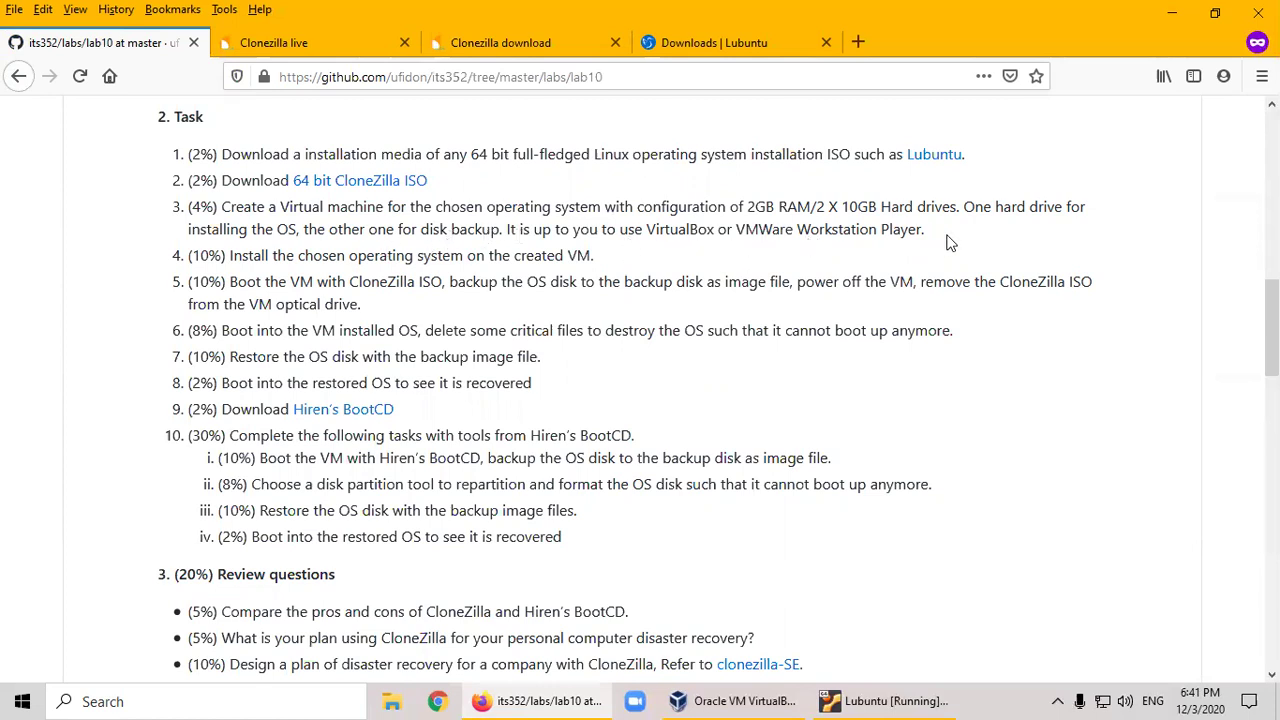
click(892, 700)
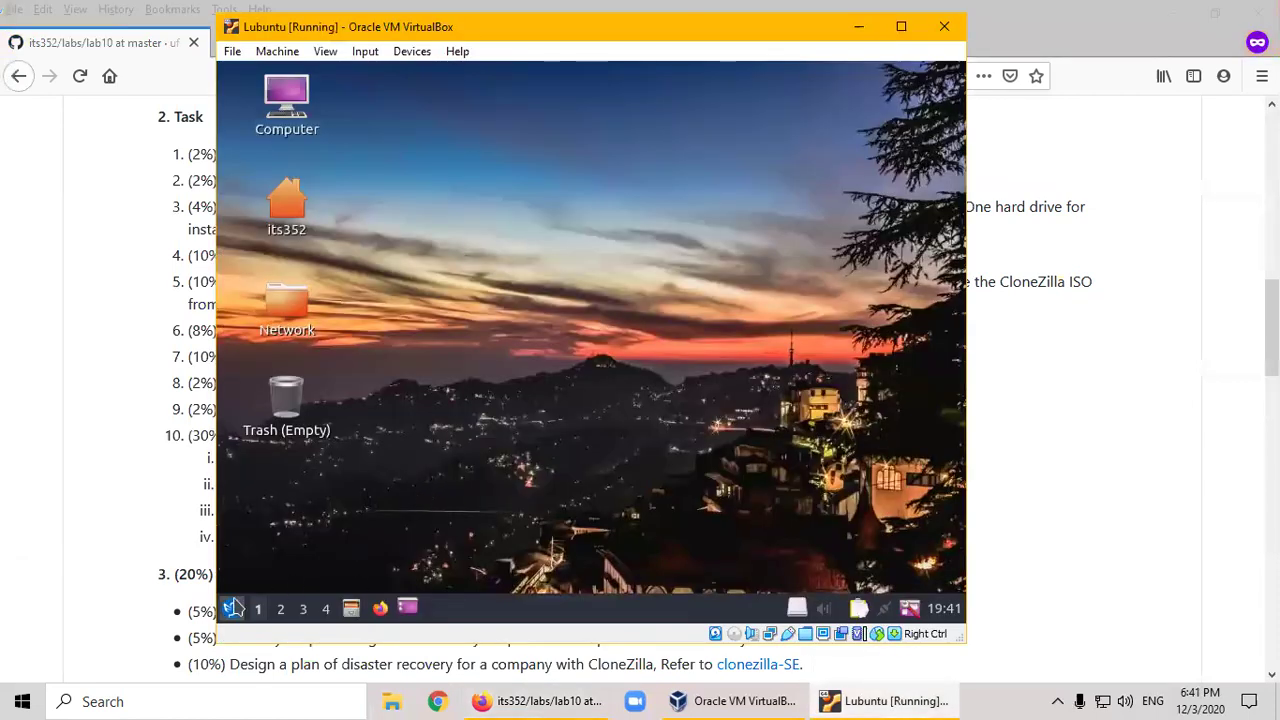
click(231, 608)
mouse_move(310, 542)
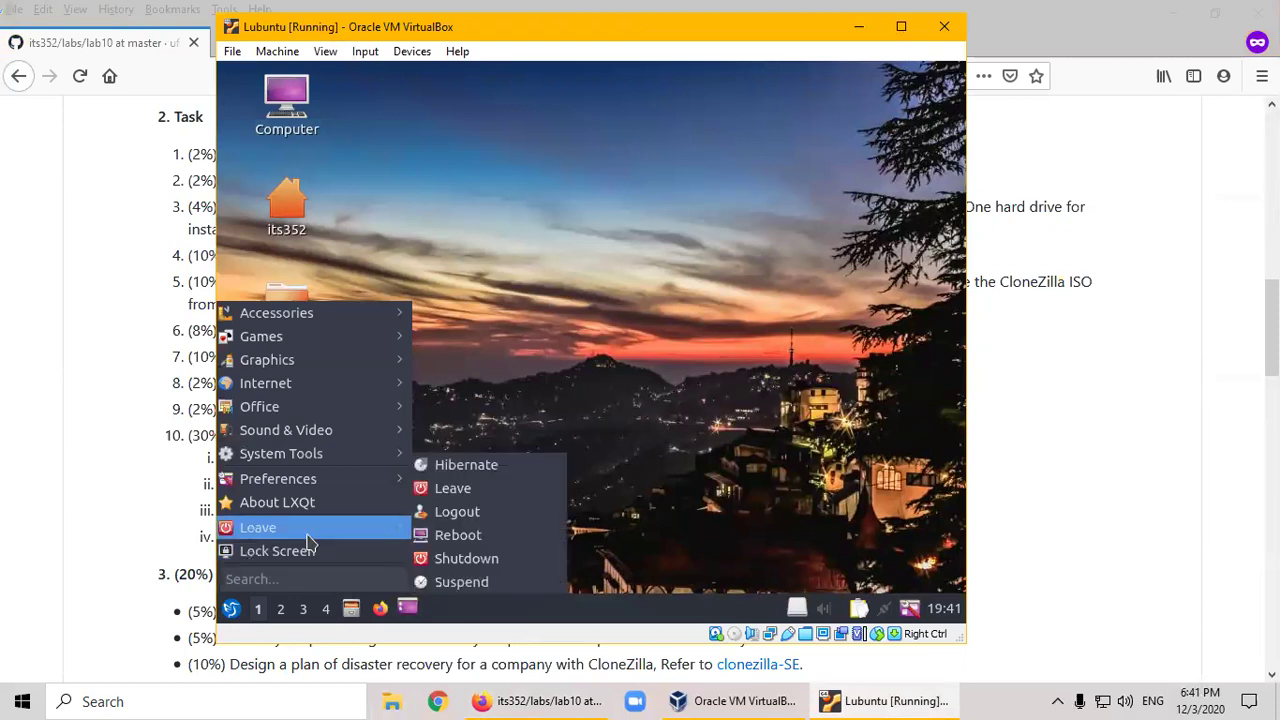
click(463, 561)
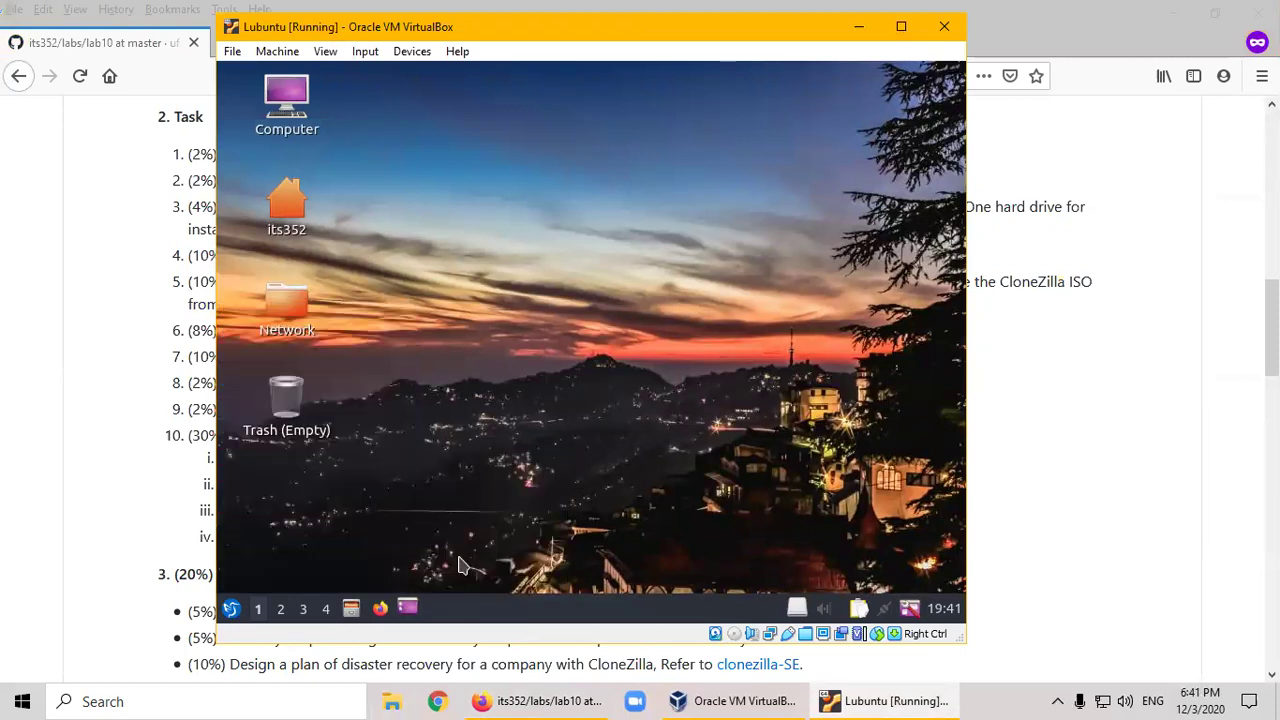
click(636, 370)
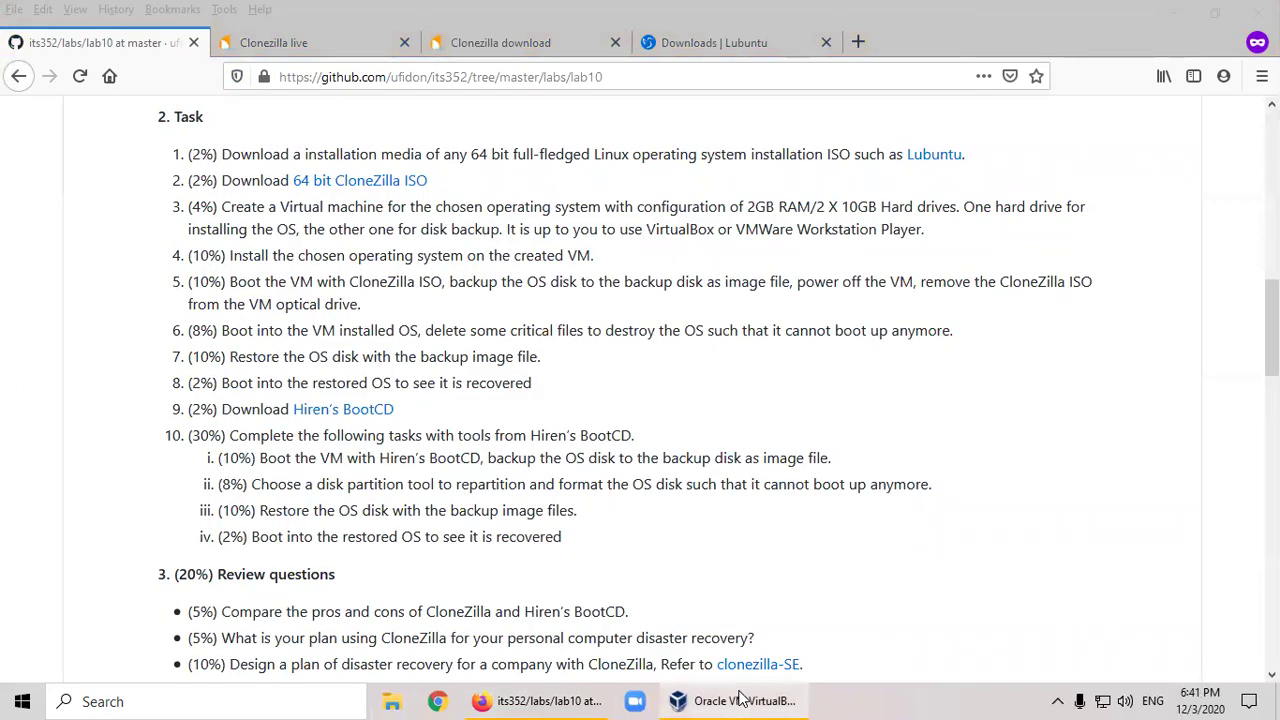
- Switch to VirtualBox Manager, open the Lubuntu machine's storage settings, and start adding a hard disk to the SATA controller
click(738, 700)
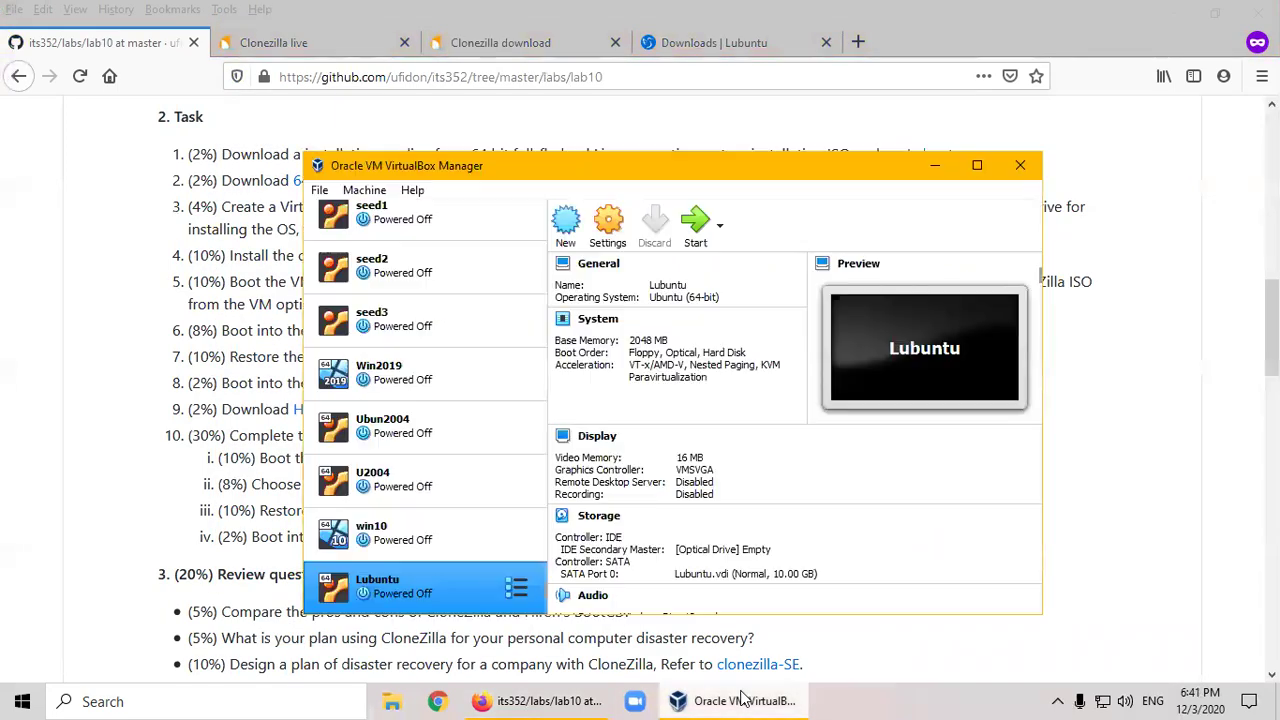
click(590, 520)
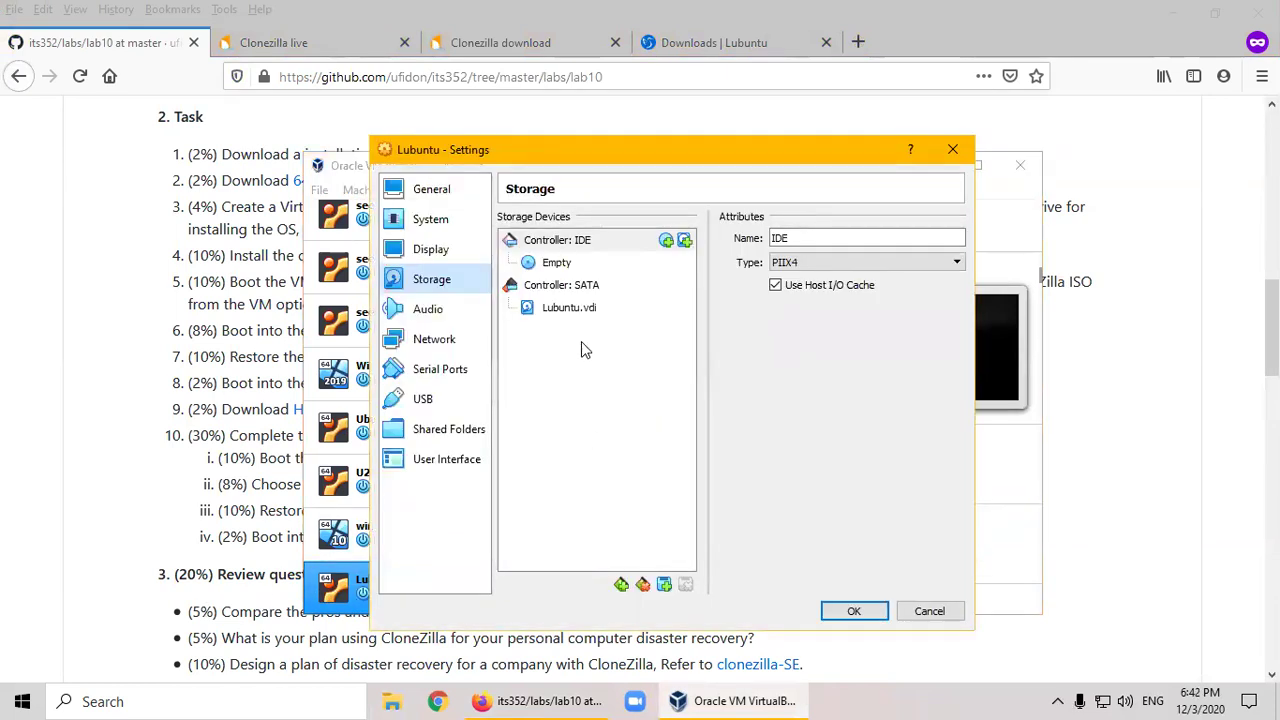
click(584, 289)
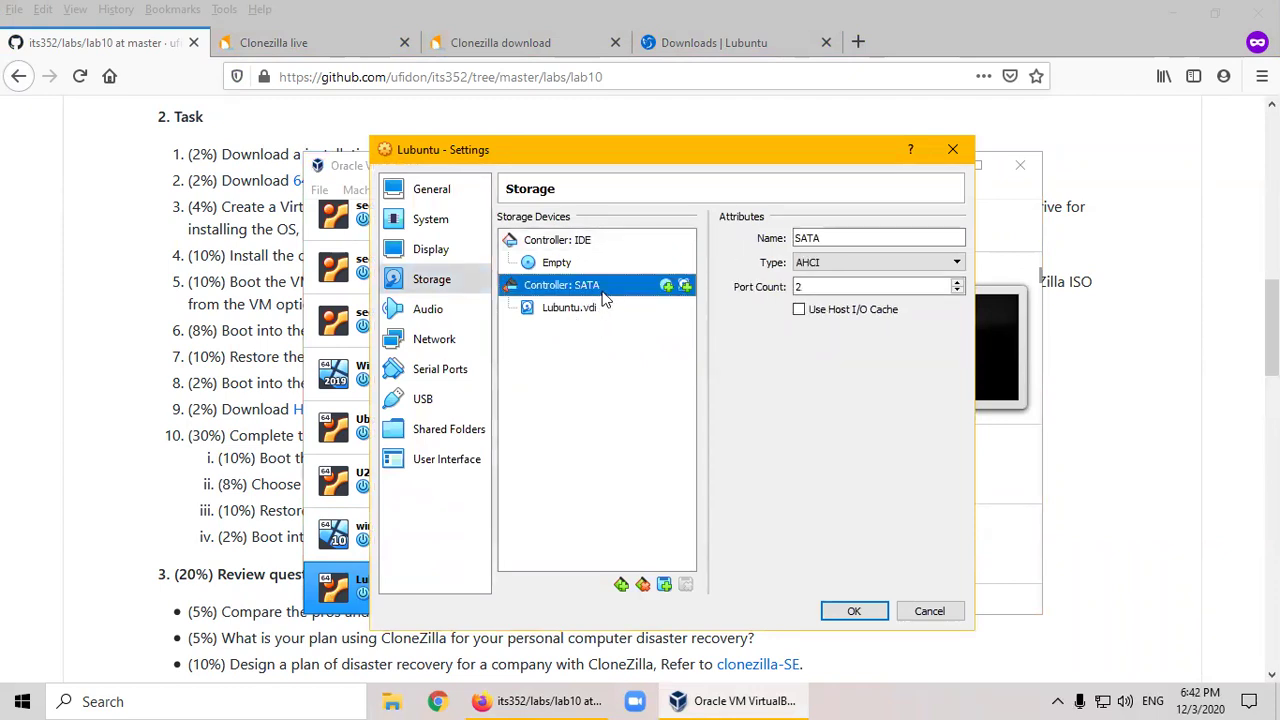
click(686, 287)
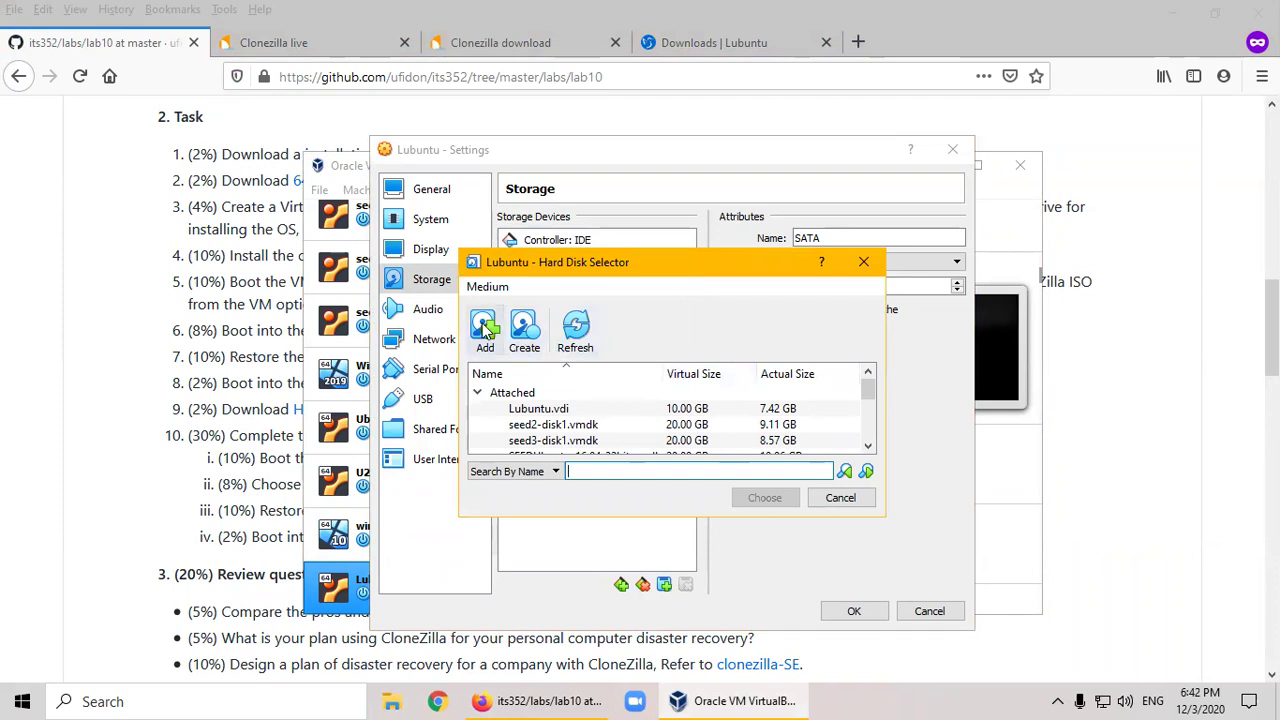
- Create a dynamically allocated VDI virtual hard disk with a size of 20 GB
click(522, 331)
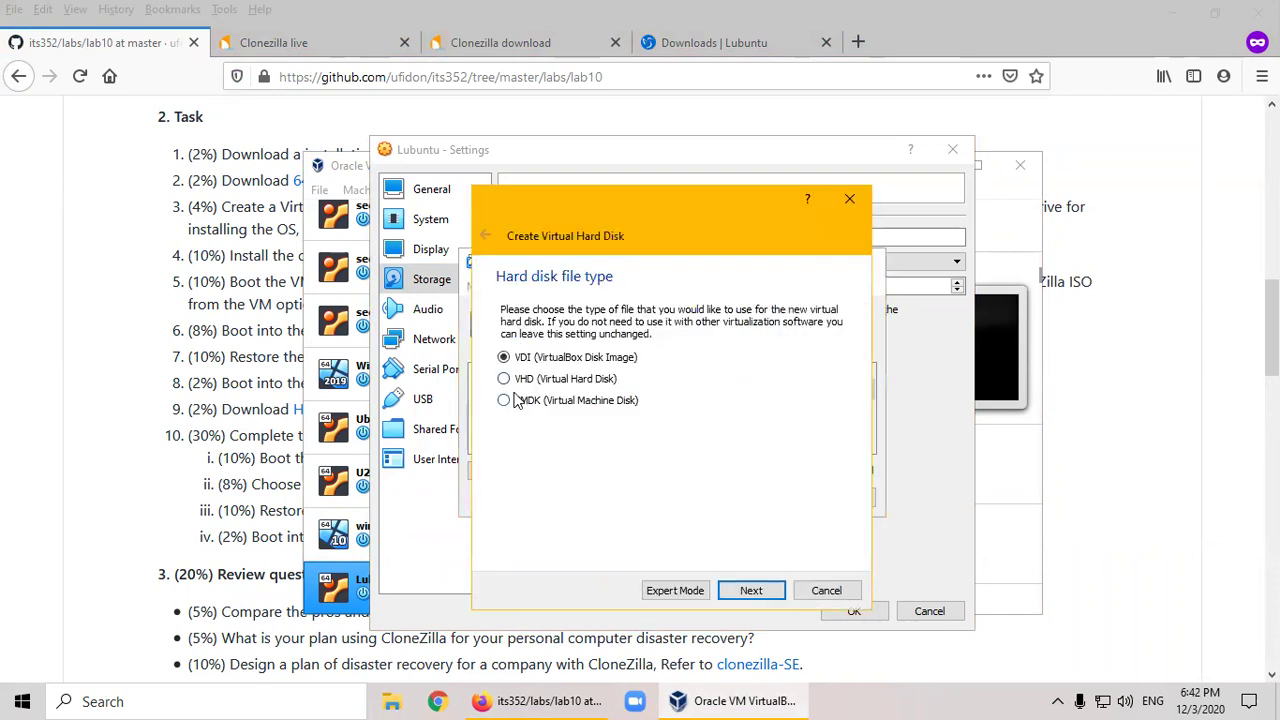
click(751, 591)
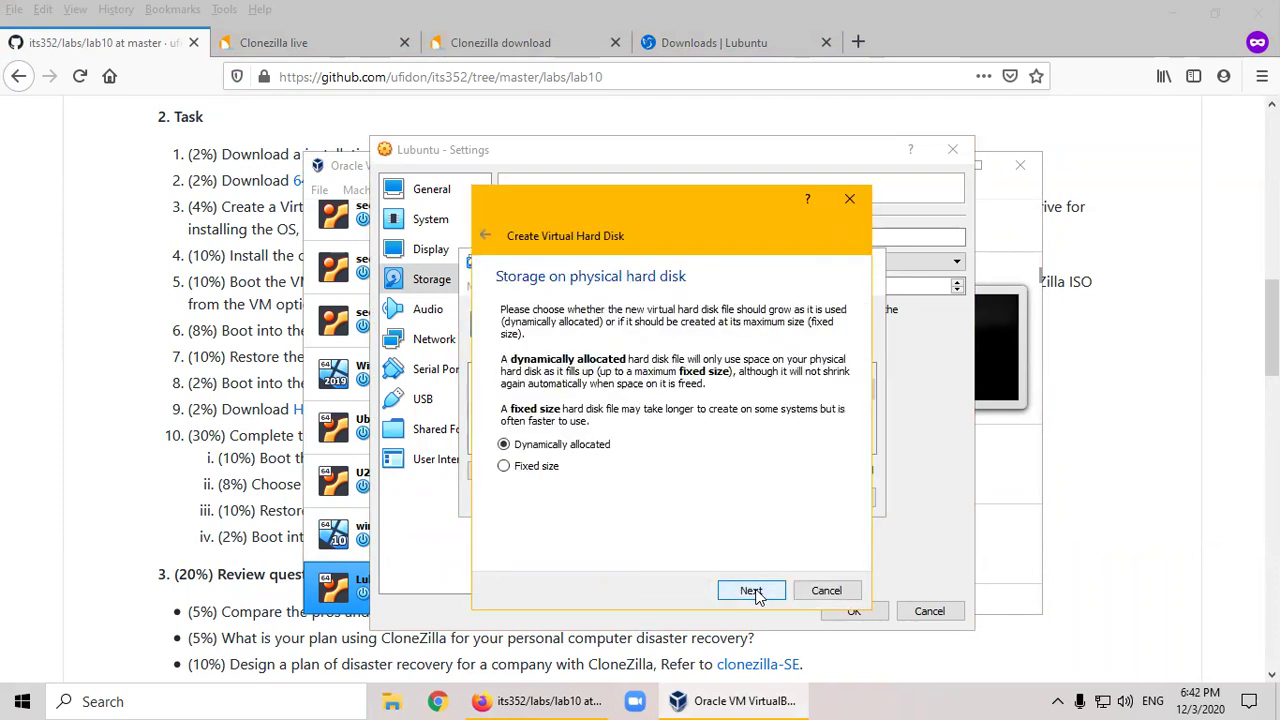
click(751, 591)
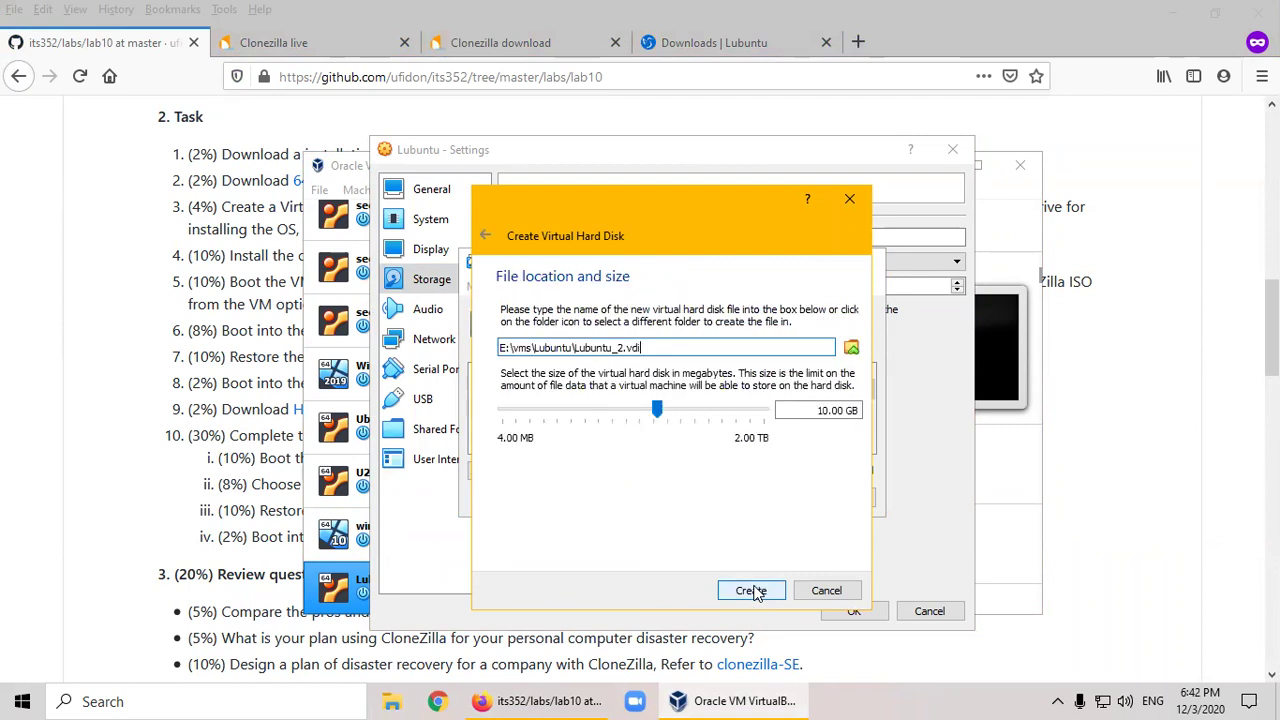
click(817, 411)
key(Delete)
text(2)
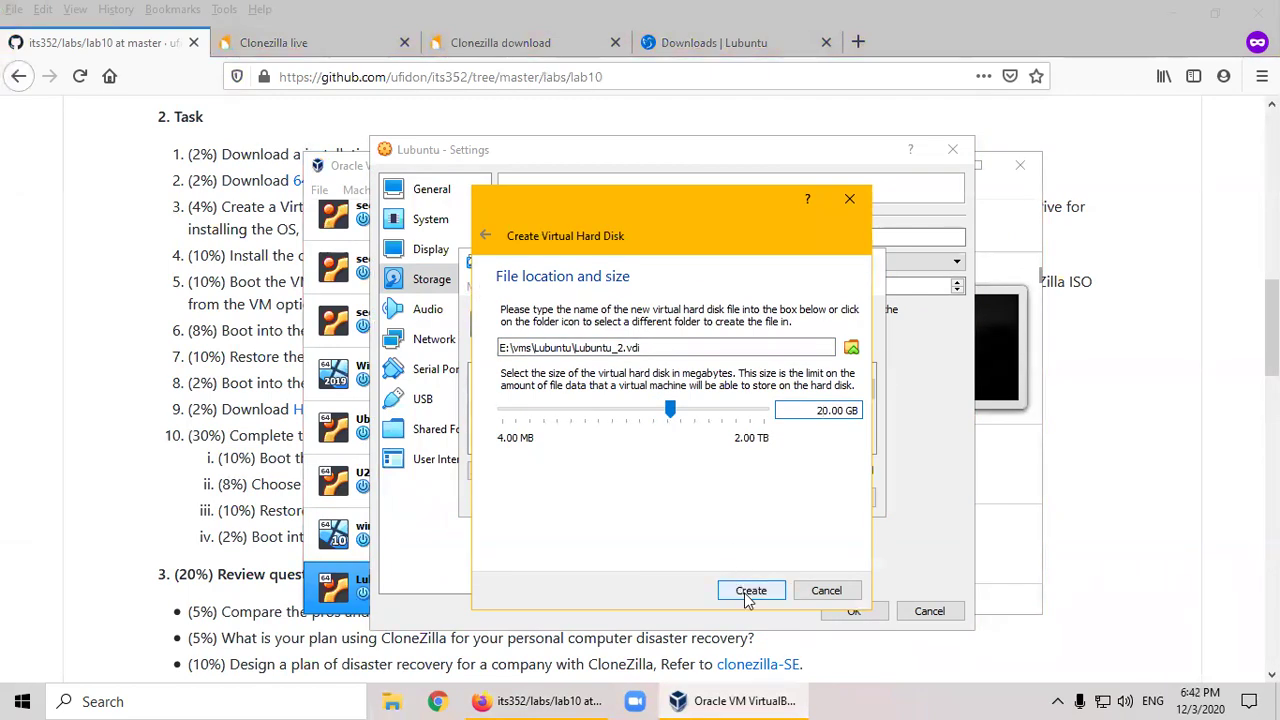
click(748, 592)
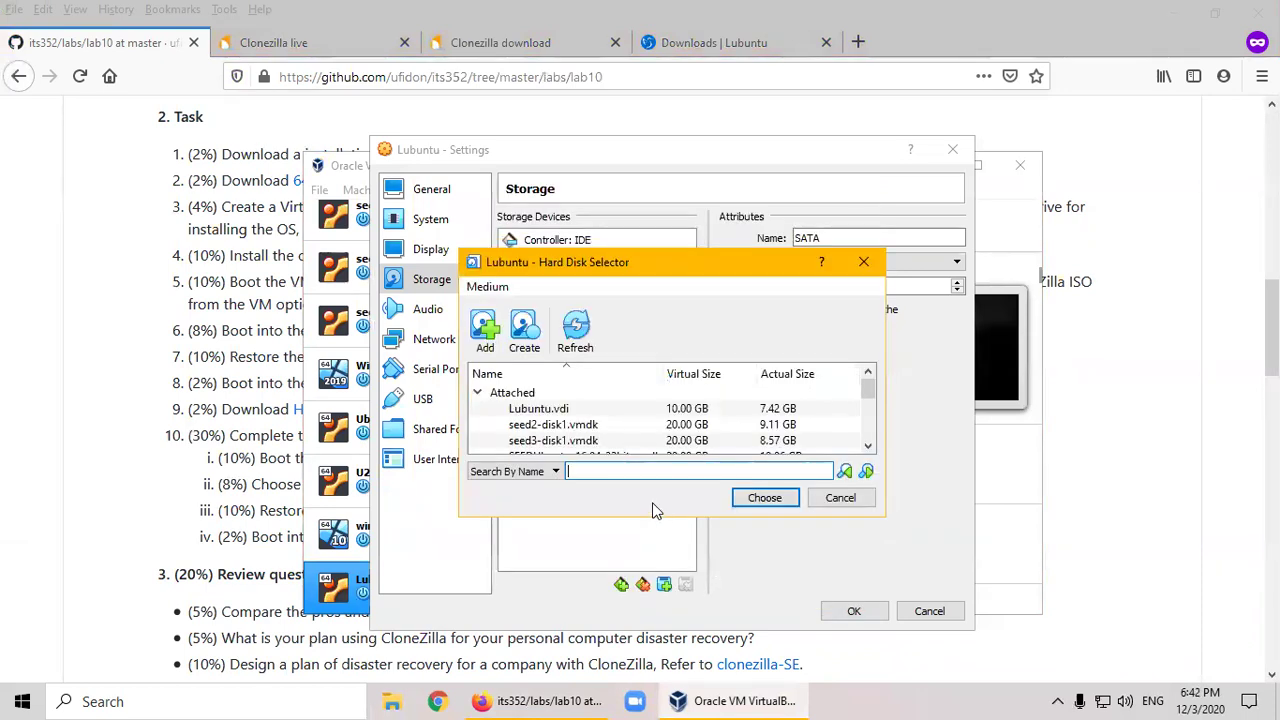
- Attach the unattached Lubuntu_2.vdi disk to the Lubuntu machine's SATA controller
drag(868, 388, 868, 430)
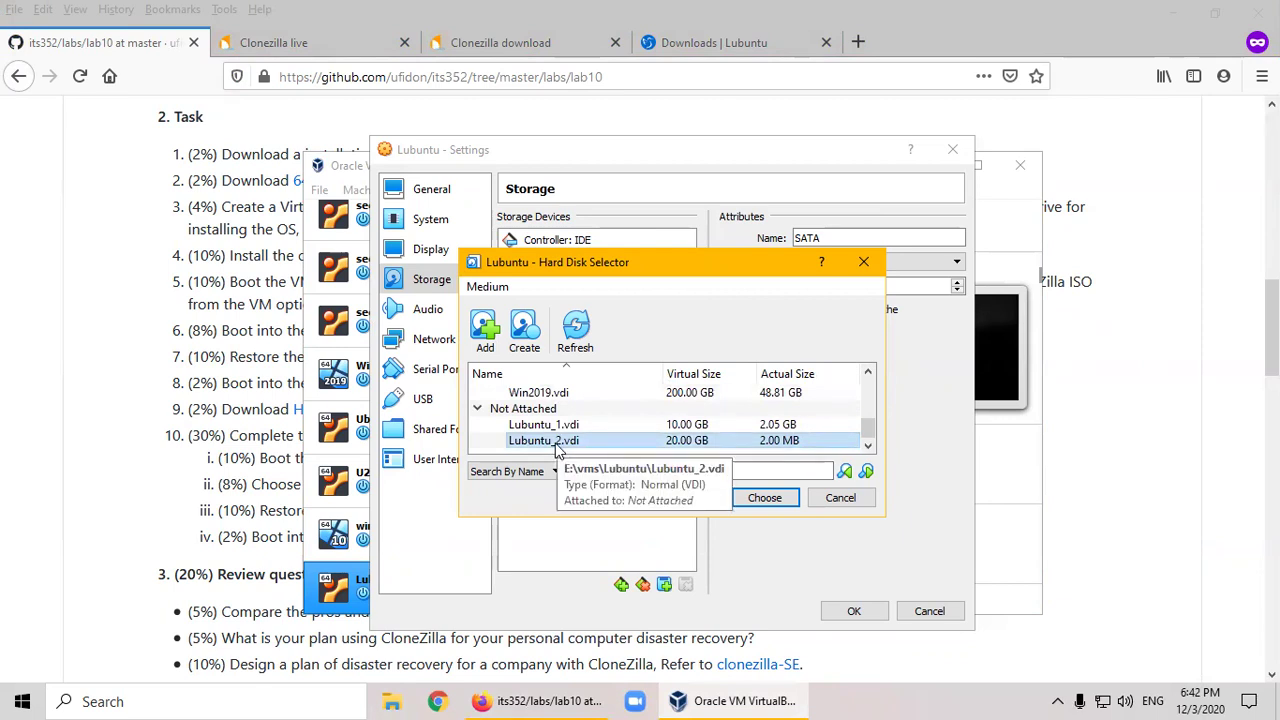
right_click(549, 447)
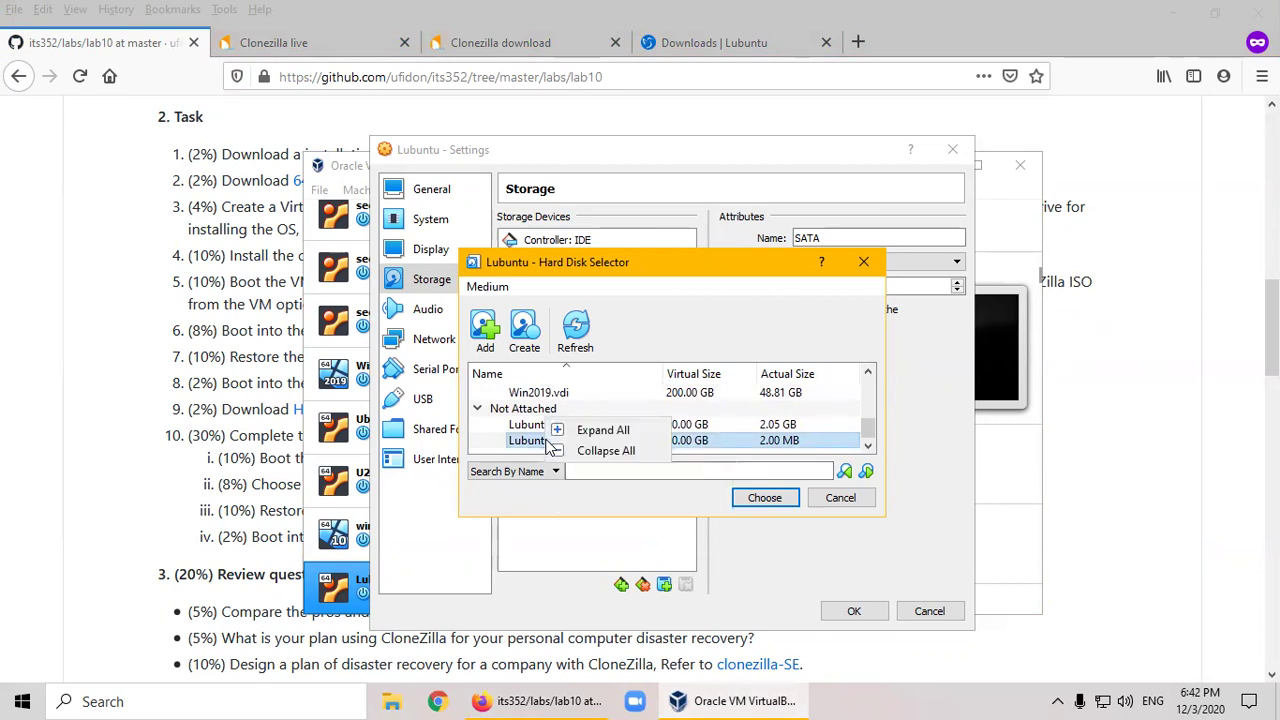
click(530, 449)
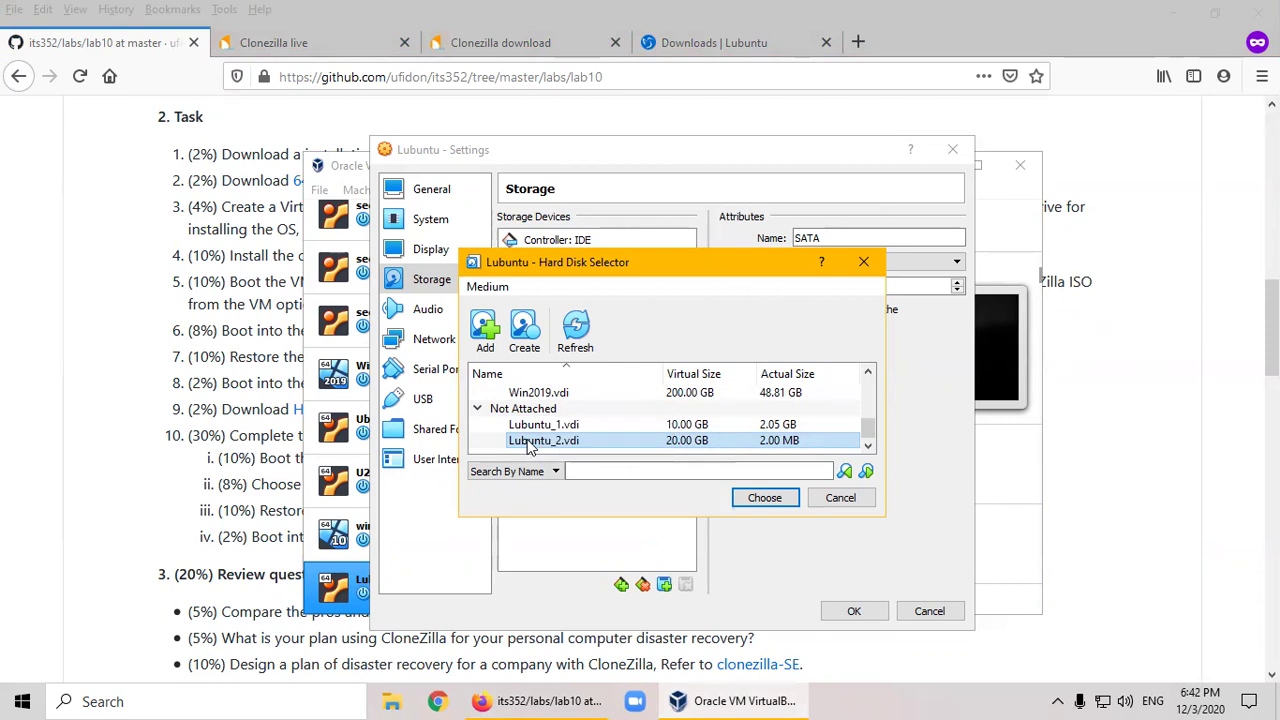
click(760, 502)
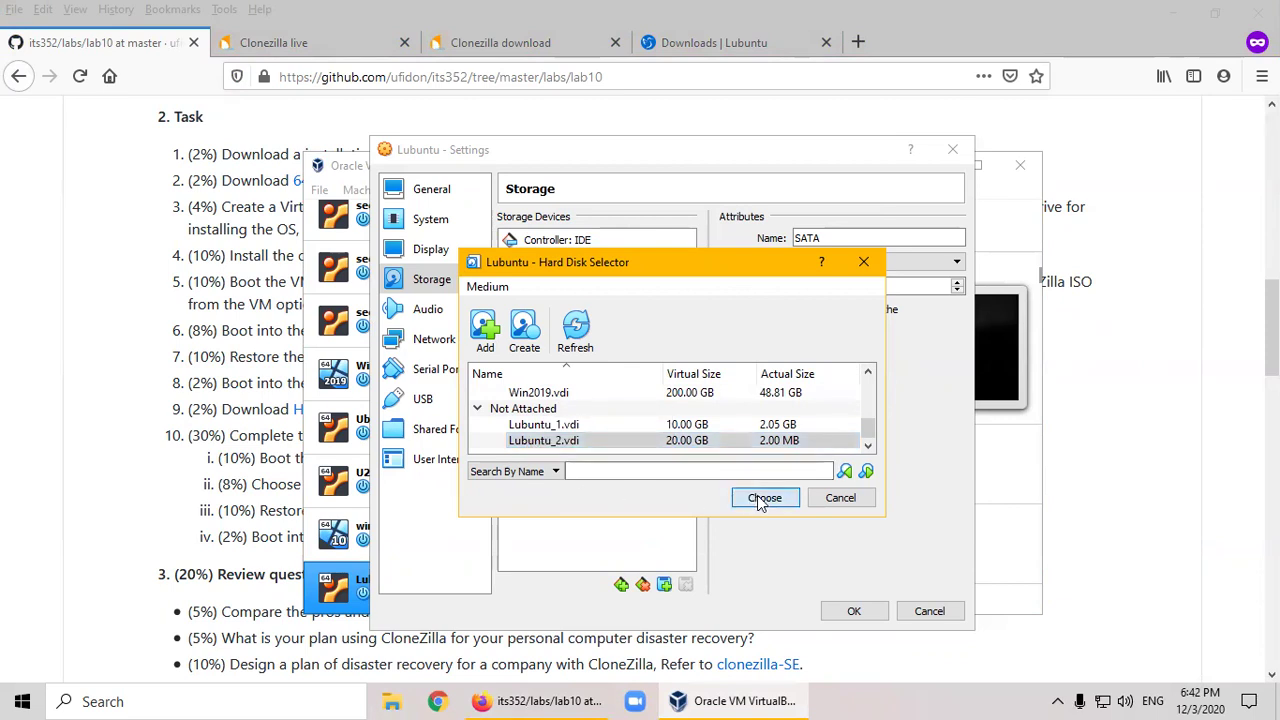
click(558, 442)
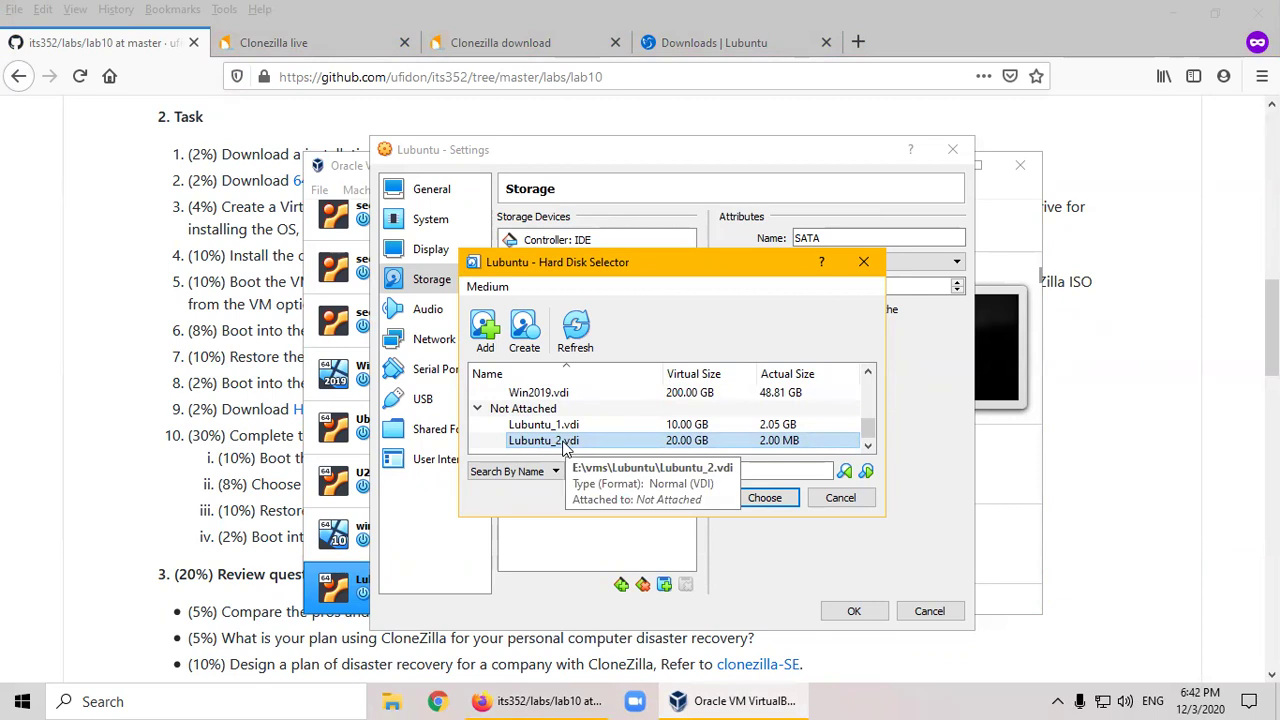
click(766, 497)
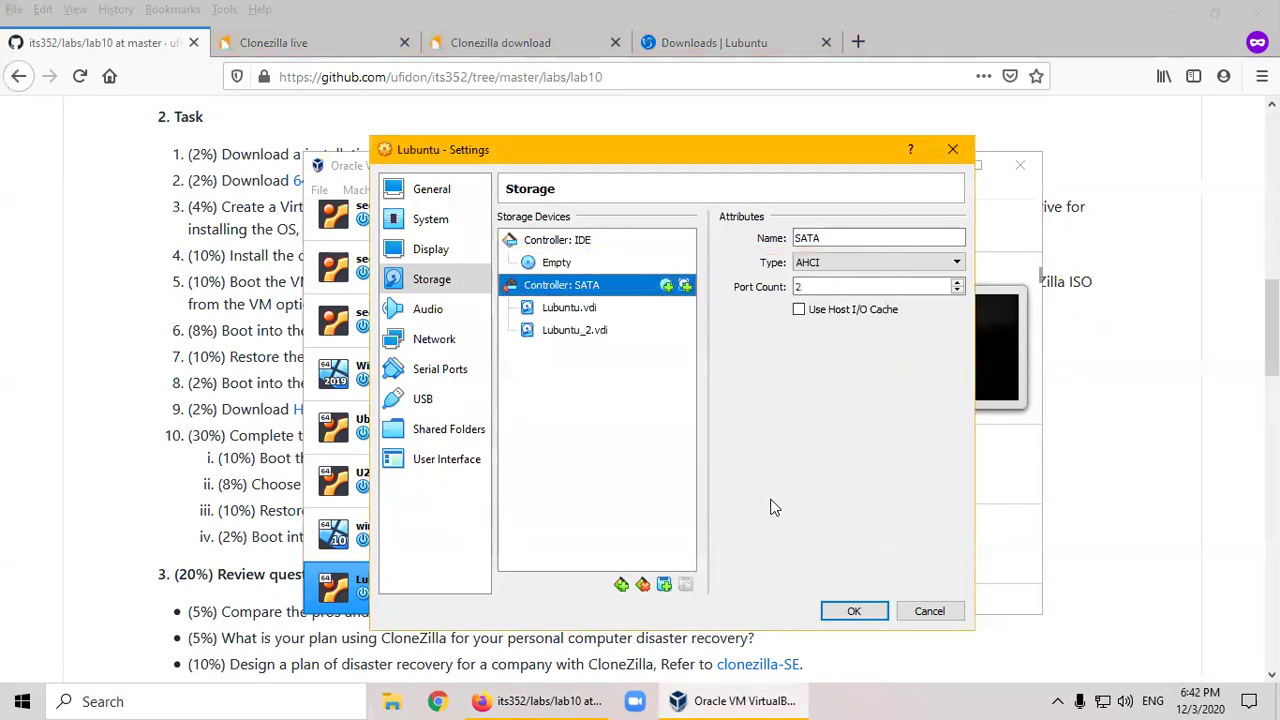
- Review the details of Lubuntu_2.vdi and Lubuntu.vdi, and save the machine's storage settings
click(572, 330)
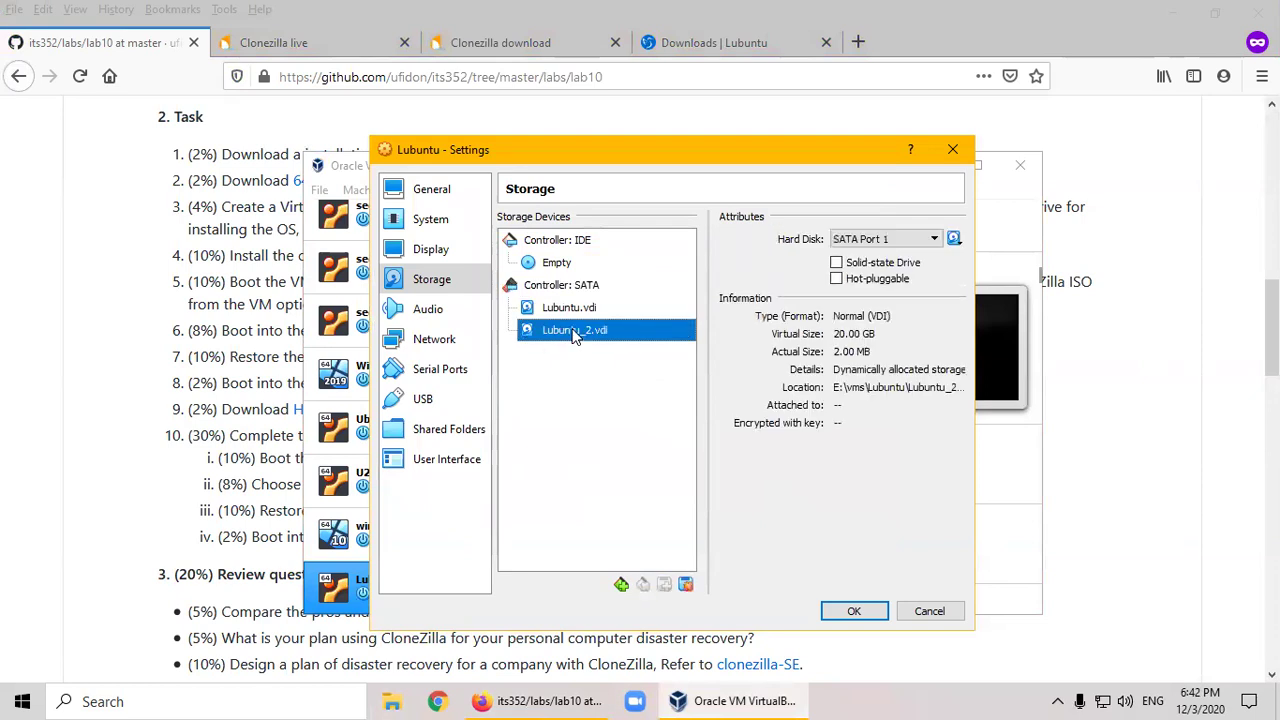
click(560, 308)
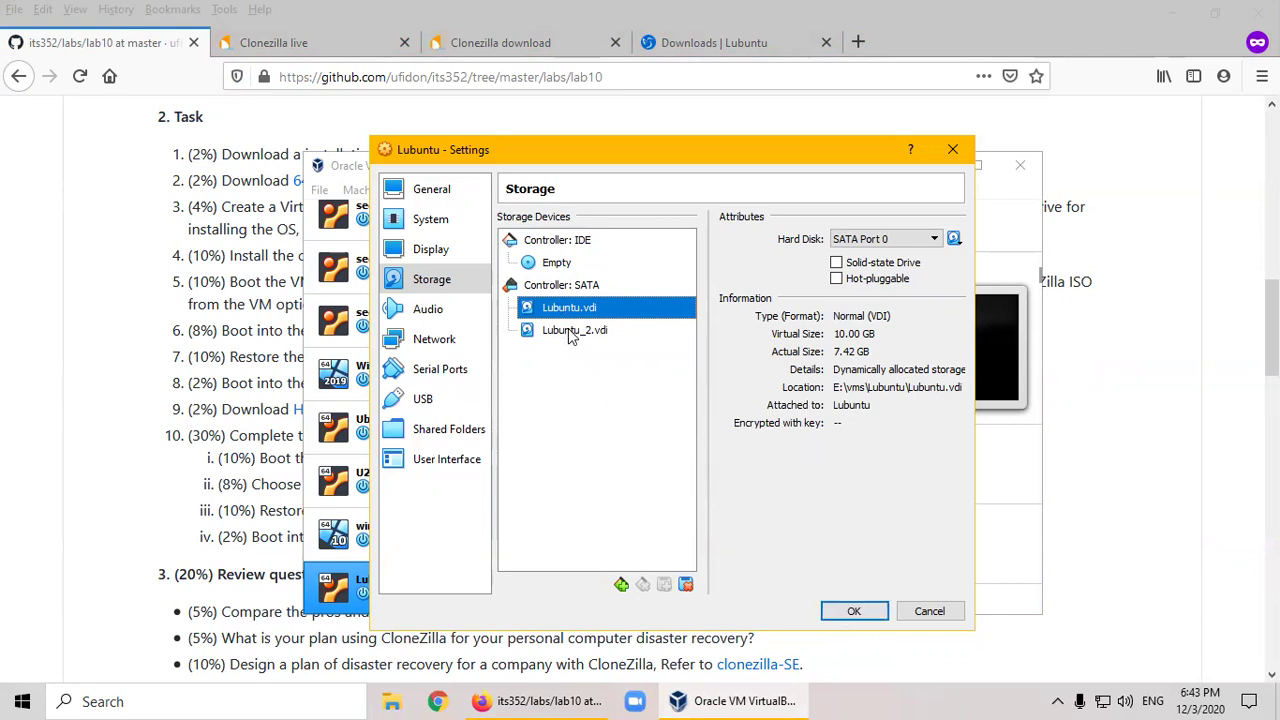
mouse_move(570, 337)
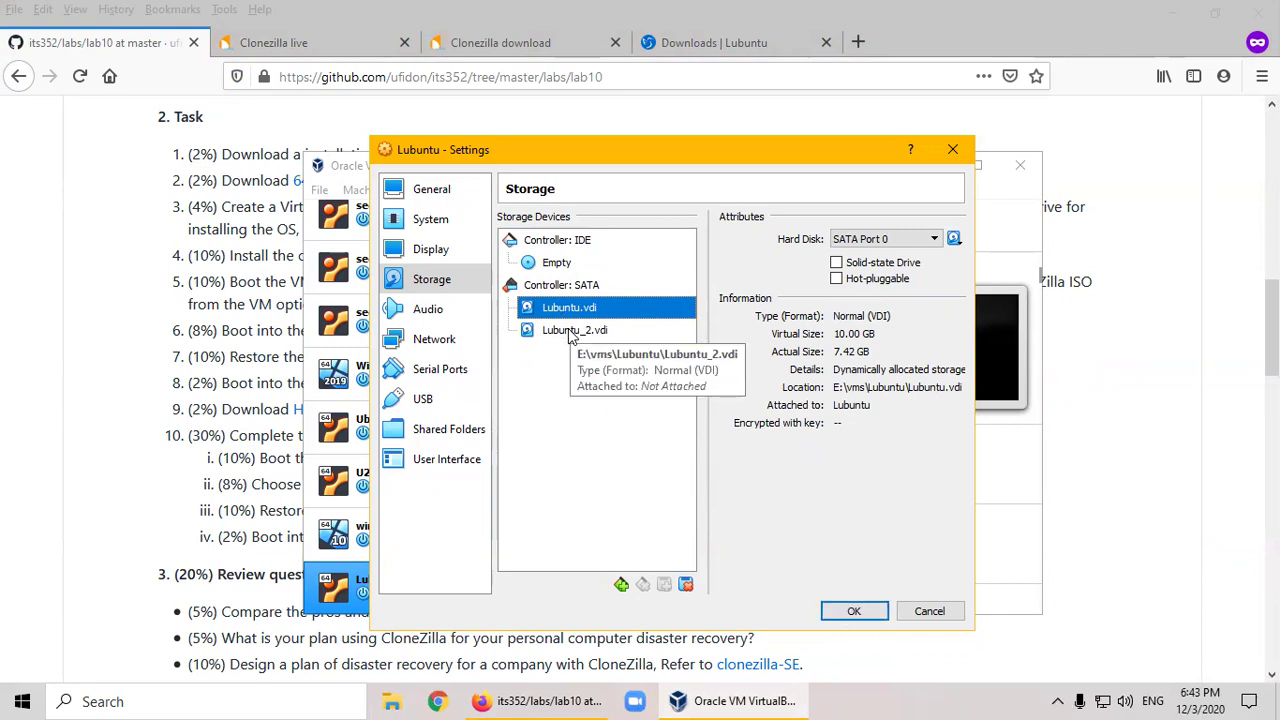
click(849, 614)
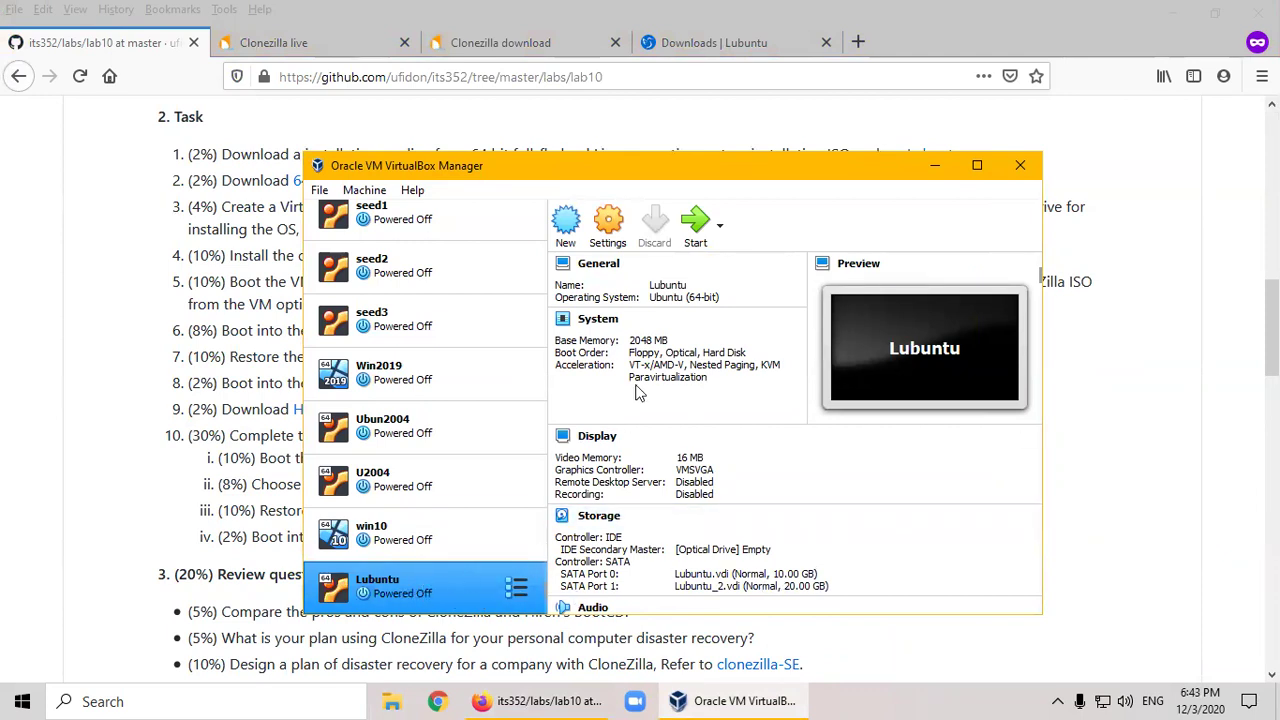
- Start the Lubuntu virtual machine, check the lab10 task list while it boots, and return to the machine's desktop
click(696, 238)
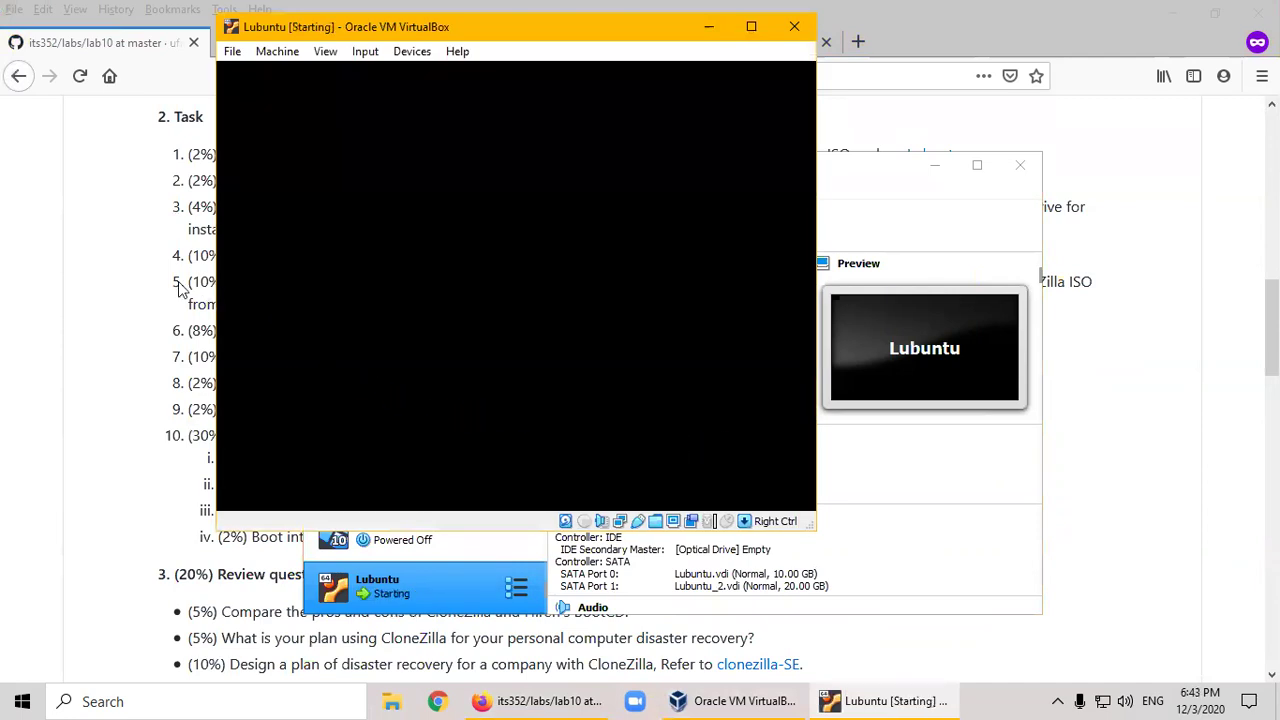
click(177, 268)
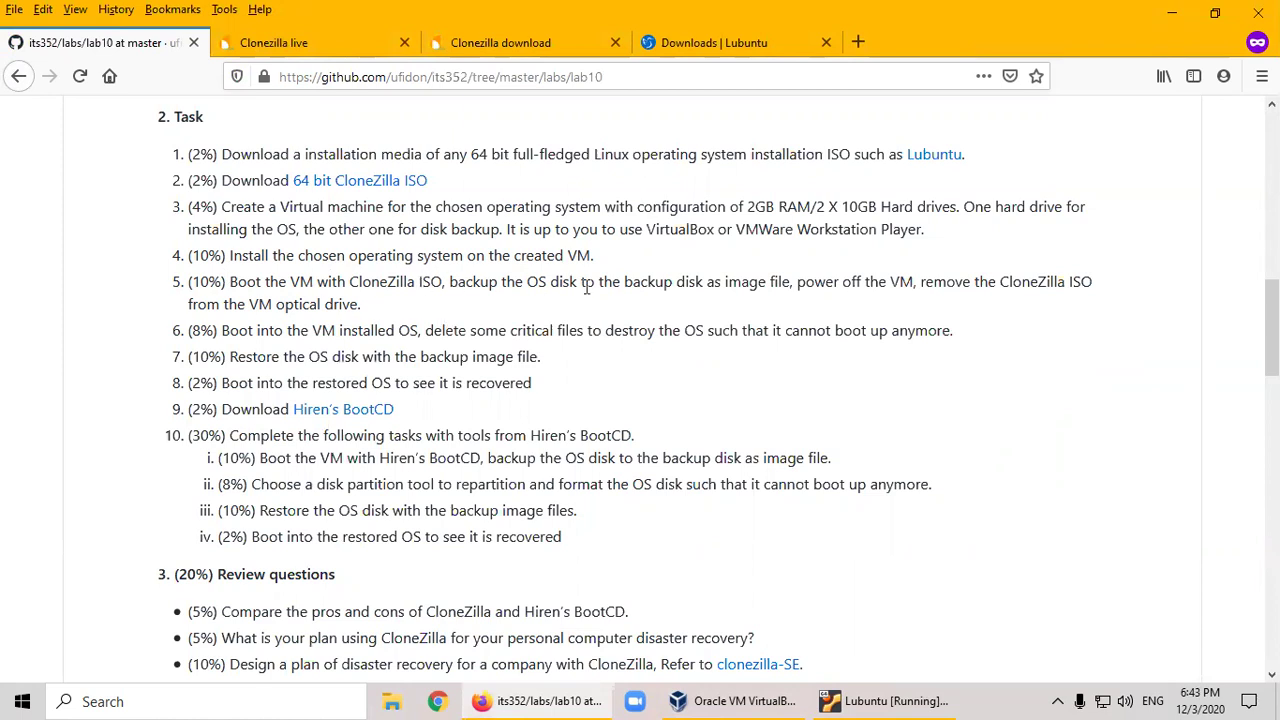
click(898, 697)
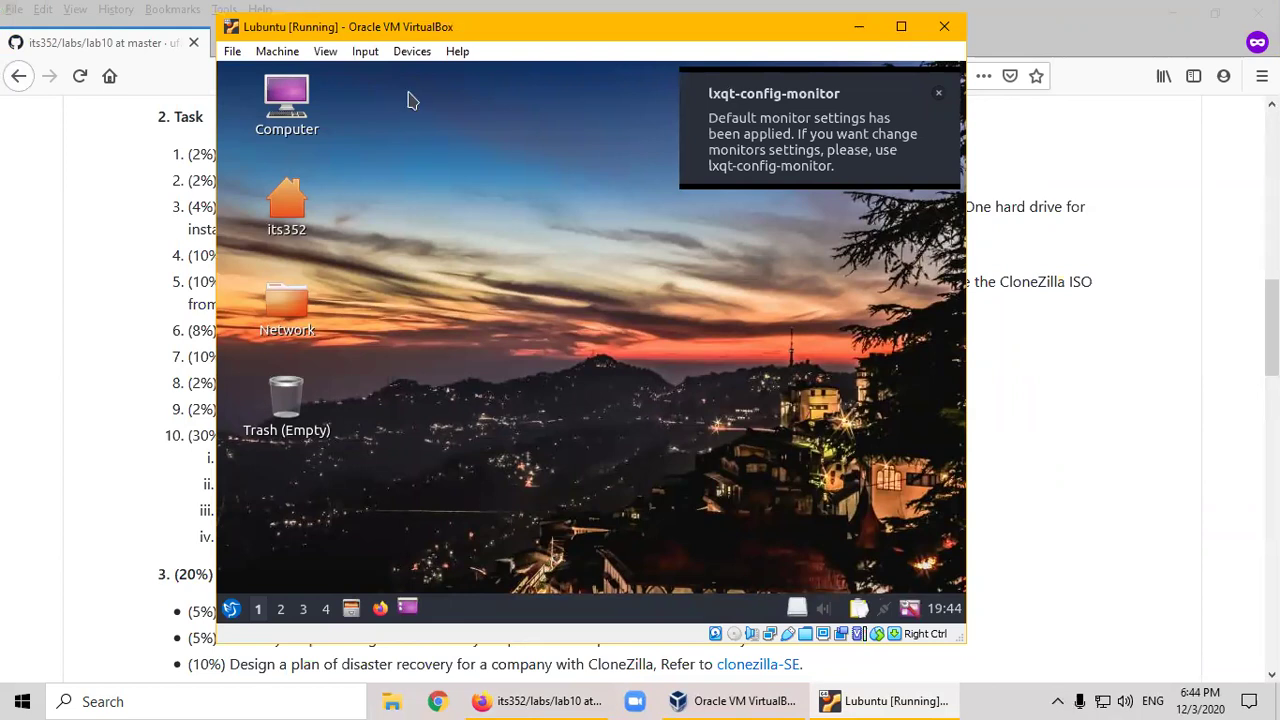
drag(472, 24, 524, 48)
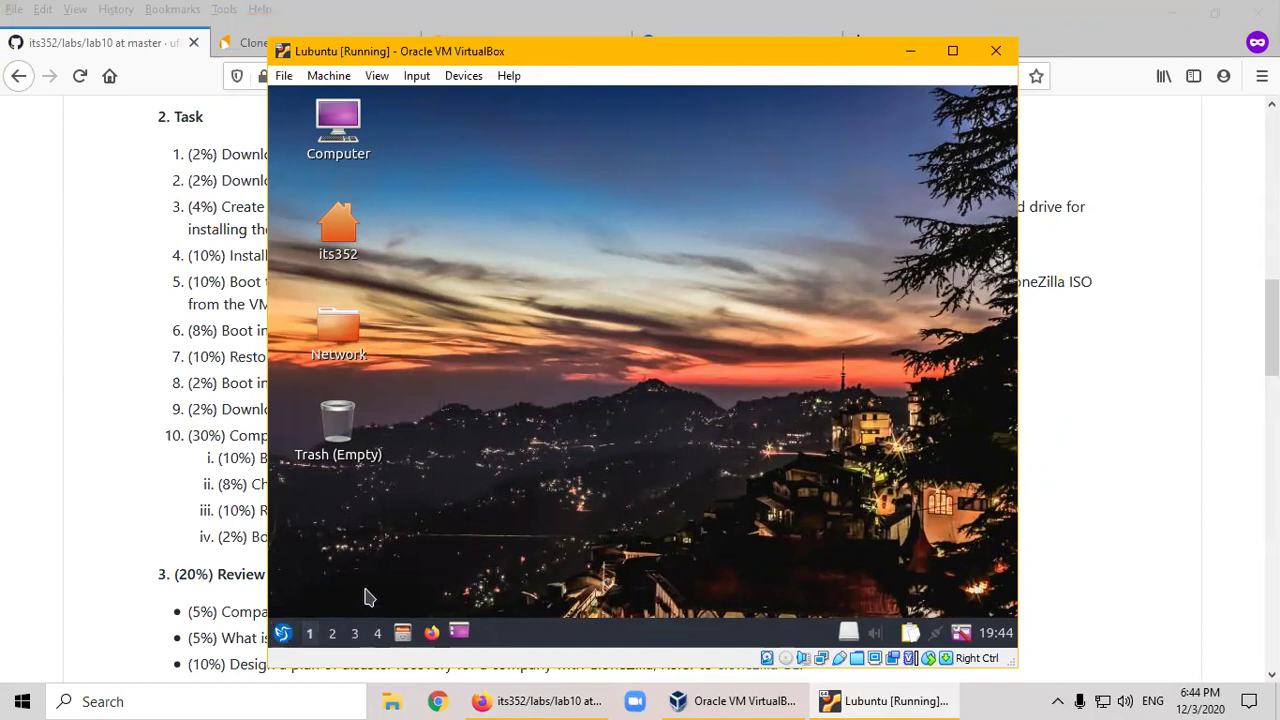
- Try to launch KDE Partition Manager in Lubuntu by entering the account password for authentication, and quit the program
click(283, 633)
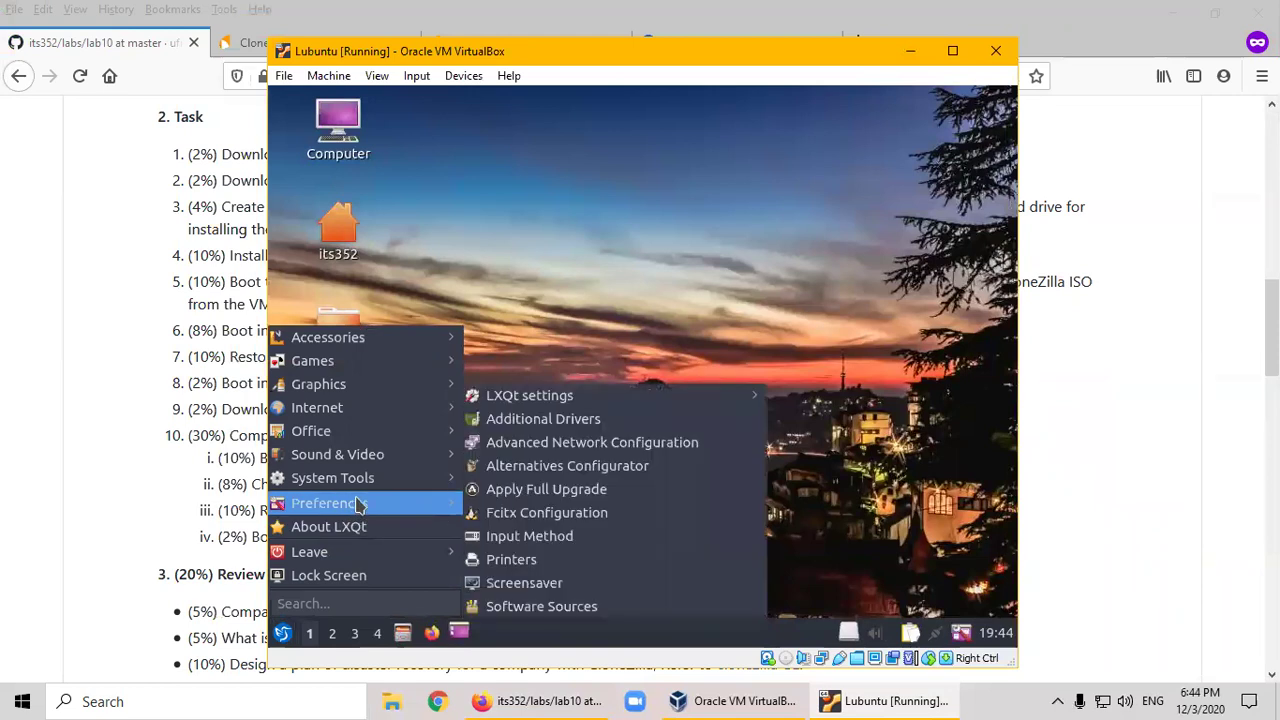
mouse_move(370, 485)
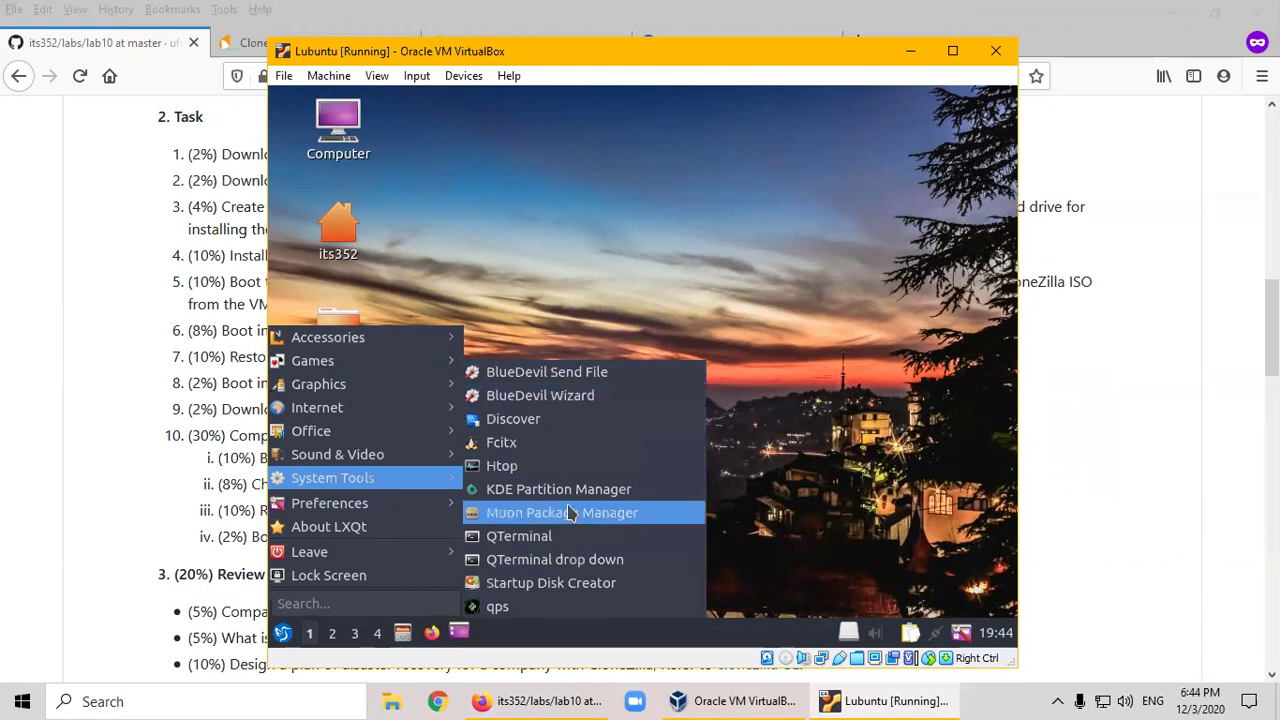
click(538, 492)
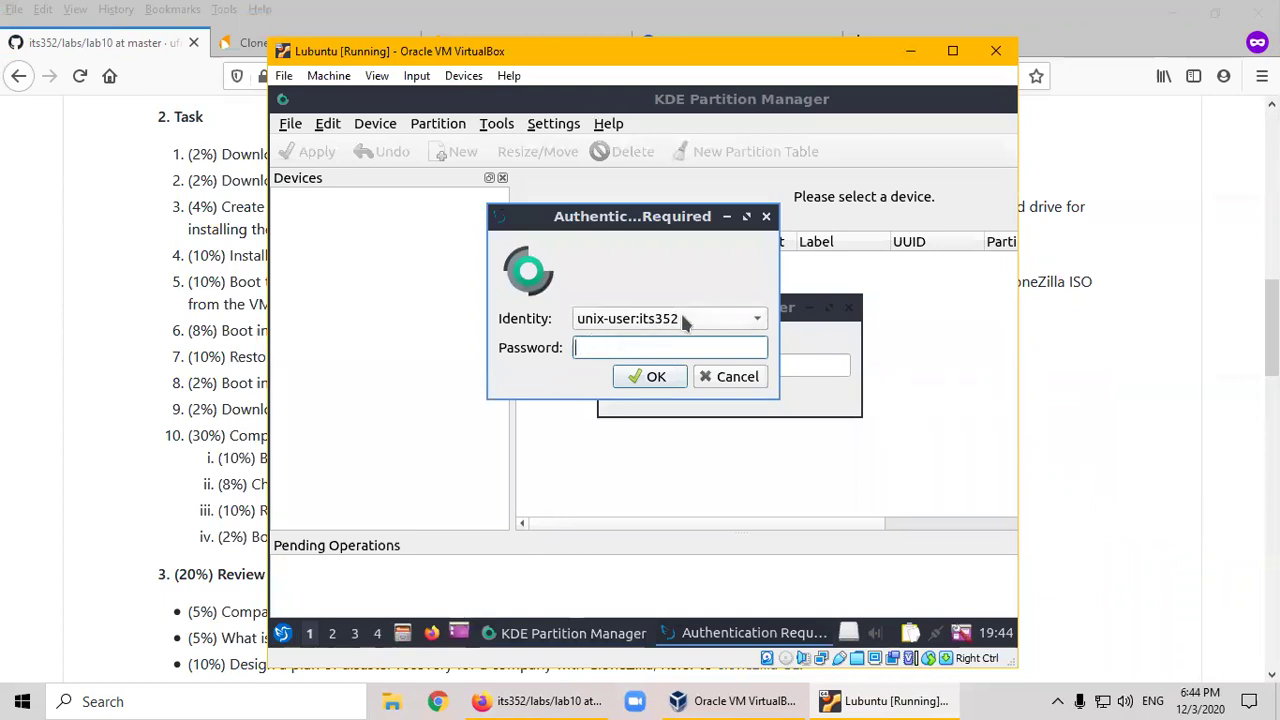
text(••••••••)
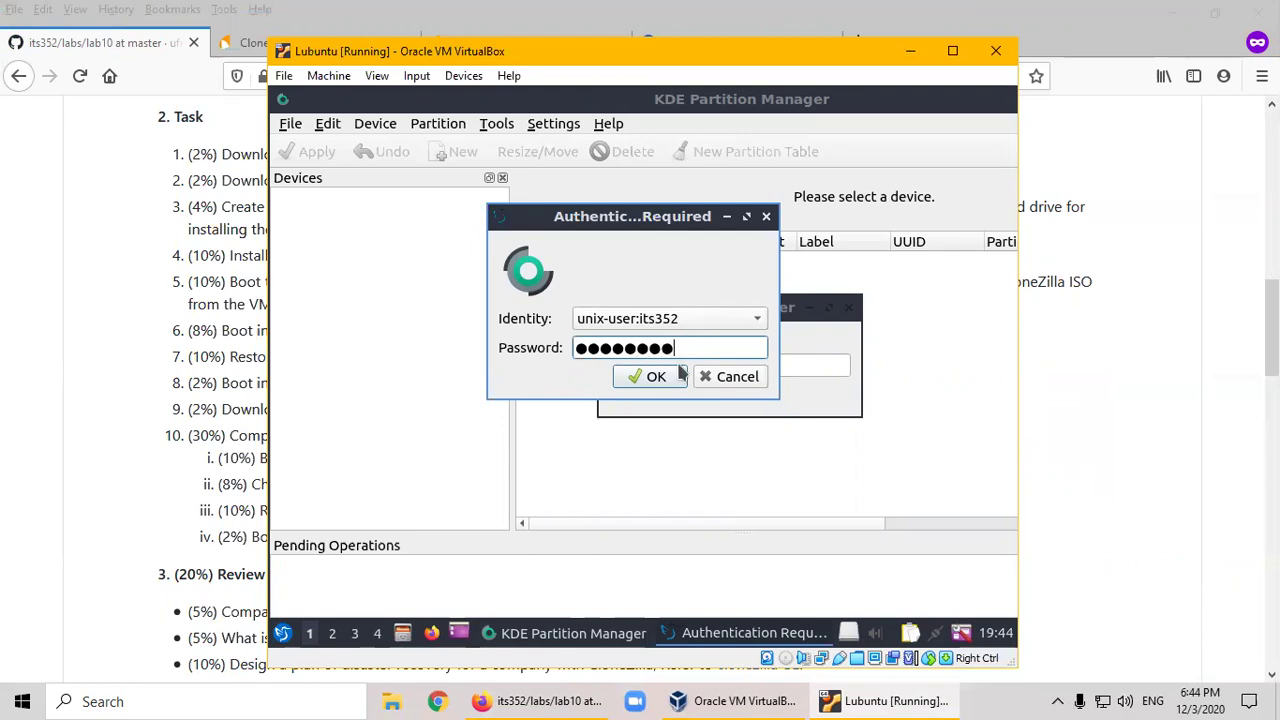
click(655, 381)
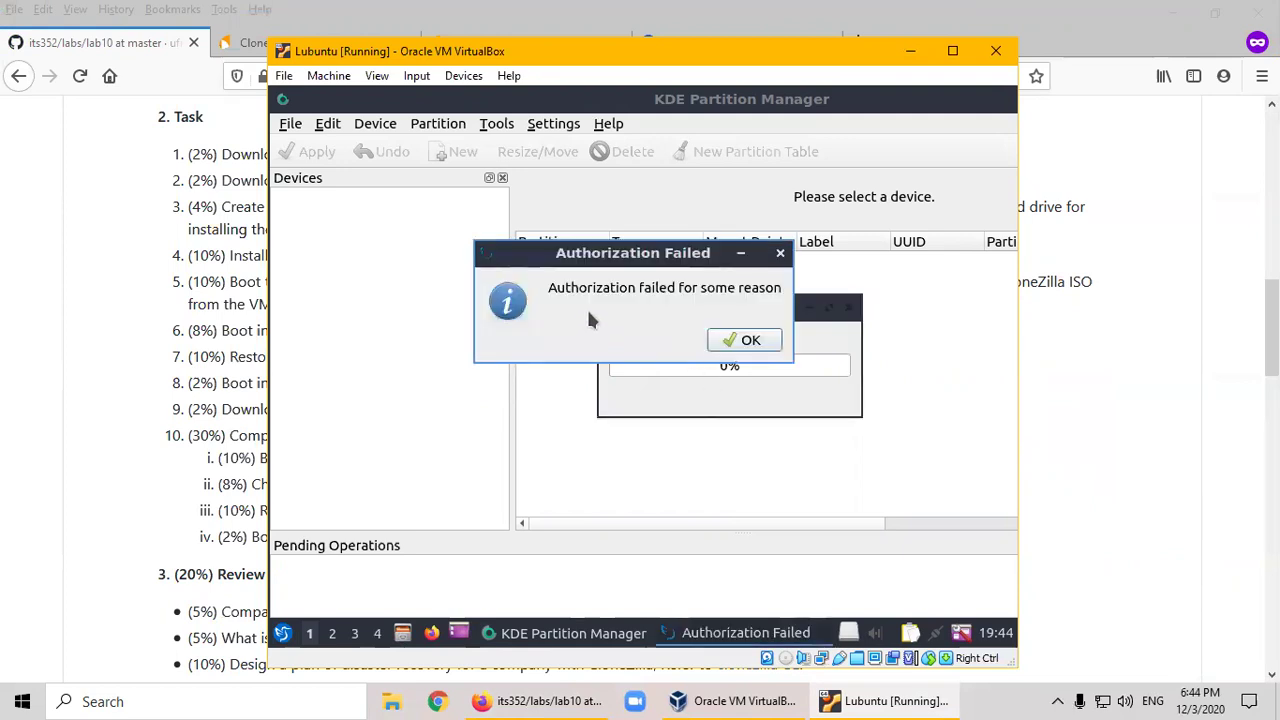
click(750, 340)
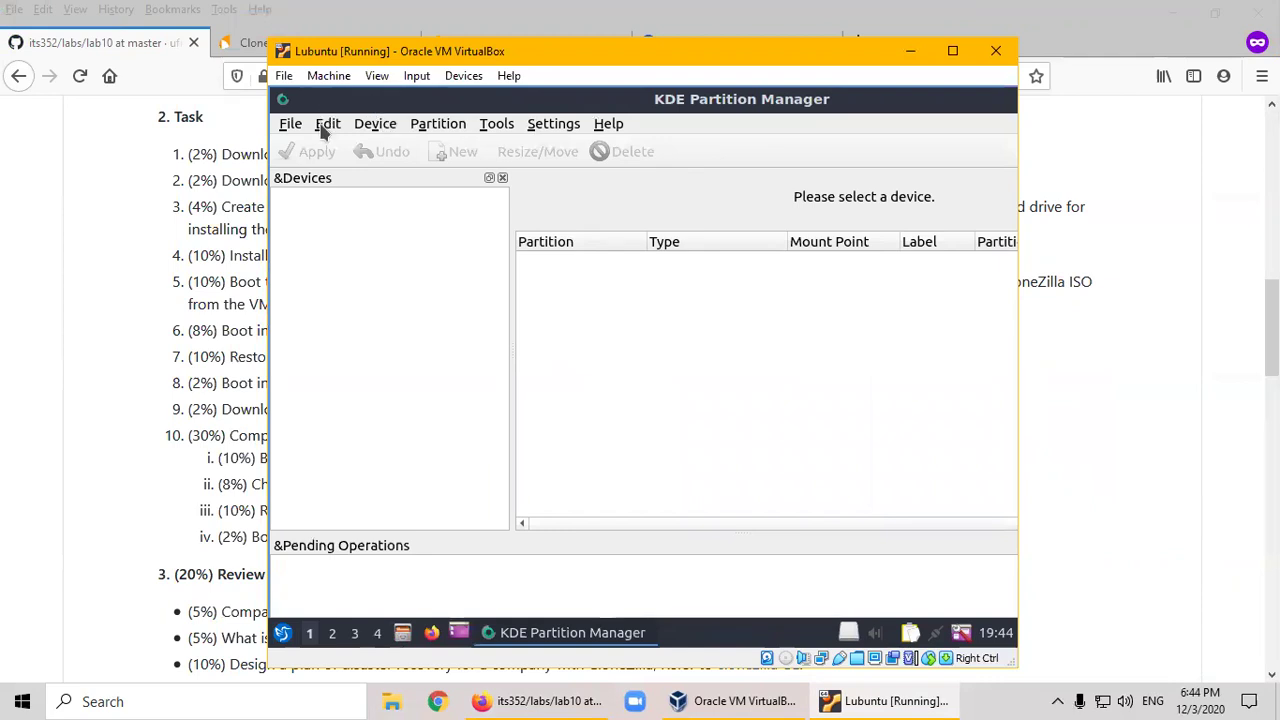
click(290, 127)
click(300, 147)
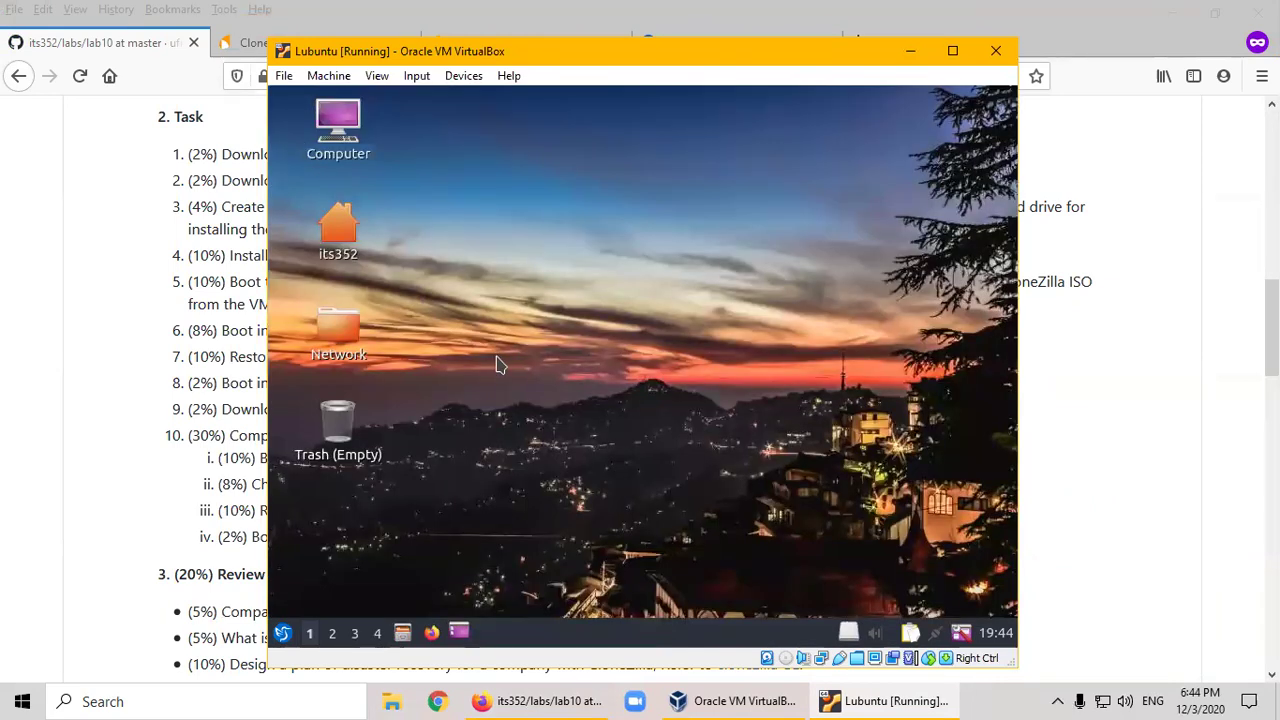
- Launch KDE Partition Manager in Lubuntu, authenticate with the account password, and inspect the /dev/sda1 partition
click(284, 632)
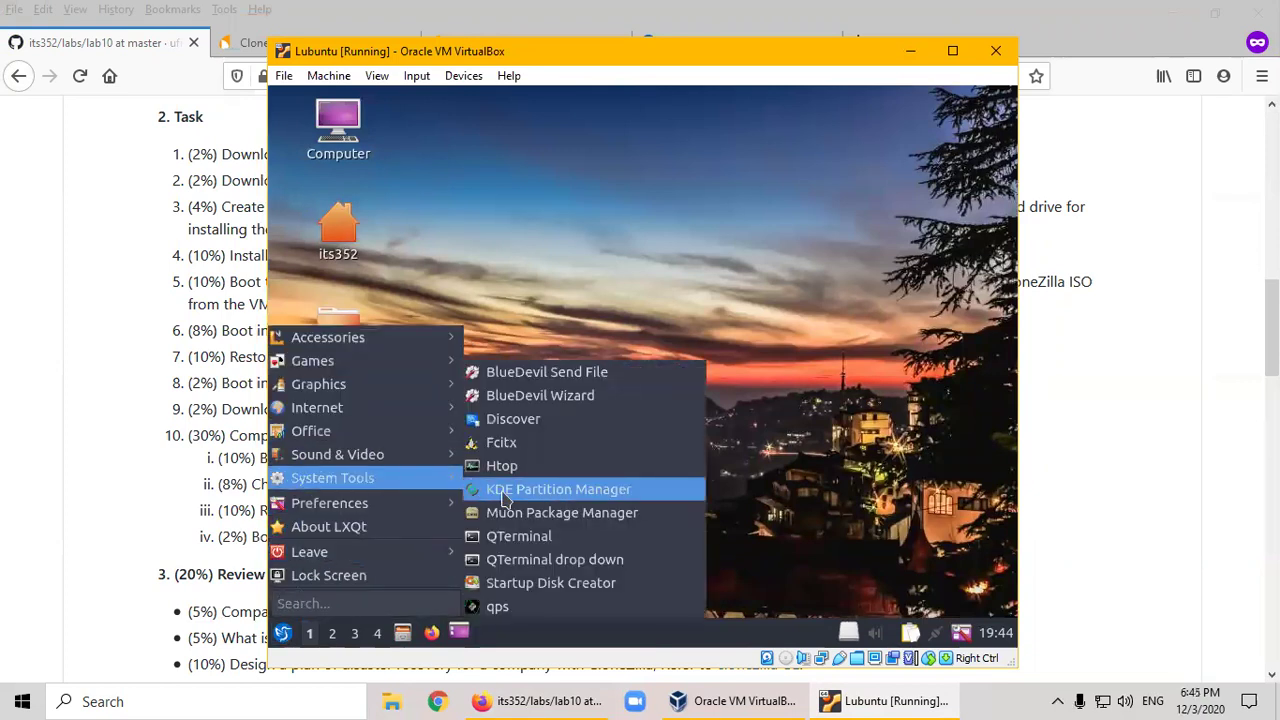
click(540, 492)
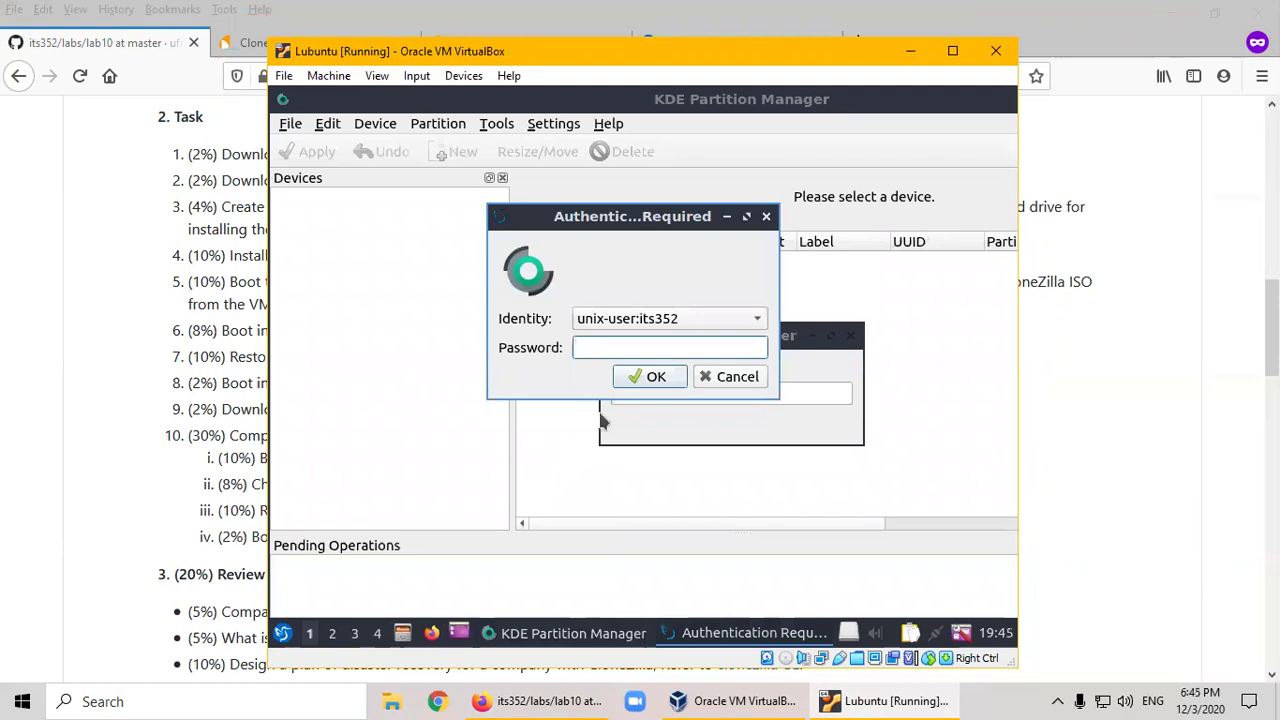
click(630, 381)
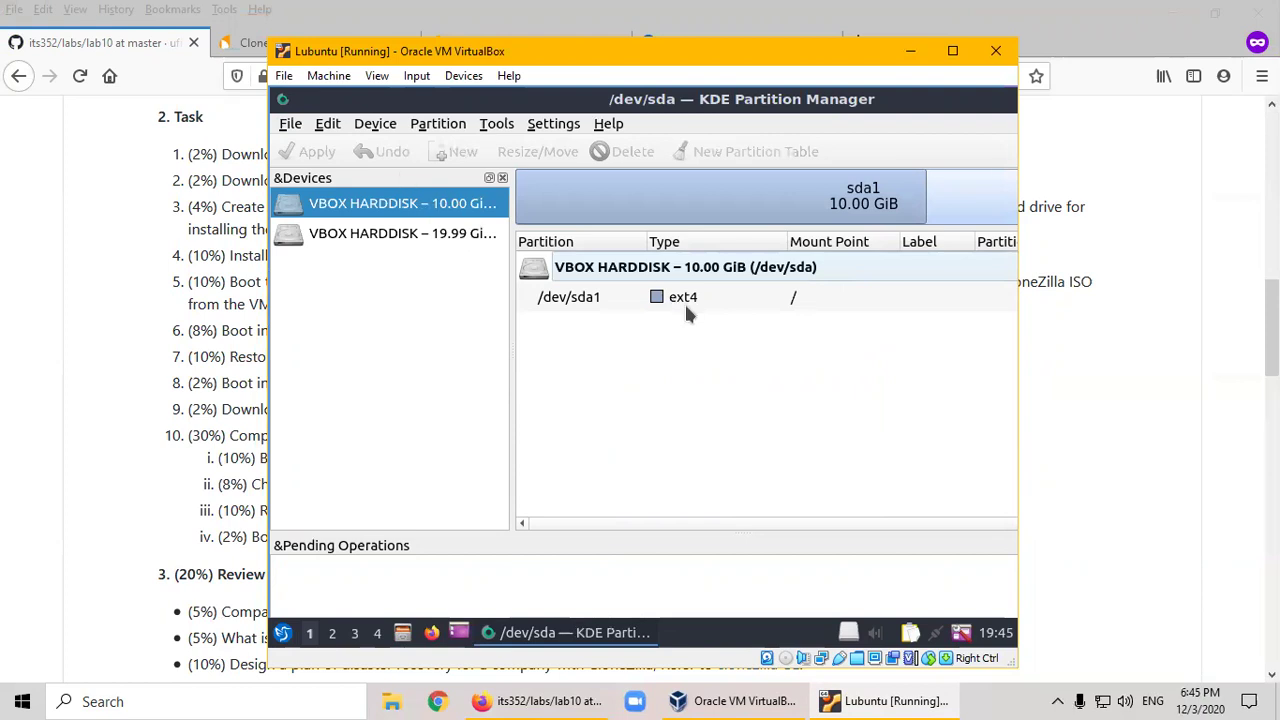
click(590, 303)
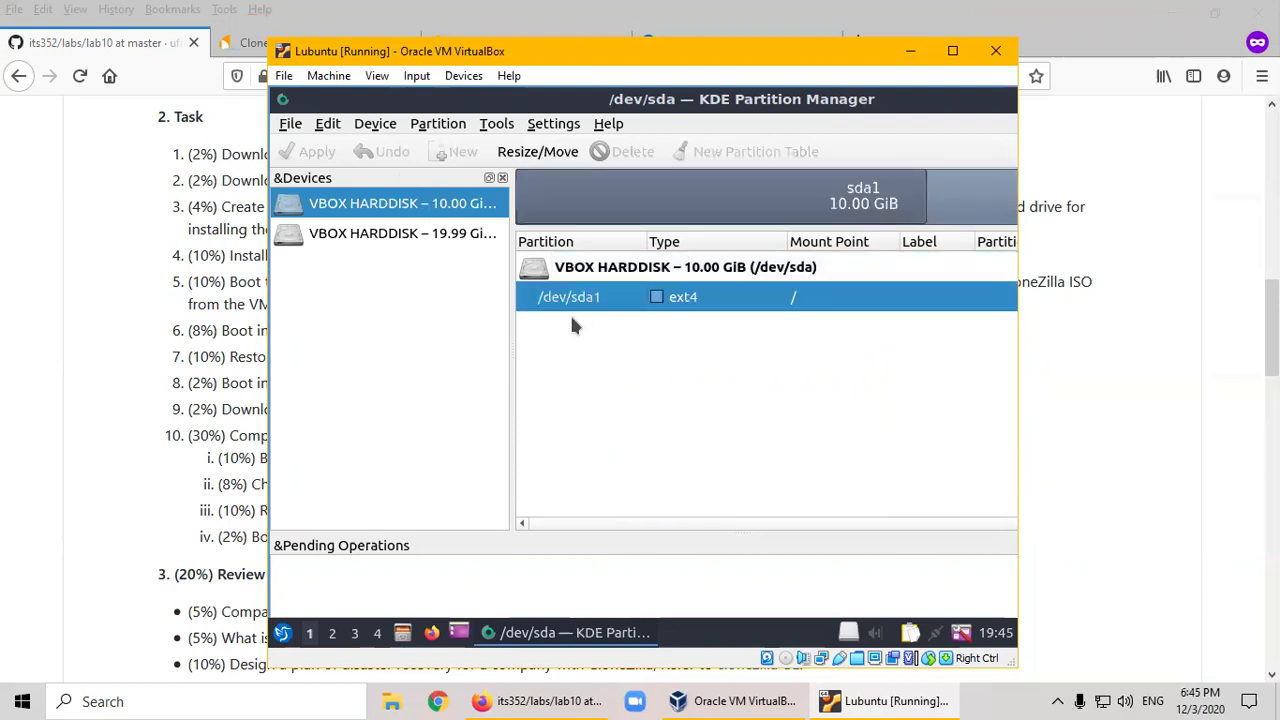
- Queue a new GPT partition table on the 19.99 GiB disk /dev/sdb
click(405, 236)
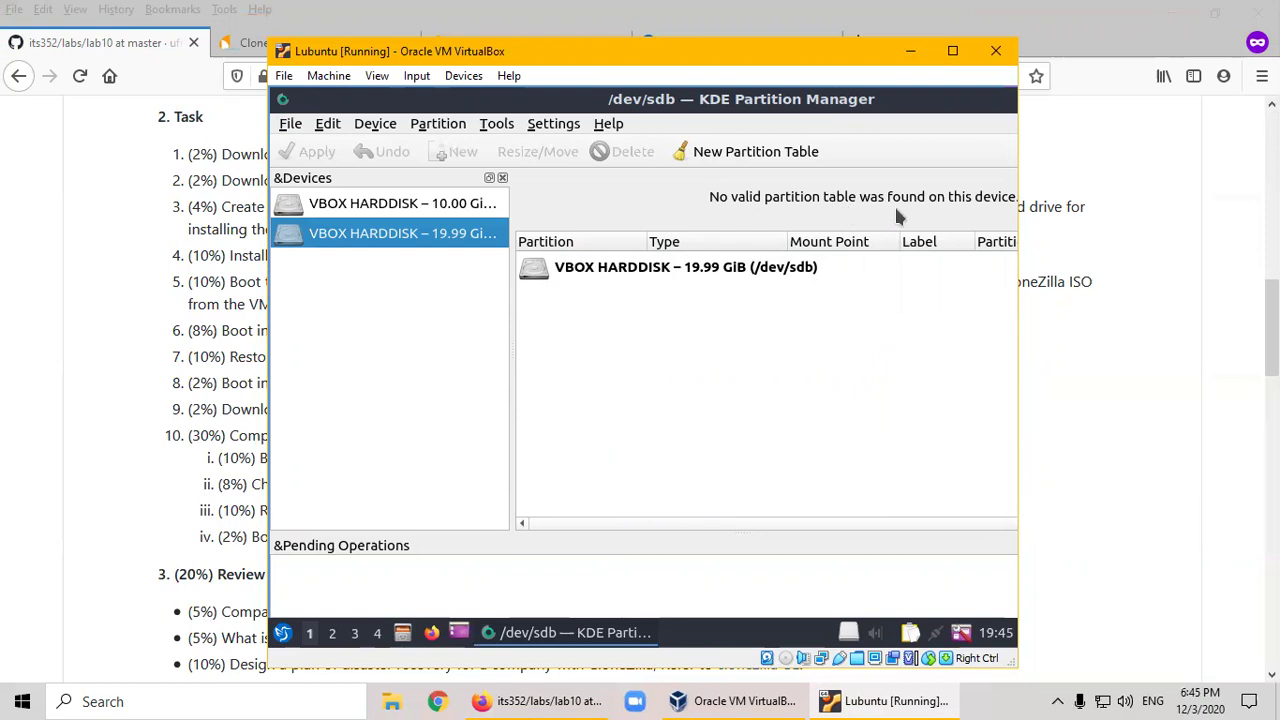
right_click(601, 271)
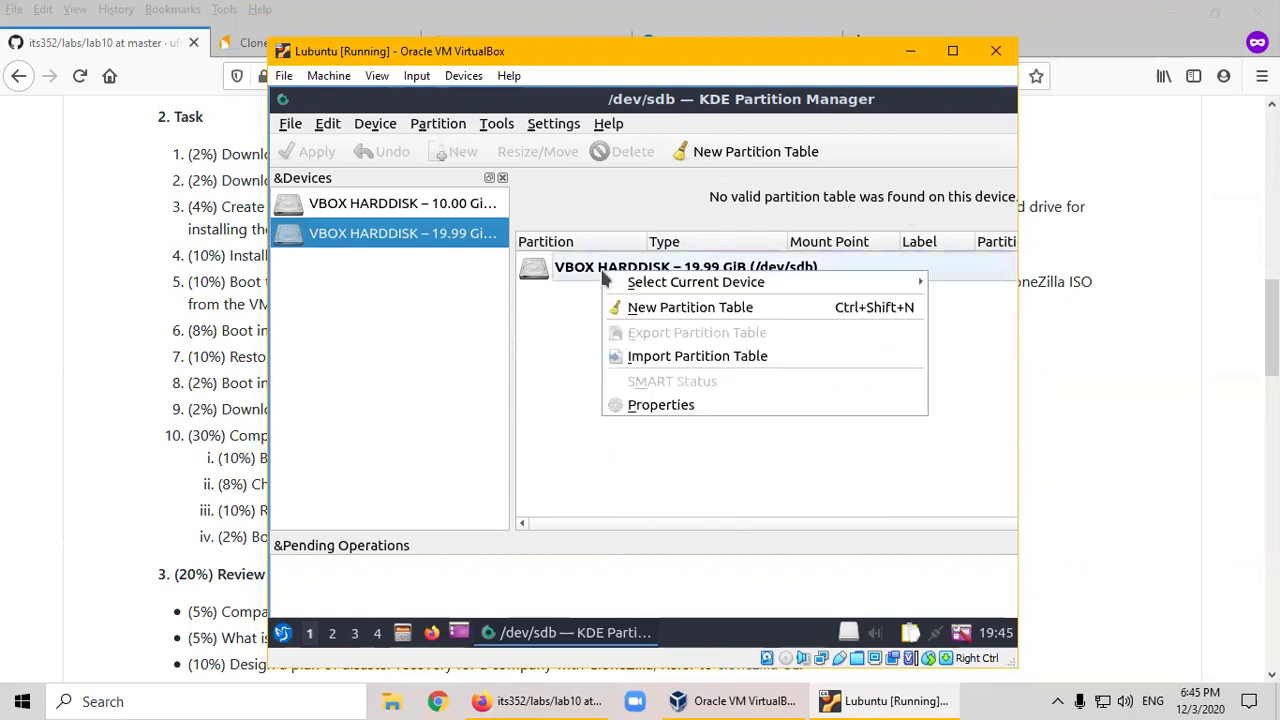
click(718, 312)
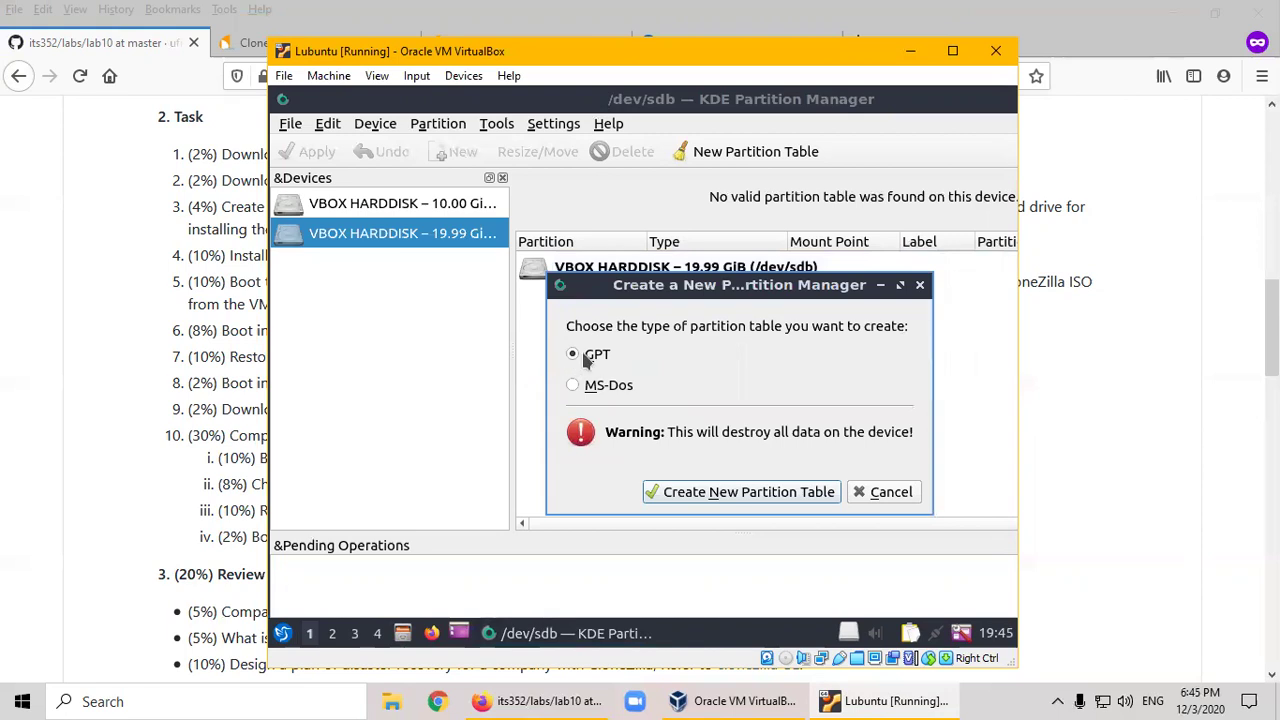
click(574, 386)
click(573, 355)
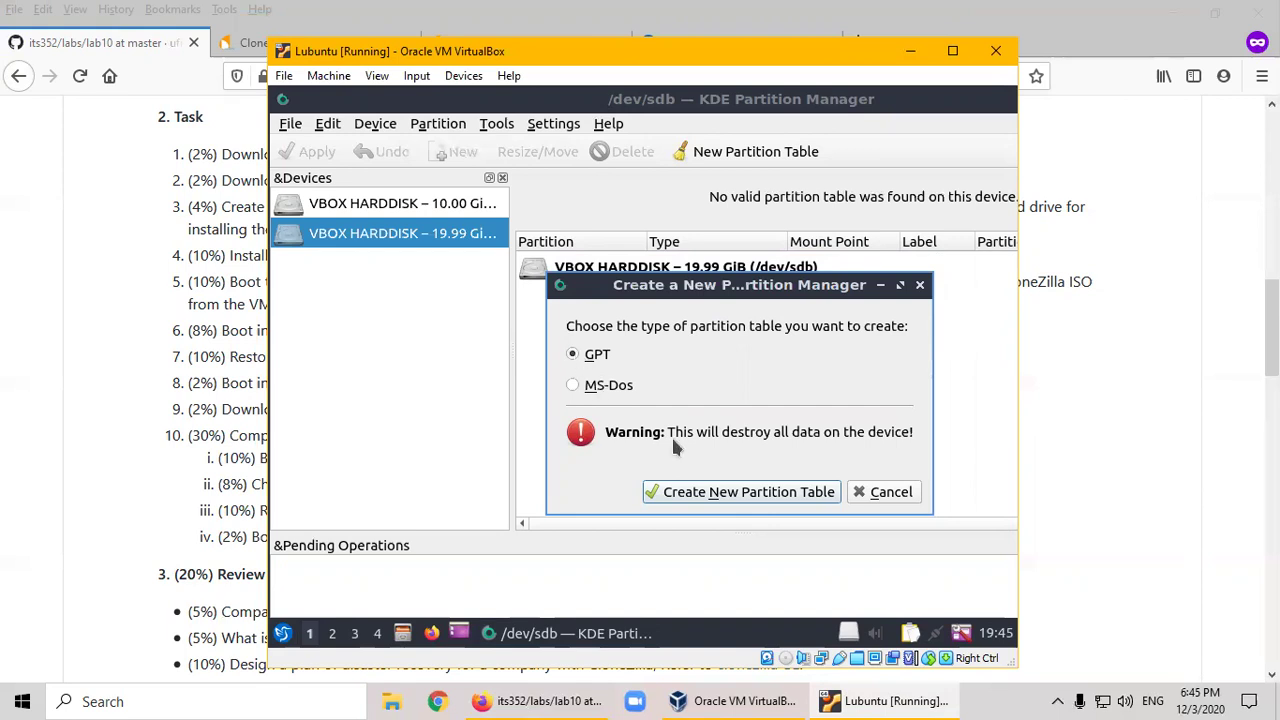
click(755, 493)
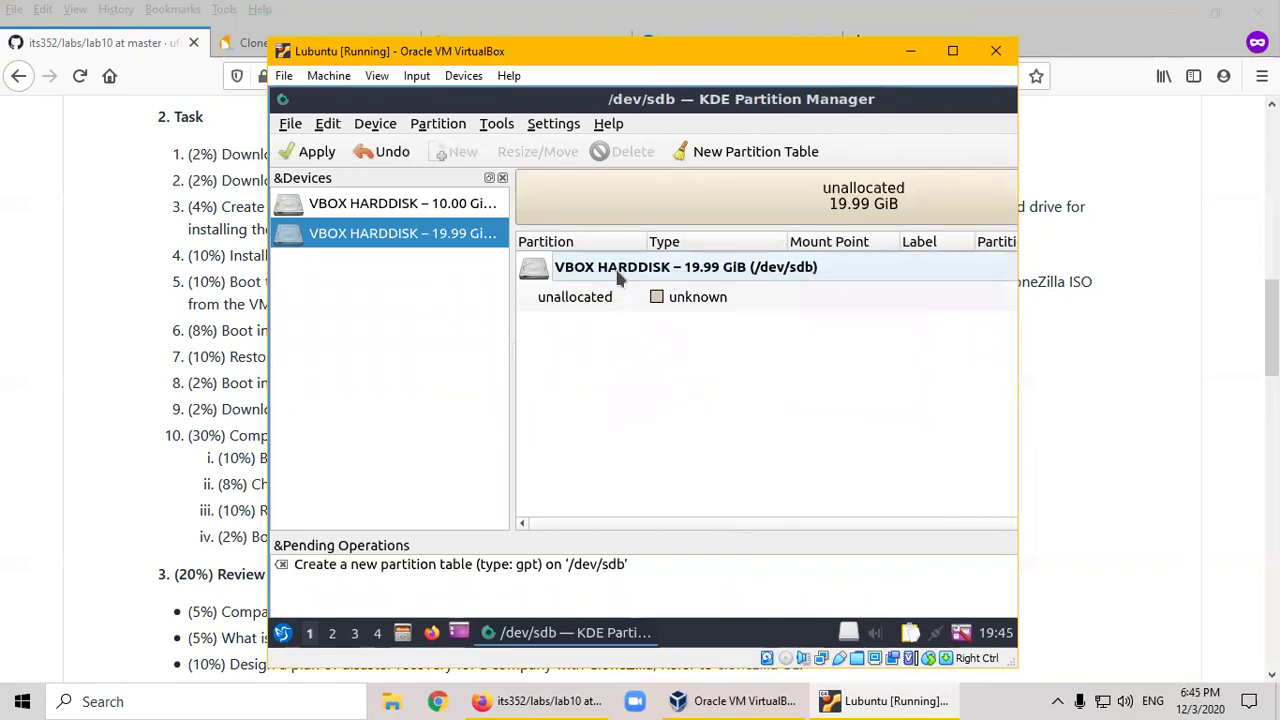
- Add a 20,472 MiB primary partition with the fat32 file system in the unallocated space of /dev/sdb
click(630, 297)
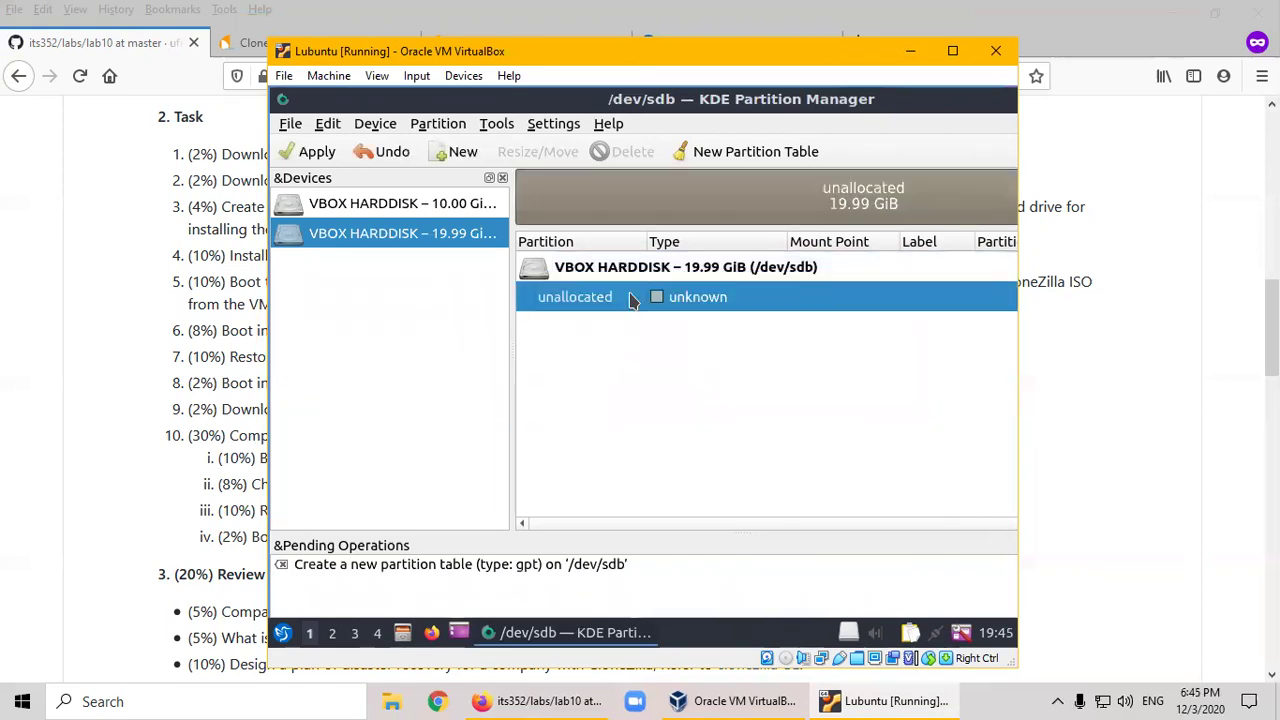
right_click(630, 297)
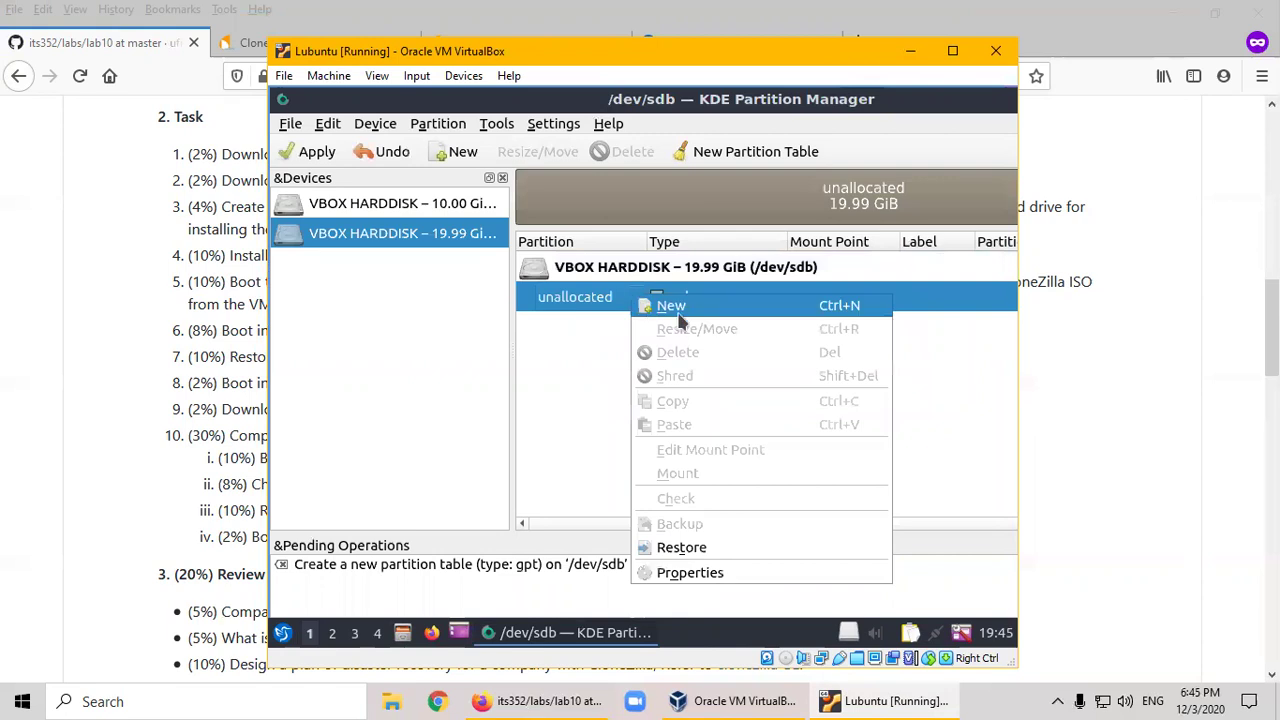
click(680, 318)
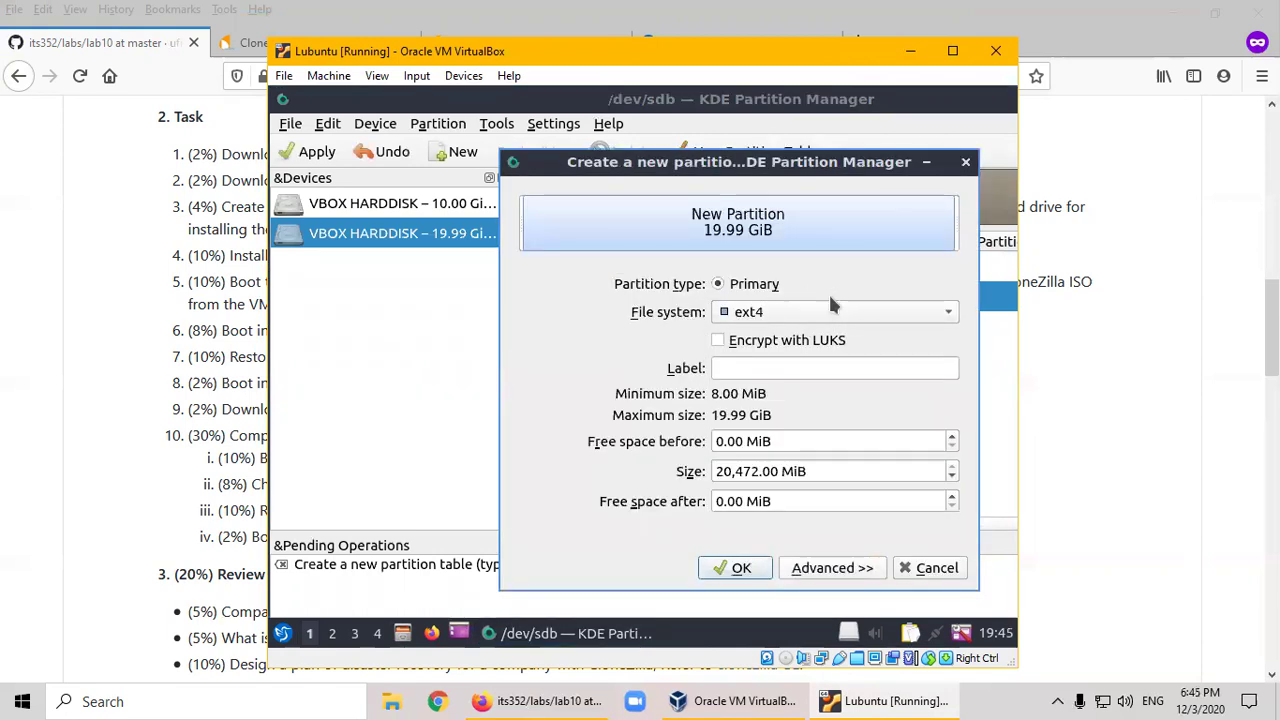
click(949, 316)
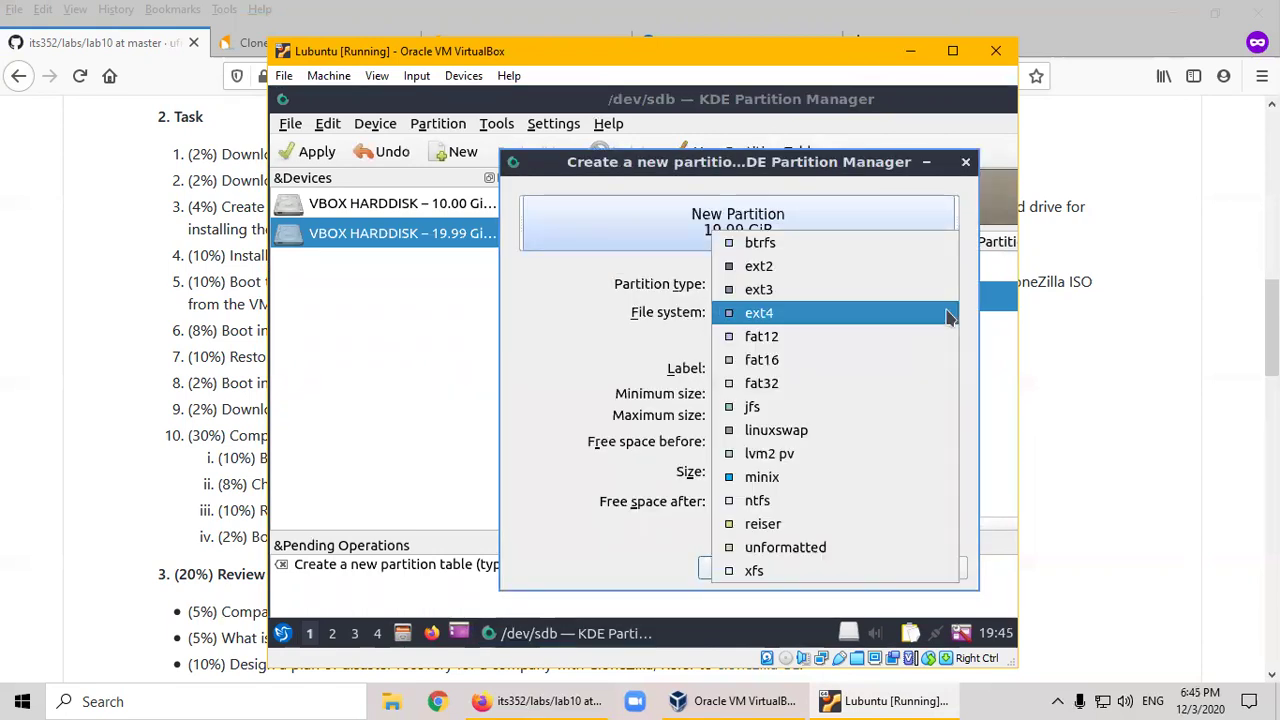
click(843, 389)
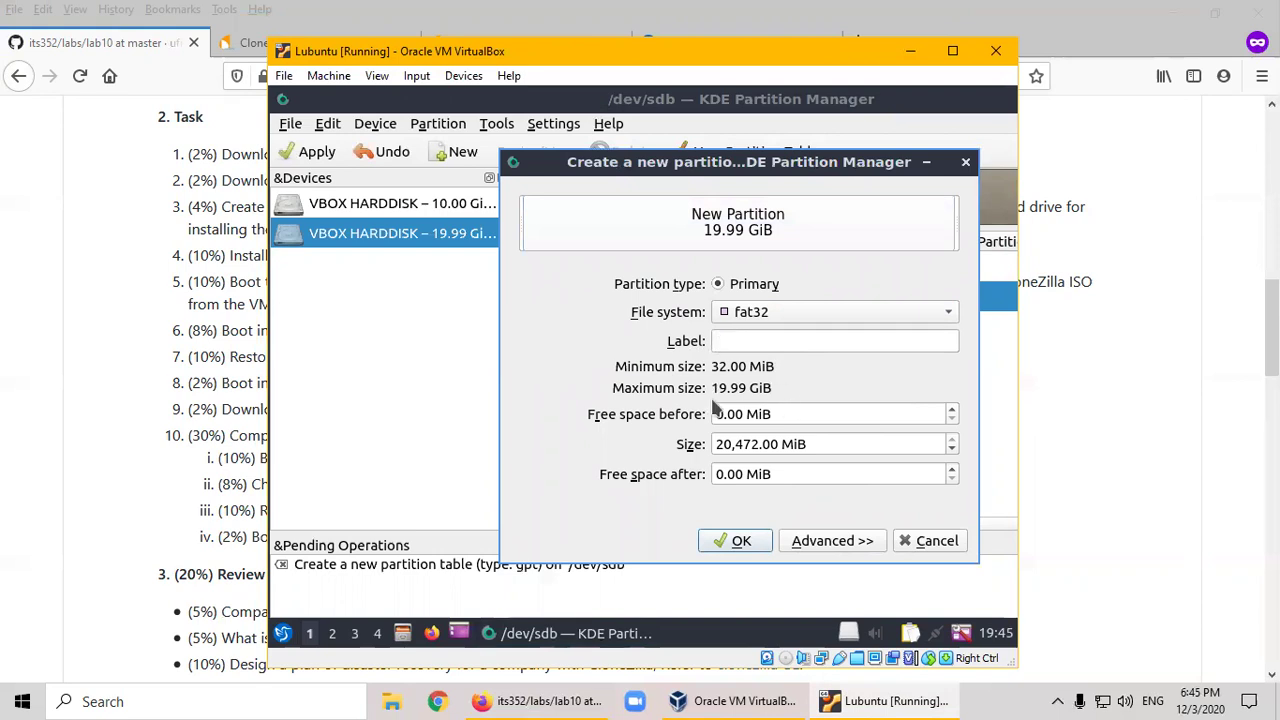
click(738, 541)
- Apply the pending partition table and fat32 partition operations to /dev/sdb, and dismiss the finished report
click(645, 300)
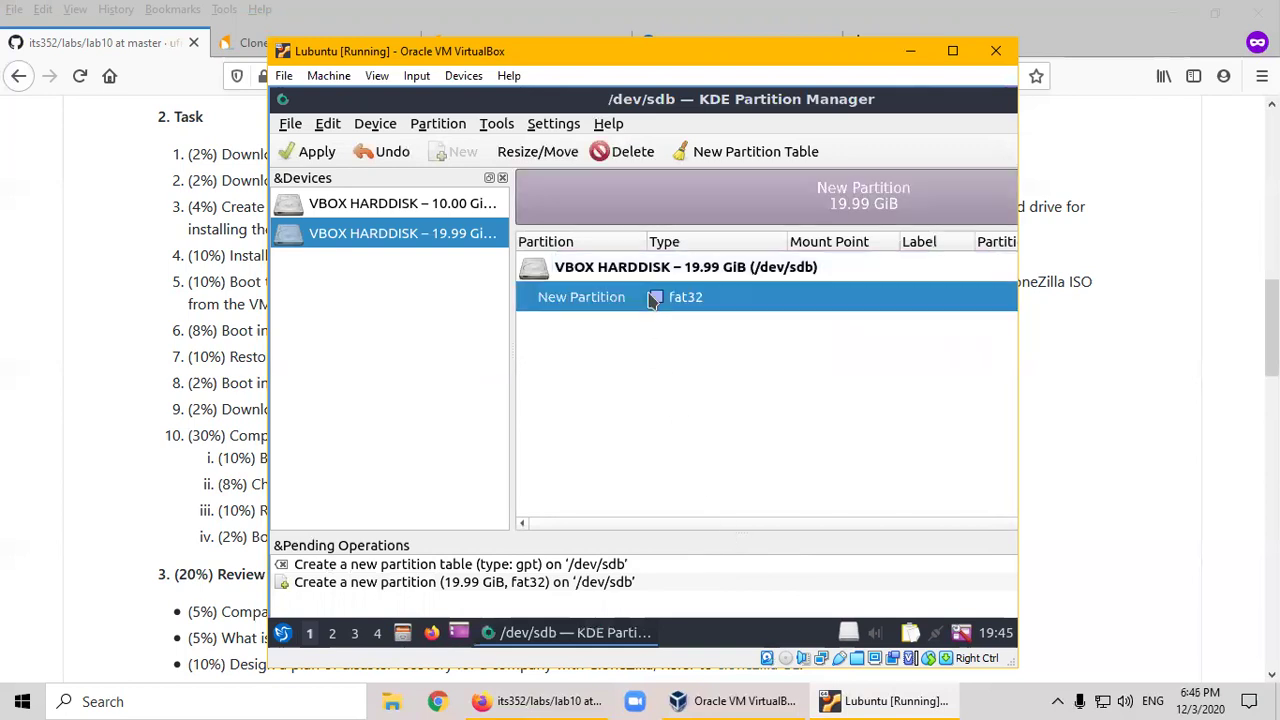
right_click(644, 302)
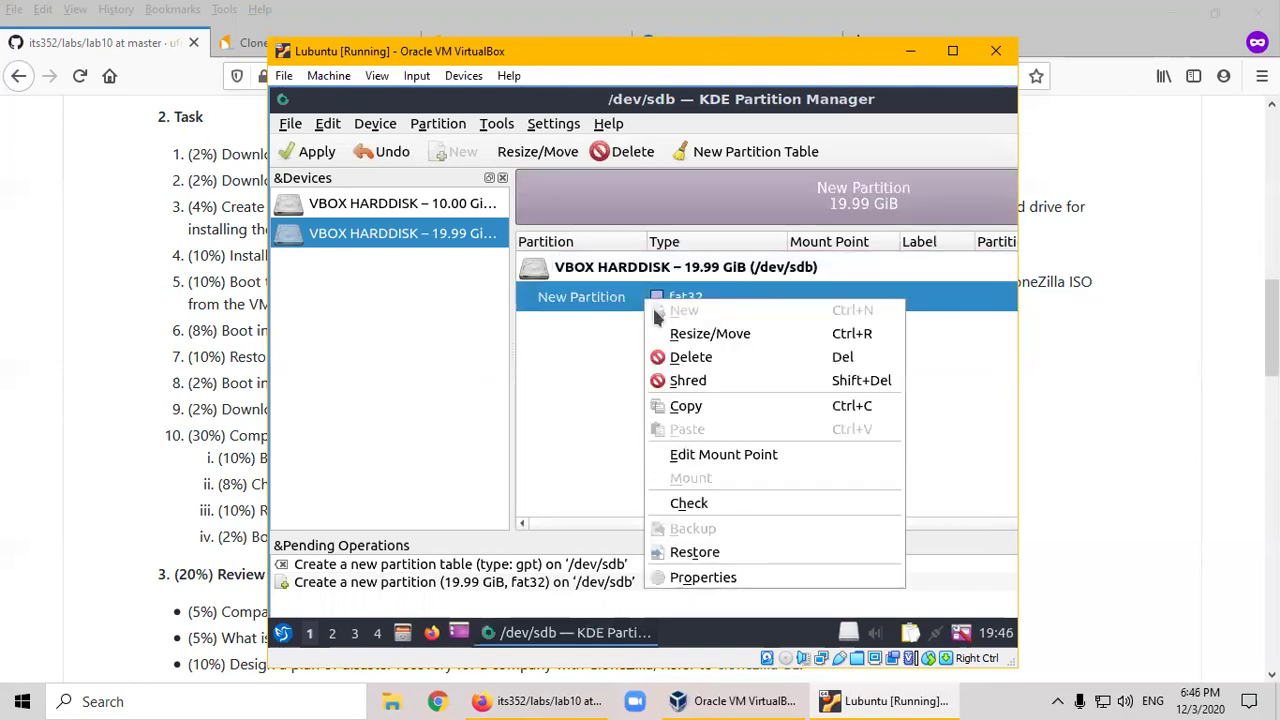
click(590, 369)
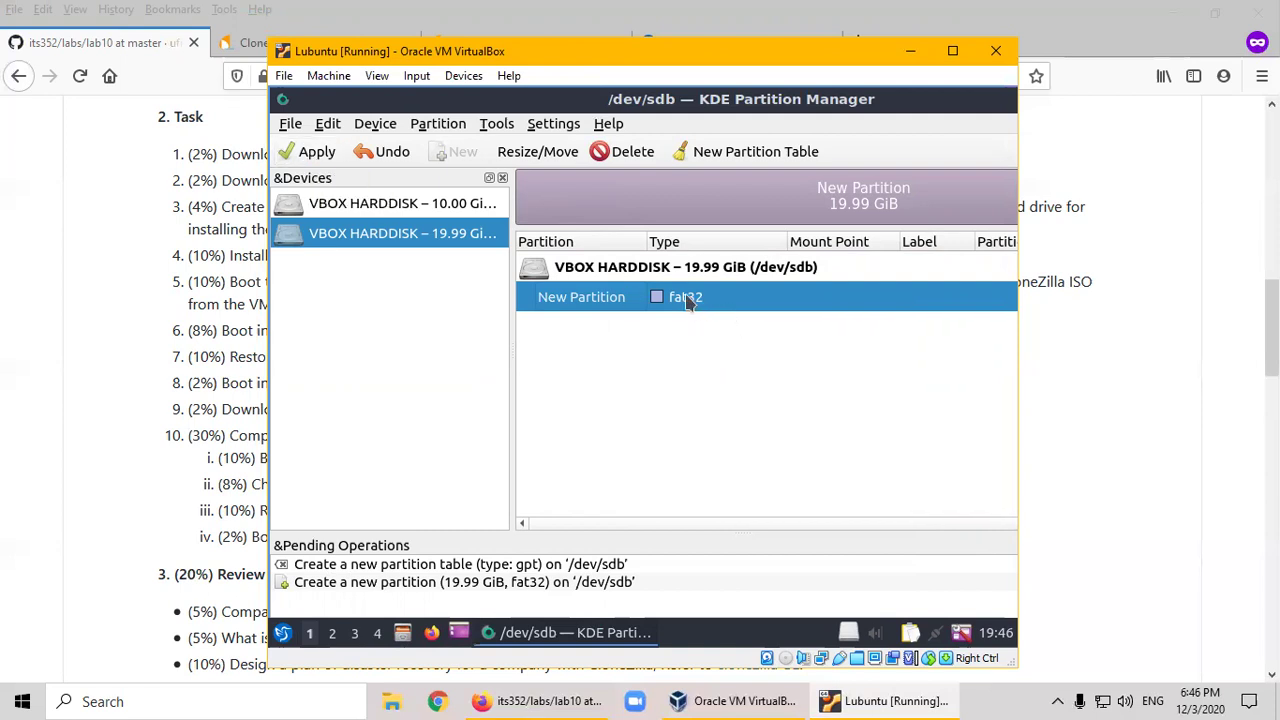
click(312, 152)
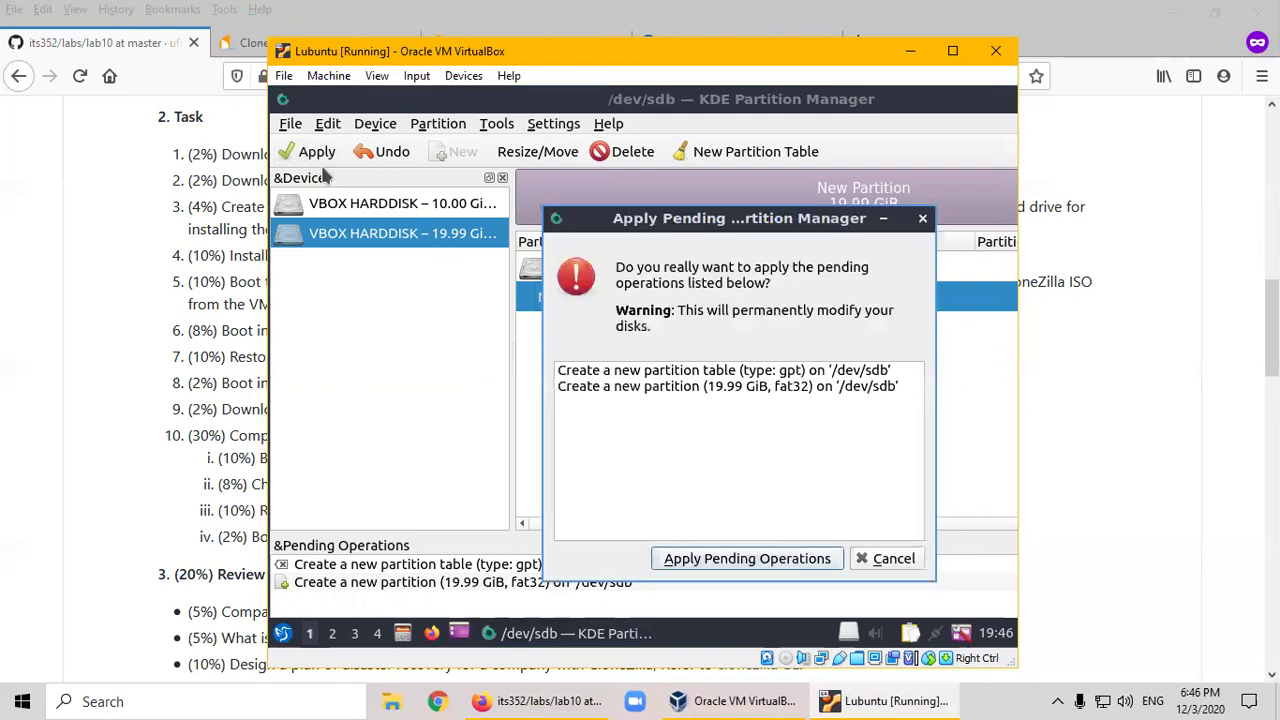
click(753, 563)
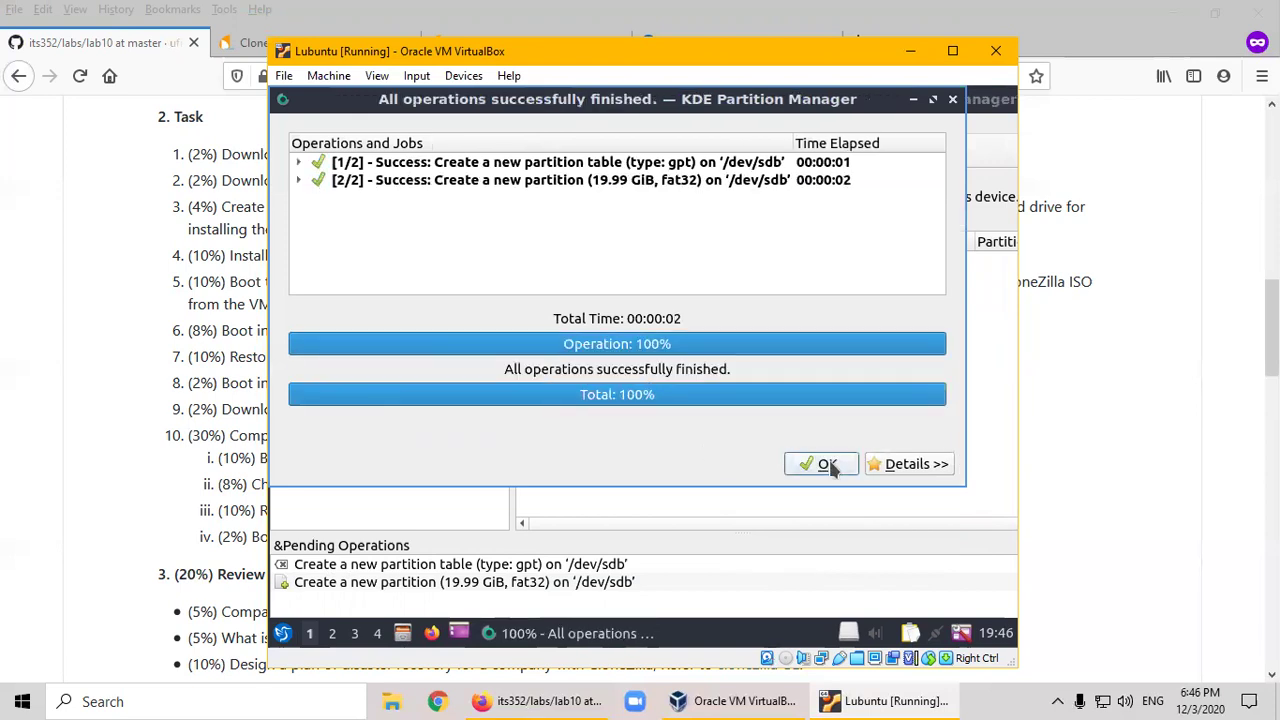
click(818, 466)
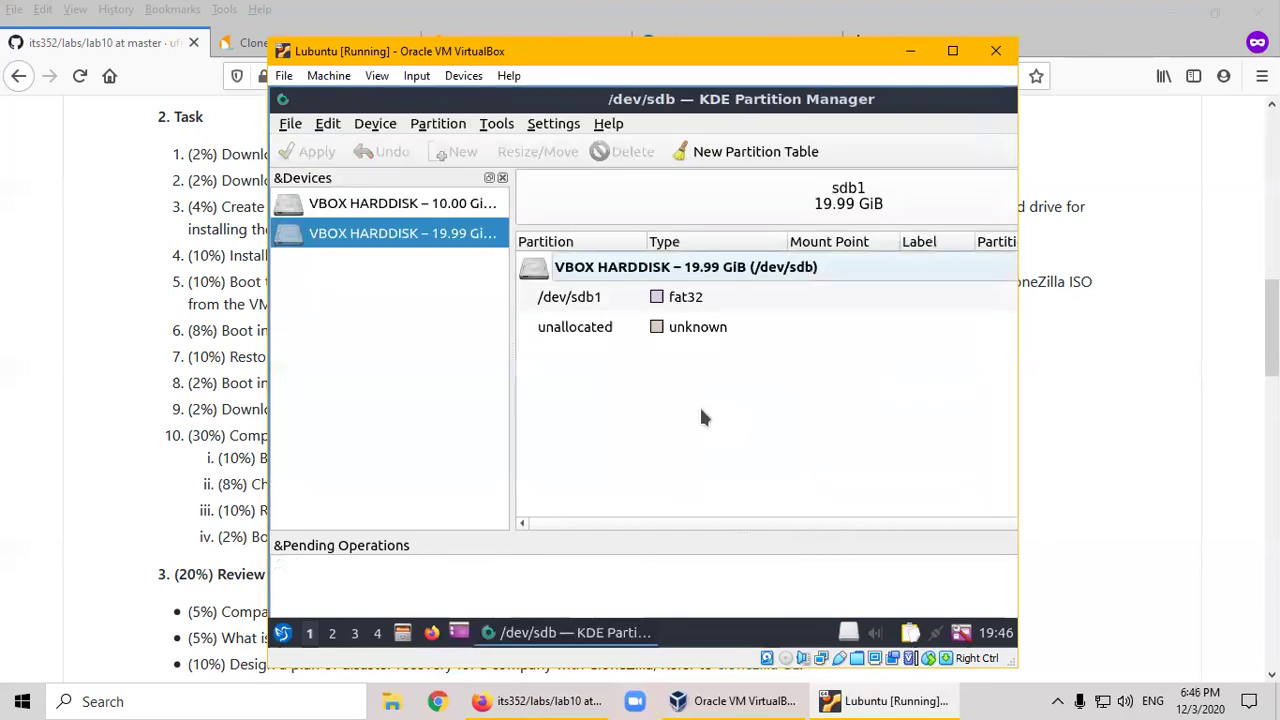
- Review the properties of the fat32 partition /dev/sdb1
click(605, 299)
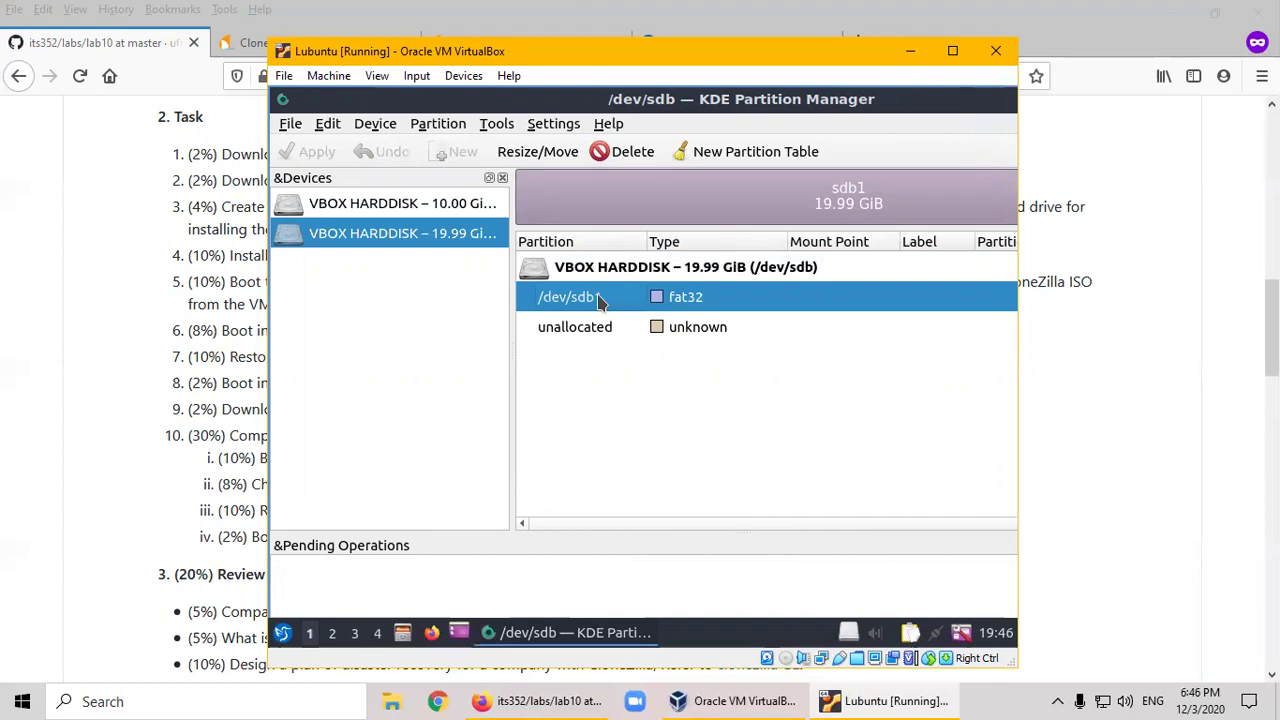
right_click(599, 301)
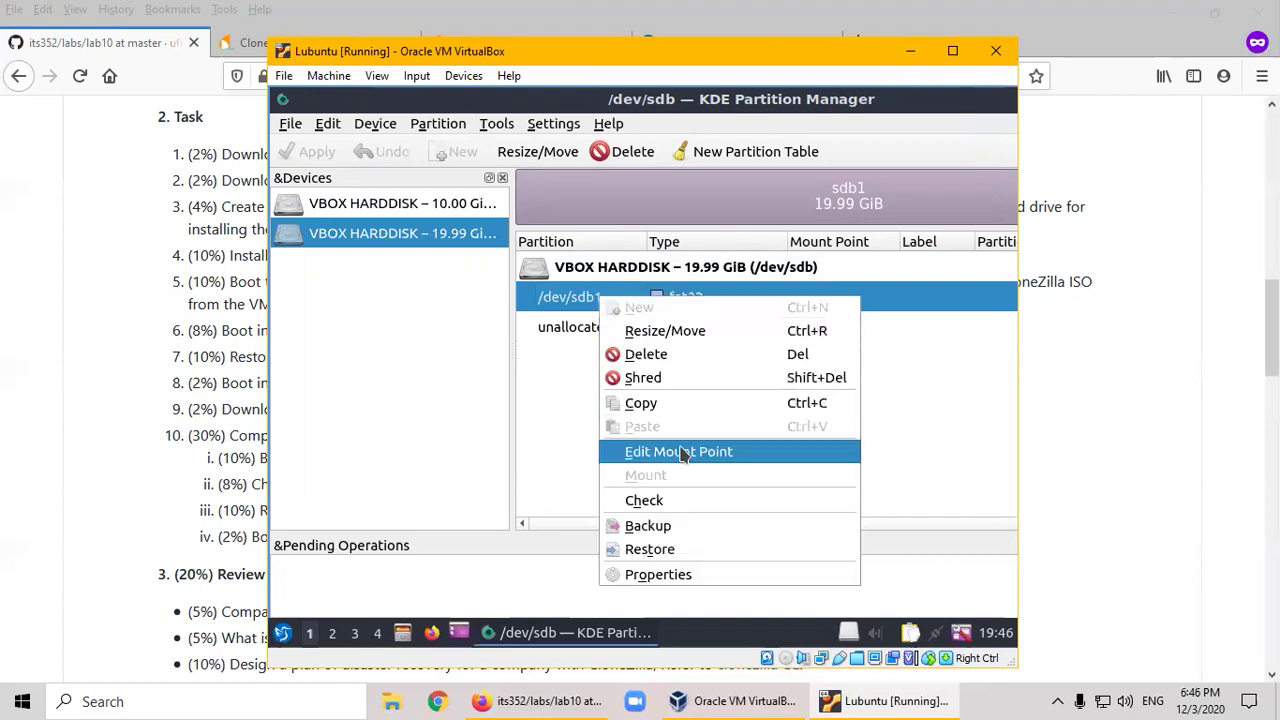
click(680, 576)
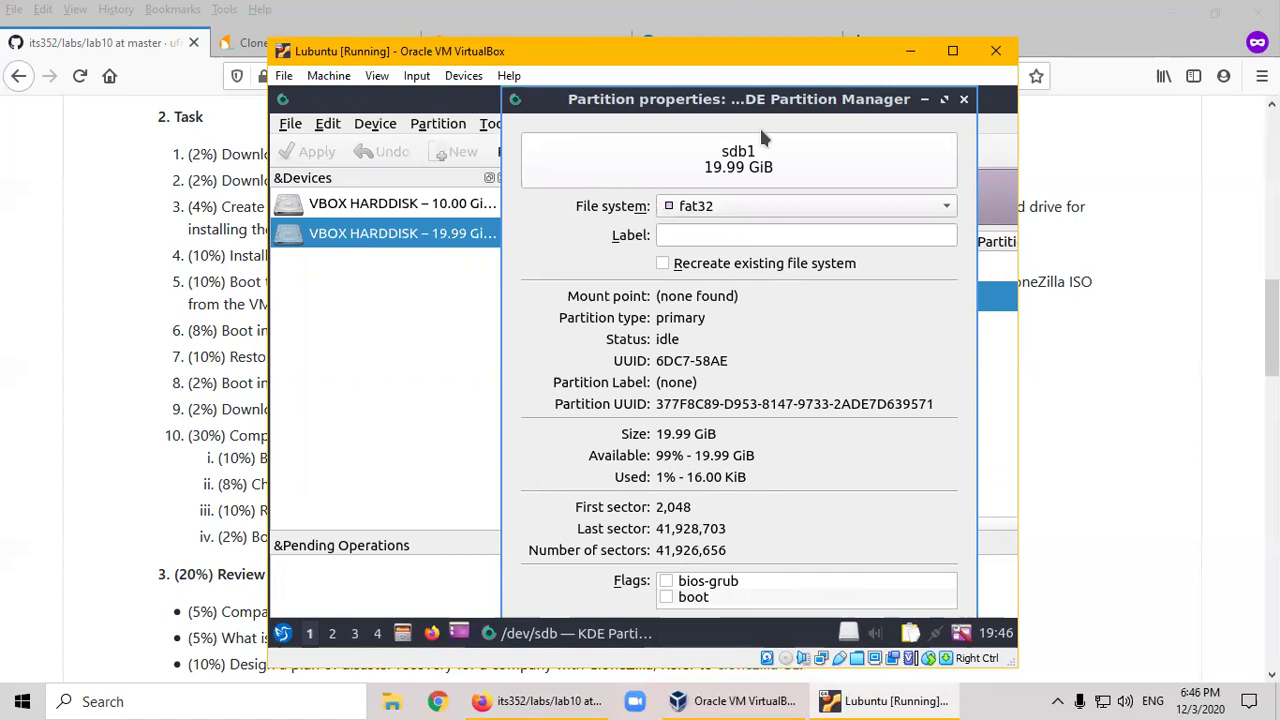
click(963, 99)
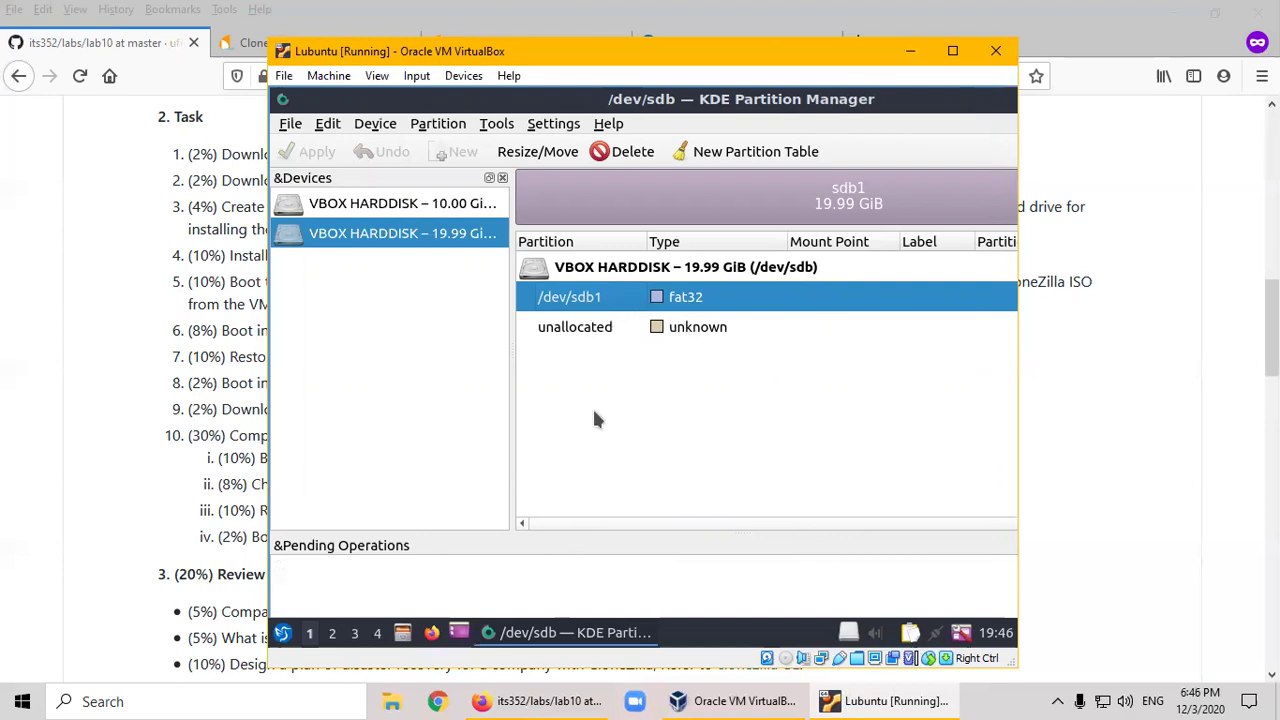
click(403, 636)
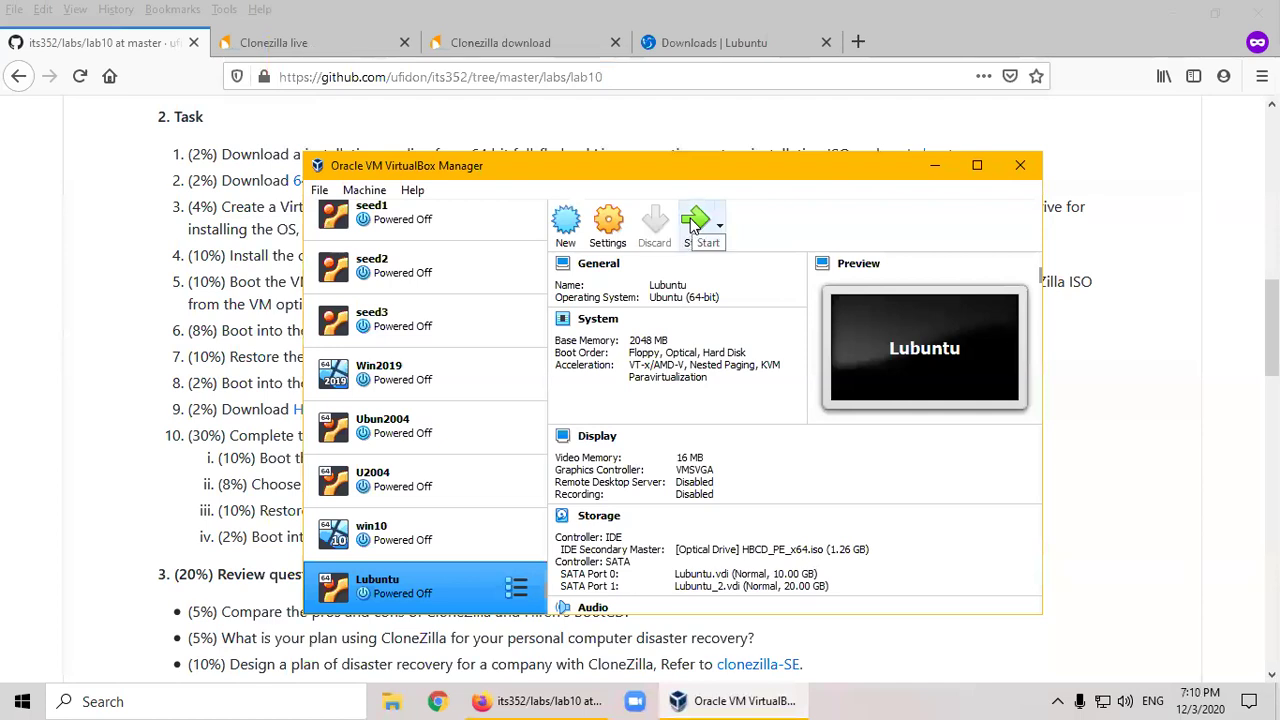
- Start the Lubuntu virtual machine, boot it from the HBCD_PE_x64.iso disc, and show it full screen
click(690, 240)
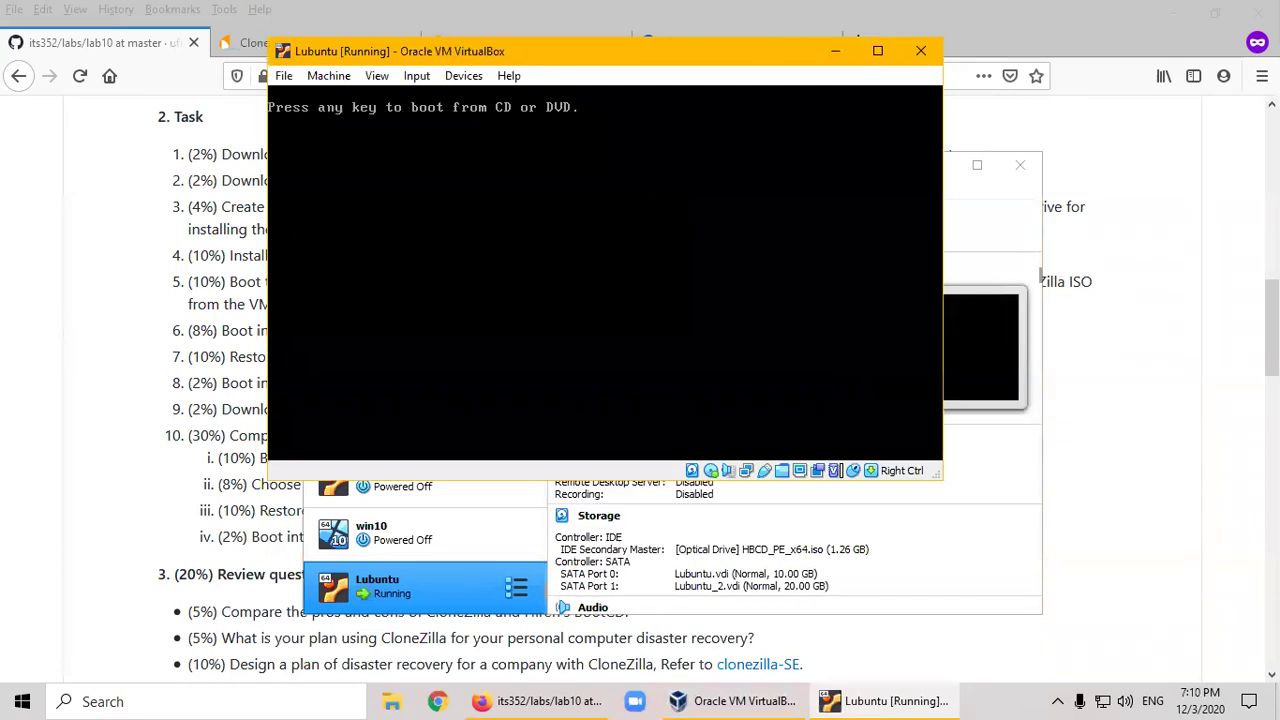
key(Return)
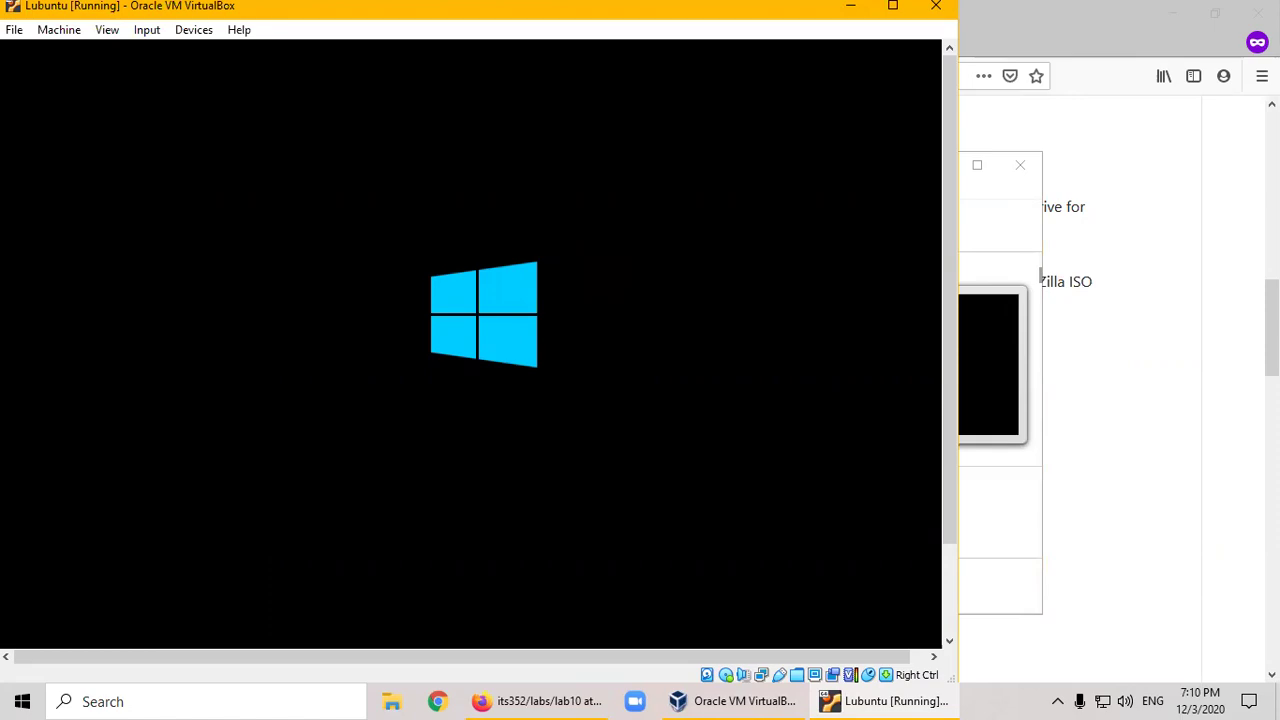
key(ctrl+f)
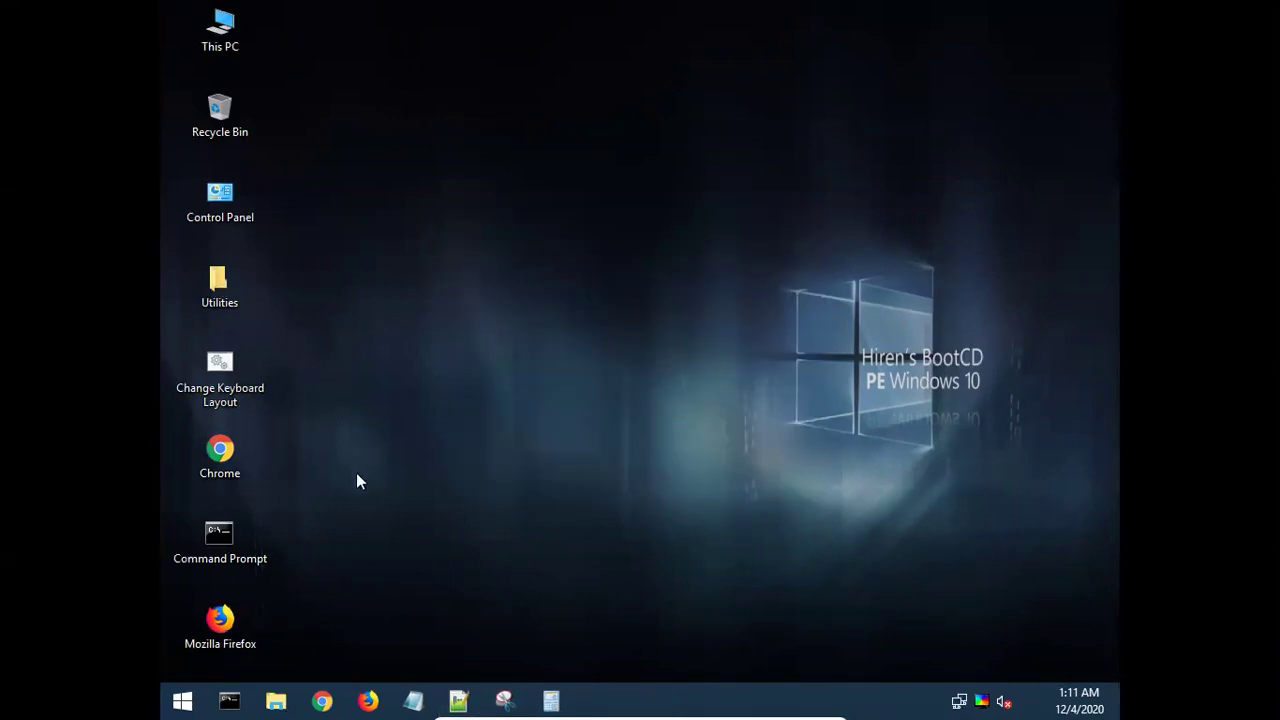
- Check the drives listed in This PC on Hiren's BootCD PE, and close the file browser
click(275, 703)
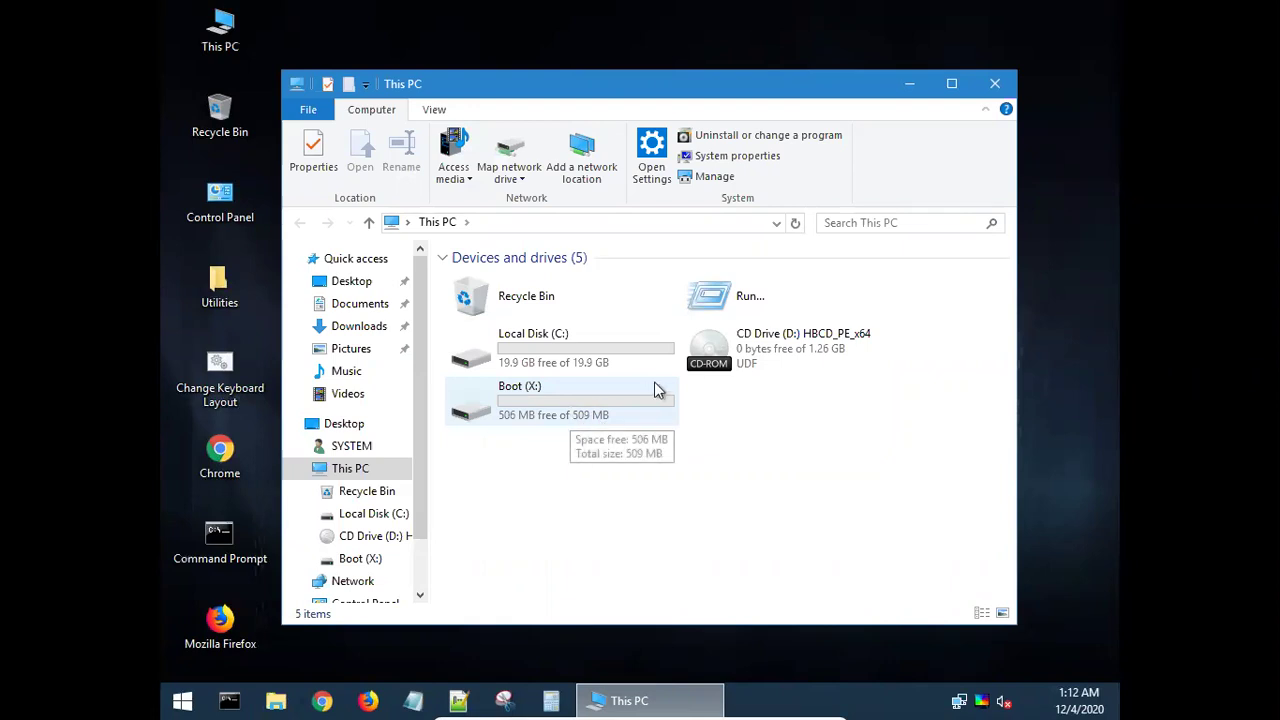
click(995, 84)
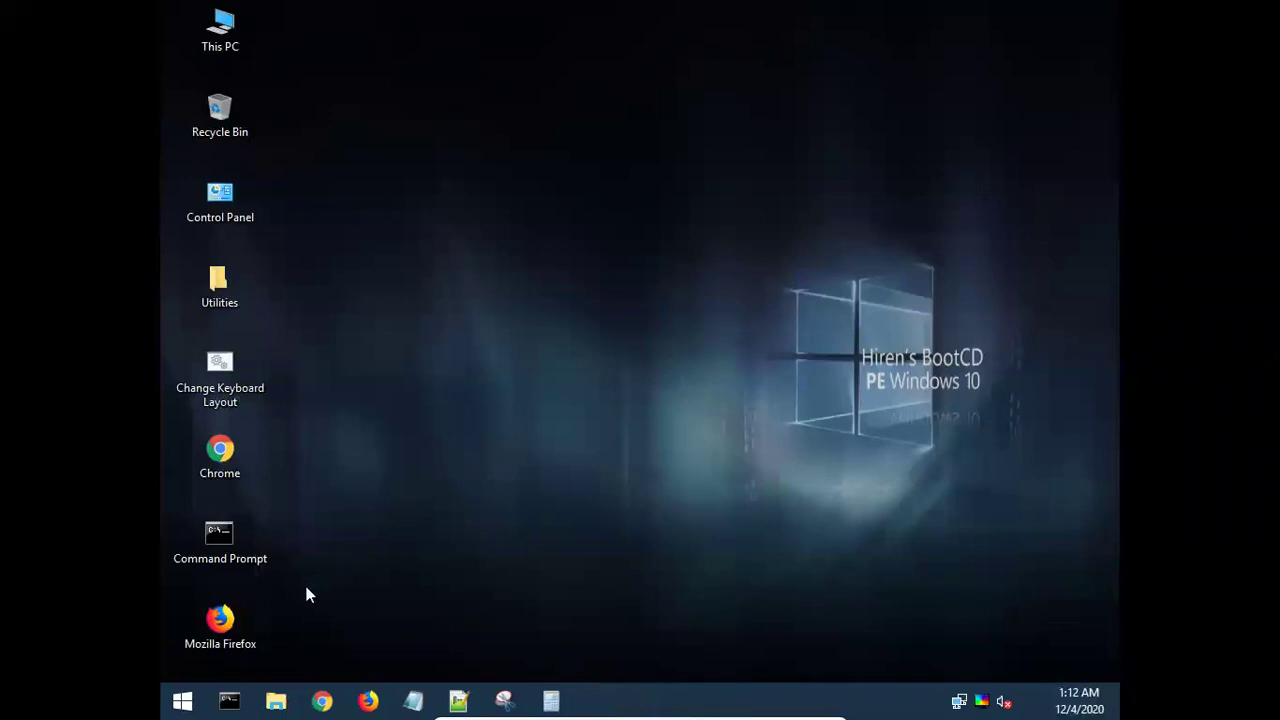
- Launch AOMEI Partition Assistant from the hard disk partition tools in Hiren's BootCD PE
click(182, 700)
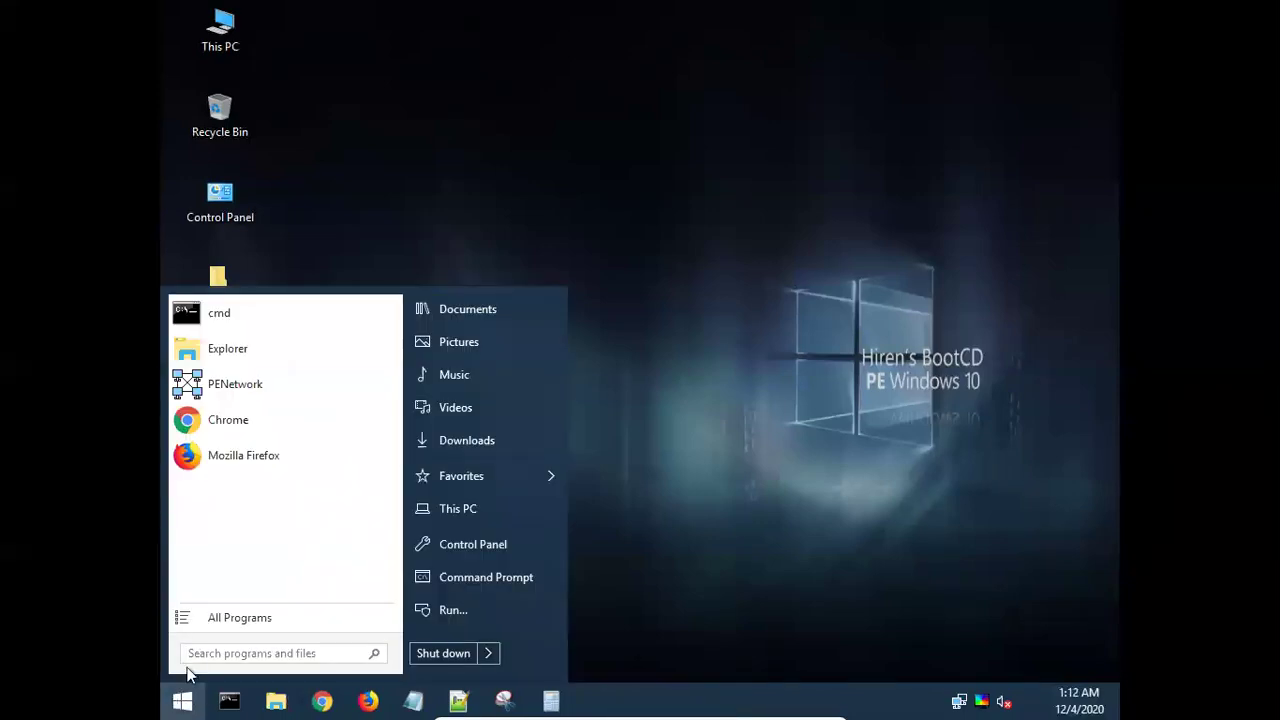
click(234, 620)
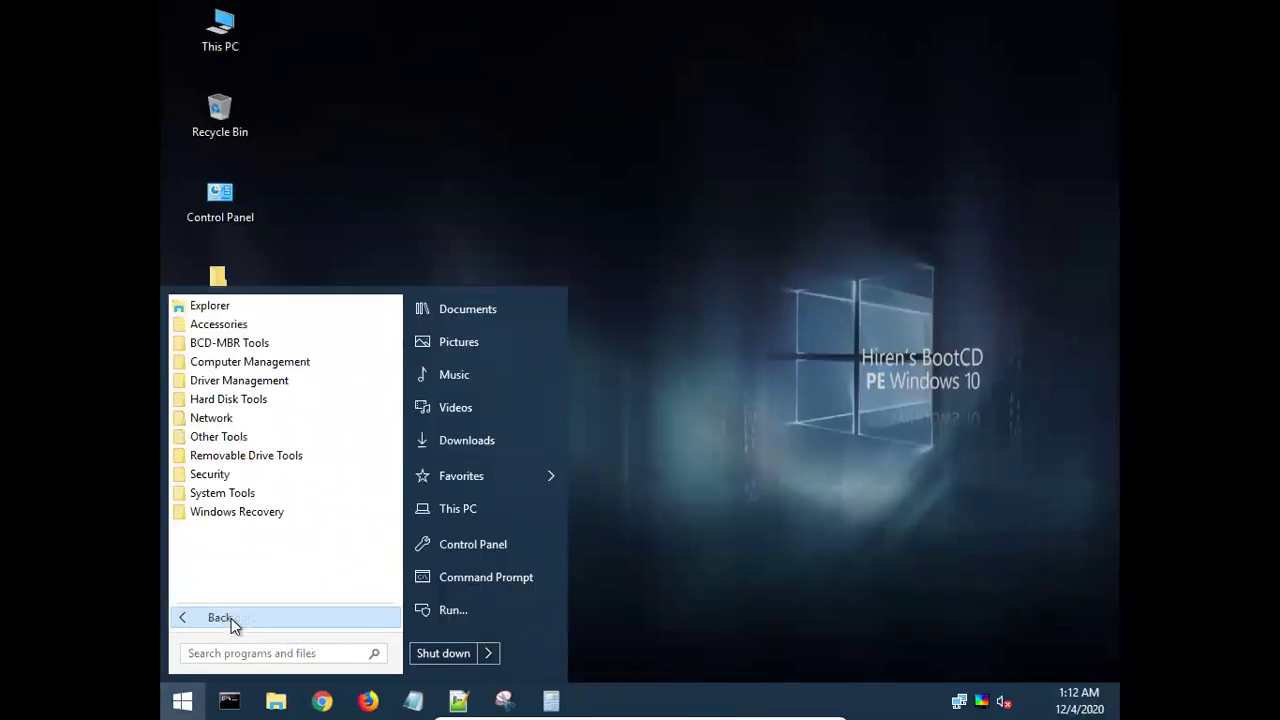
click(232, 402)
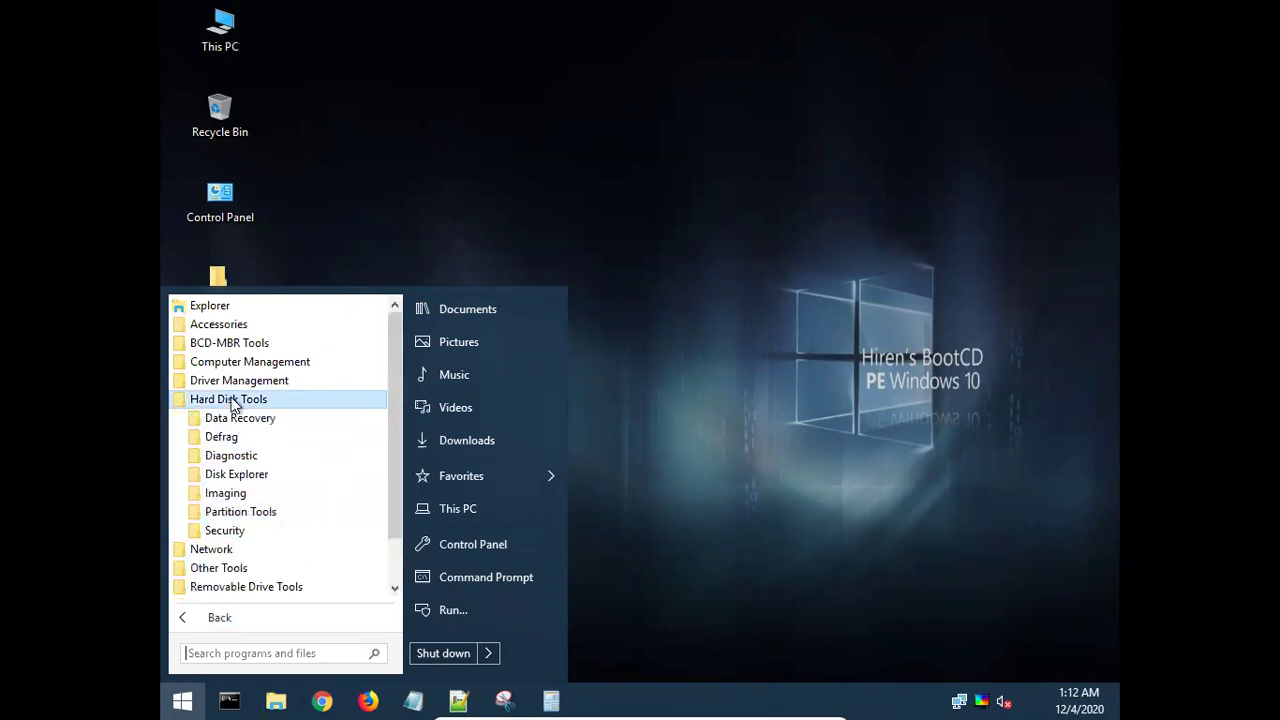
click(240, 512)
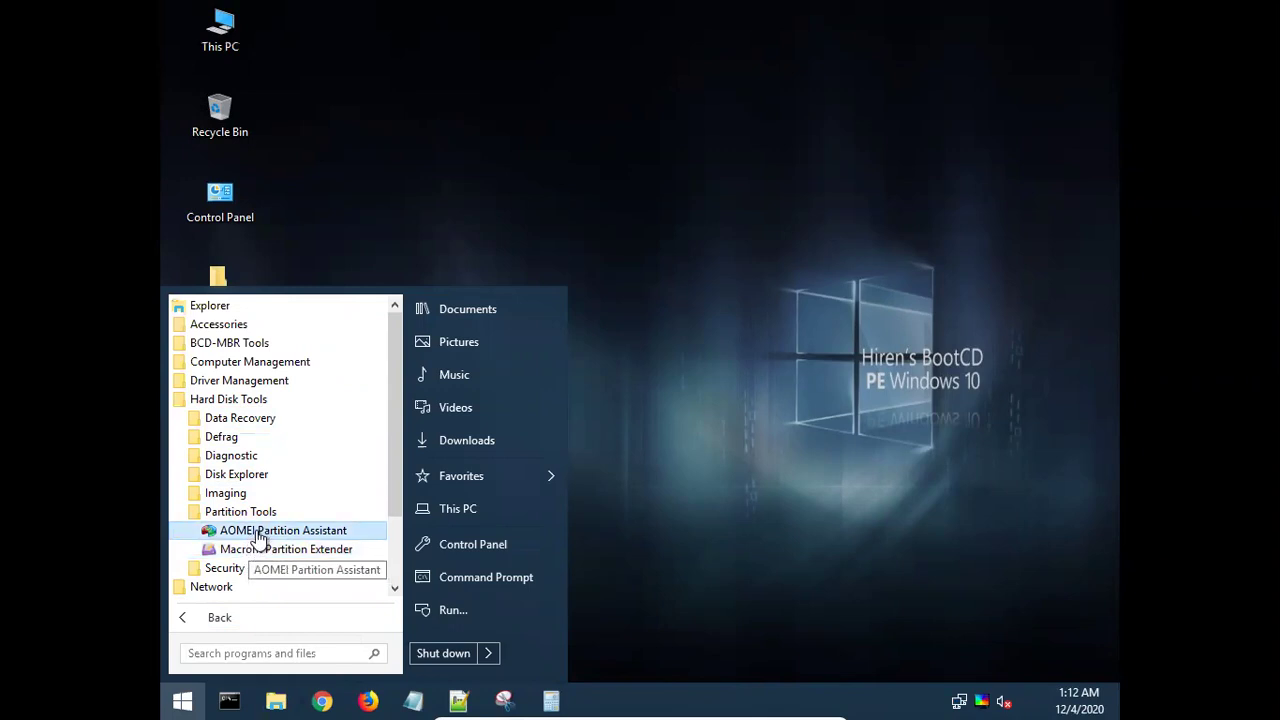
click(258, 532)
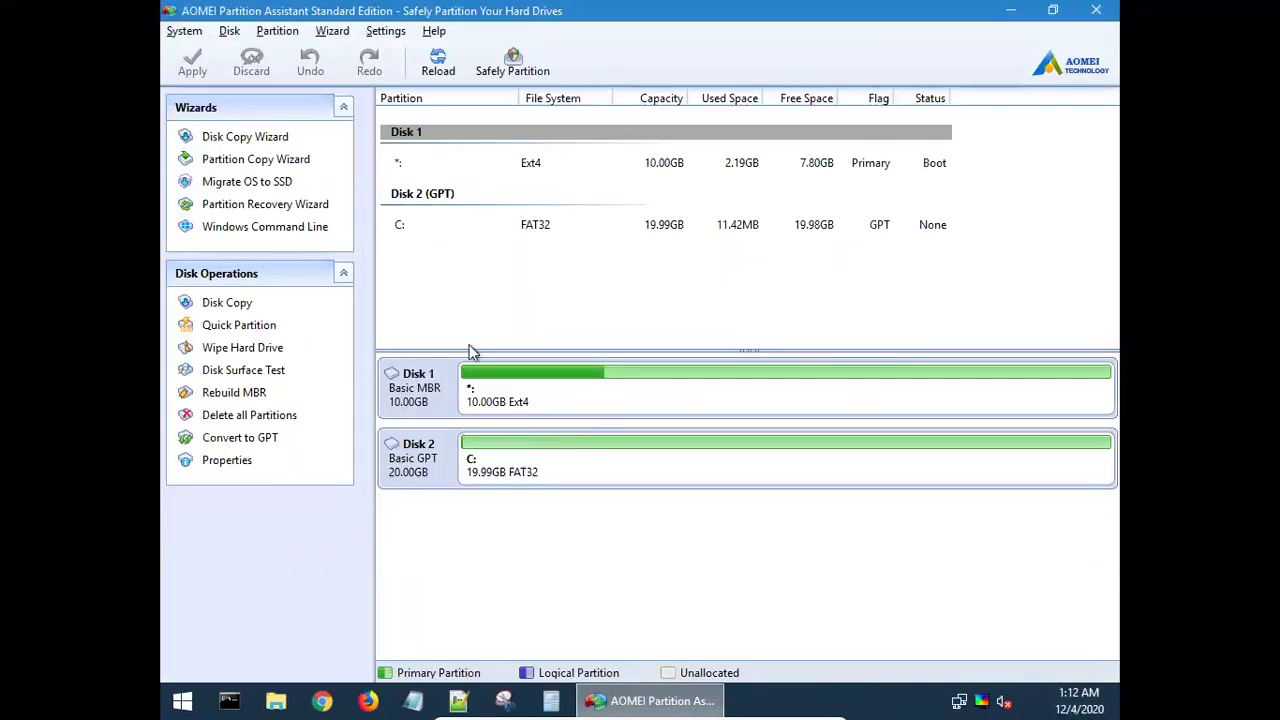
- Delete the 19.99 GB FAT32 partition C: on Disk 2 using the quick deletion option
click(541, 400)
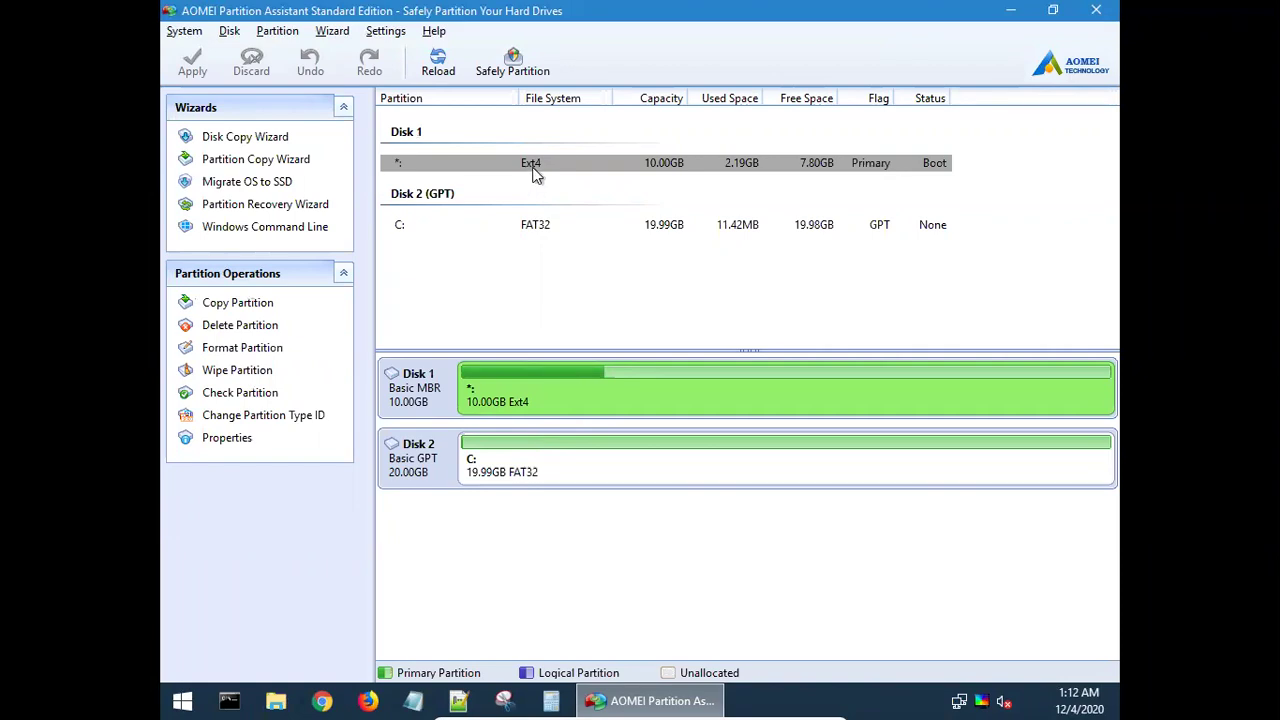
click(517, 458)
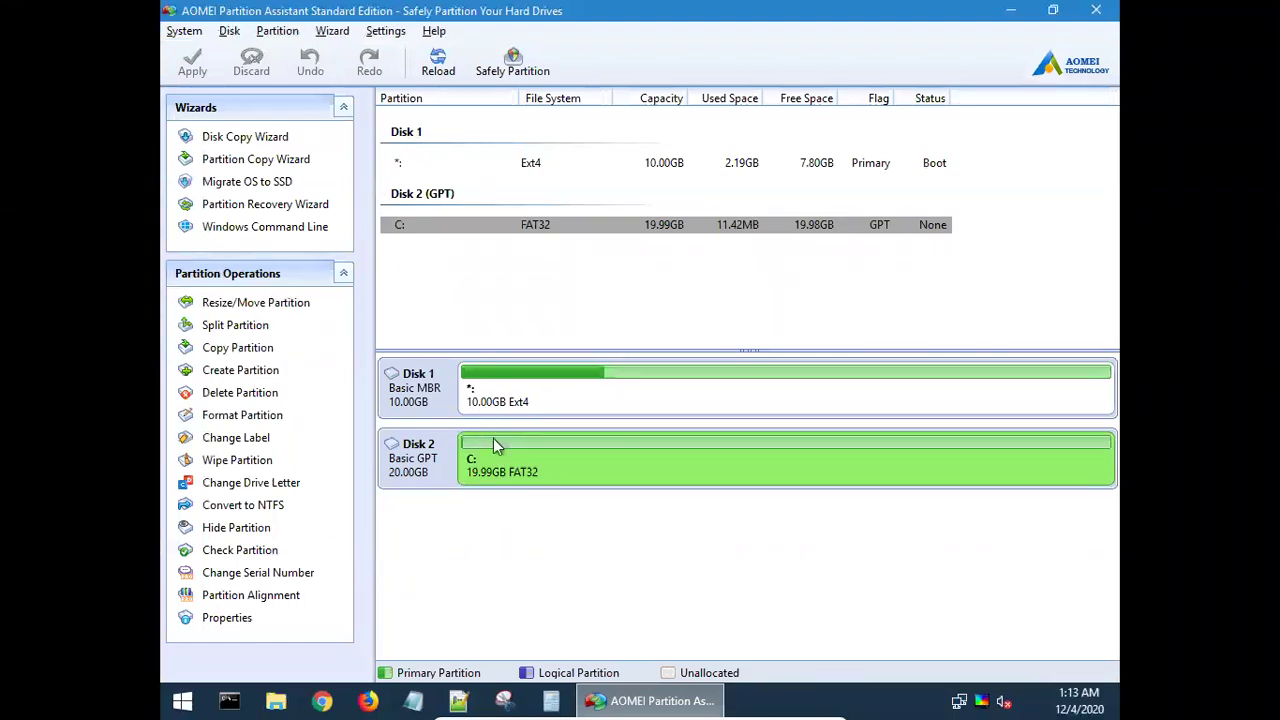
right_click(519, 490)
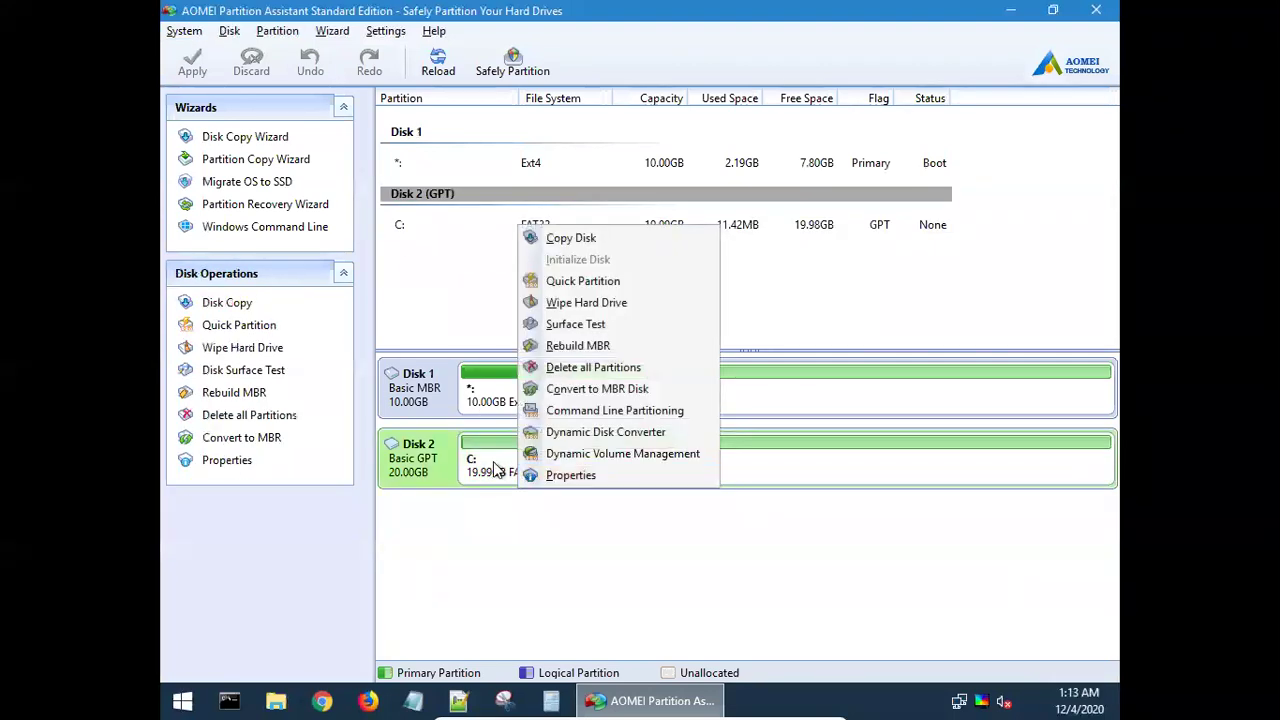
click(494, 469)
right_click(495, 470)
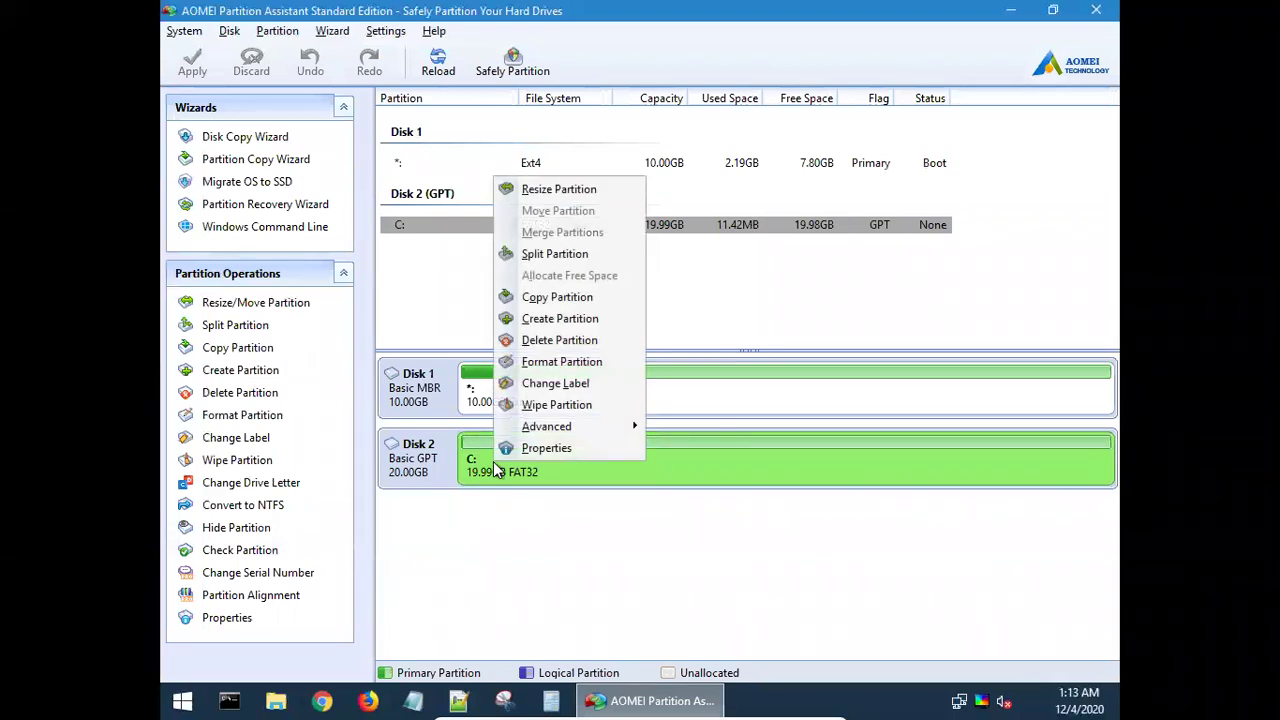
click(608, 342)
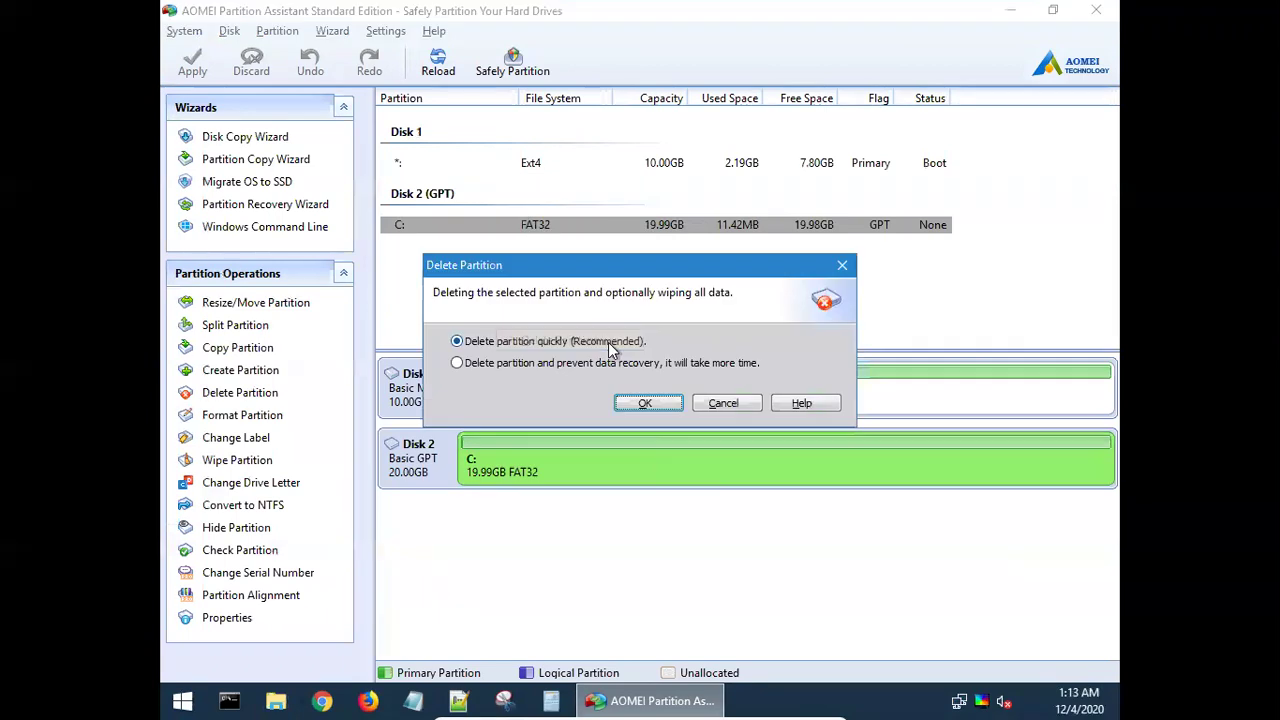
click(645, 405)
- Review the properties of the unallocated space on Disk 2
right_click(556, 469)
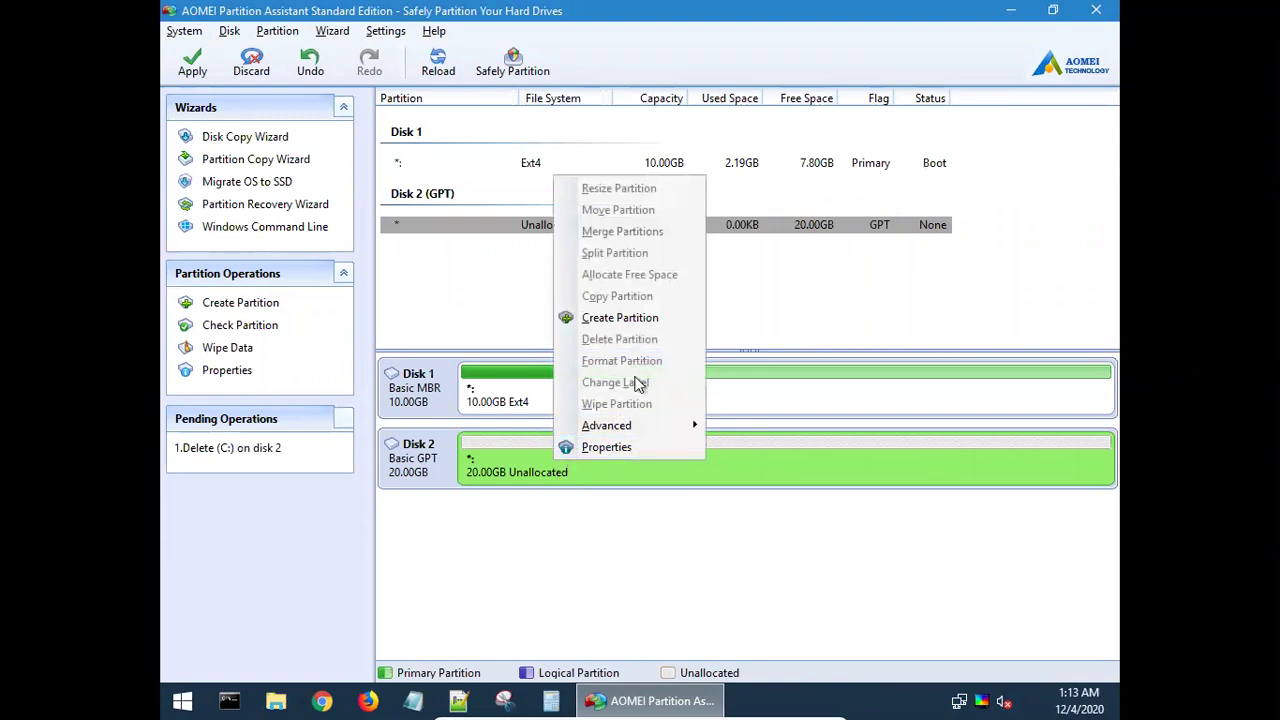
mouse_move(655, 428)
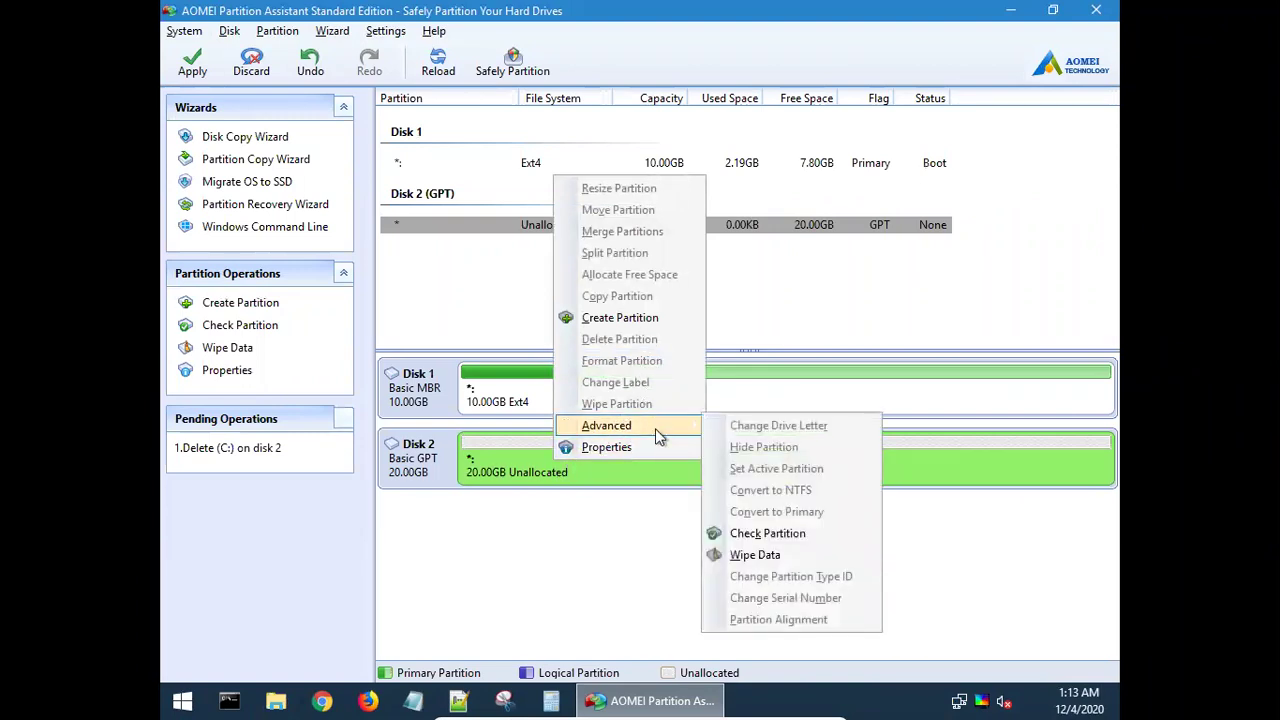
click(483, 465)
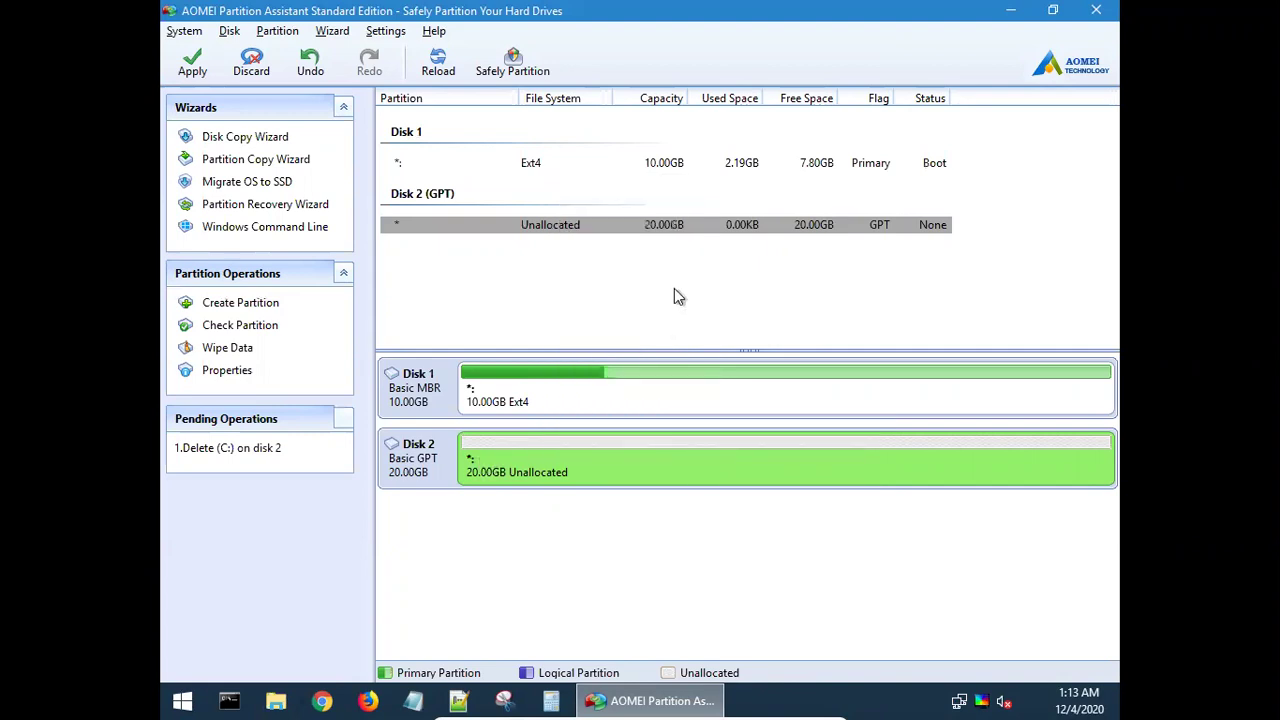
click(715, 226)
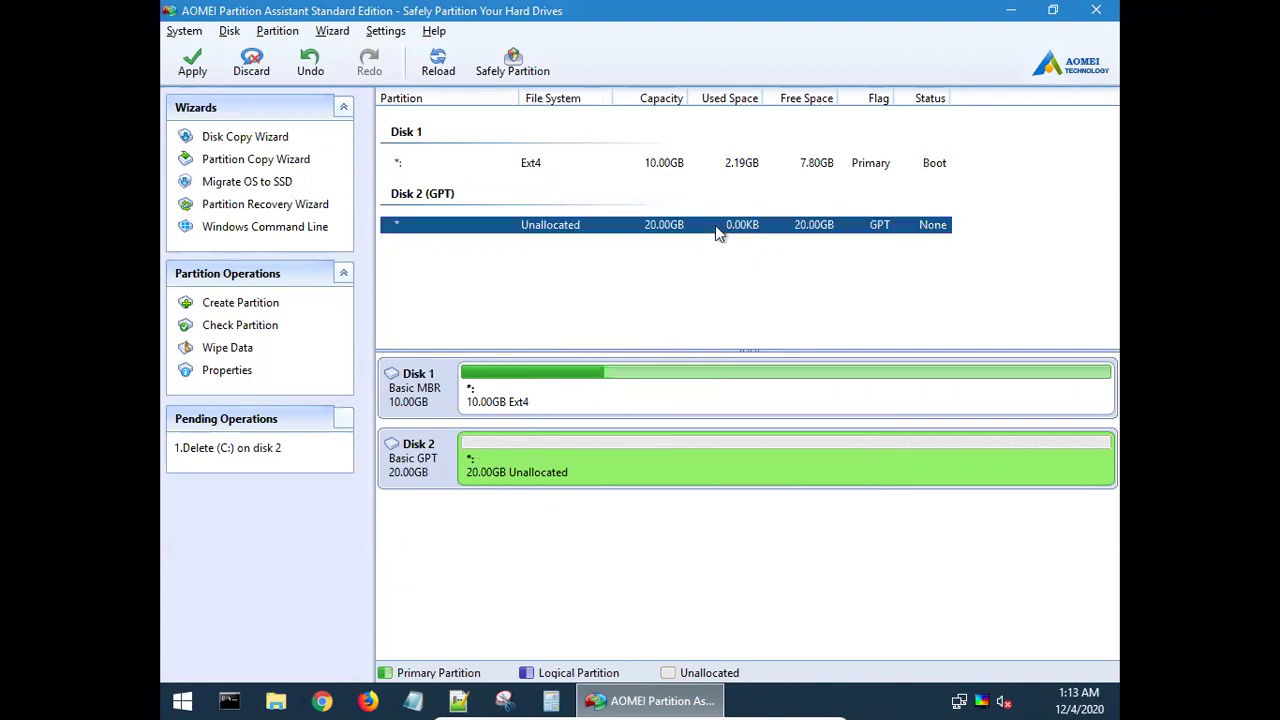
right_click(715, 228)
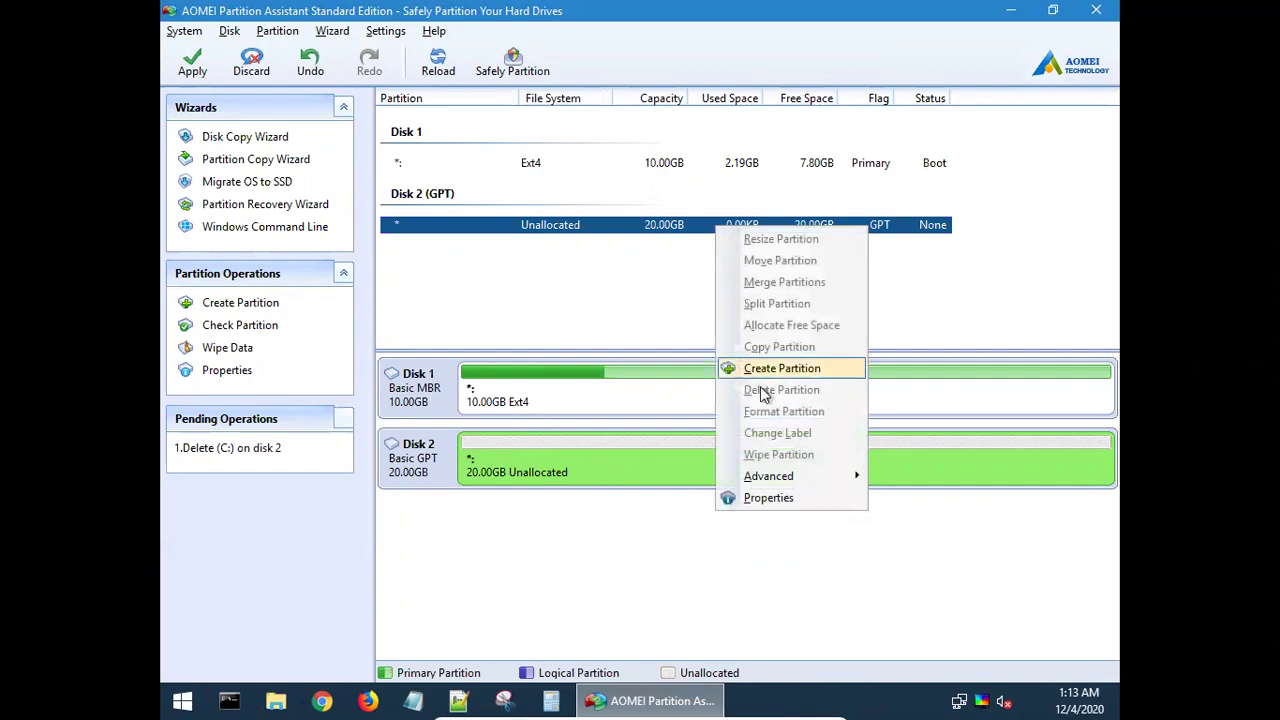
click(768, 498)
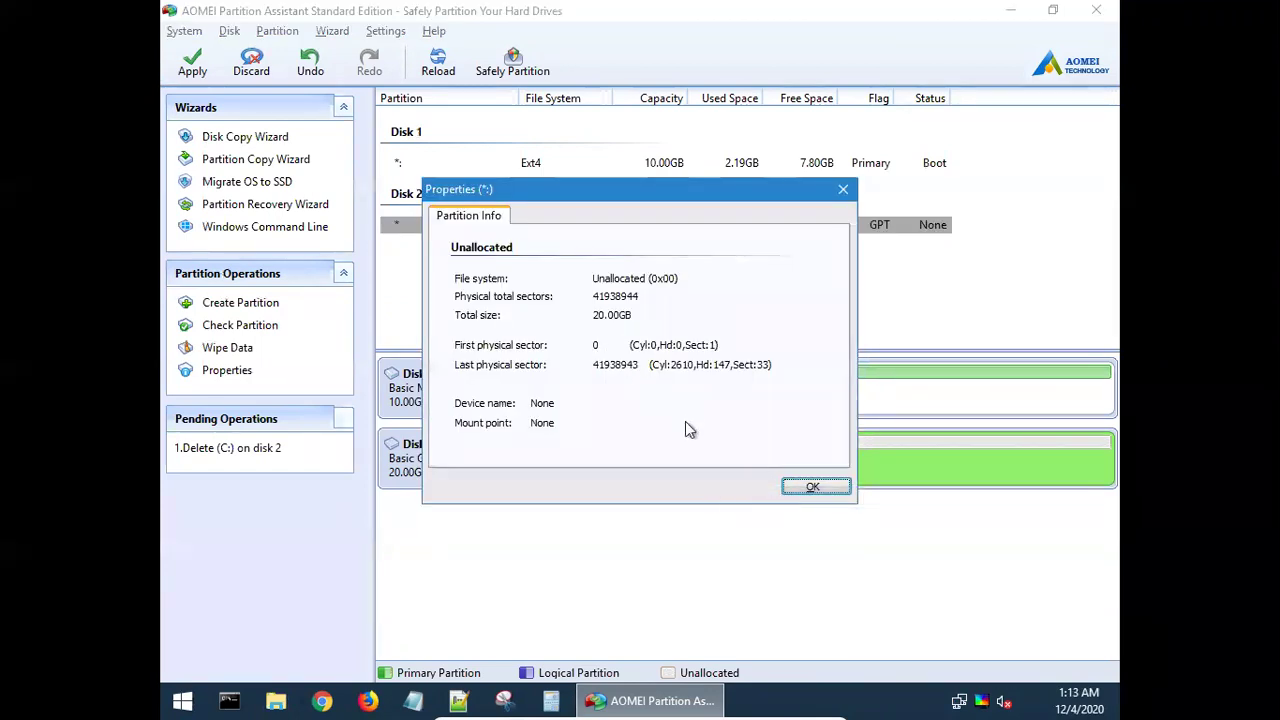
click(806, 489)
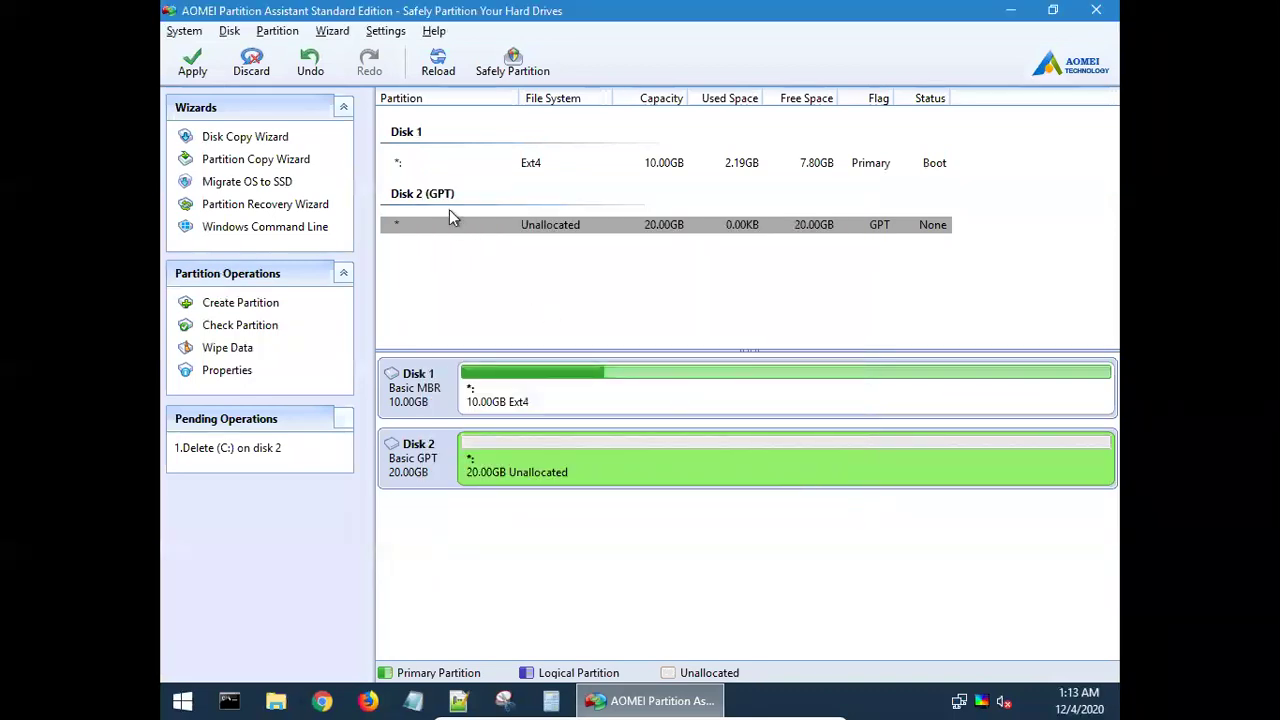
click(226, 33)
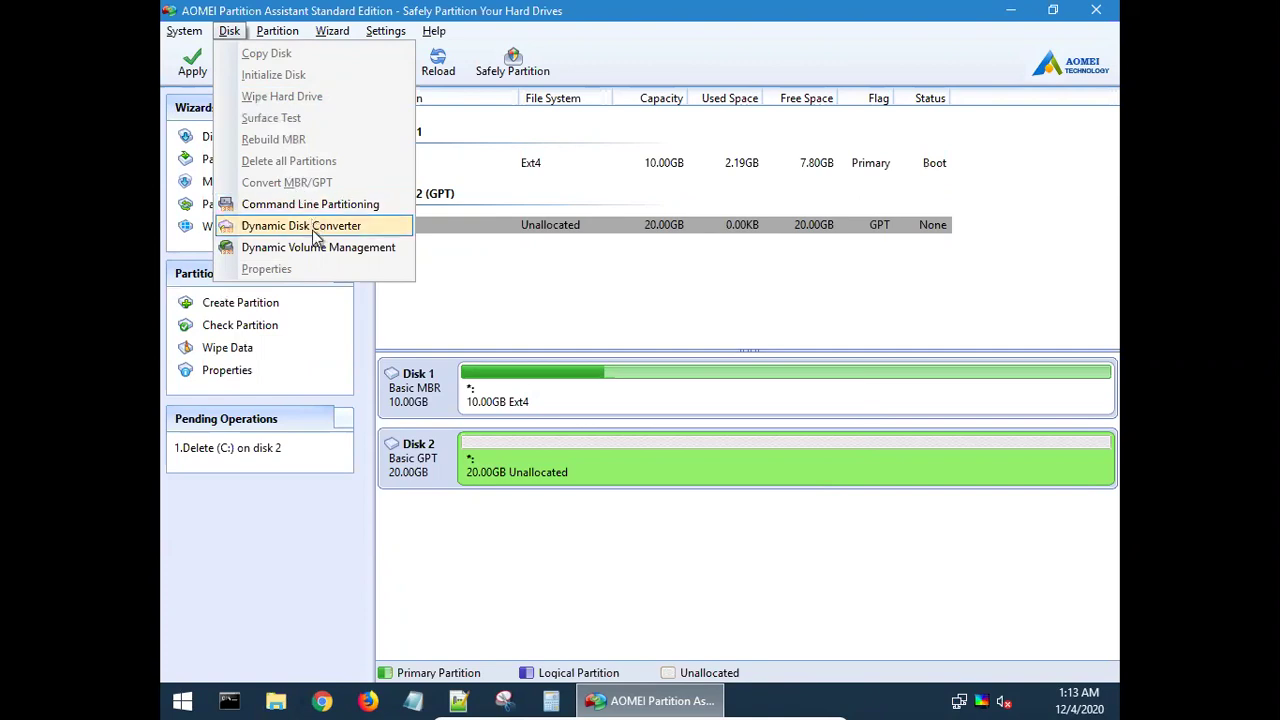
mouse_move(272, 40)
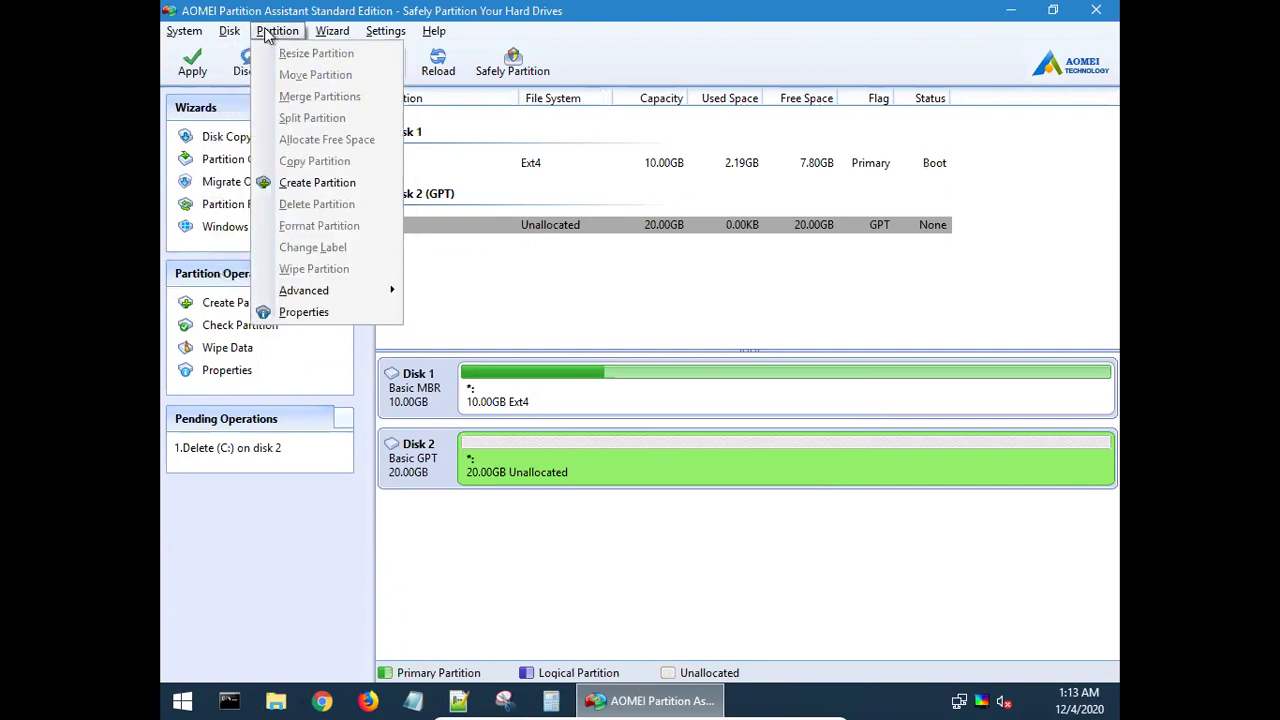
mouse_move(367, 302)
mouse_move(330, 36)
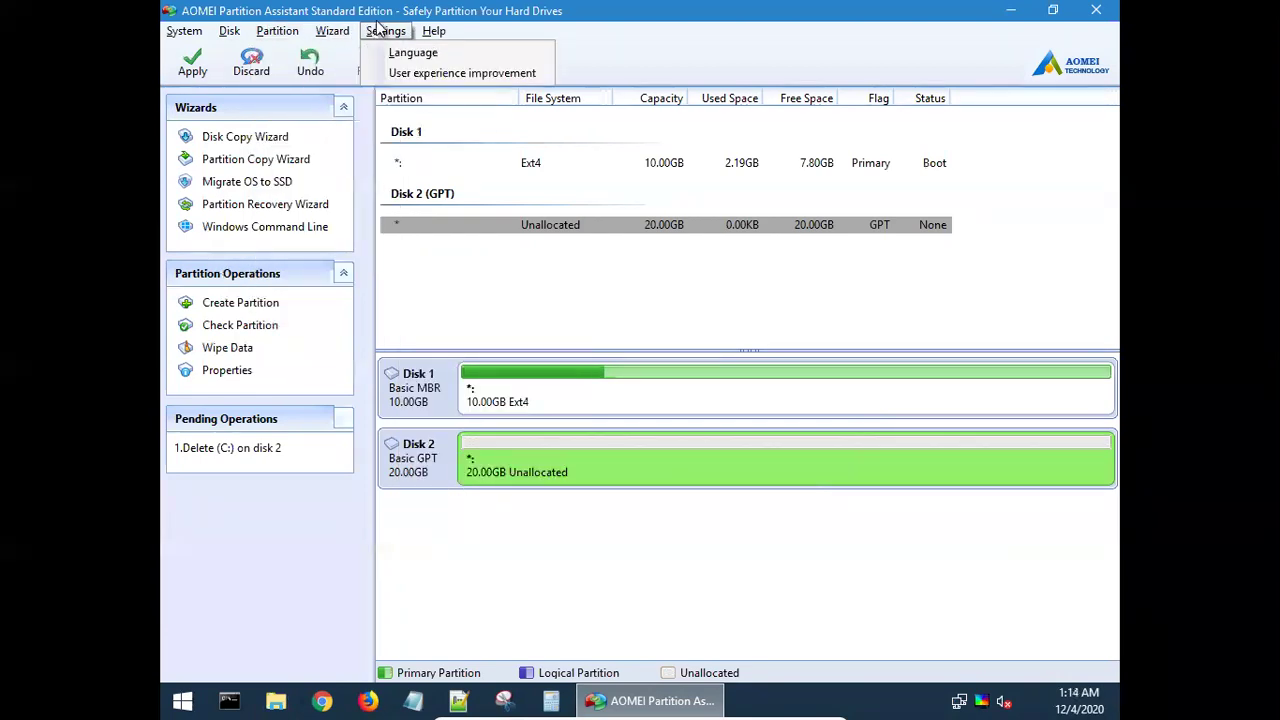
mouse_move(427, 33)
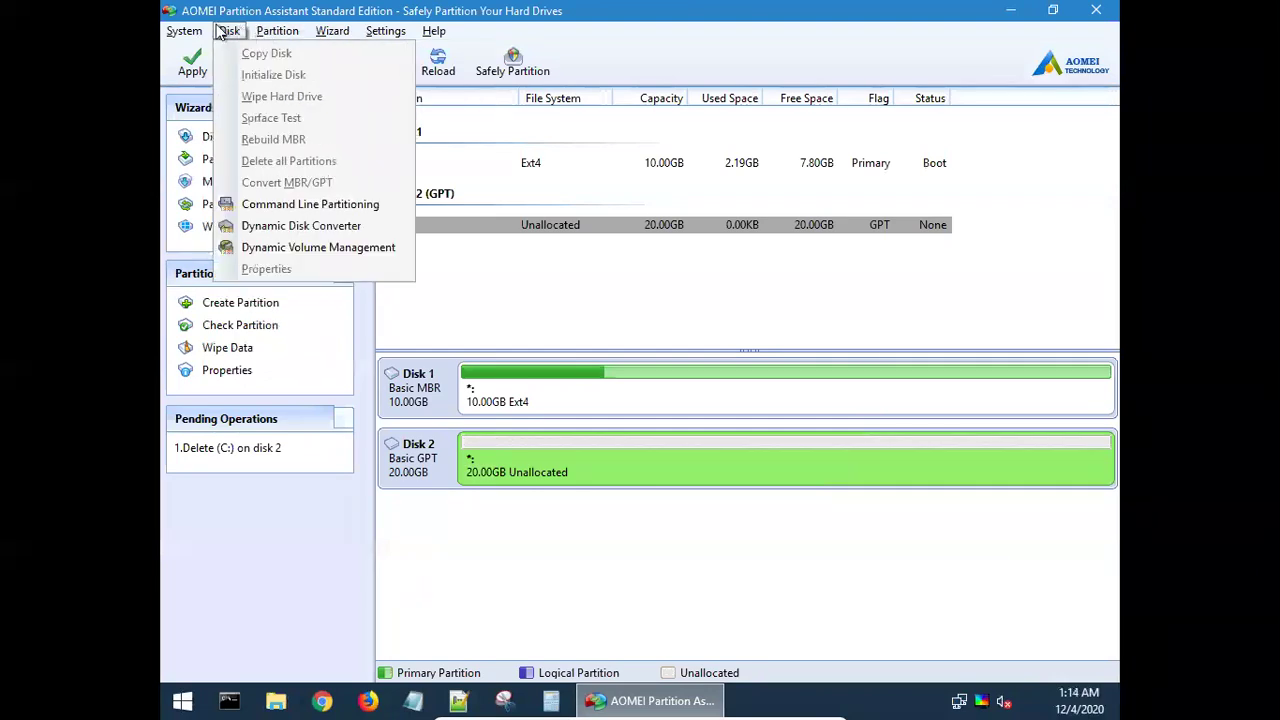
- Create a 19.99 GB NTFS partition with drive letter C: in Disk 2's unallocated space
mouse_move(227, 37)
click(610, 230)
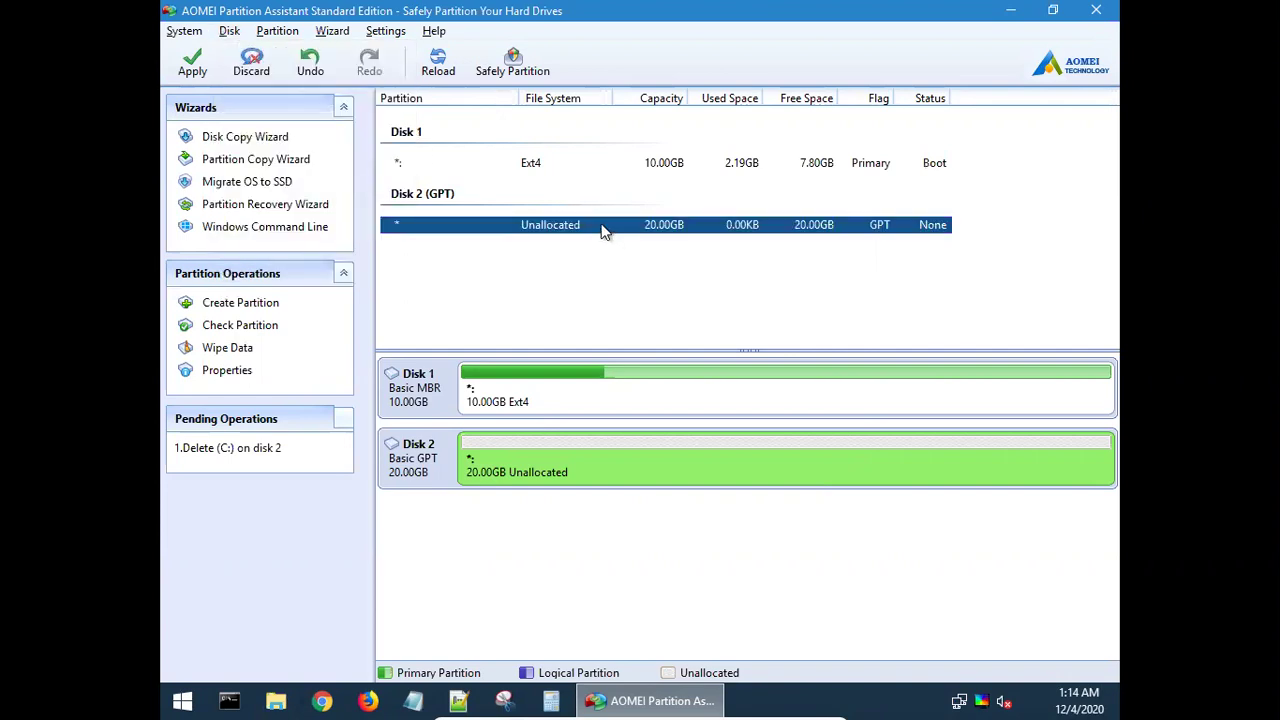
right_click(603, 231)
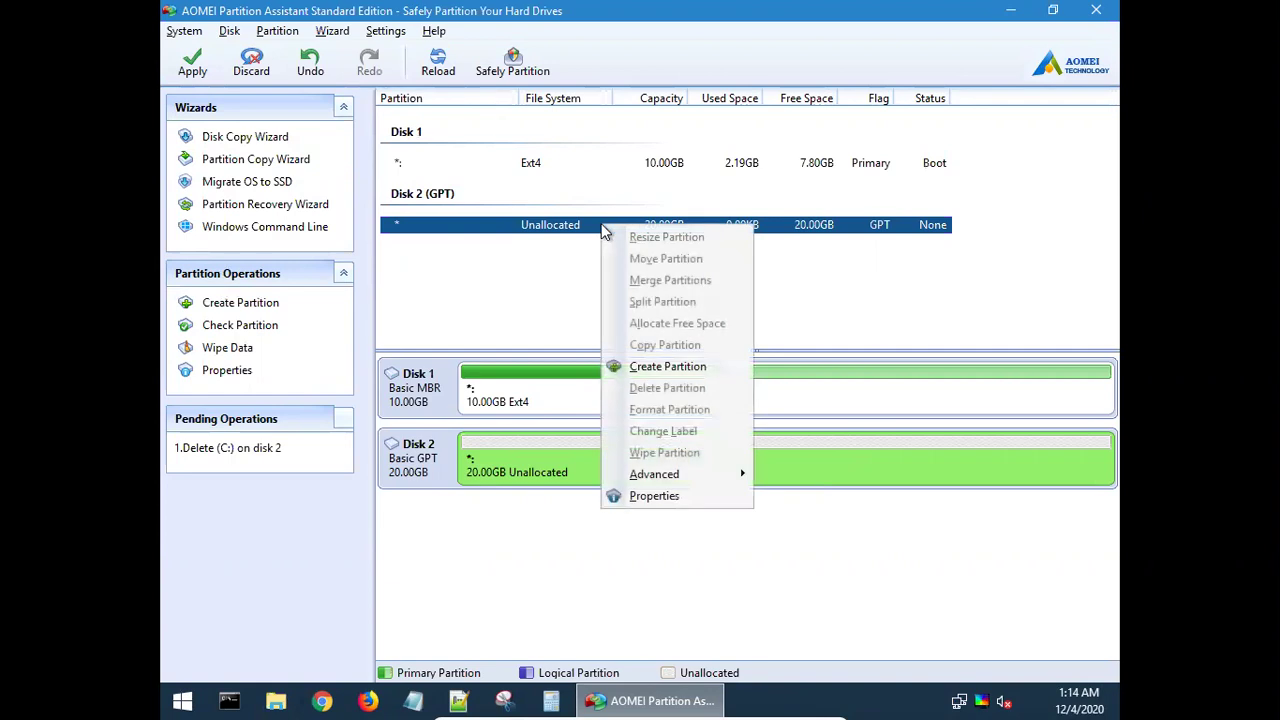
click(695, 367)
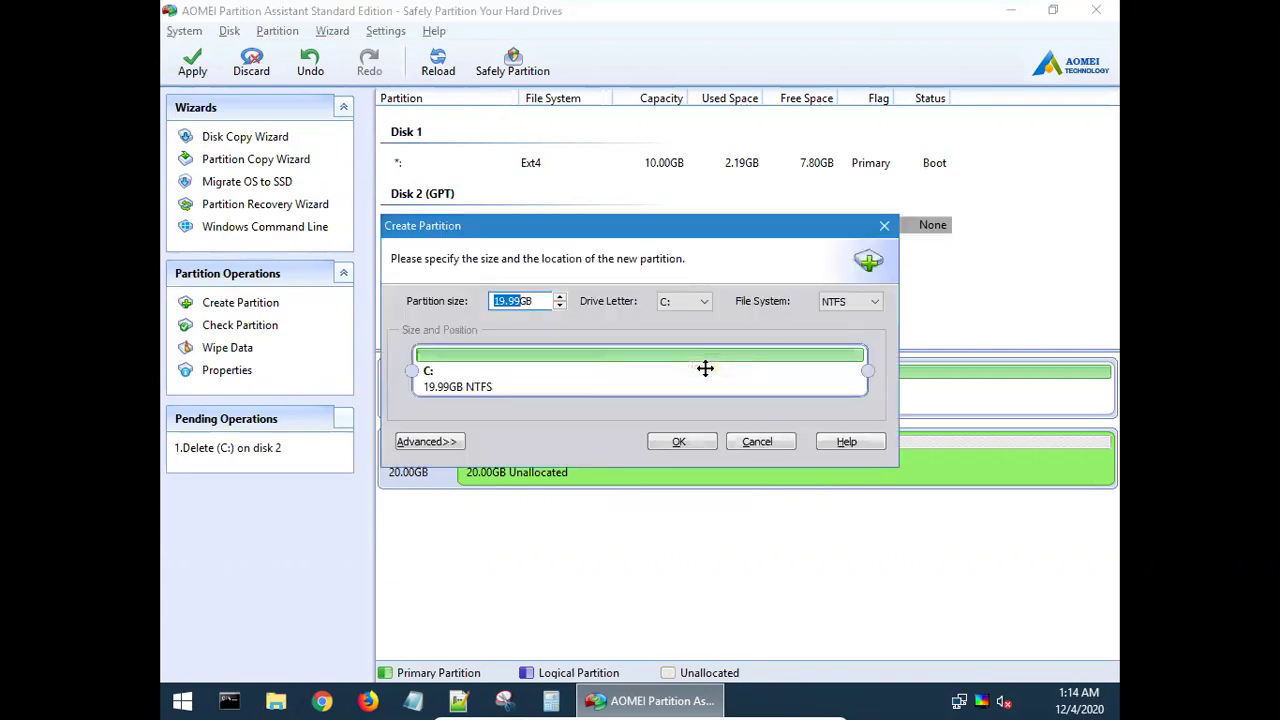
click(662, 443)
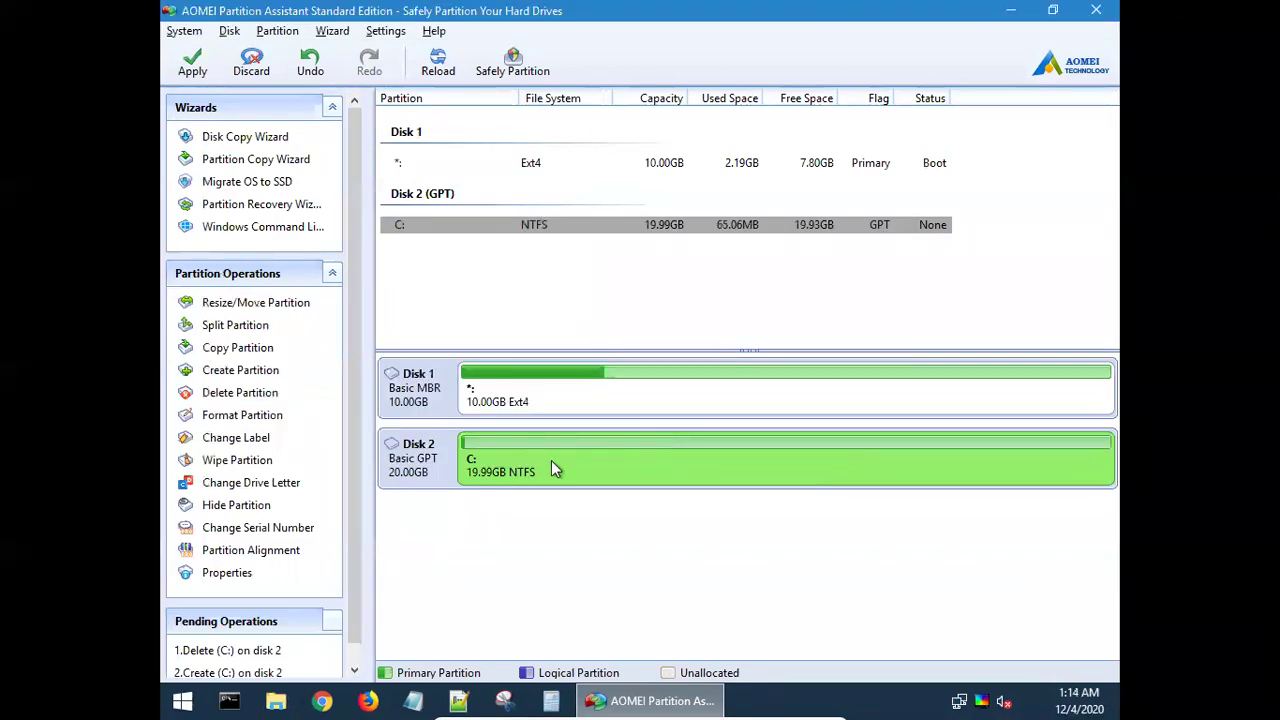
- Format the C: partition on Disk 2 as FAT32 with the default 16 KB cluster size and no label
right_click(551, 462)
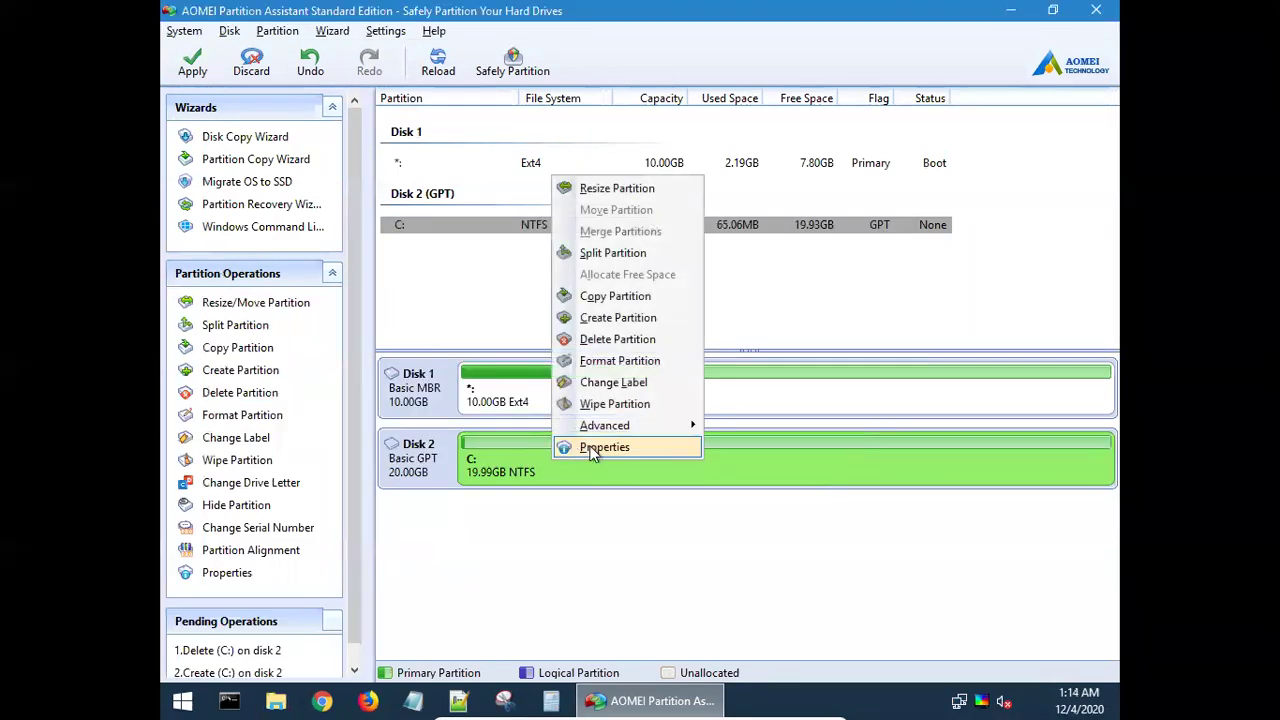
mouse_move(630, 432)
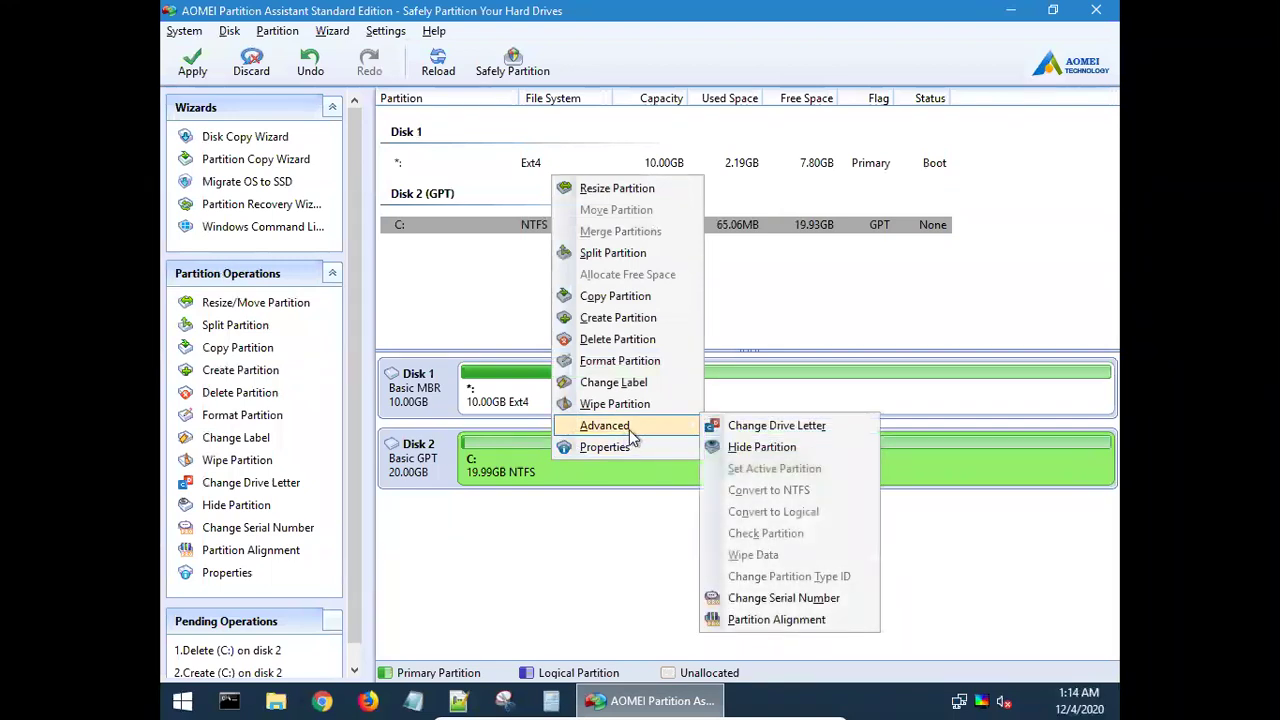
click(640, 364)
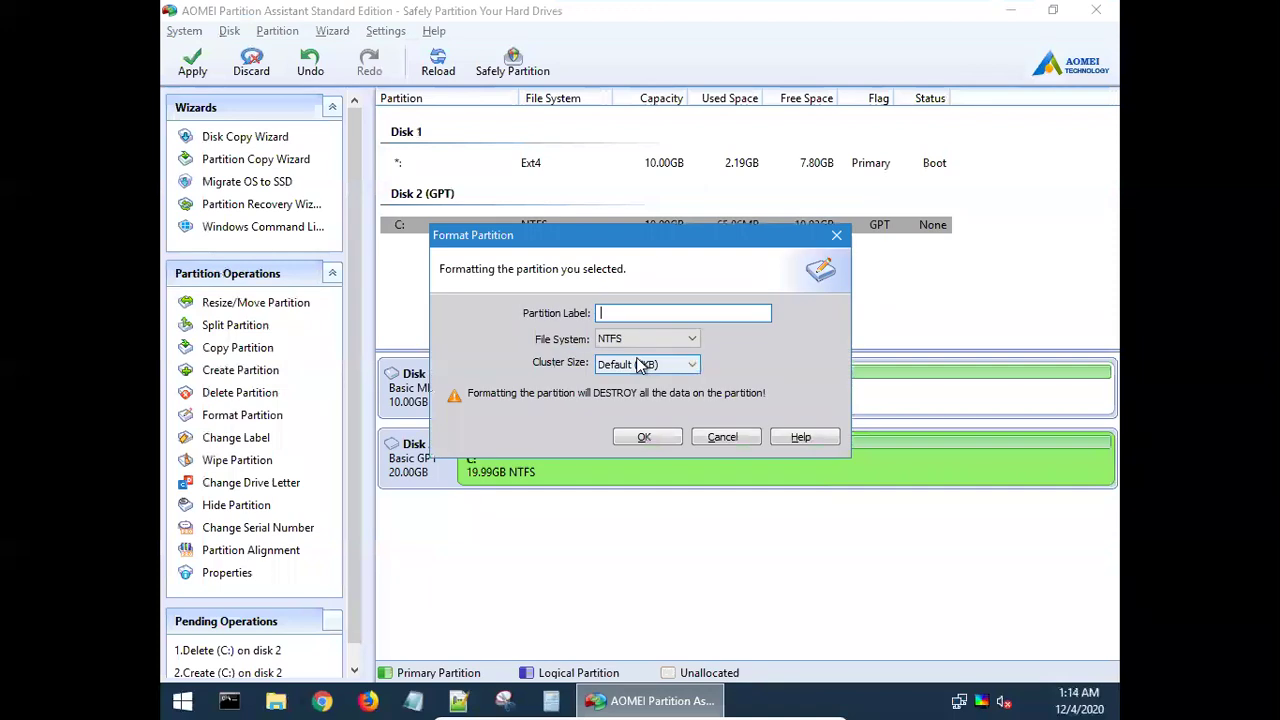
click(689, 342)
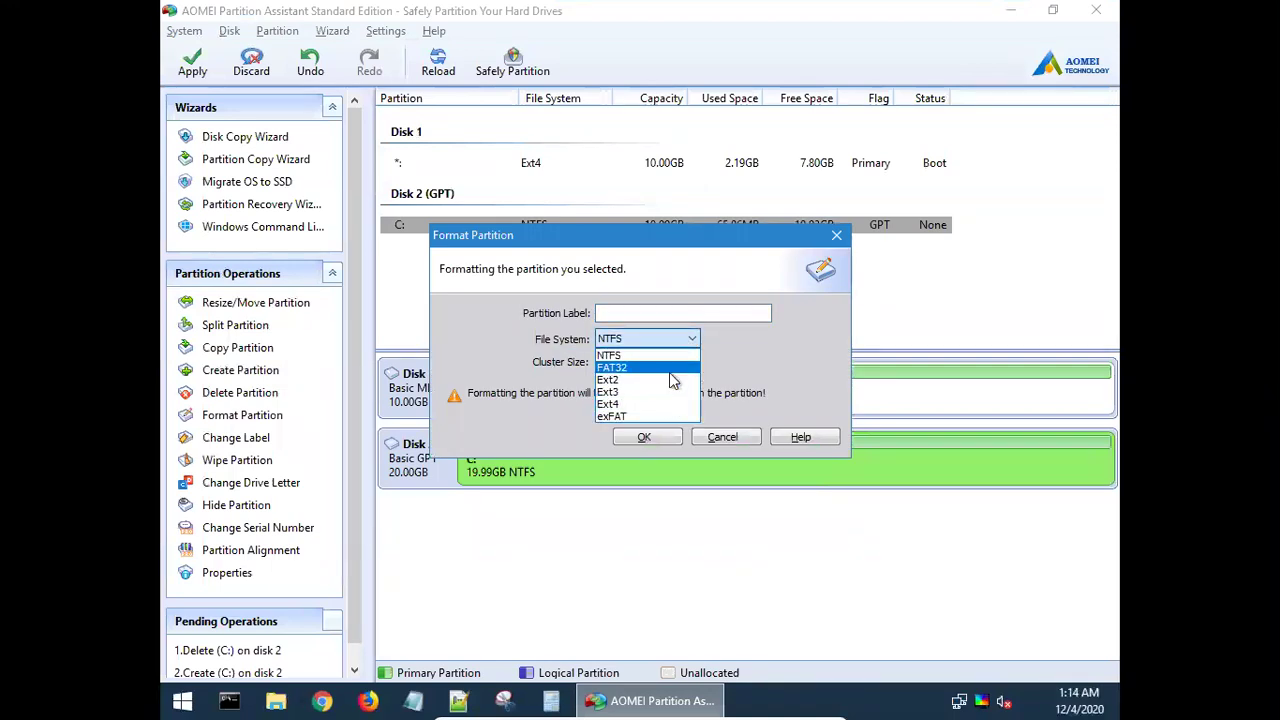
click(670, 368)
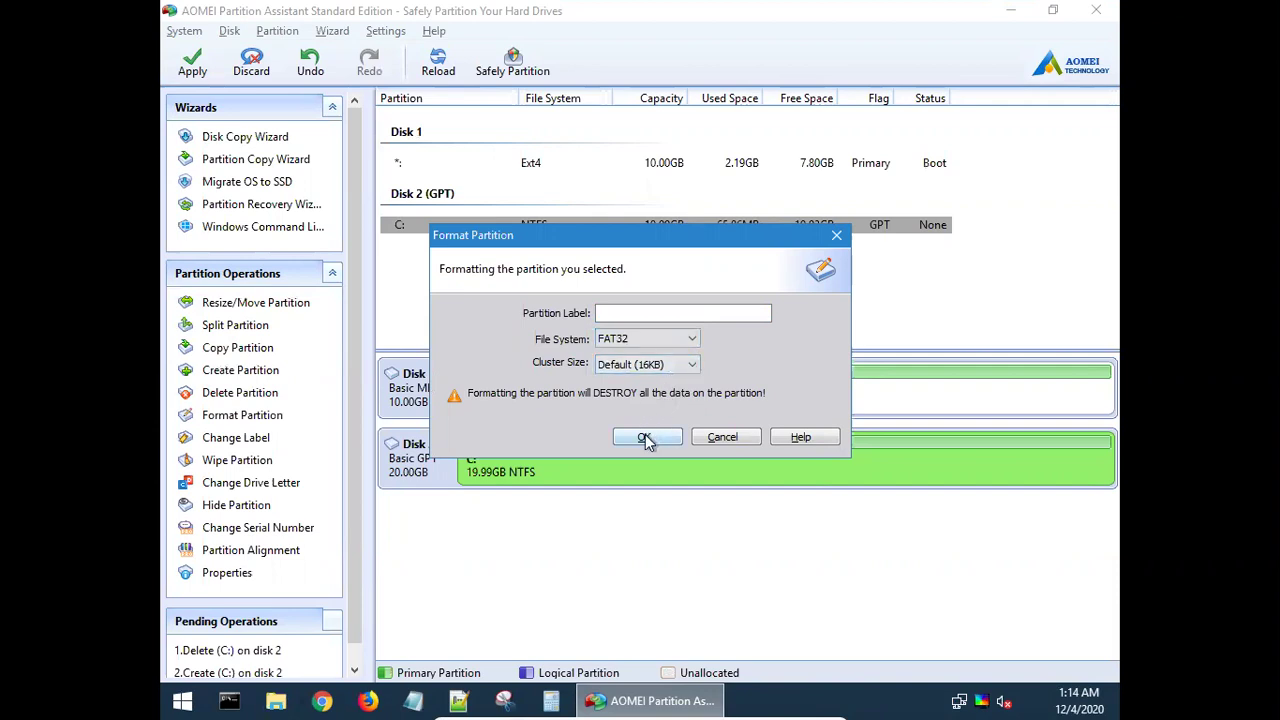
click(646, 438)
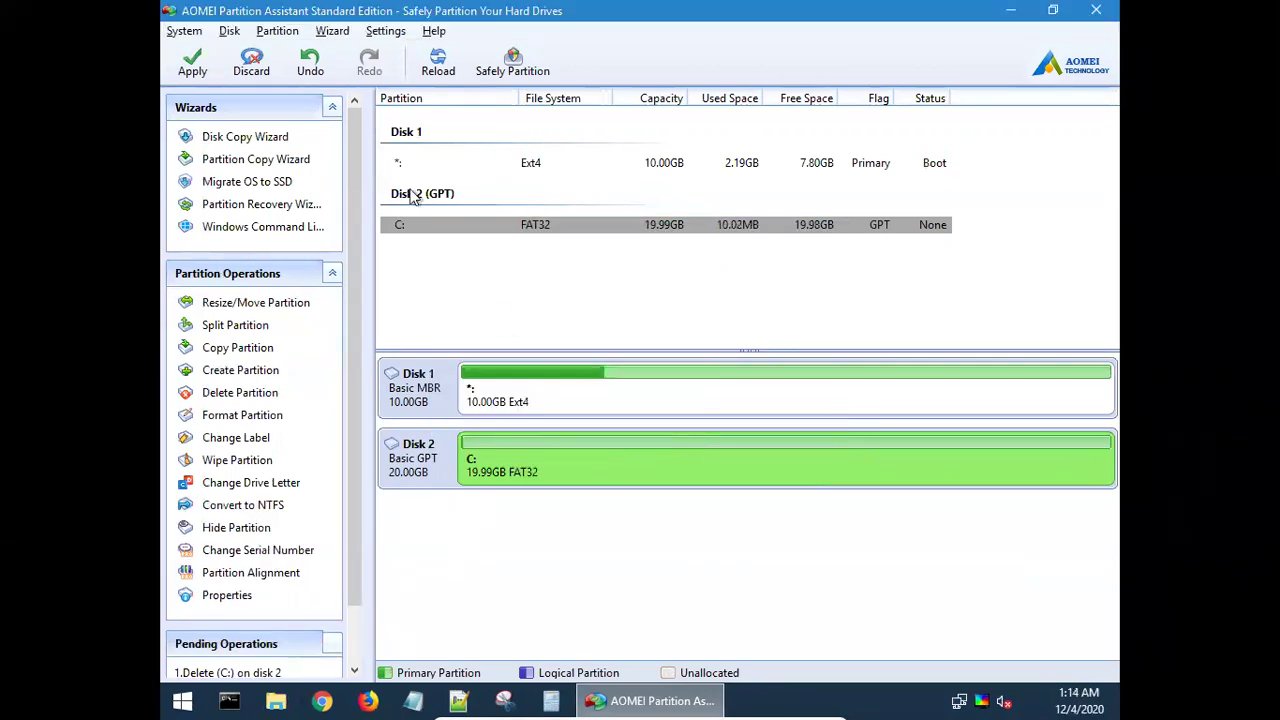
- Apply the pending delete, create and format operations on Disk 2, and close the partition tool
click(192, 66)
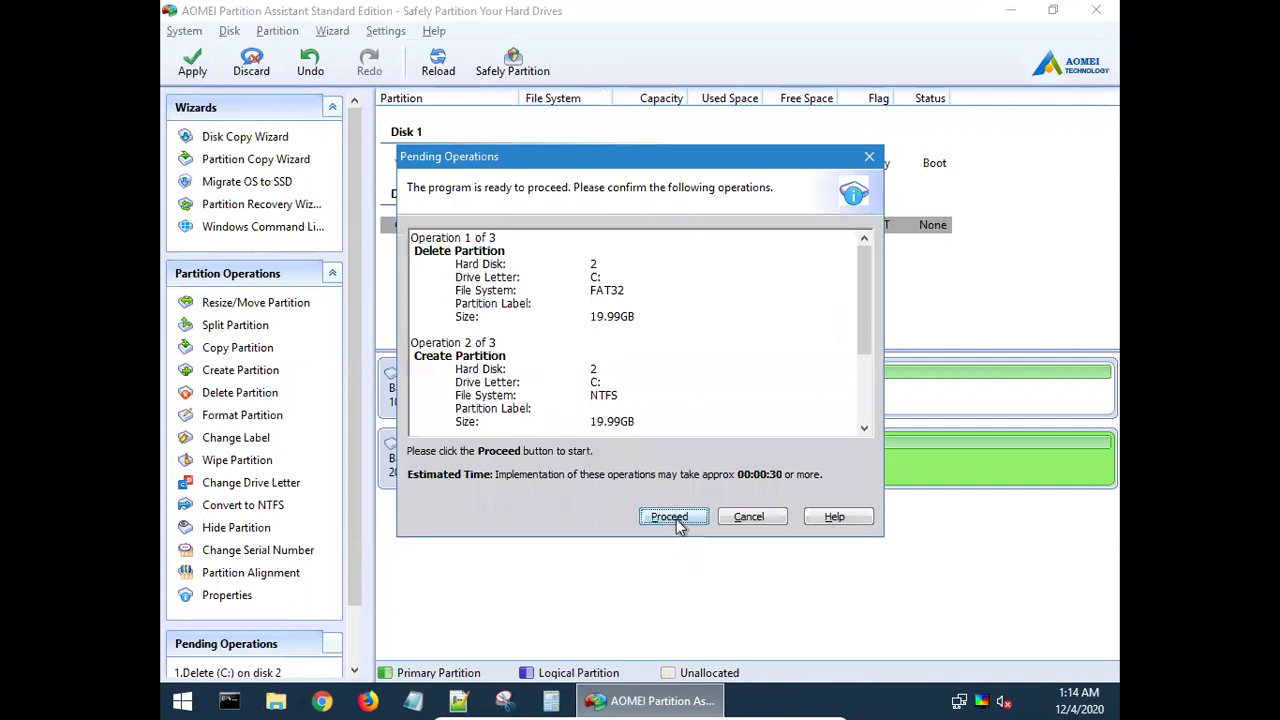
click(674, 519)
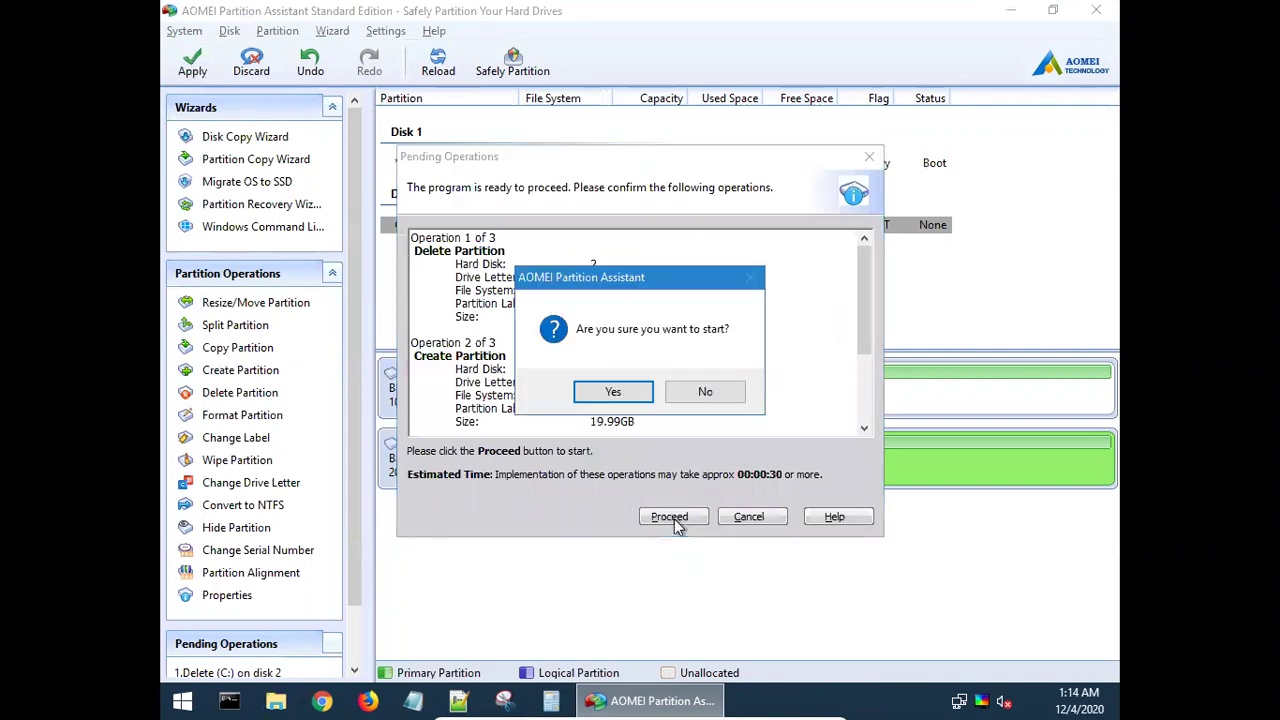
click(615, 396)
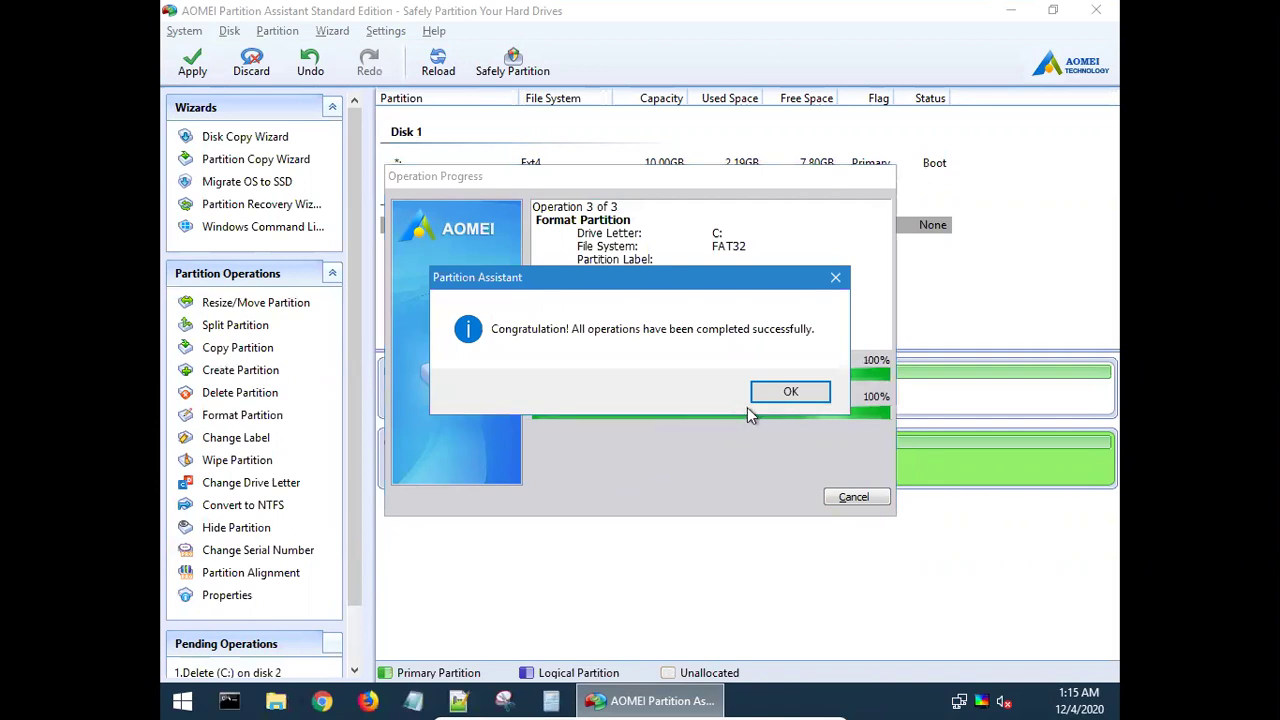
click(778, 392)
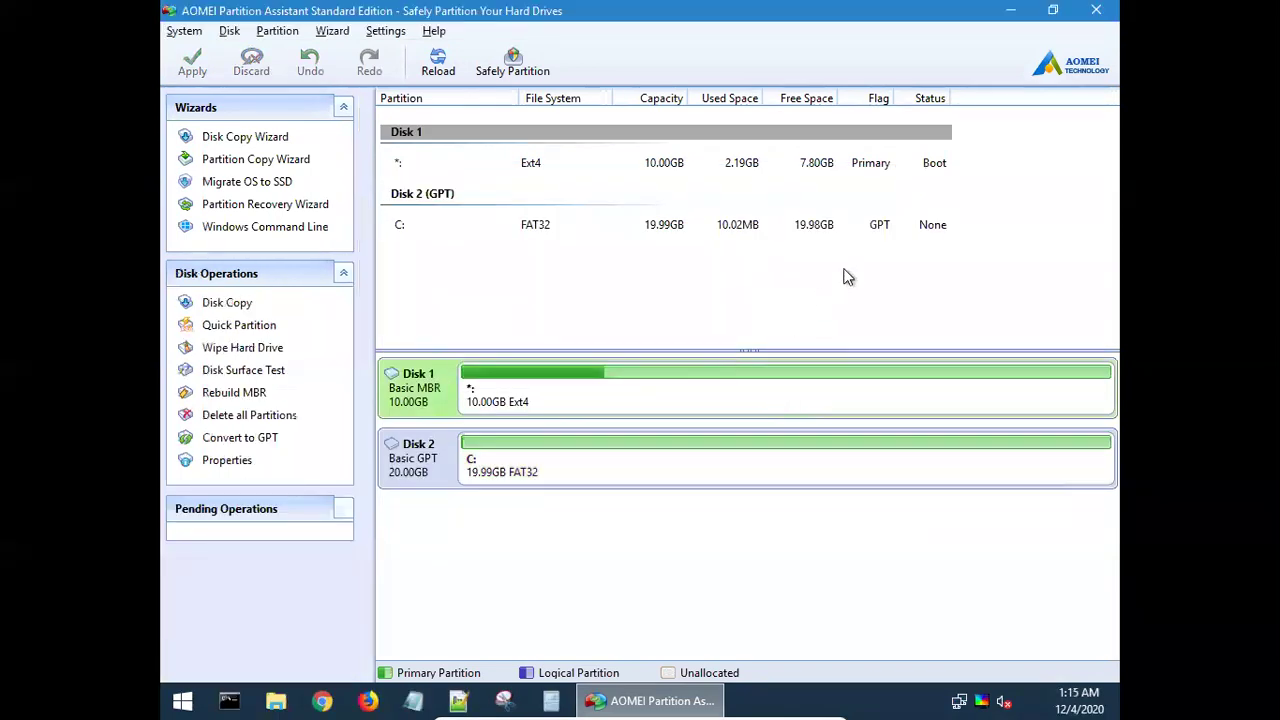
click(1097, 12)
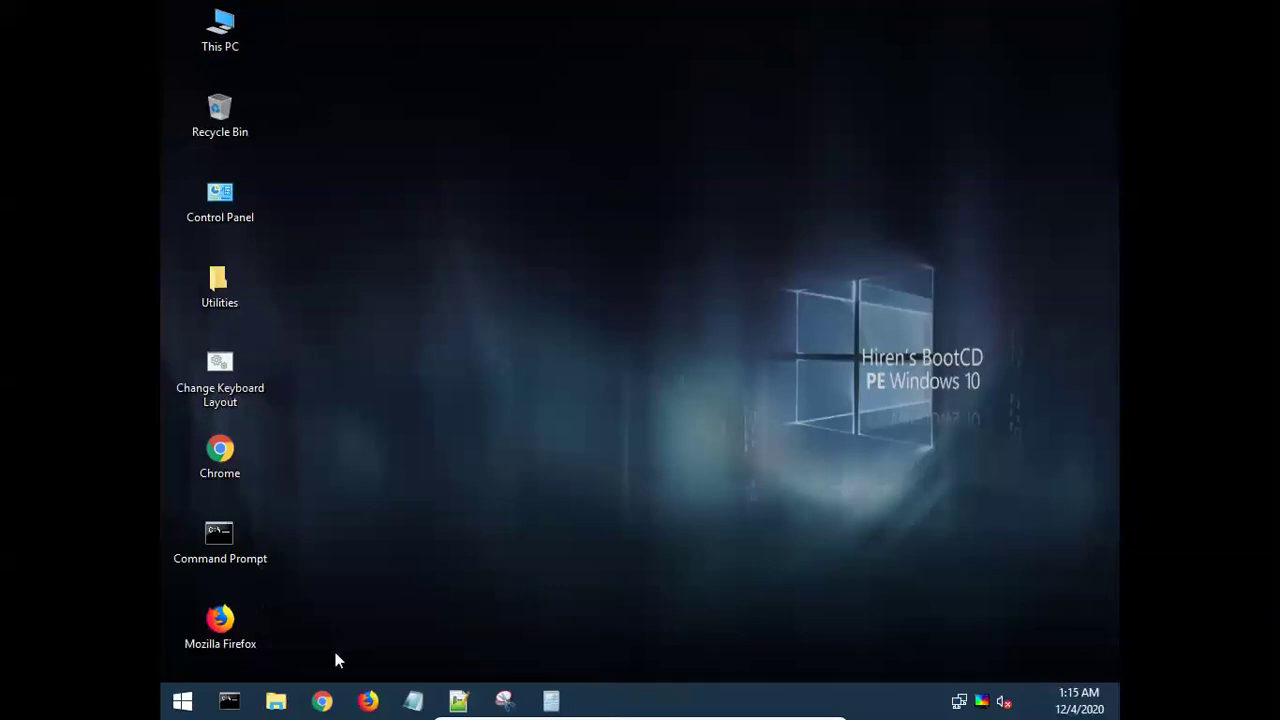
- Open Local Disk (C:) in the file browser
click(276, 701)
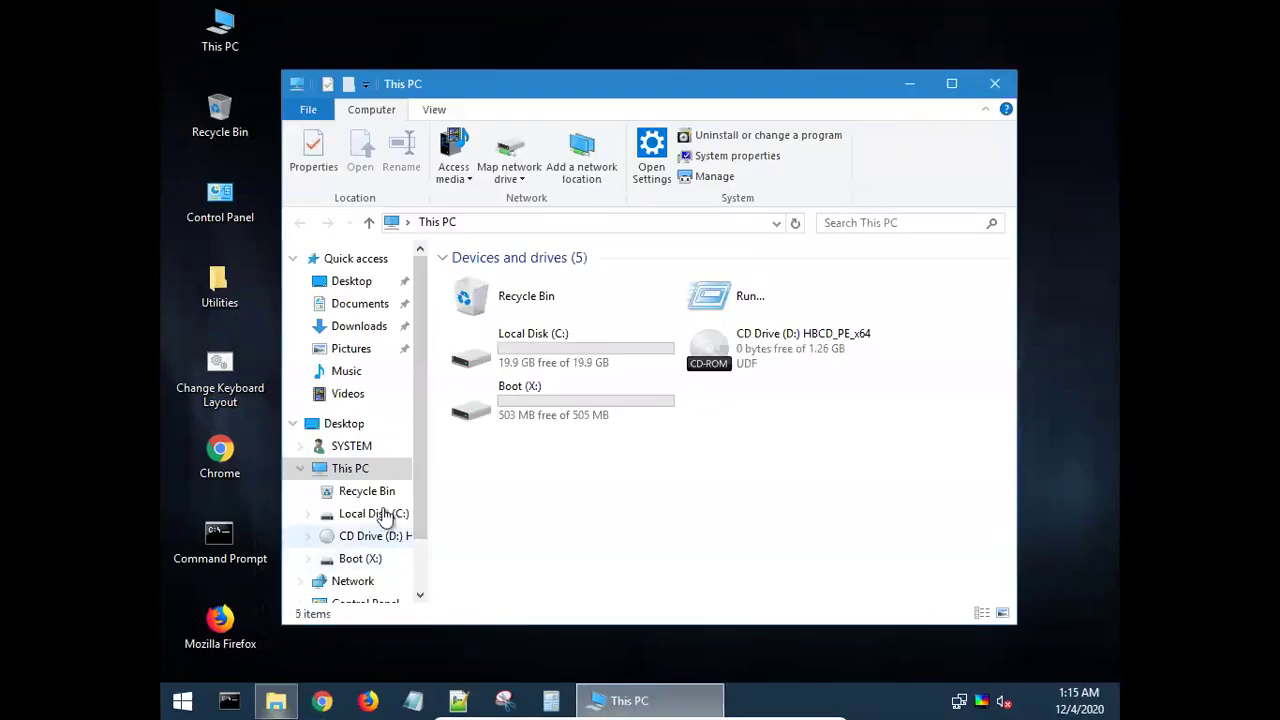
click(565, 360)
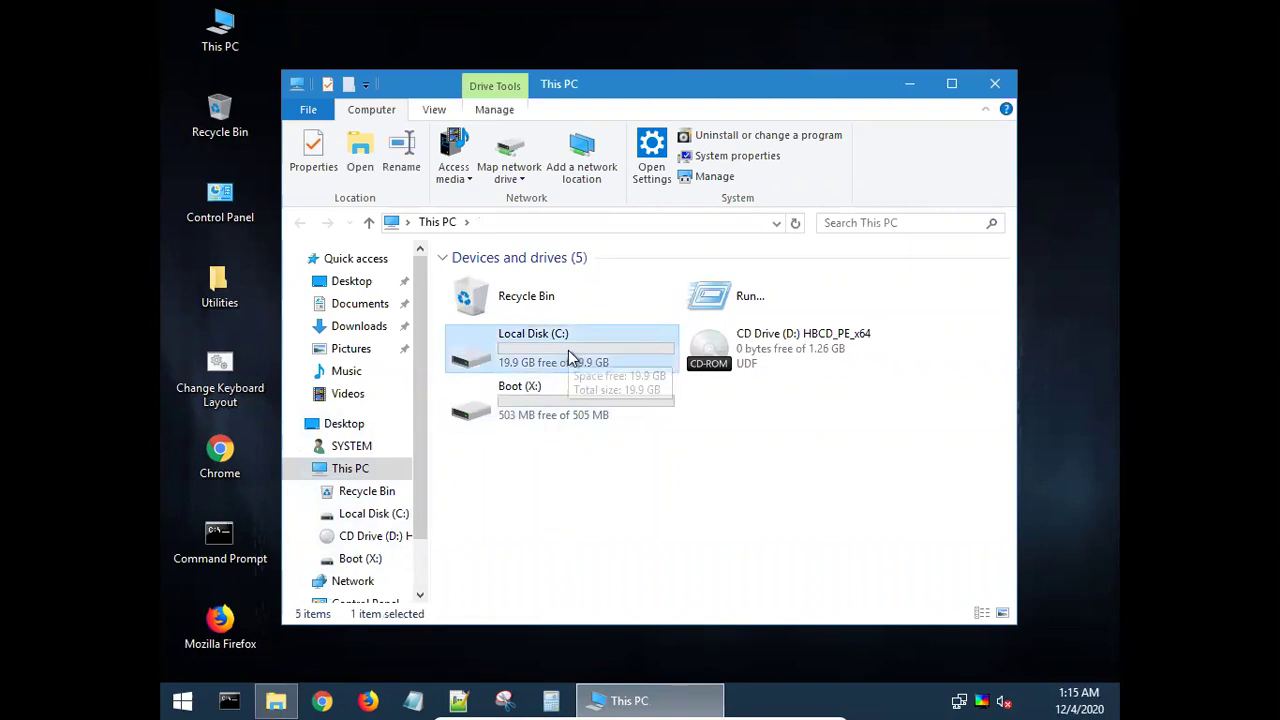
double_click(570, 358)
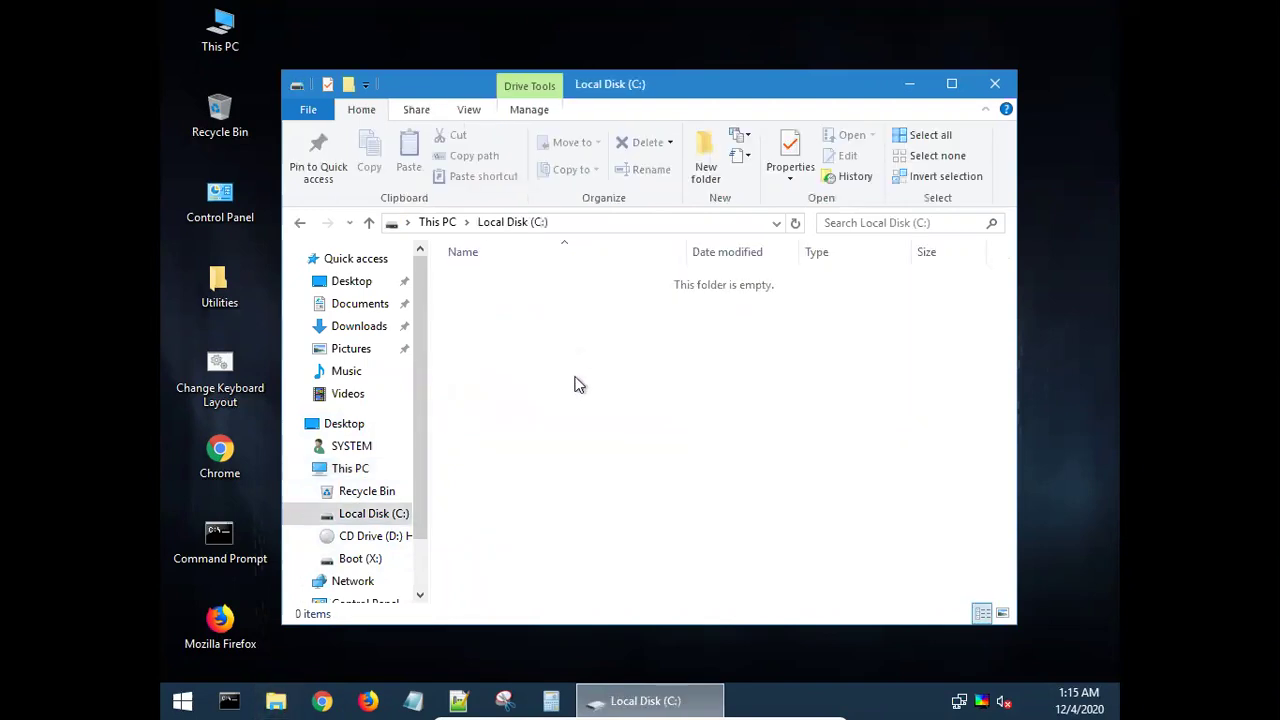
- Create a folder named clonezilla on Local Disk (C:)
right_click(521, 371)
mouse_move(666, 642)
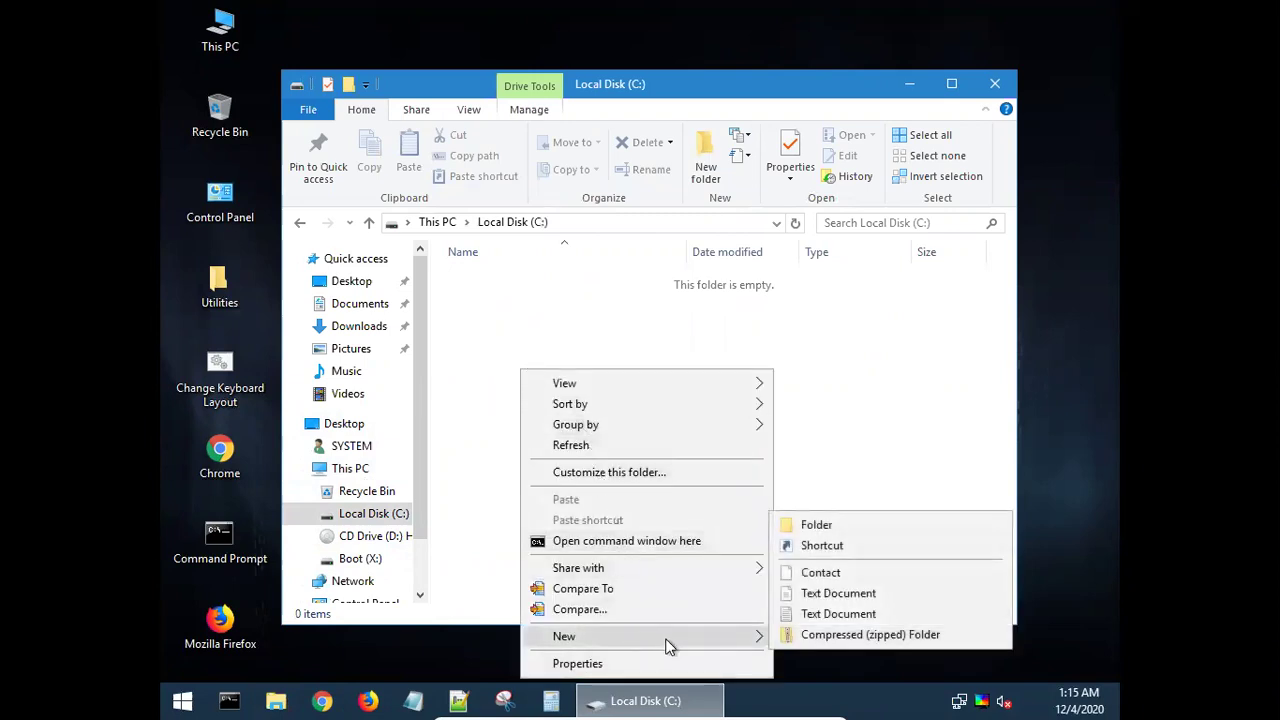
click(863, 525)
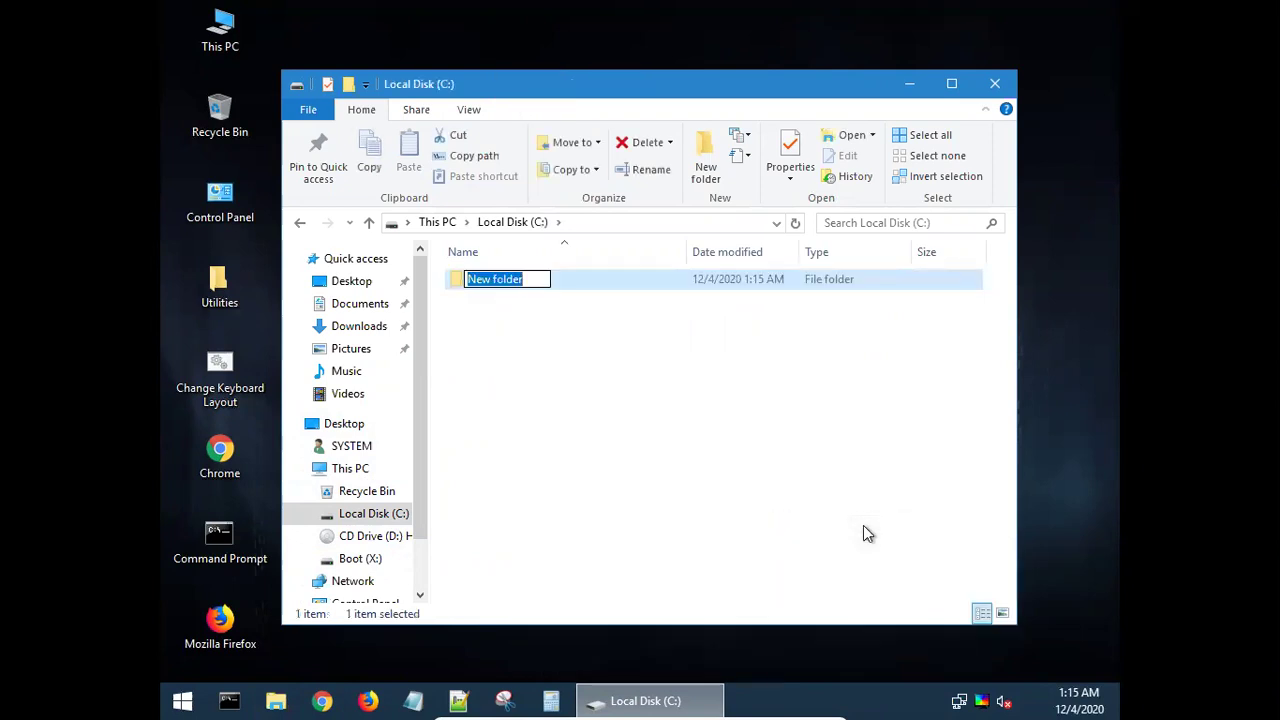
text(clonezilla)
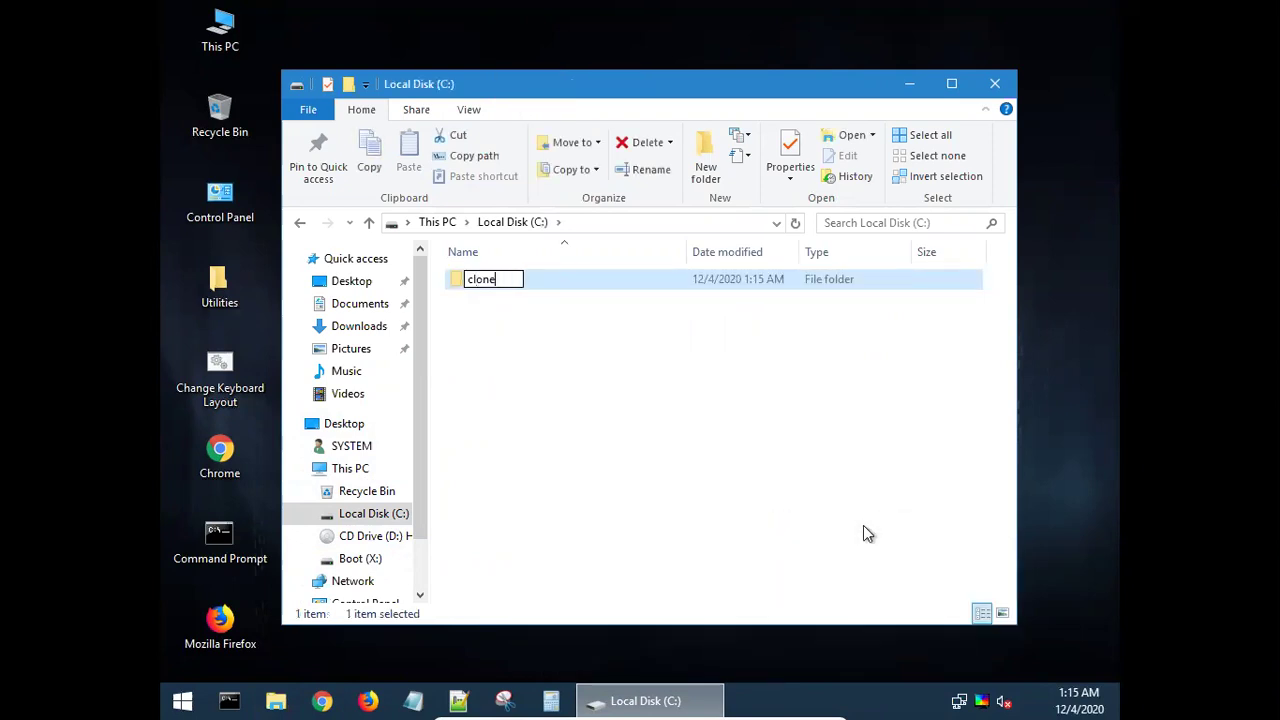
key(Return)
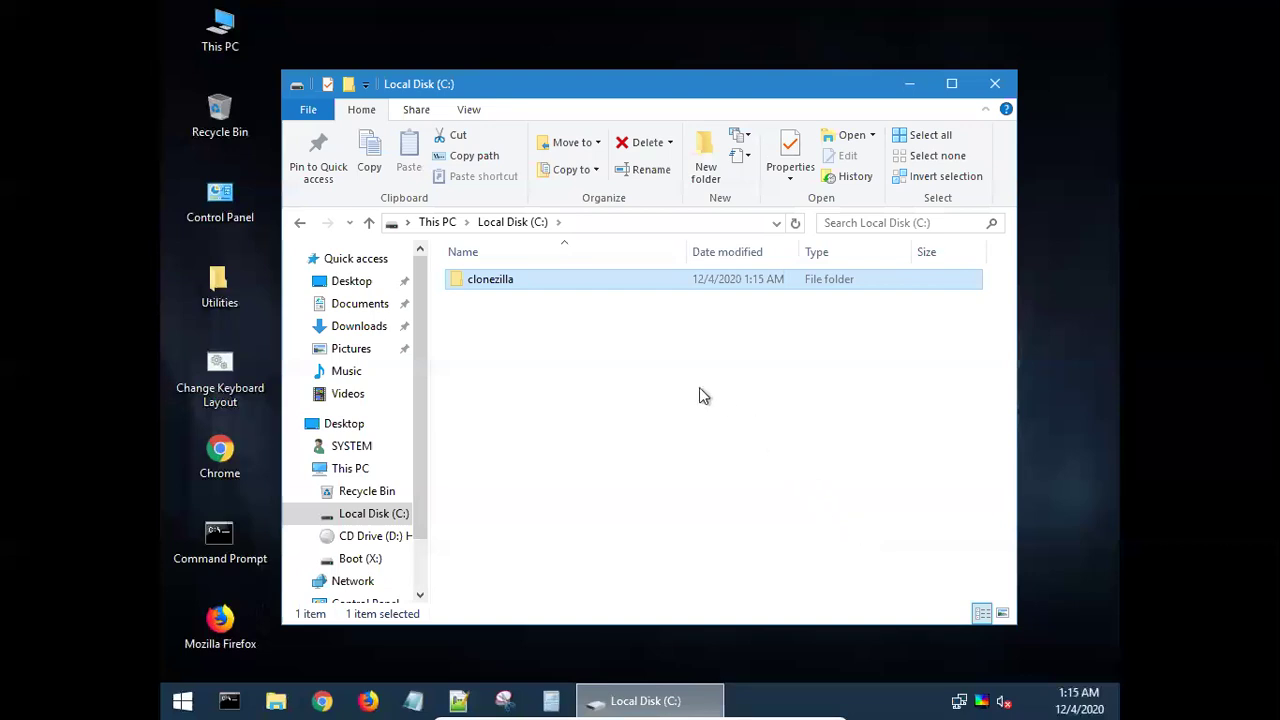
- Create a second folder named hiren on Local Disk (C:), beside the clonezilla folder
click(622, 373)
right_click(535, 349)
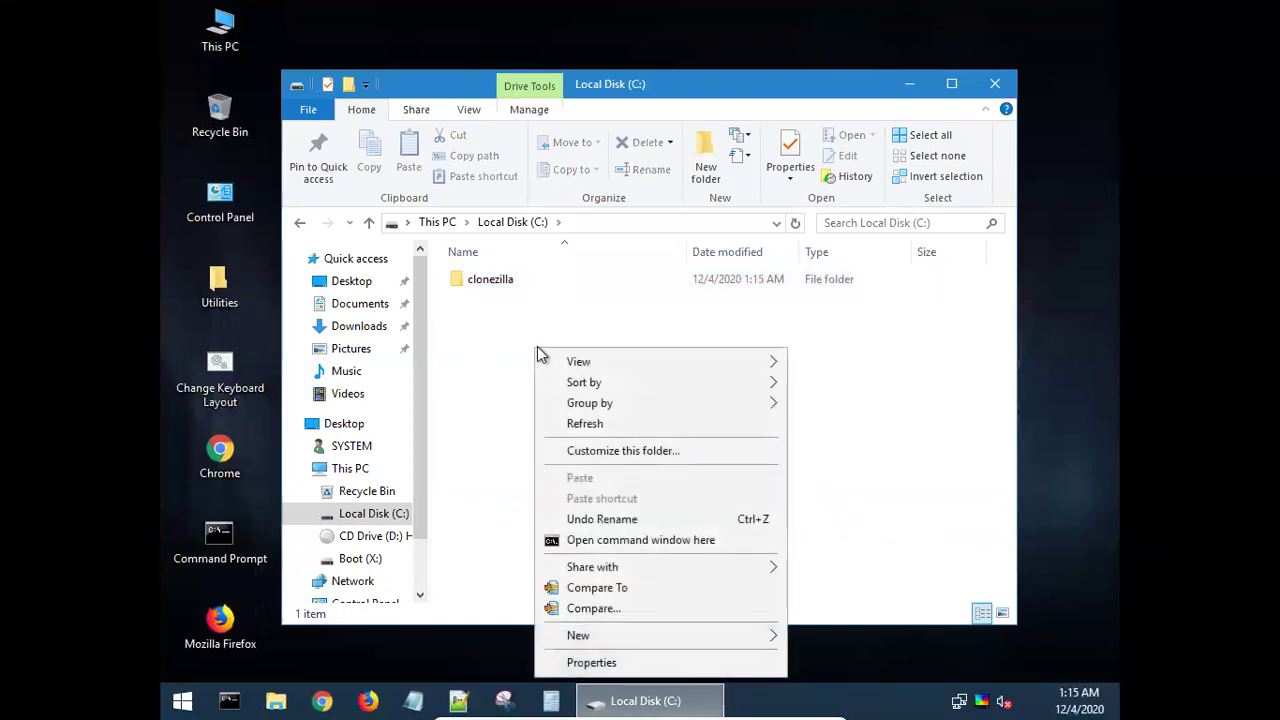
mouse_move(714, 640)
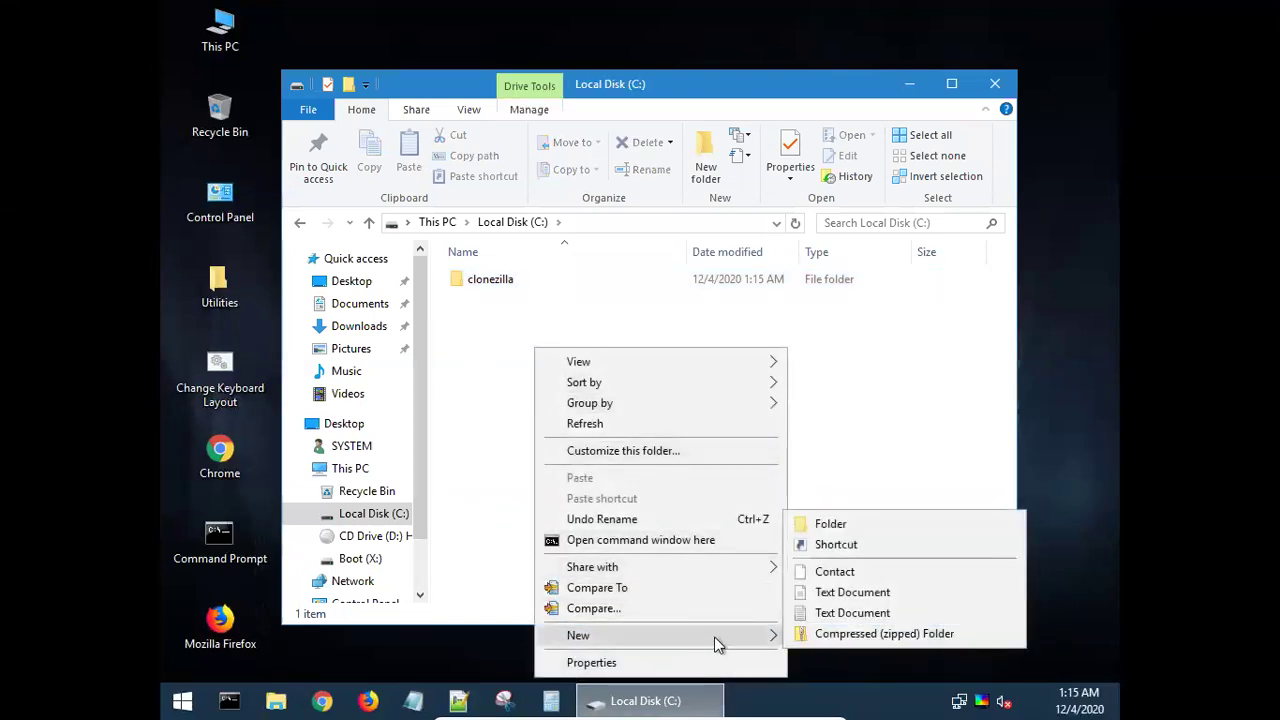
click(856, 526)
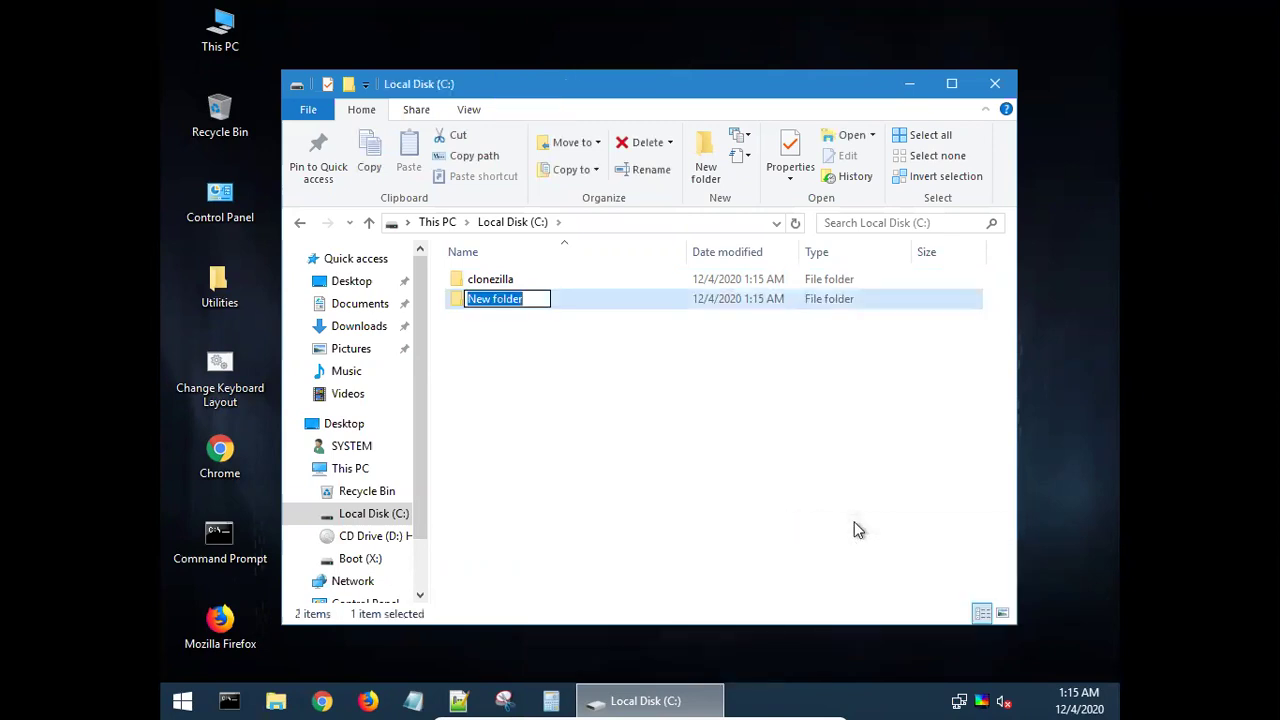
text(hiren)
key(Return)
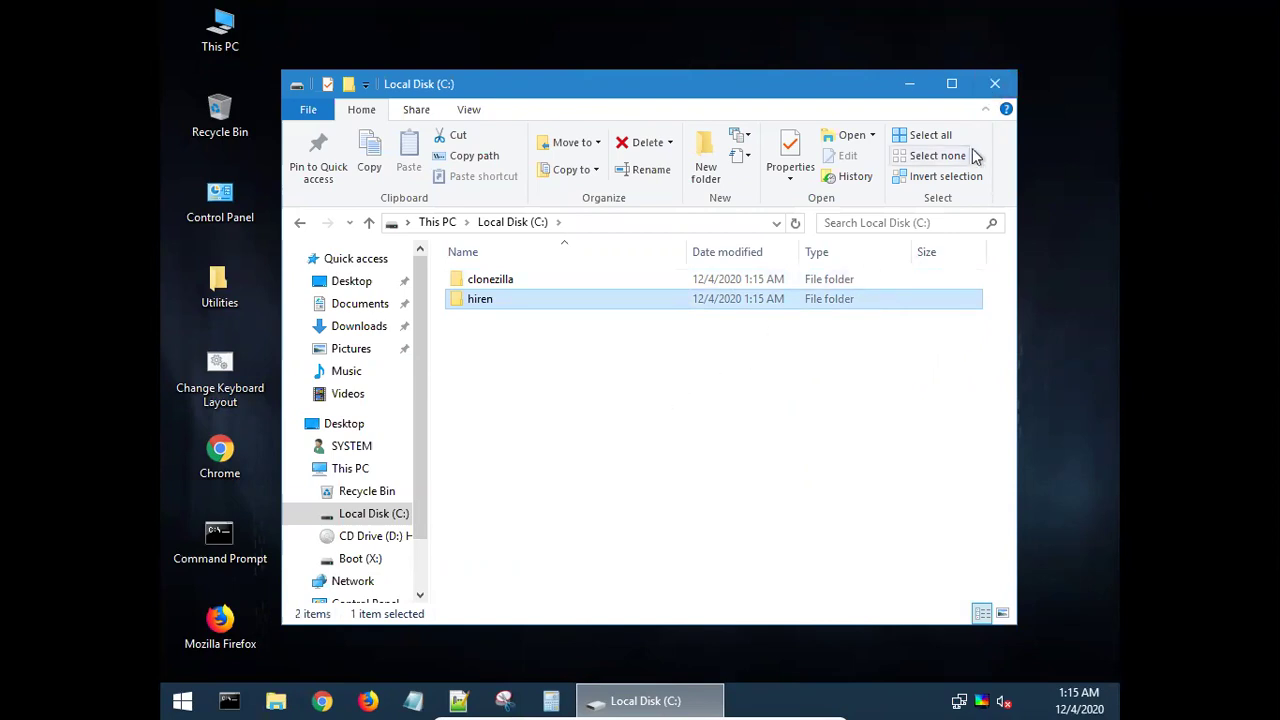
- Close the file browser and shut down the Hiren's BootCD PE session
click(1006, 87)
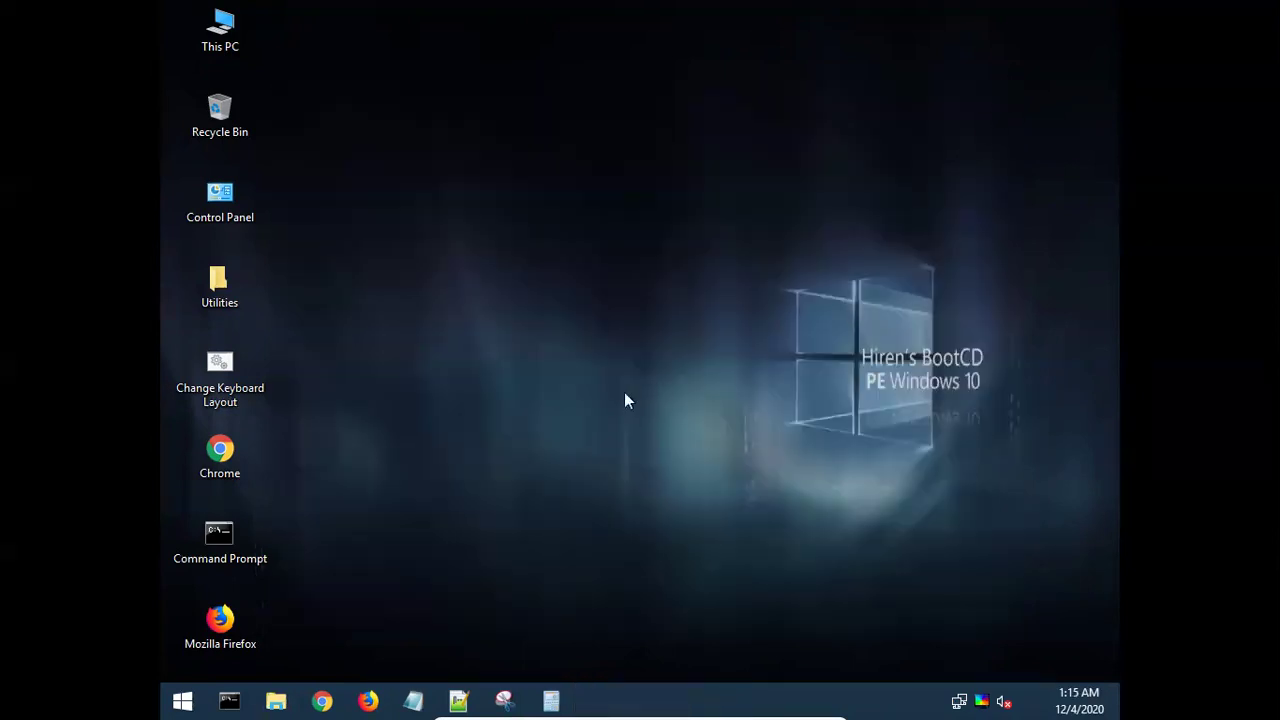
click(181, 706)
click(442, 653)
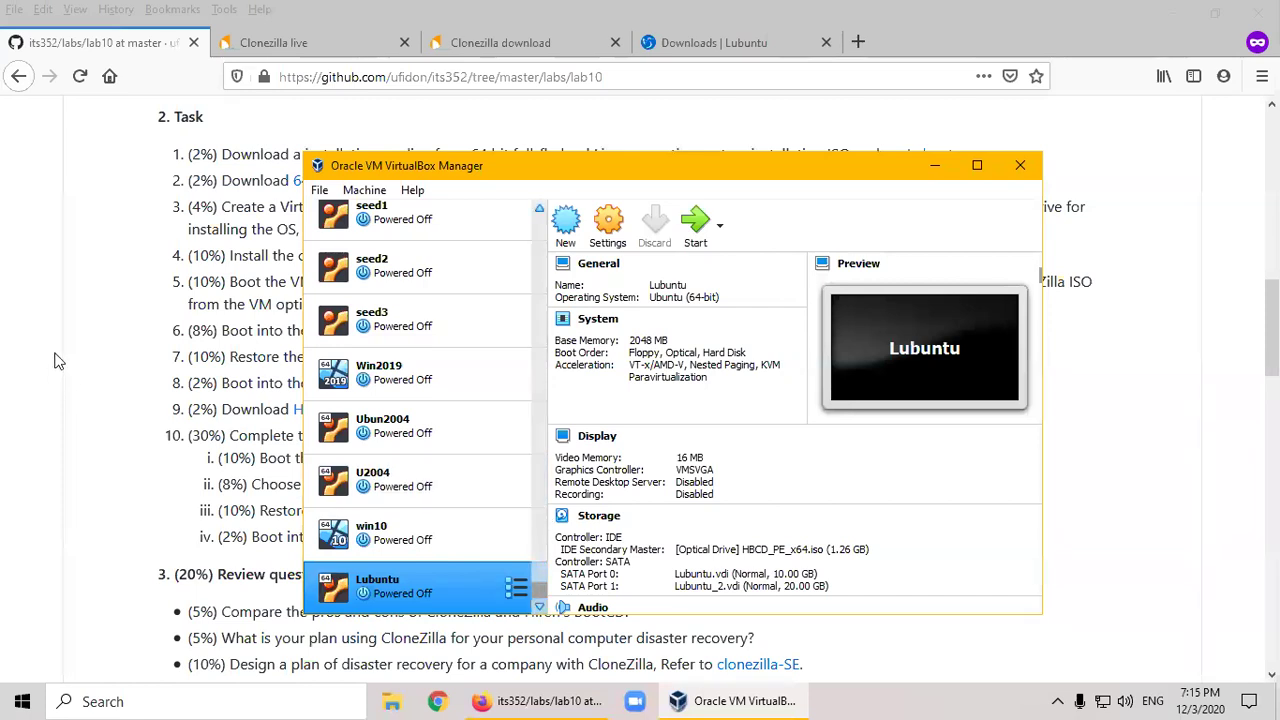
- Switch to Firefox and review lab10 task 5 on booting the VM with the CloneZilla ISO
click(168, 326)
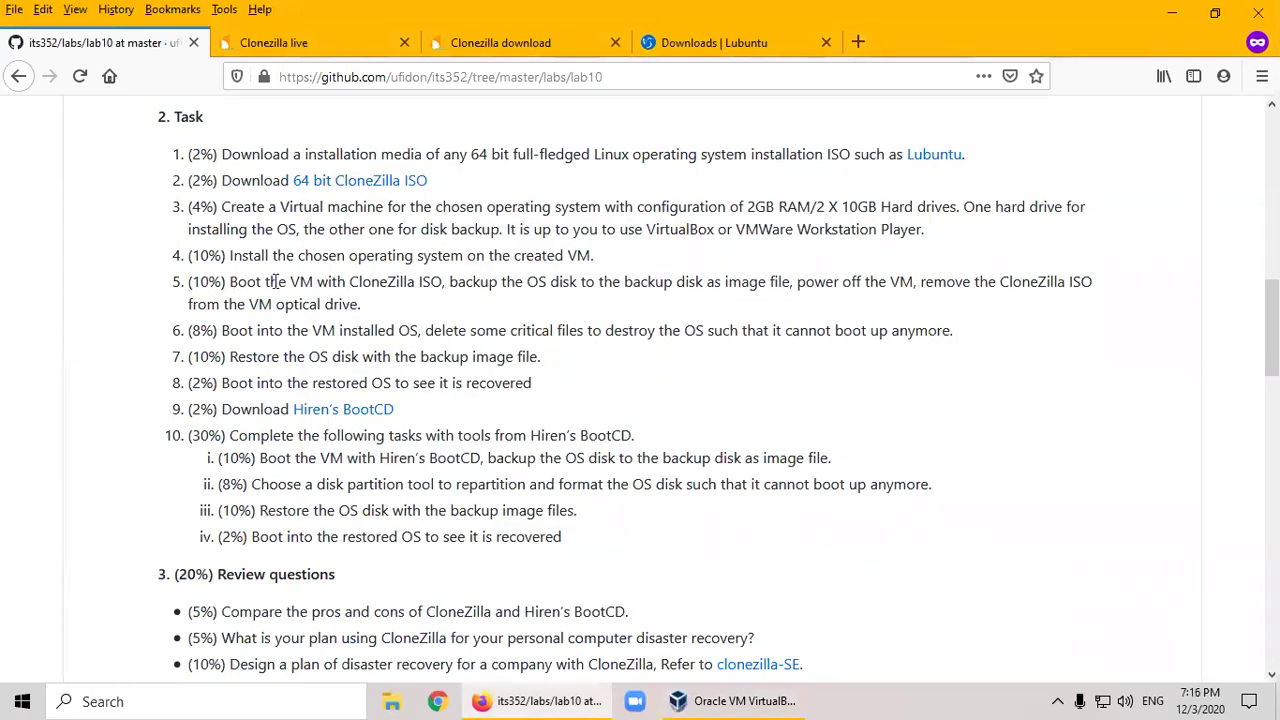
drag(289, 283, 441, 288)
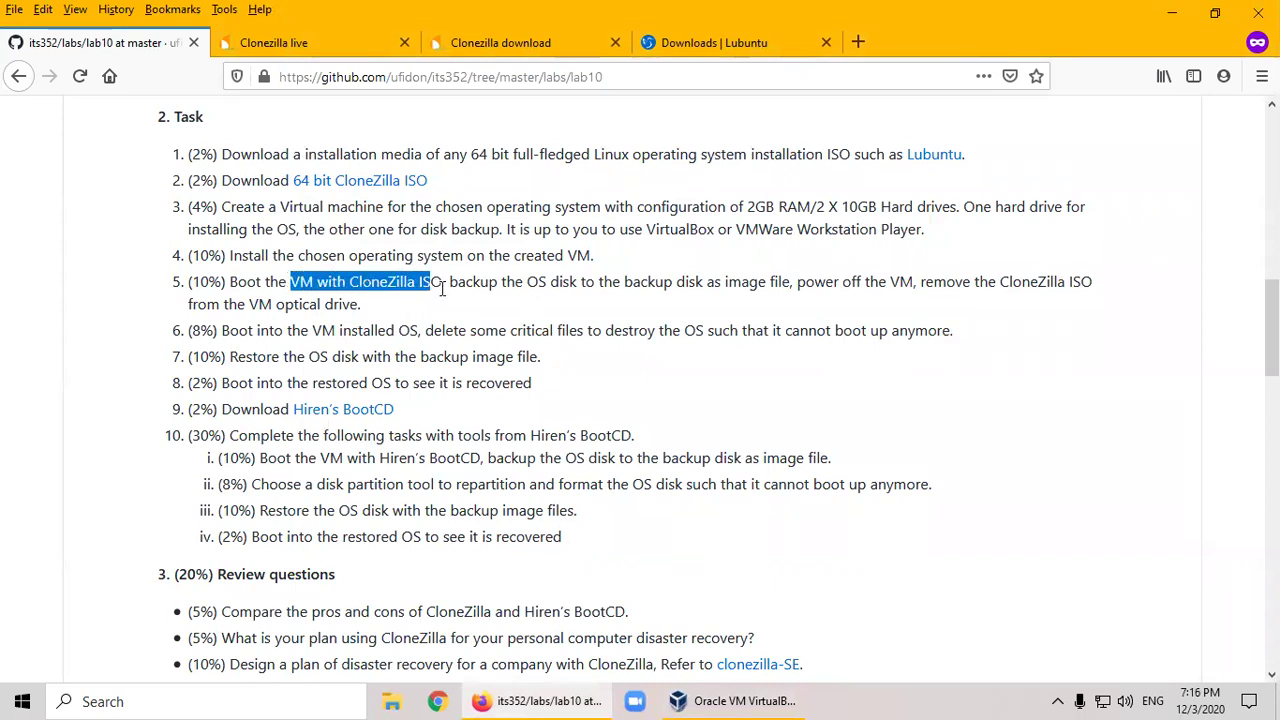
click(450, 303)
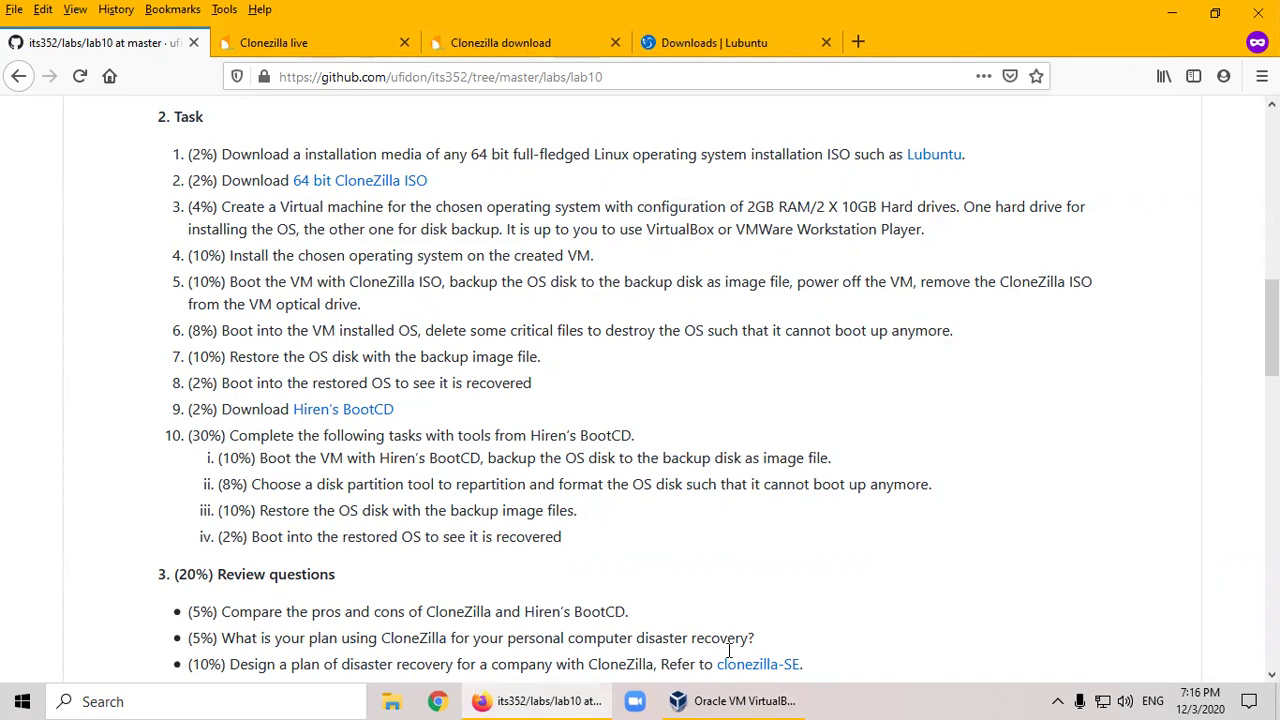
- In VirtualBox, load clonezilla-live-2.7.0-10-amd64.iso into the Lubuntu VM's optical drive and boot Clonezilla live with default settings, VGA 800x600
click(729, 700)
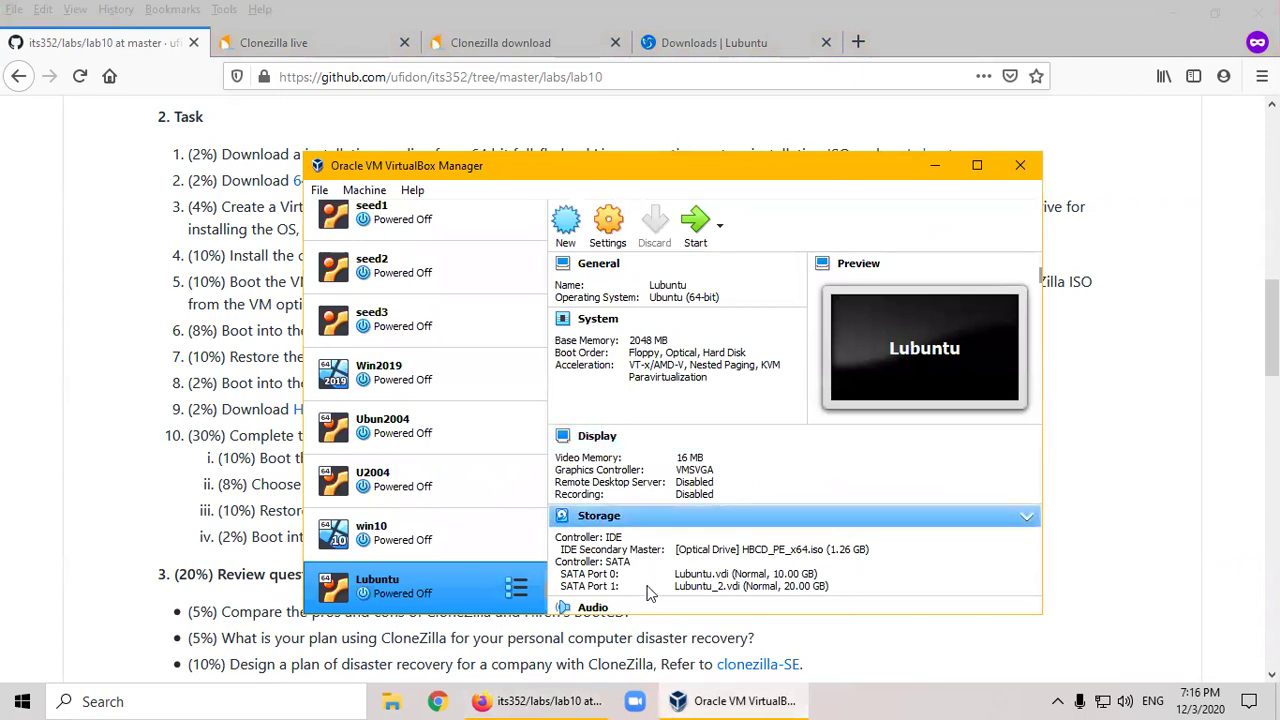
click(752, 550)
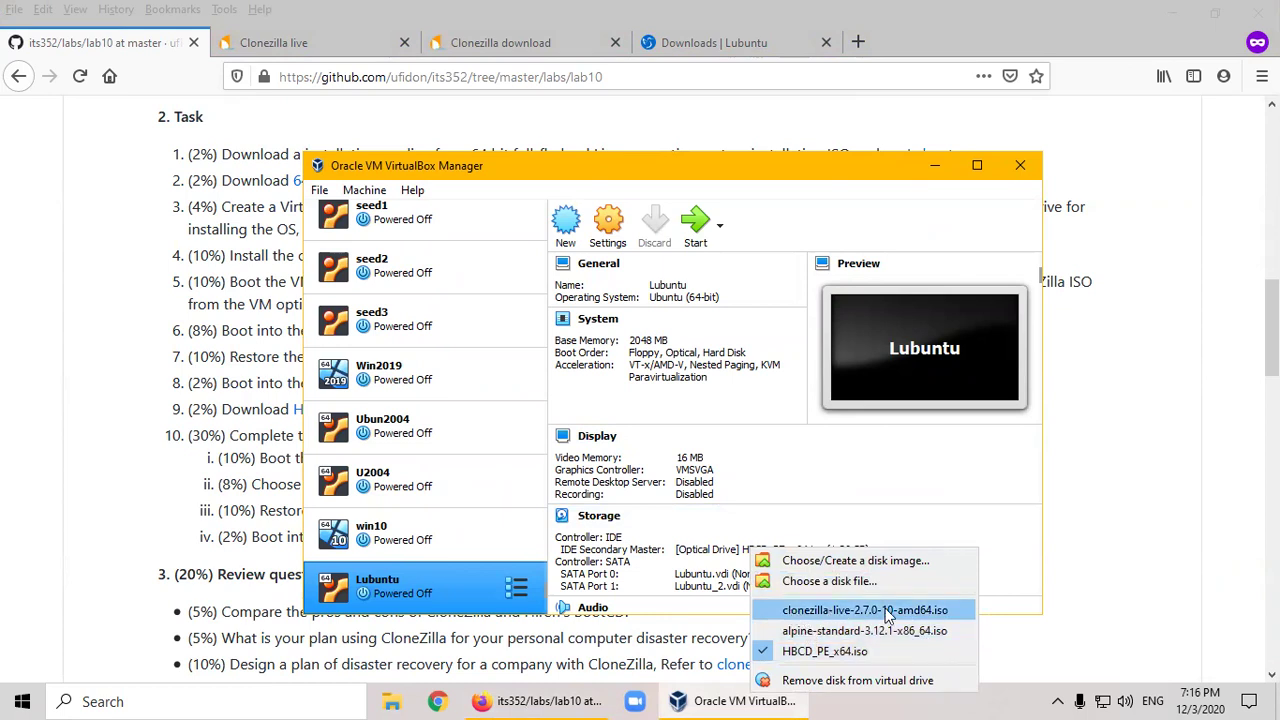
click(920, 612)
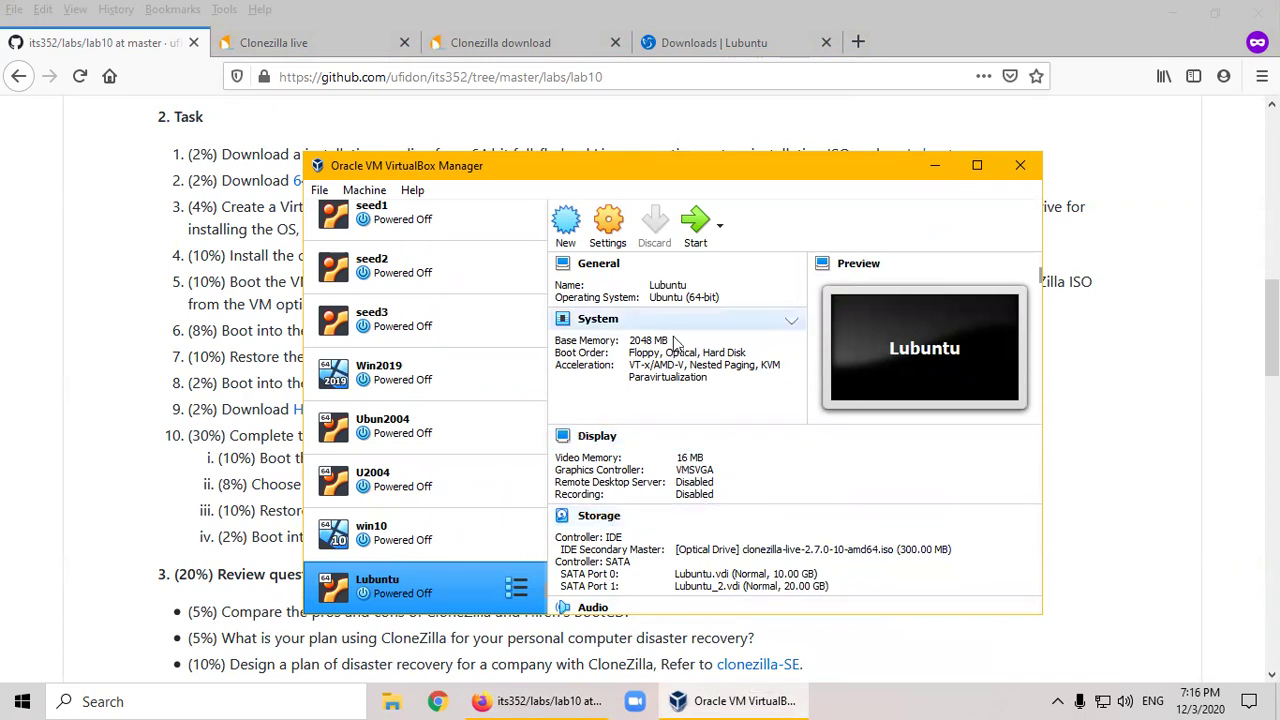
click(694, 228)
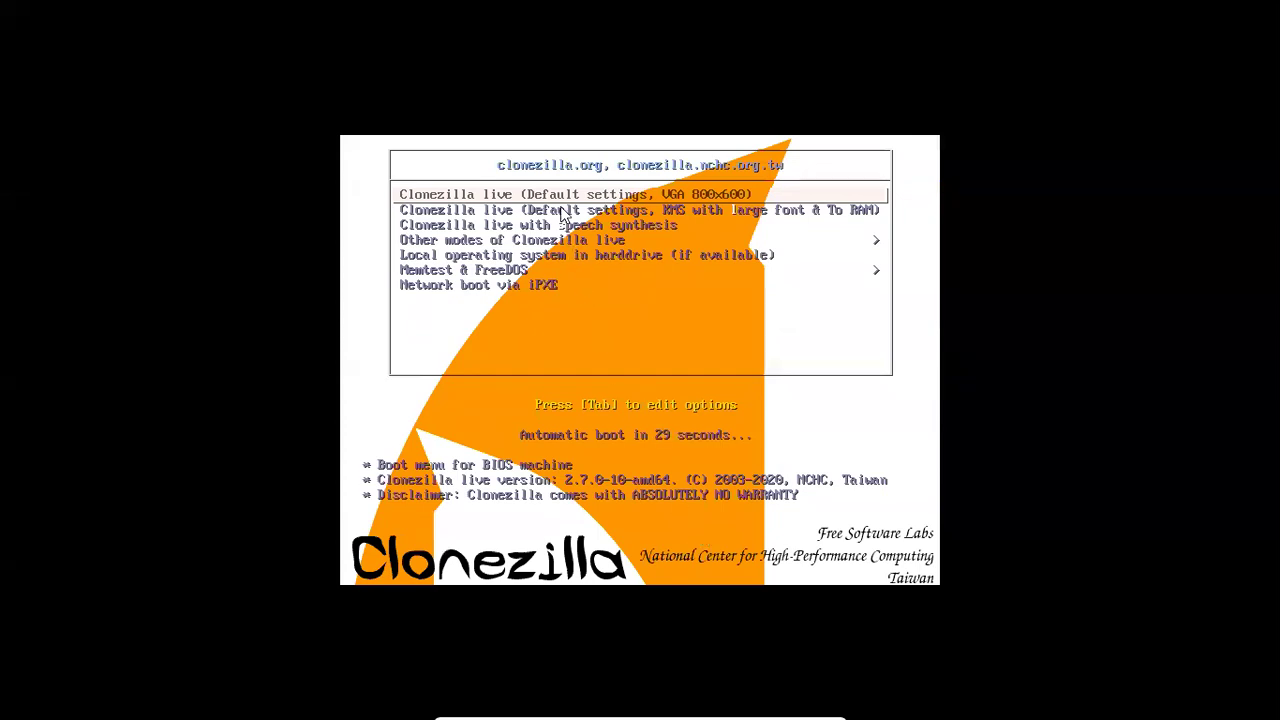
key(Return)
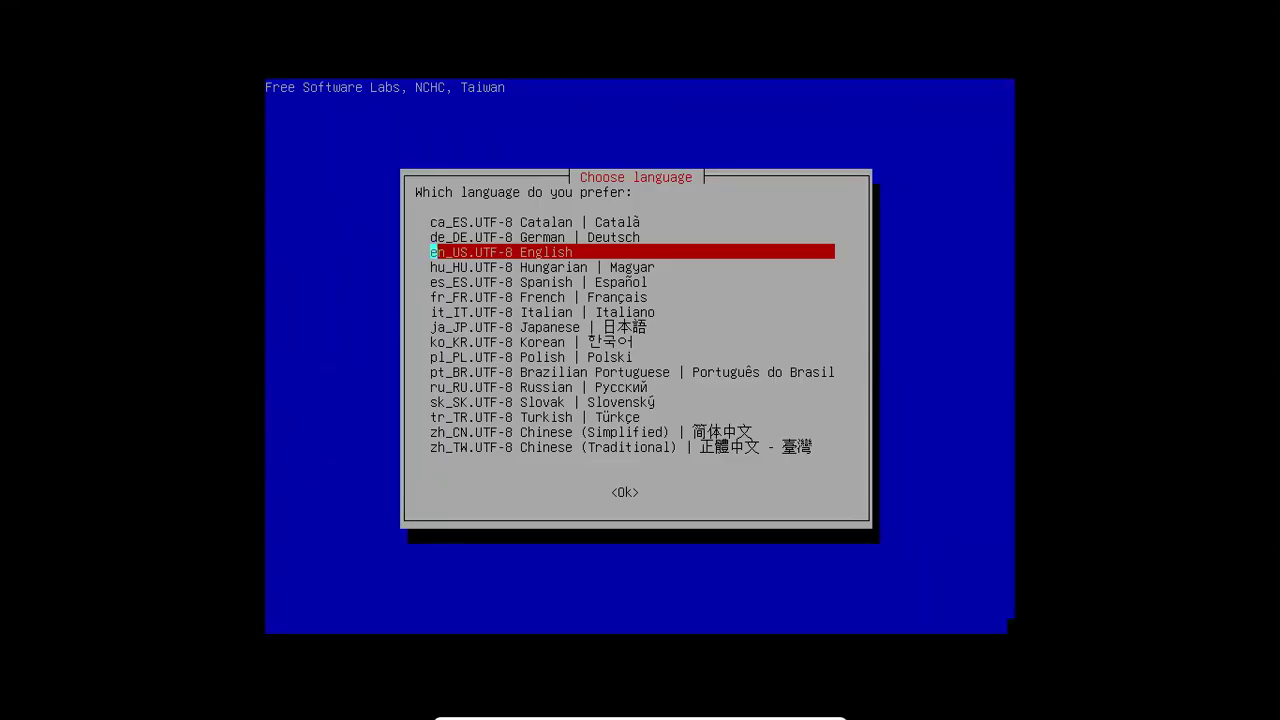
- Set the Clonezilla language to en_US.UTF-8 English and keep the default US keyboard layout
key(Tab)
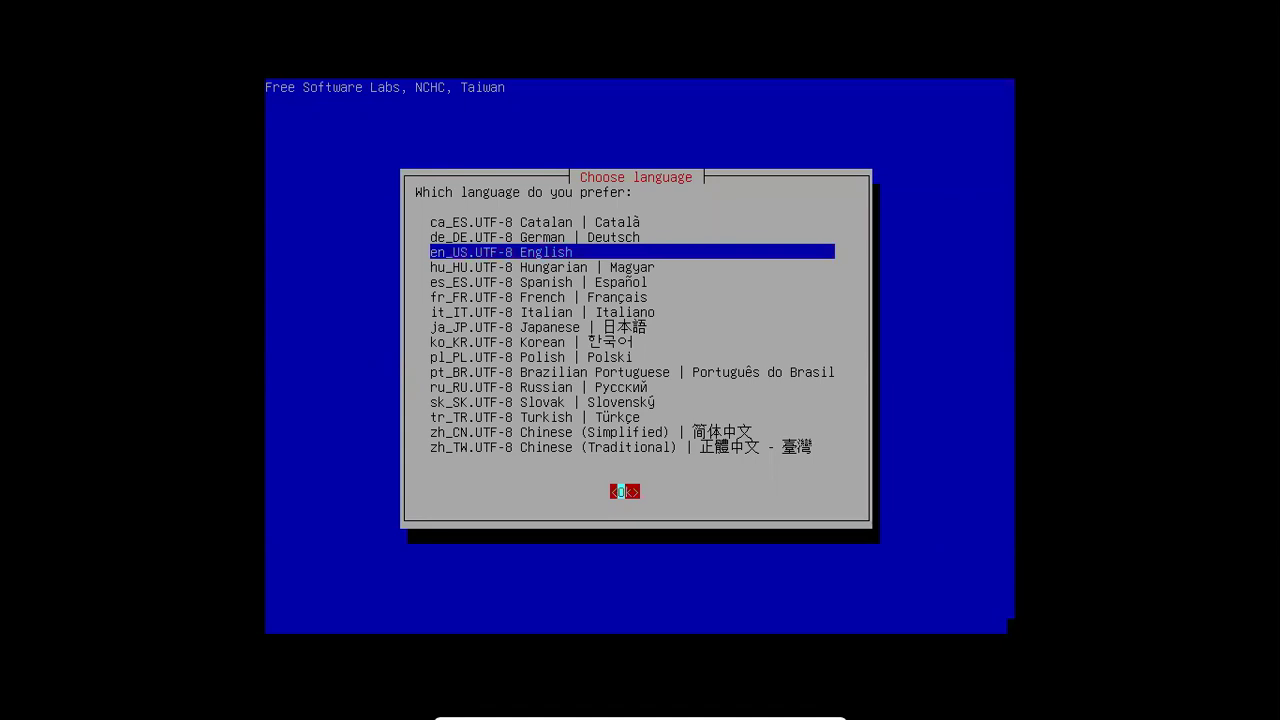
key(Return)
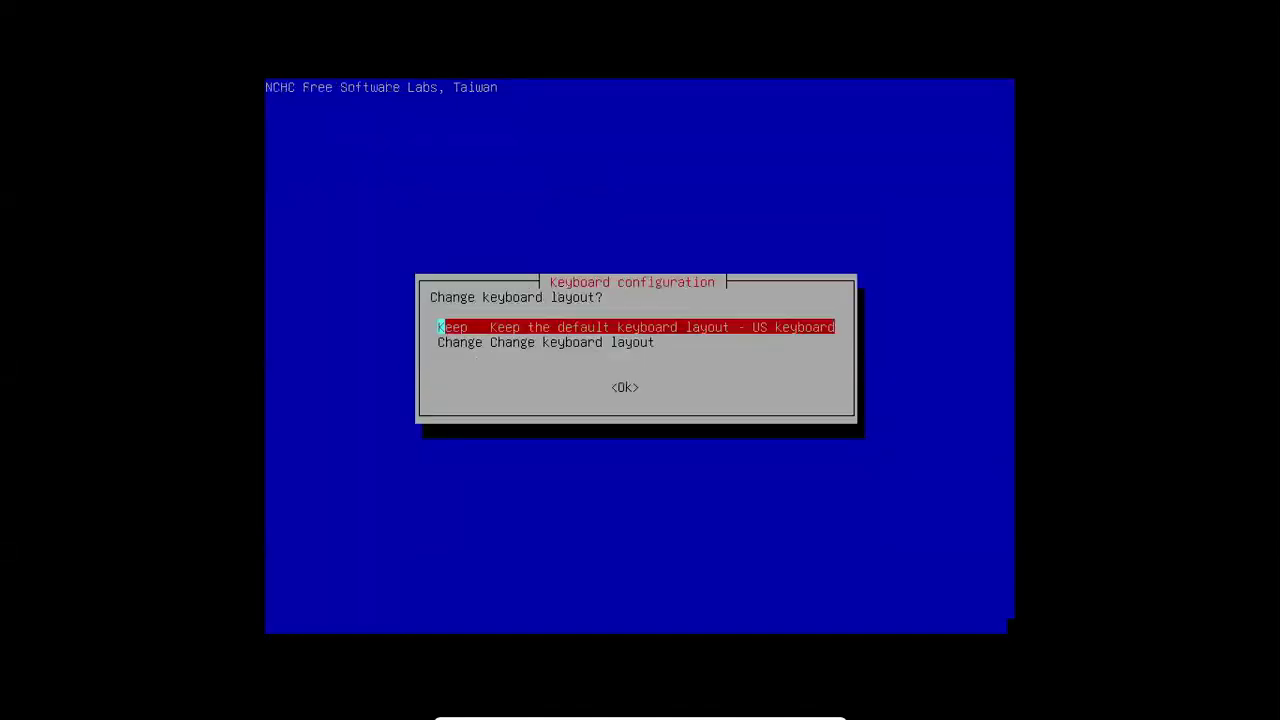
key(Tab)
key(Return)
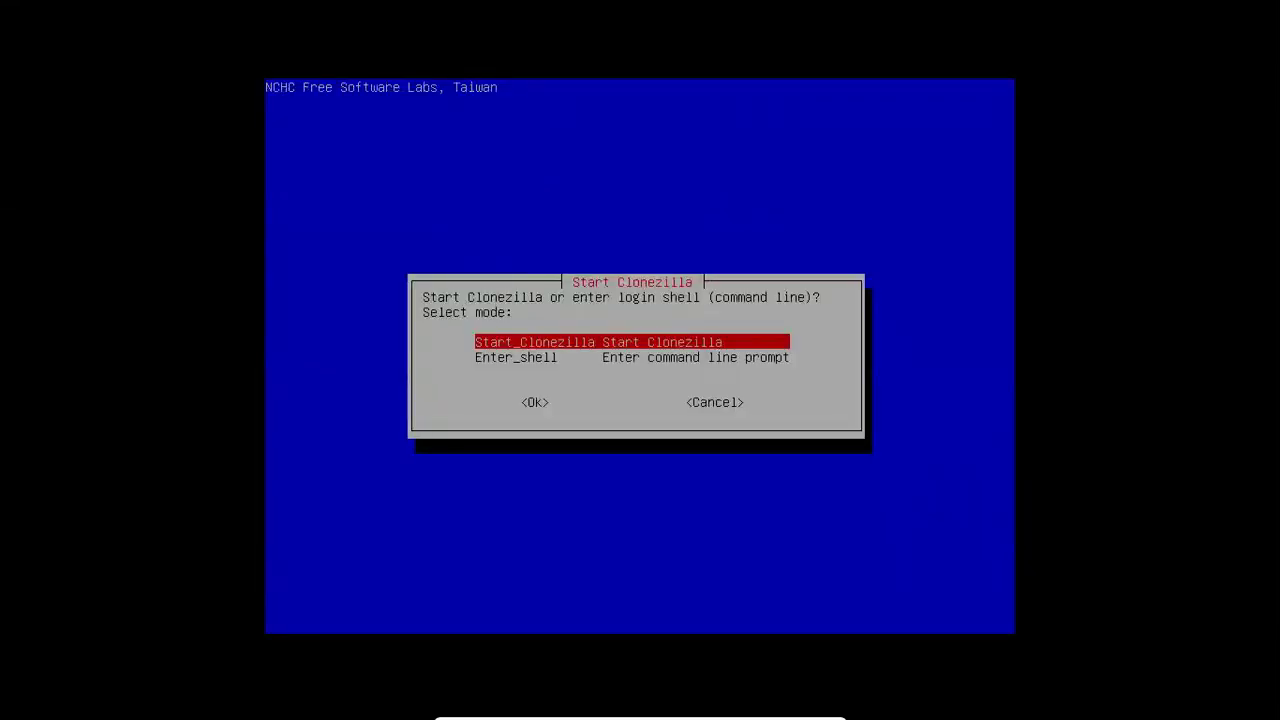
- Start Clonezilla in device-image mode to work with disks or partitions using images
key(Tab)
key(Return)
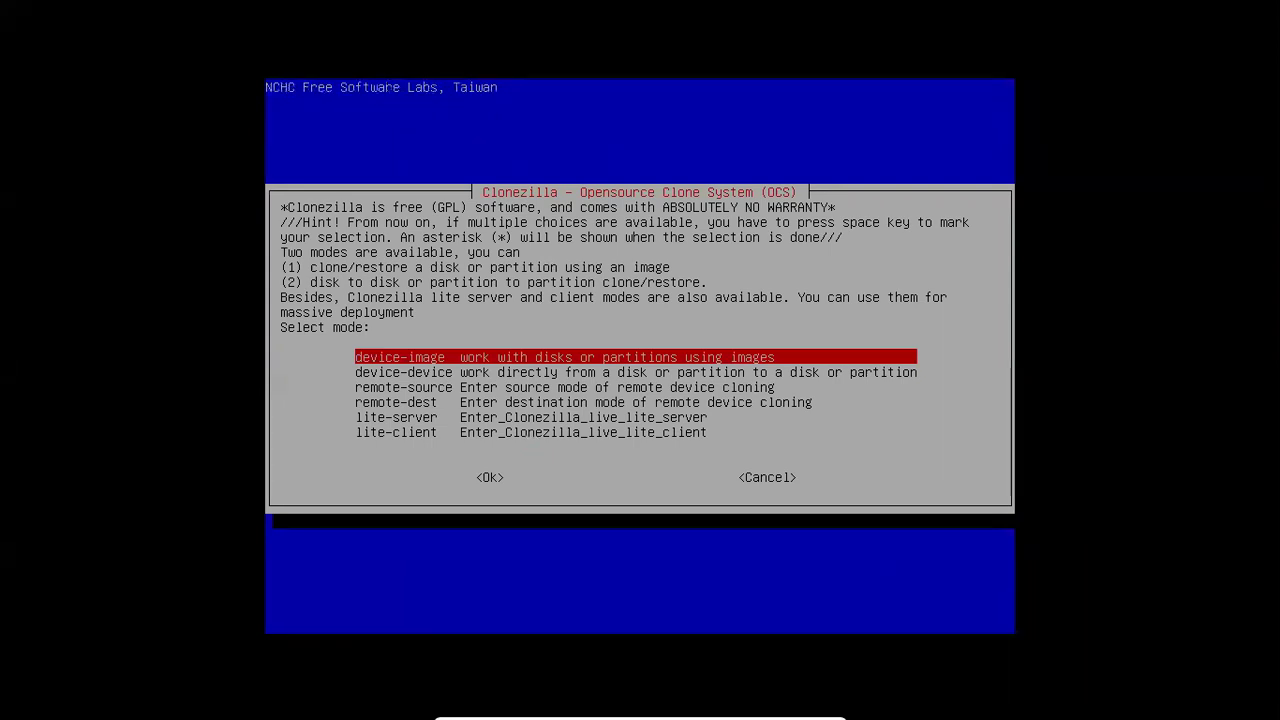
key(Tab)
key(Return)
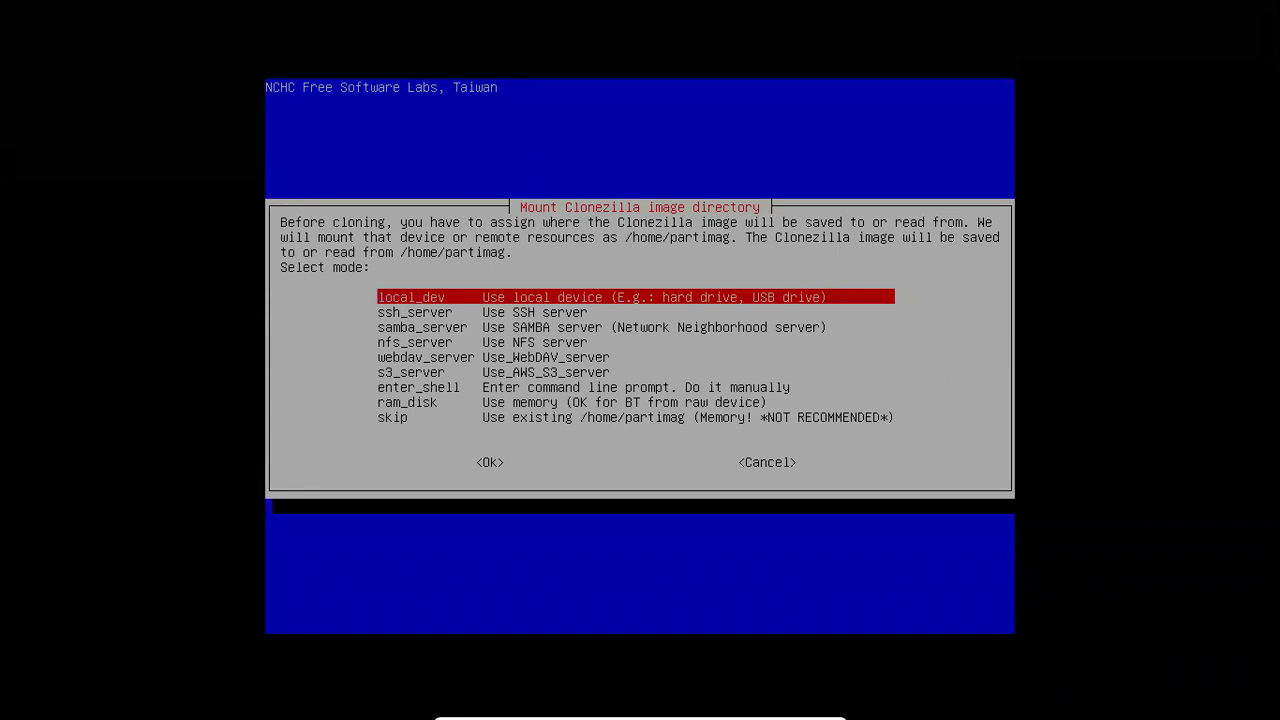
- Choose local_dev as the image directory source, scan for storage devices and exit the scan
key(Tab)
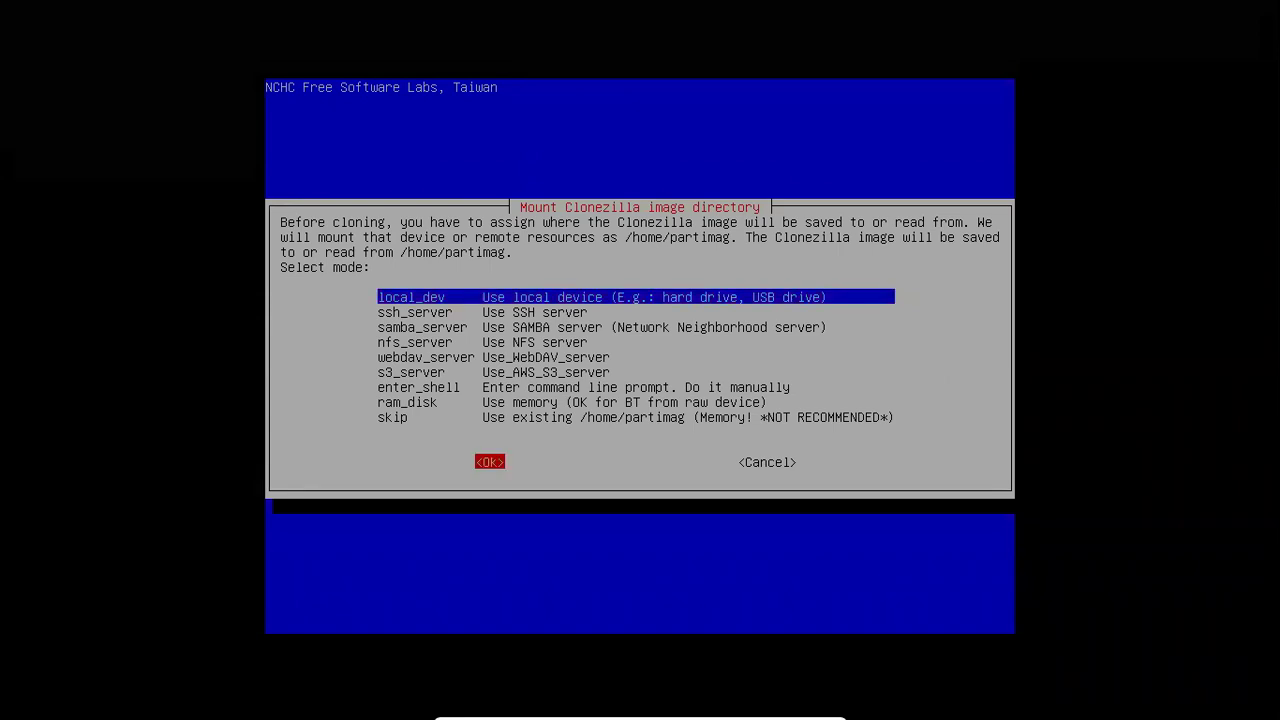
key(Return)
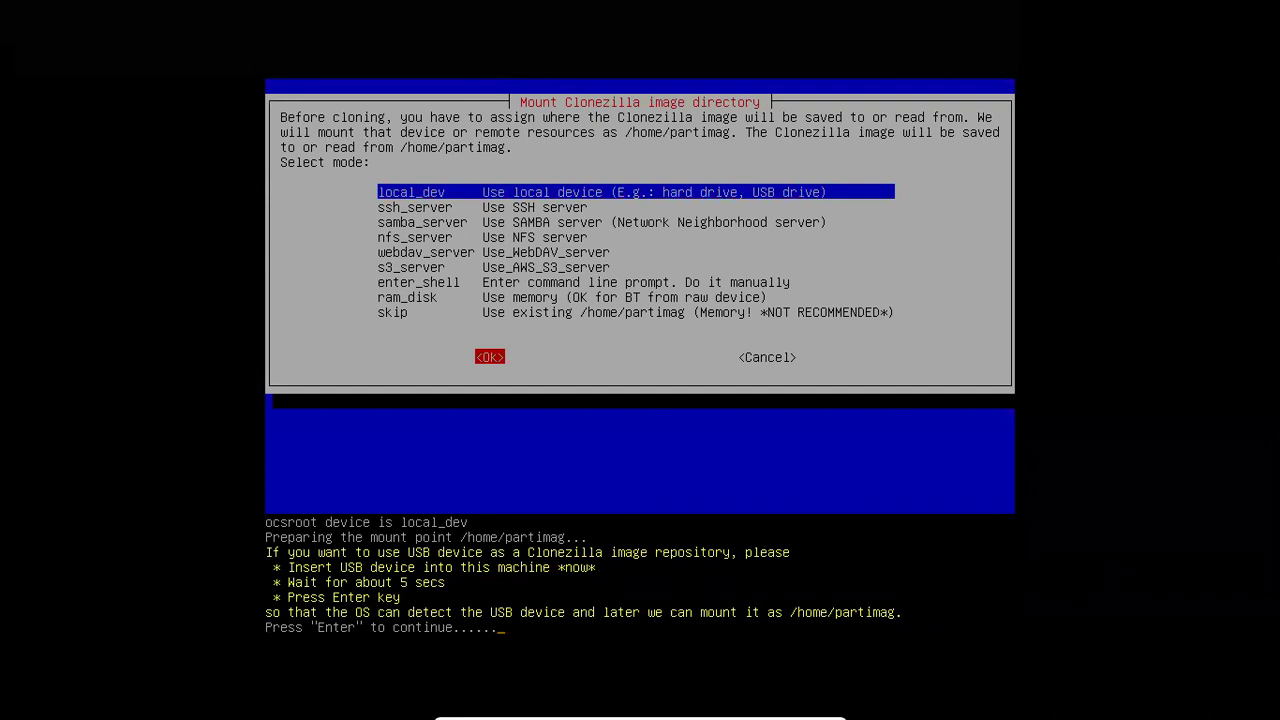
key(Return)
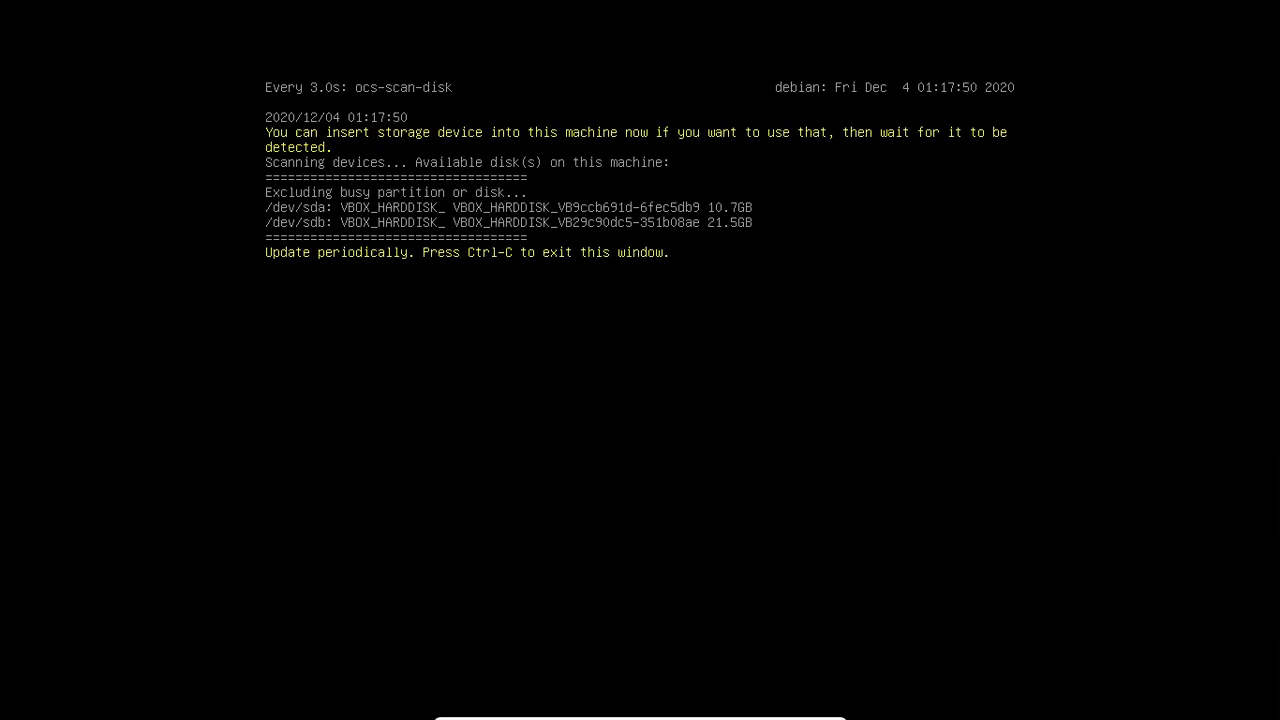
key(ctrl+c)
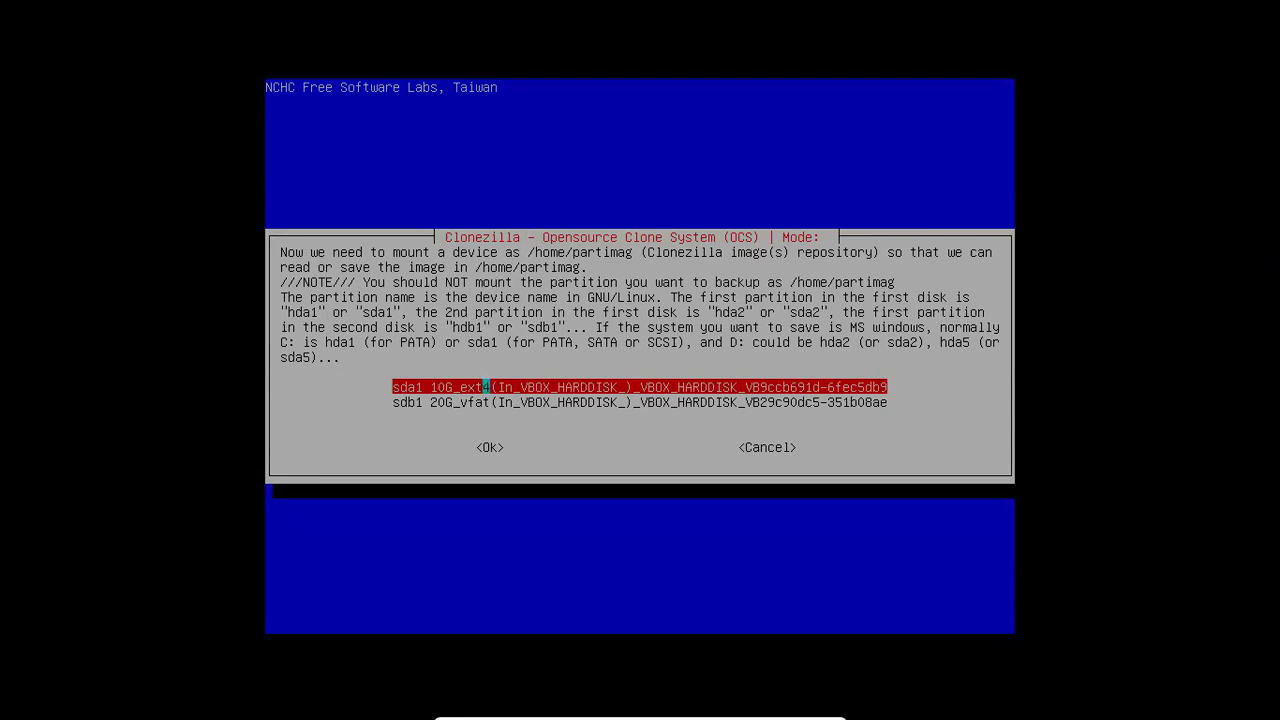
- Mount the 20G vfat partition sdb1 as the image repository, using its clonezilla directory
click(472, 402)
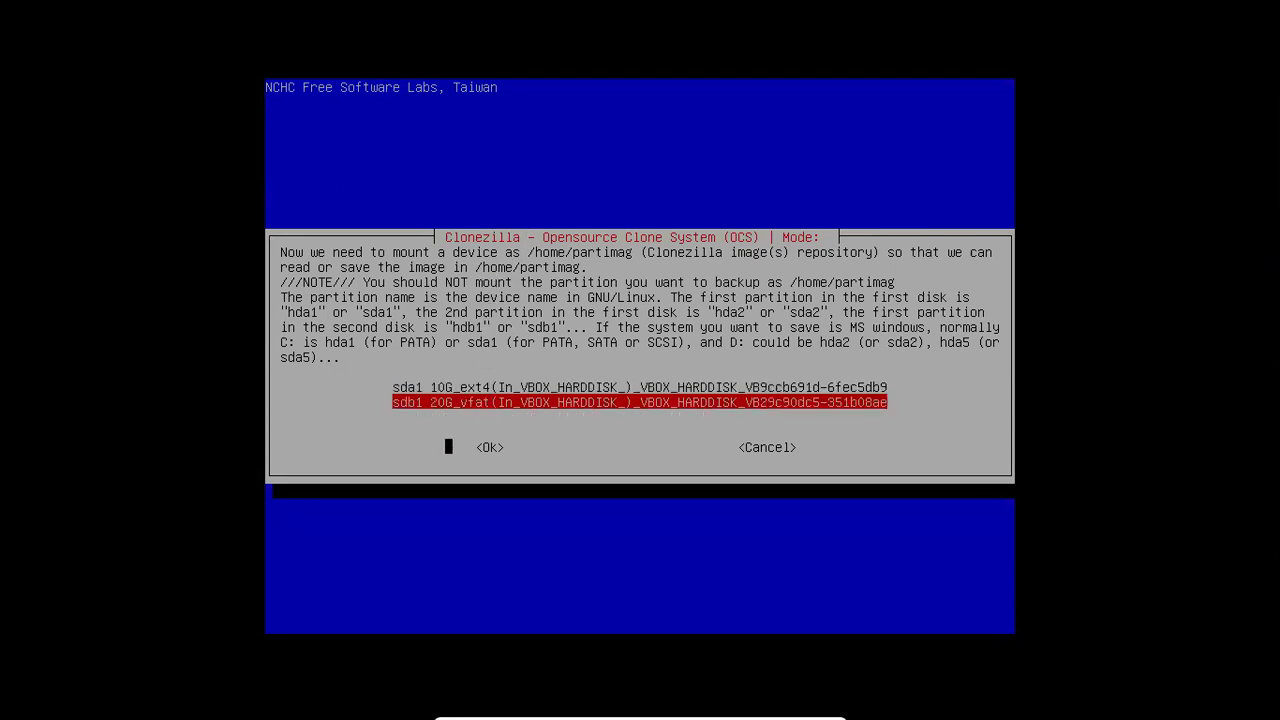
click(490, 447)
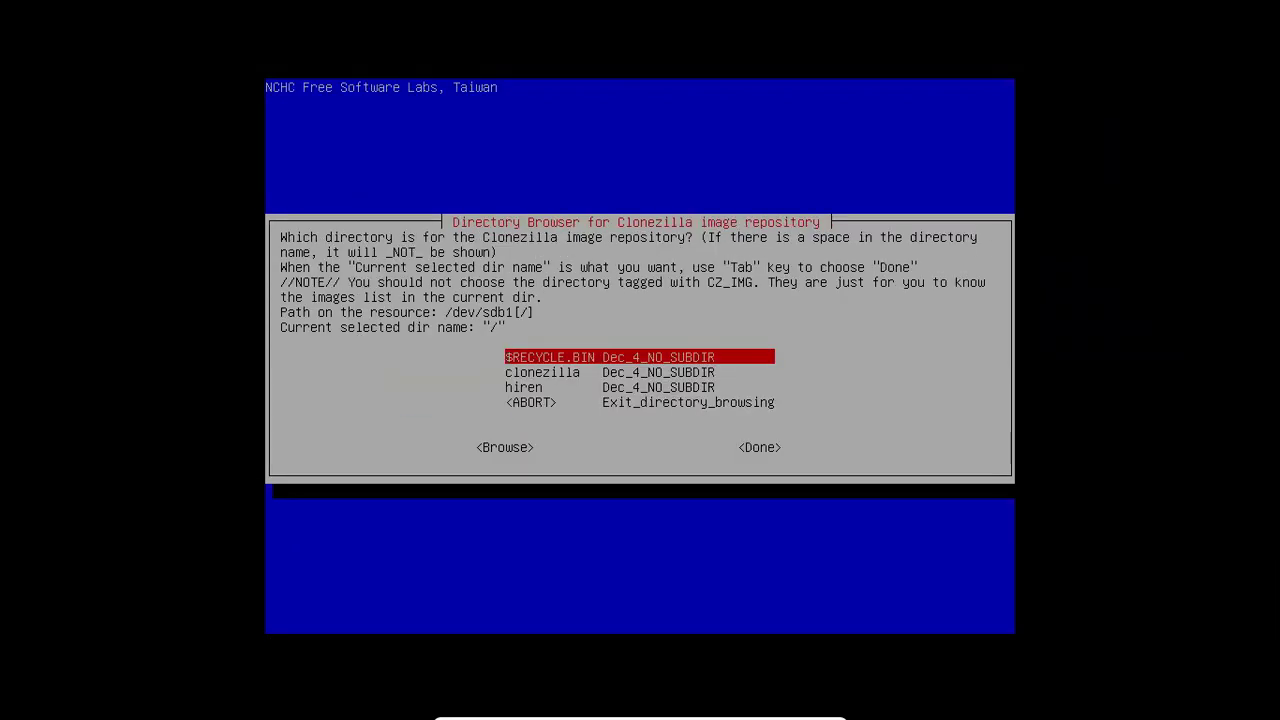
key(Down)
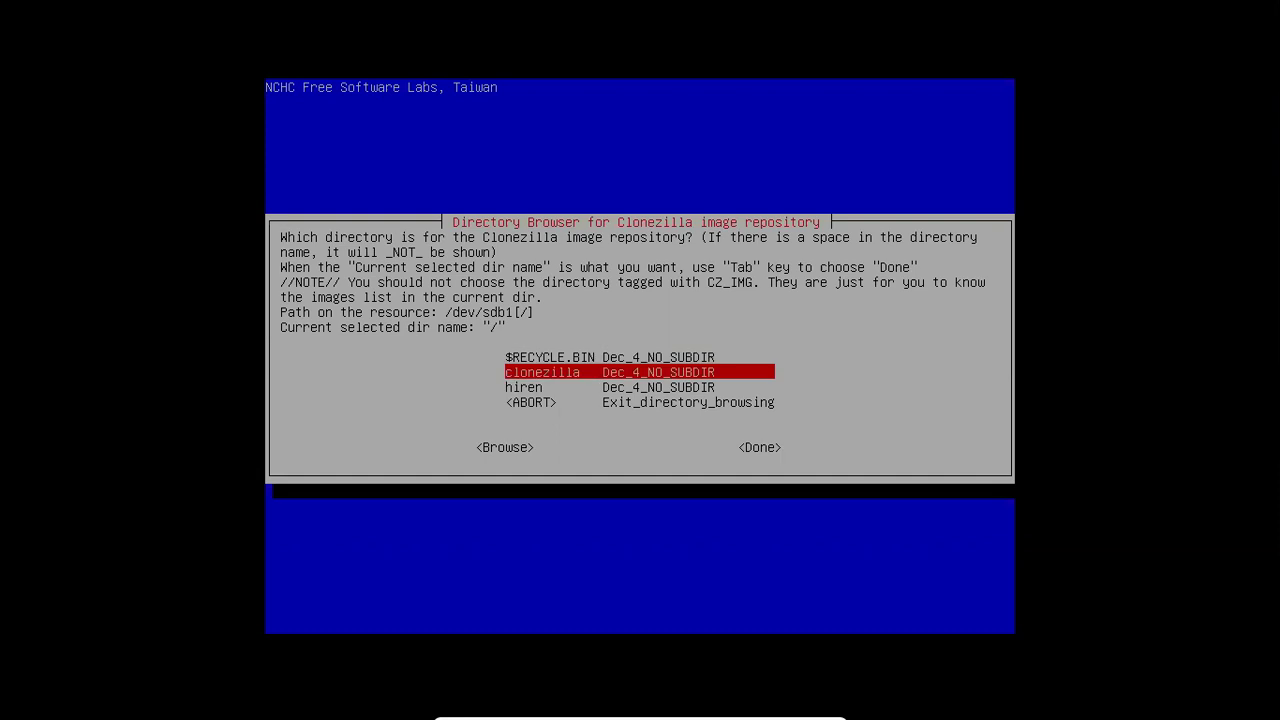
key(Return)
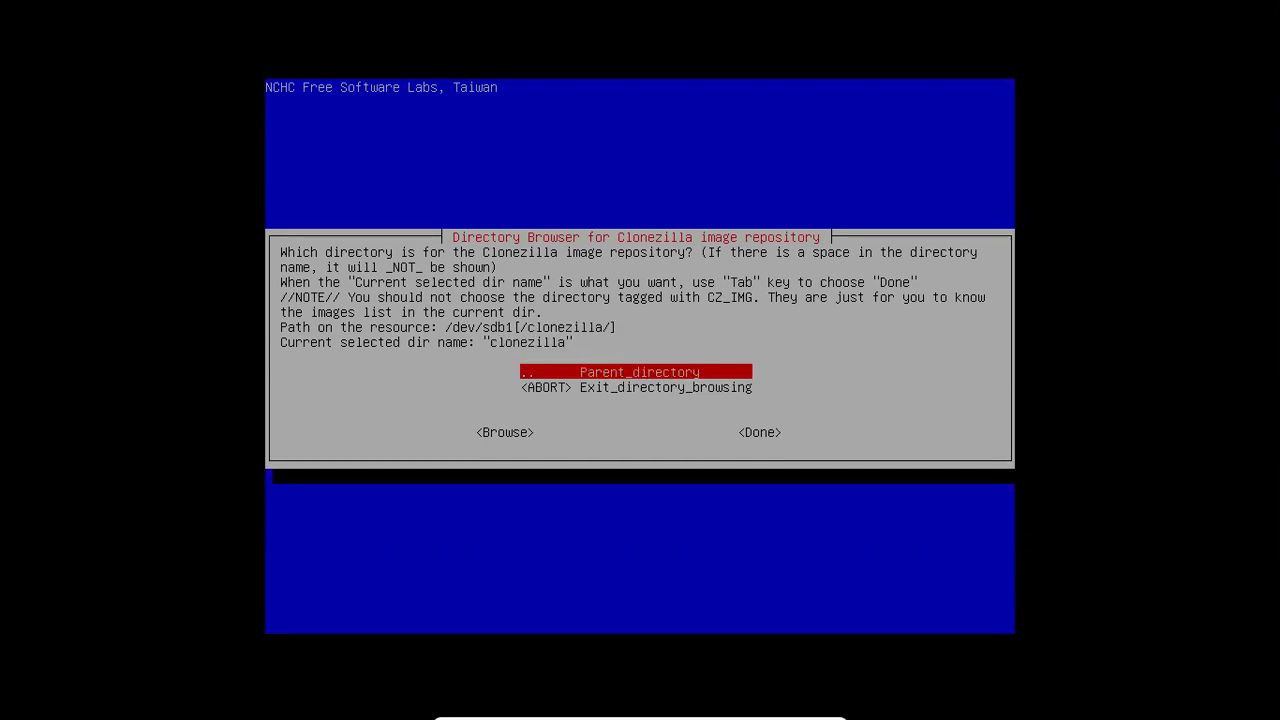
key(Tab)
key(Tab)
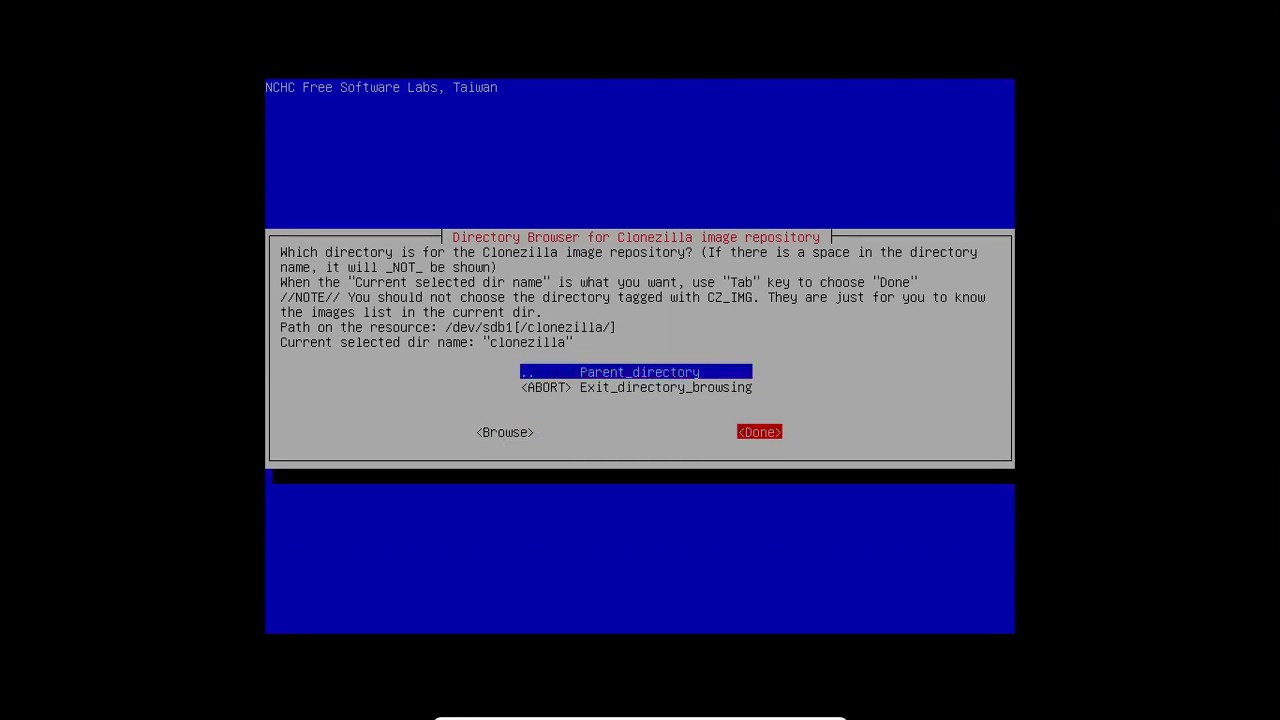
key(Return)
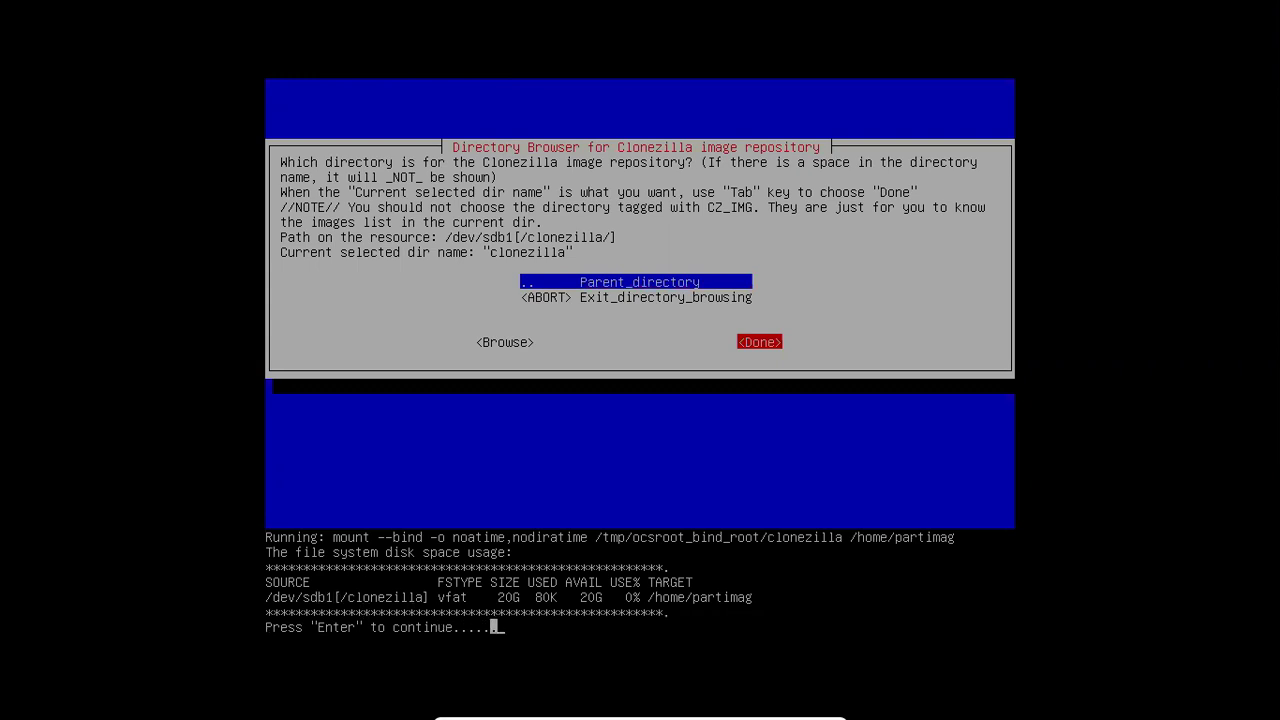
key(Return)
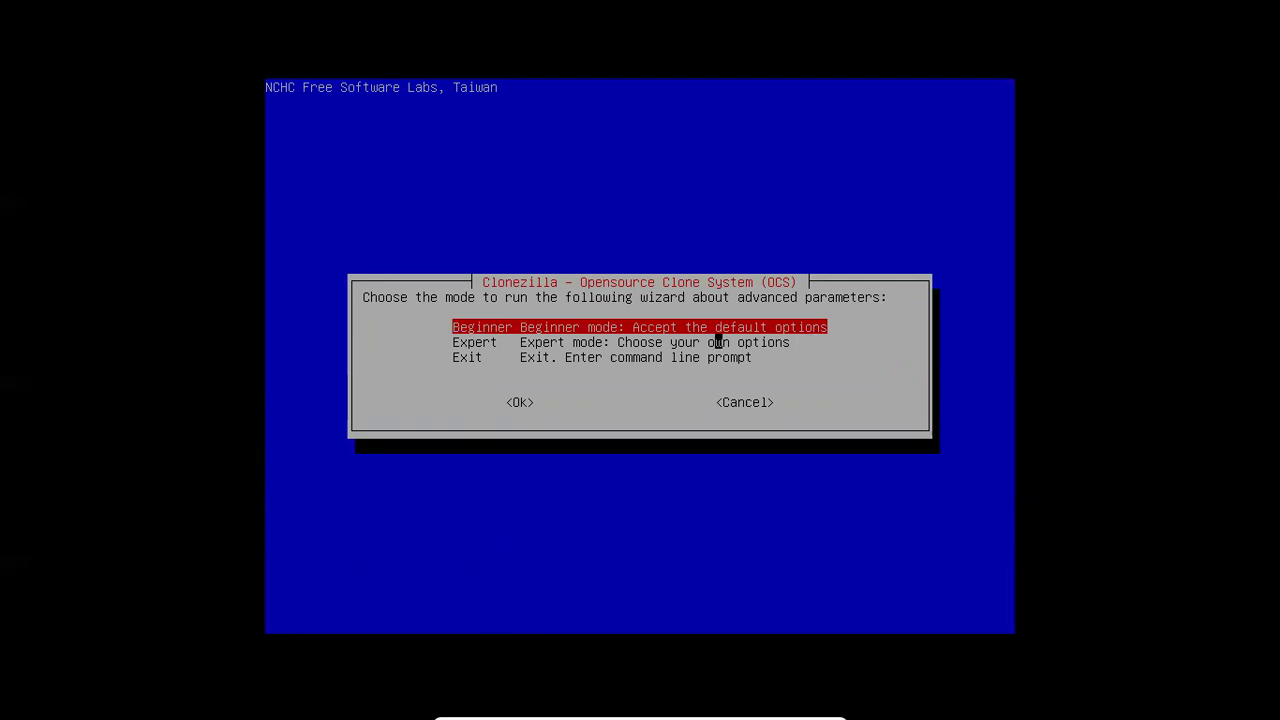
- Run the wizard in Expert mode and choose savedisk to save the local disk as an image
click(433, 342)
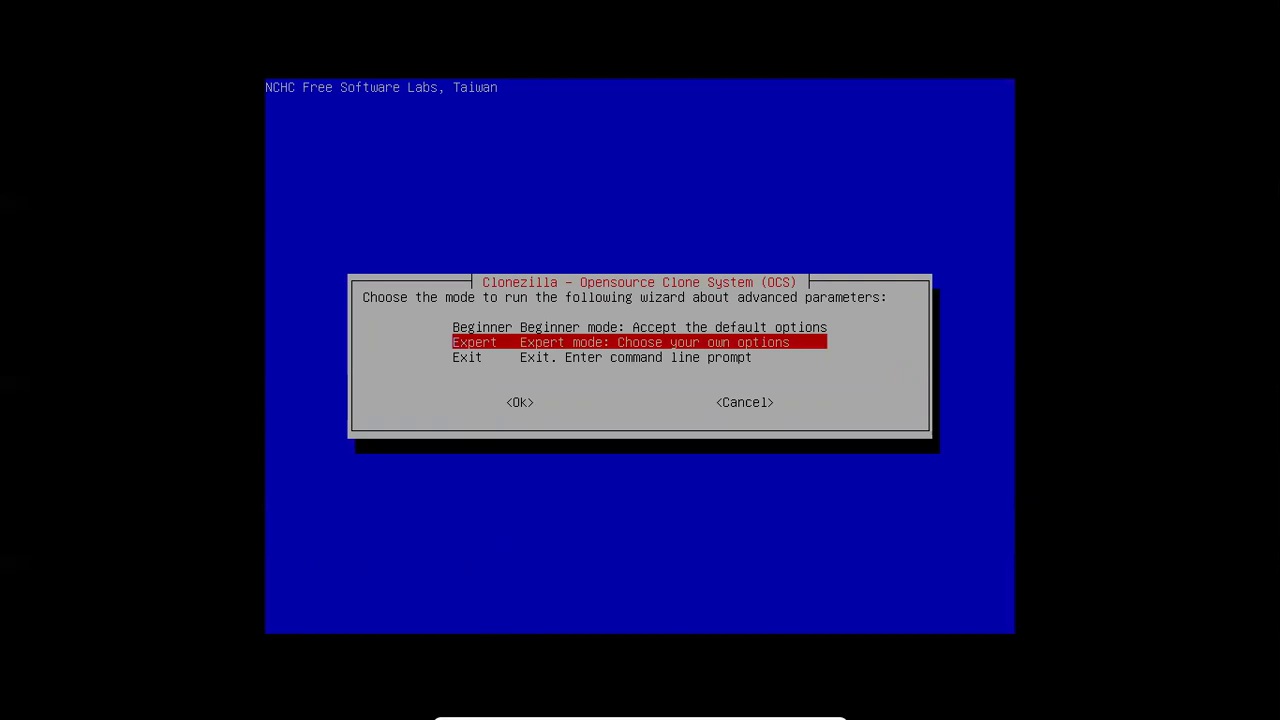
key(Tab)
key(Return)
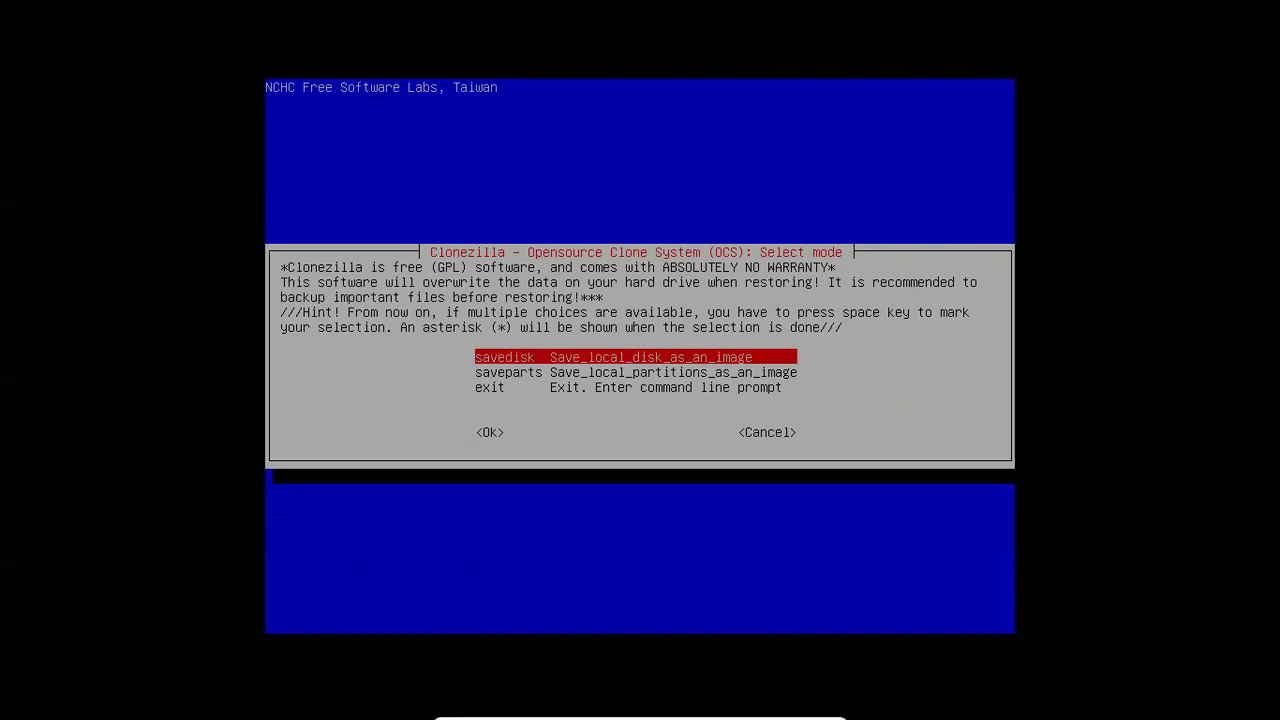
key(Tab)
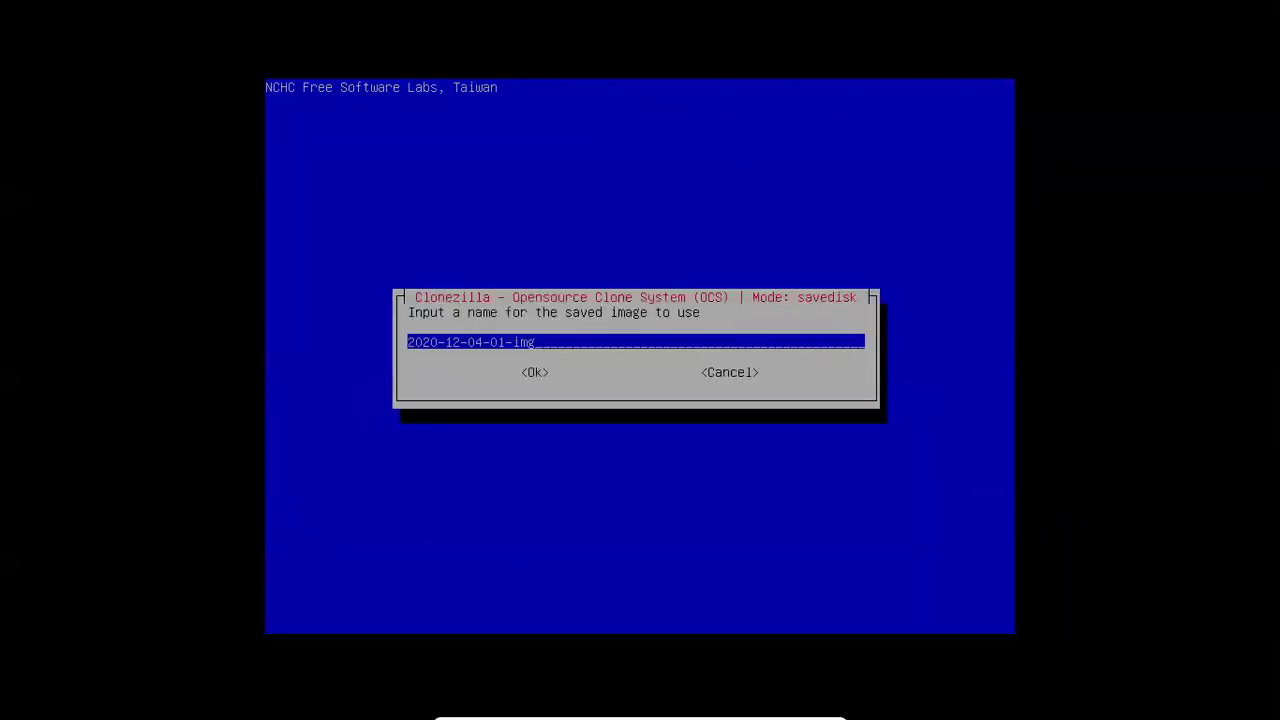
key(Tab)
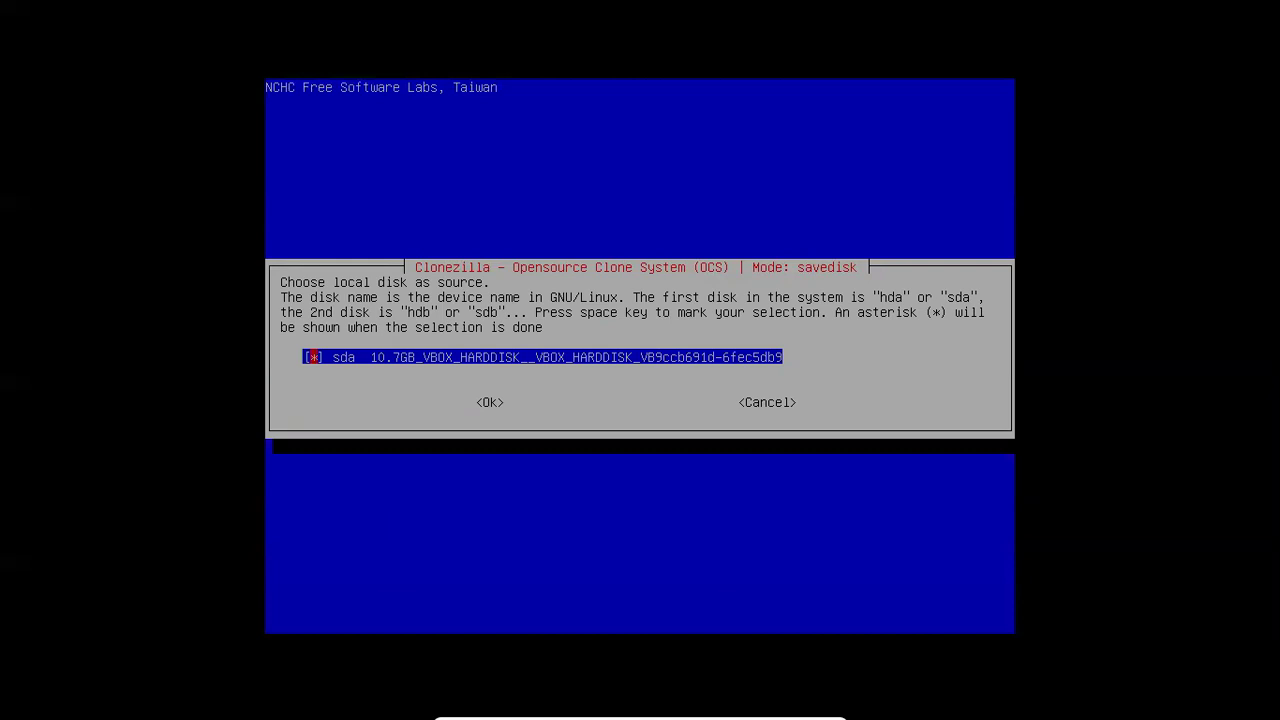
key(Tab)
key(Return)
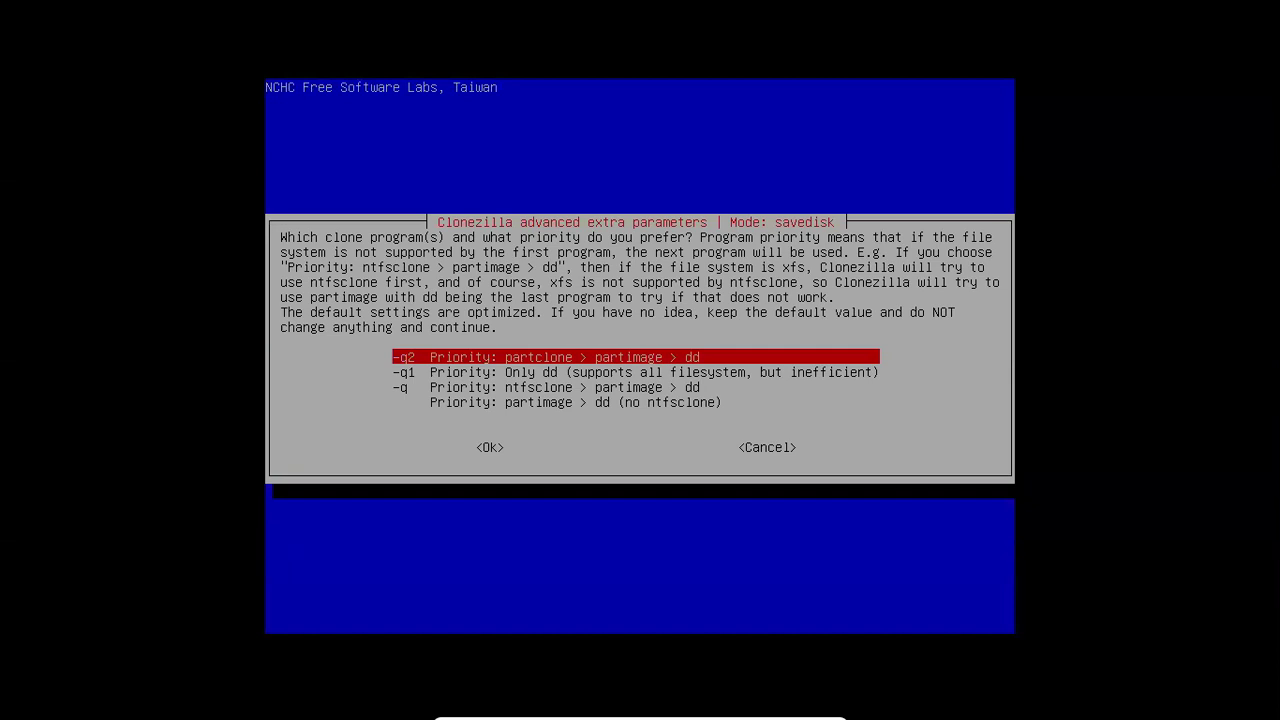
- Keep the -q2 clone priority (partclone > partimage > dd) and accept the default advanced parameters -c and -j2
key(Tab)
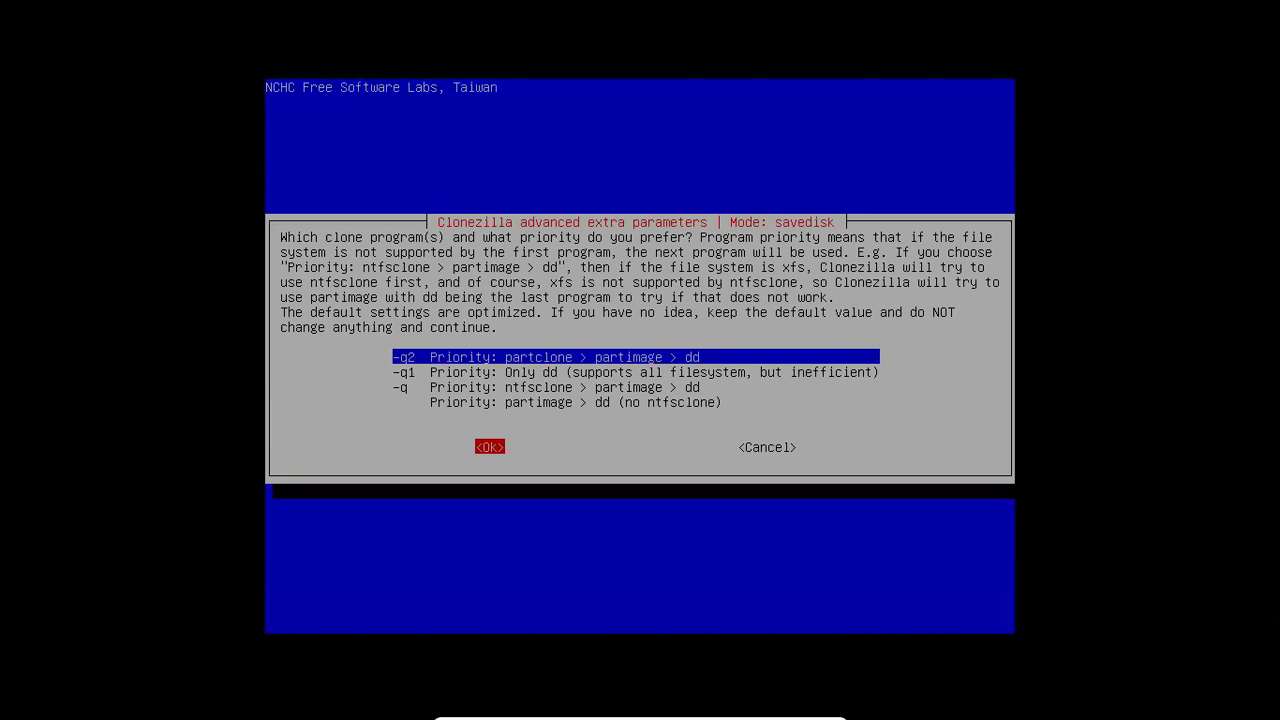
key(Return)
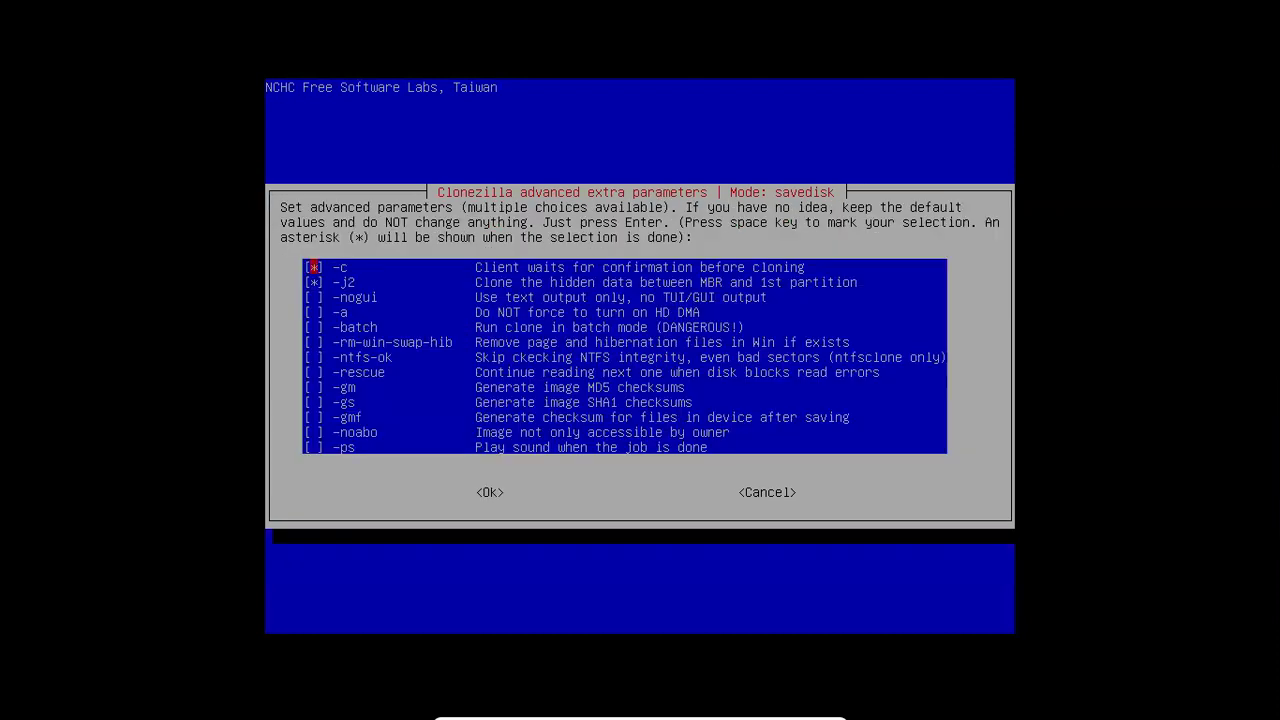
key(Tab)
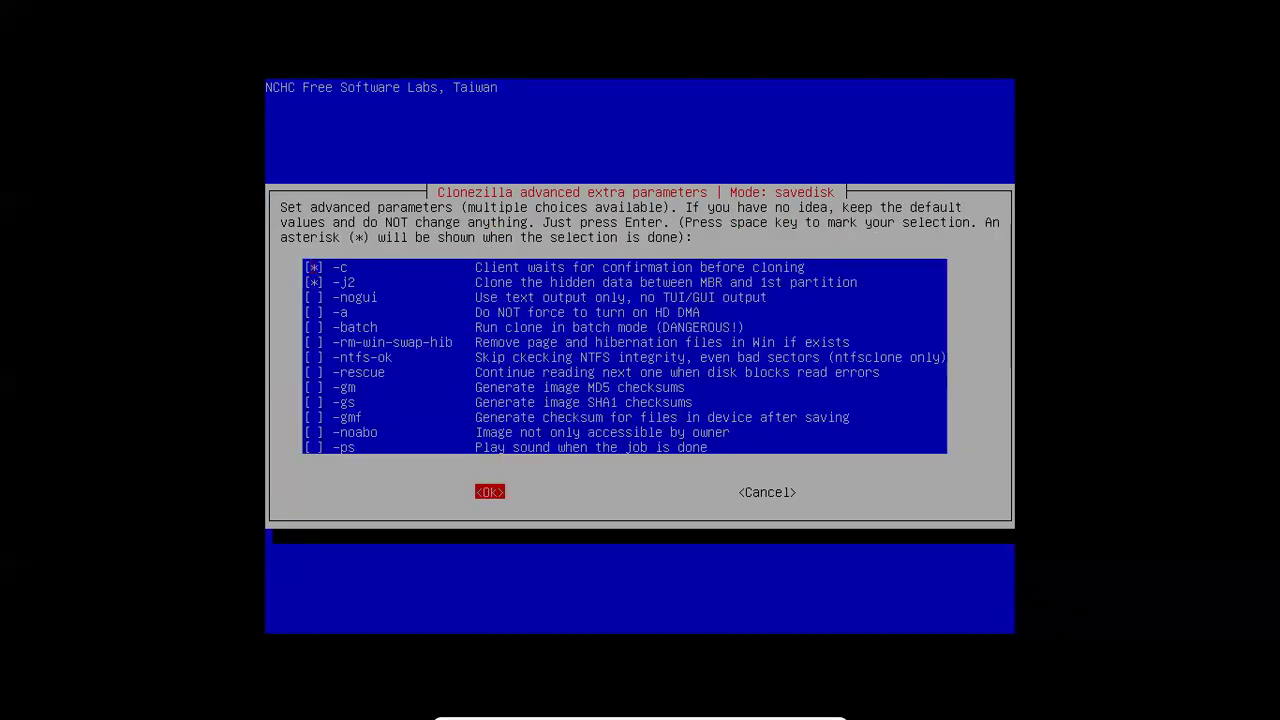
key(Return)
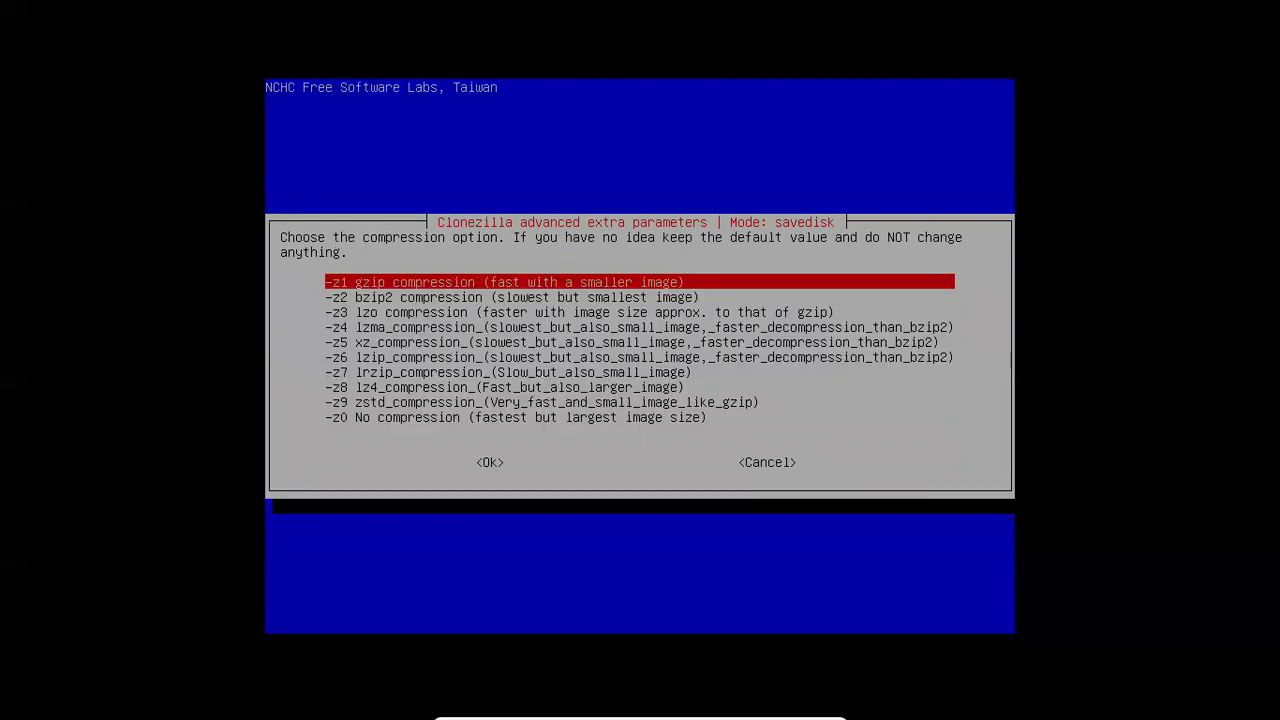
key(Tab)
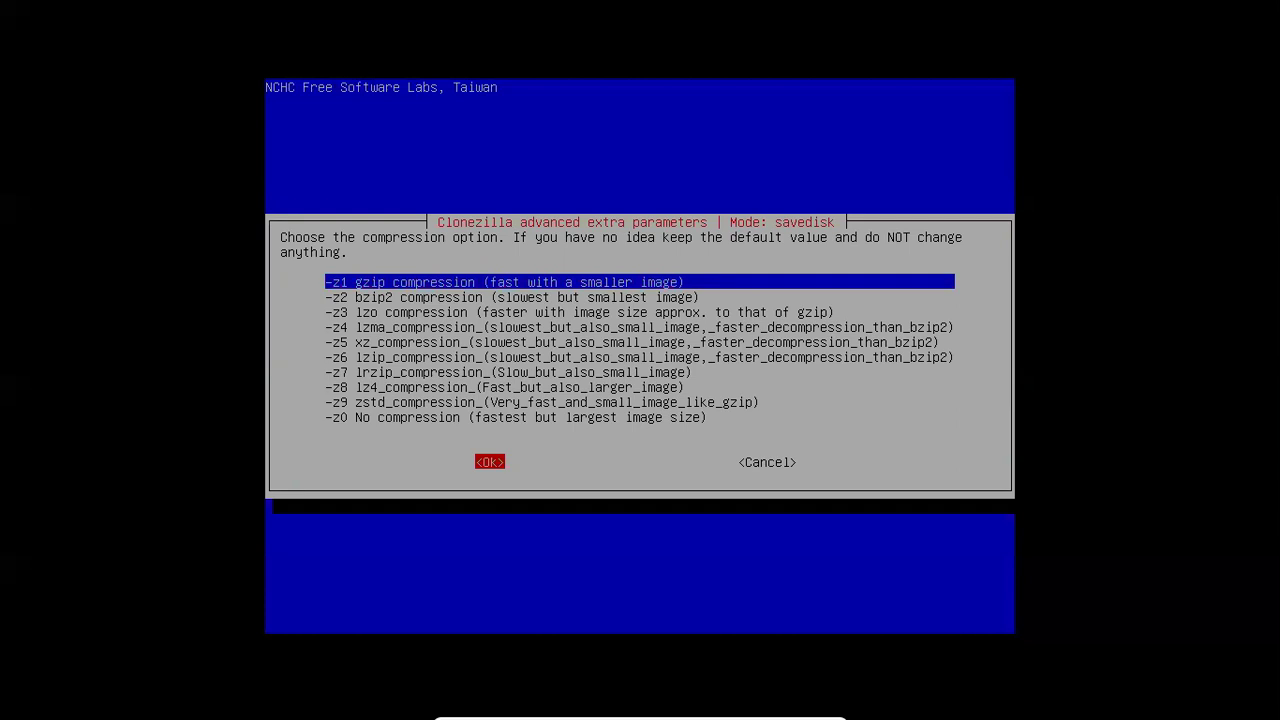
key(Right)
key(Tab)
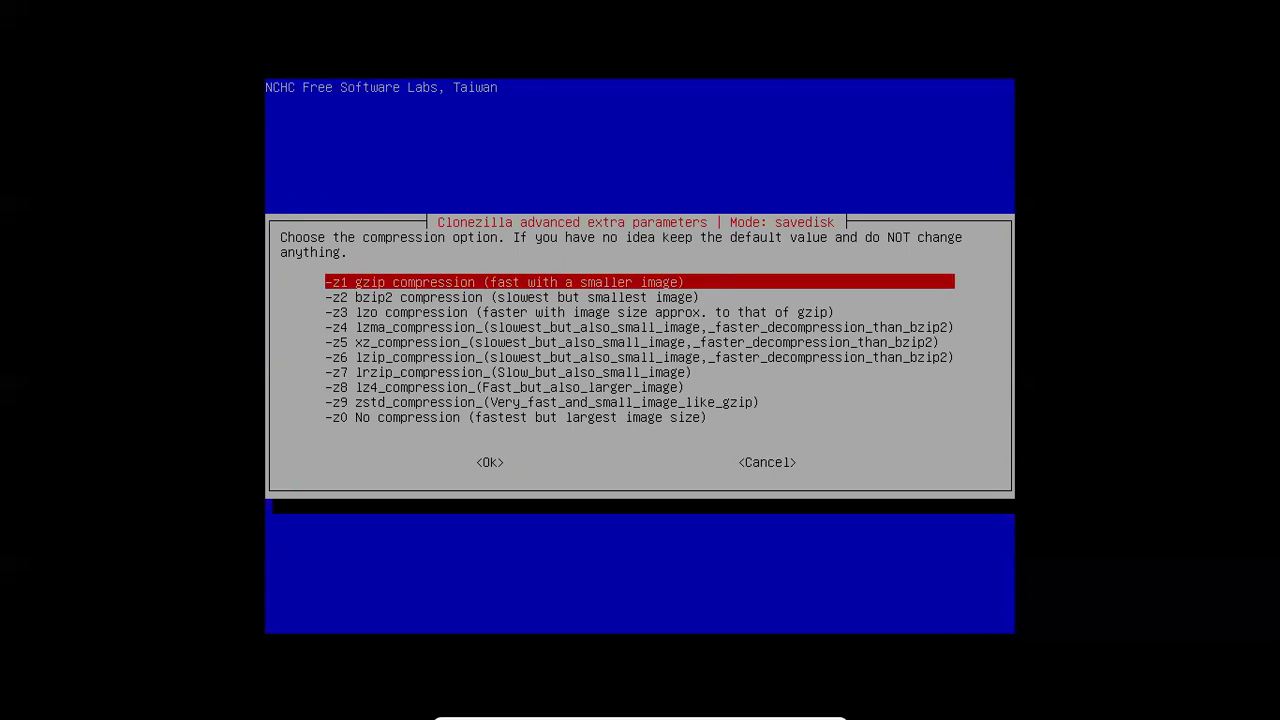
key(Down)
key(Down)
key(Down)
key(Down)
key(Down)
key(Down)
key(Down)
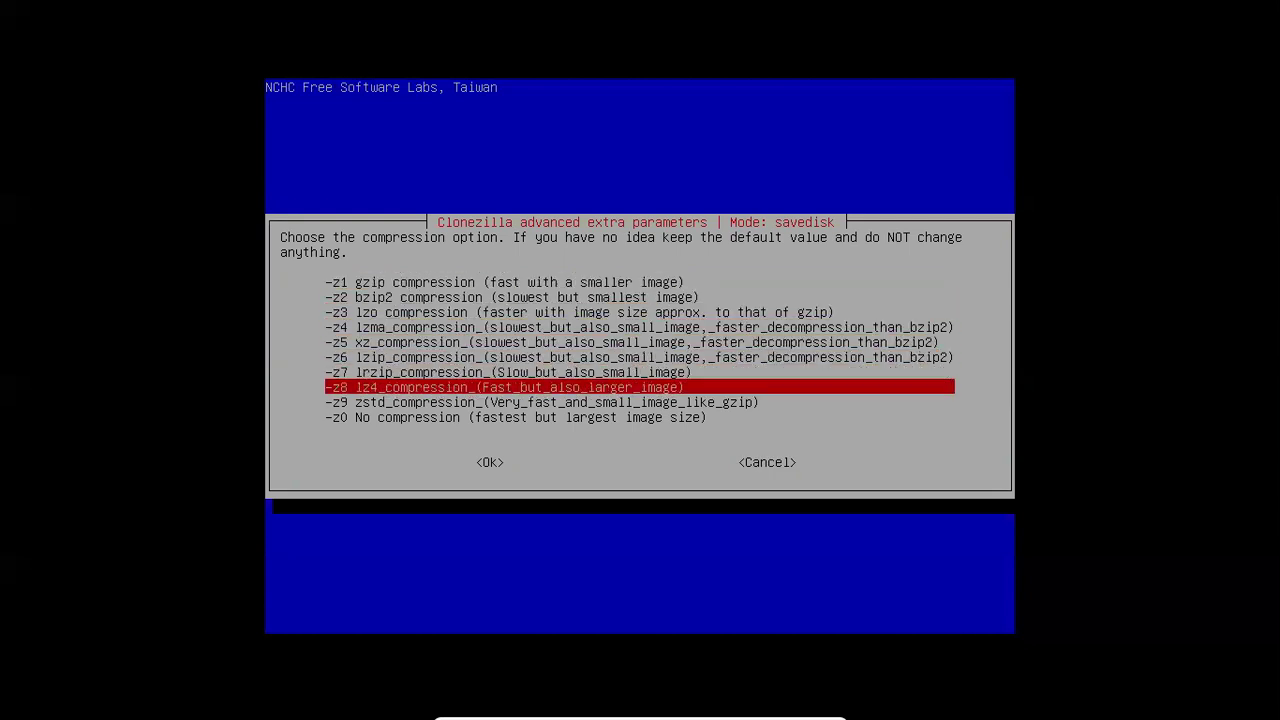
key(Down)
key(Down)
key(Tab)
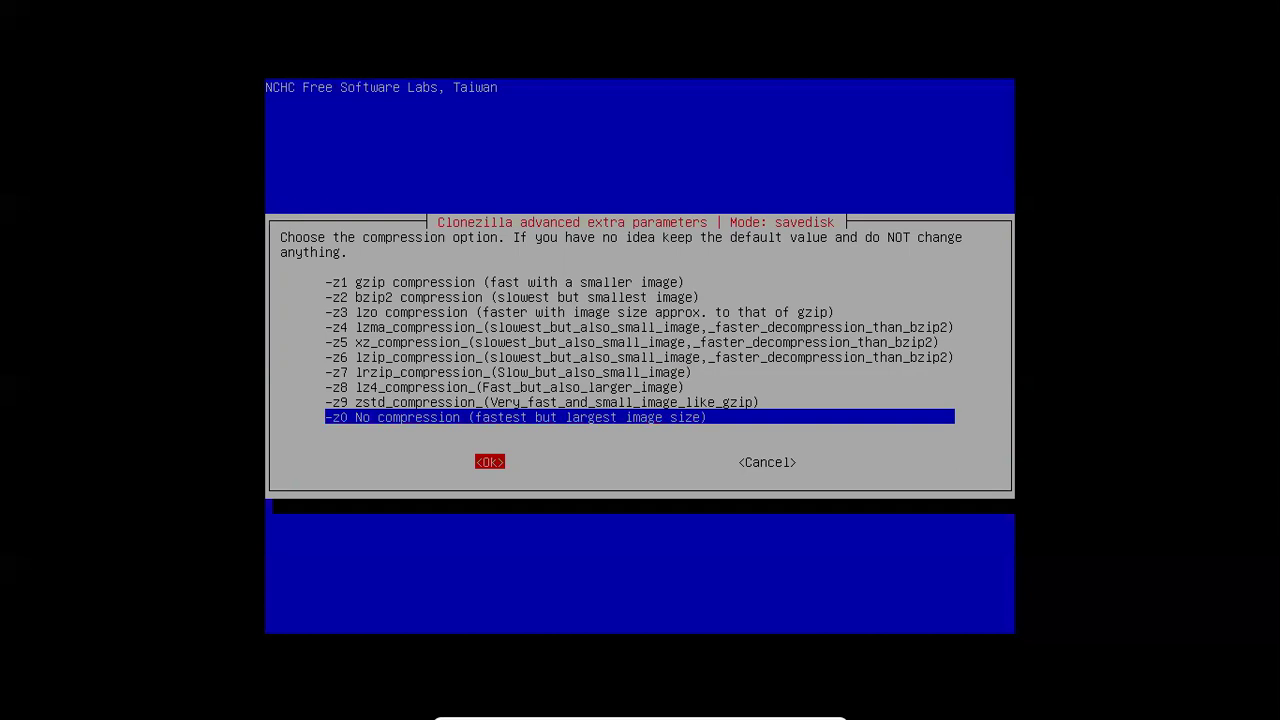
key(Tab)
key(Up)
key(Up)
key(Up)
key(Up)
key(Up)
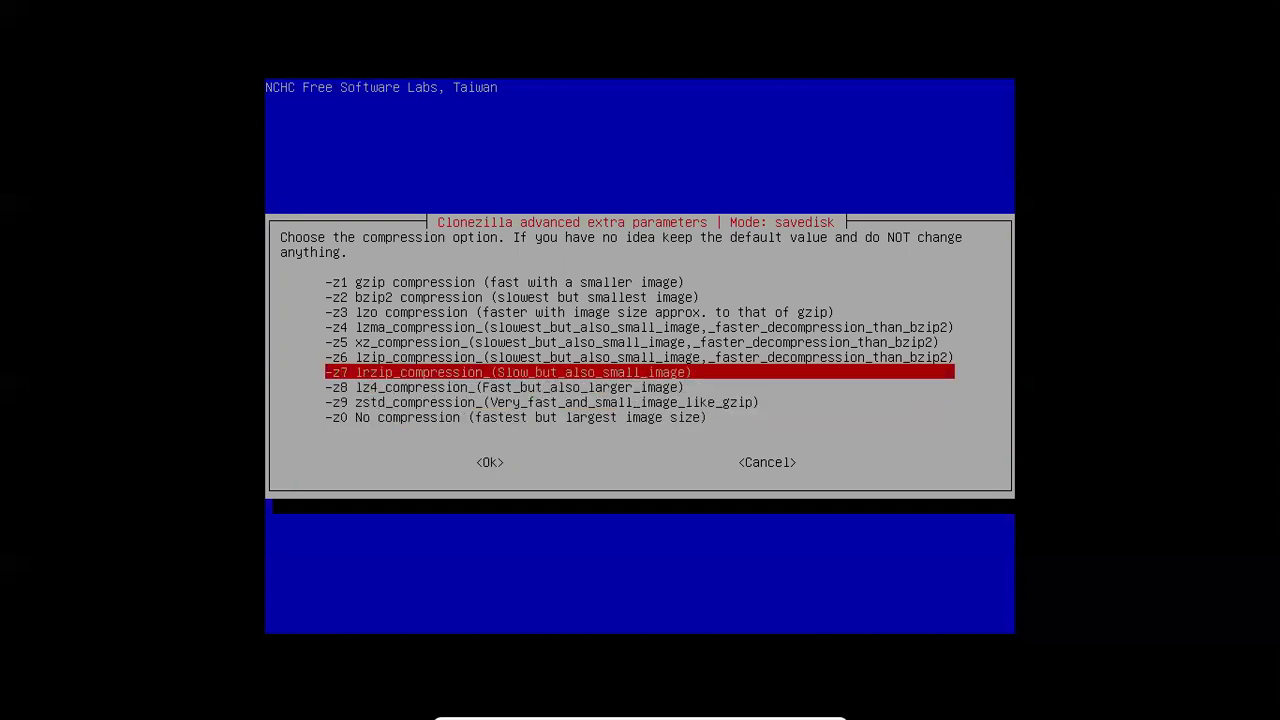
key(Up)
key(Up)
key(Up)
key(Up)
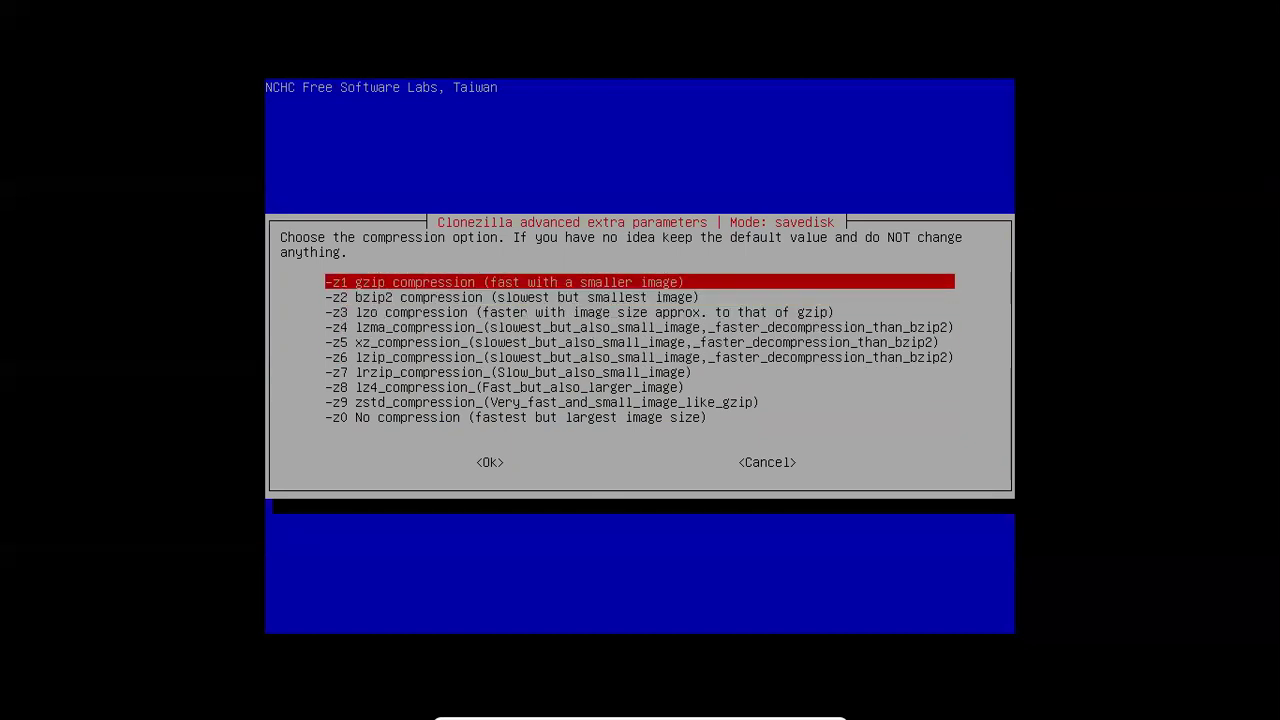
- Accept -z1 gzip compression and set the image file split size to 409600 MB
key(Tab)
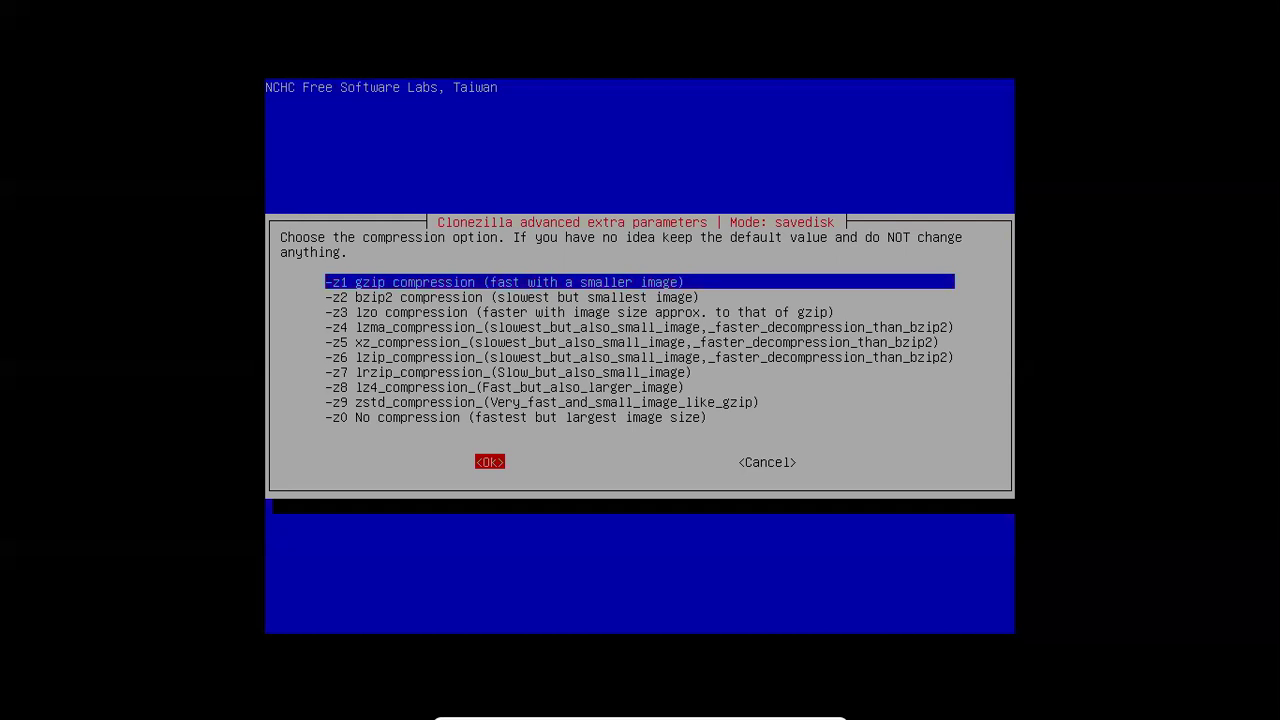
key(Return)
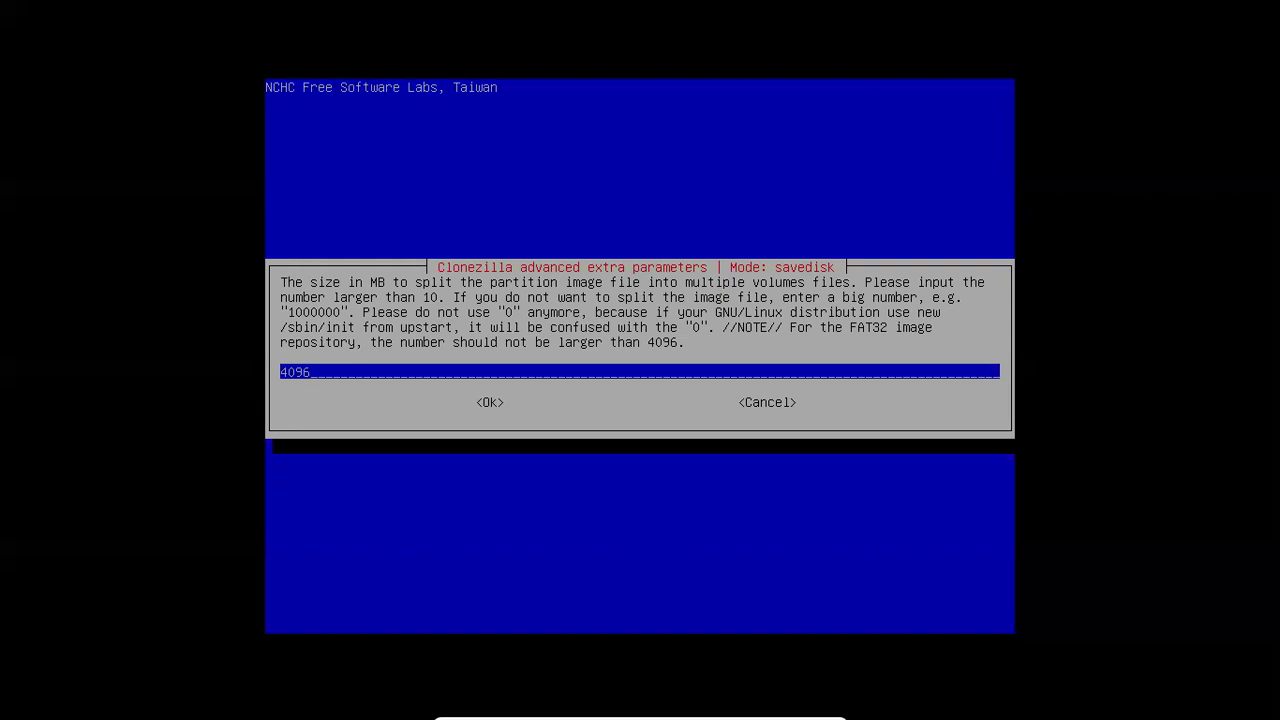
text(000)
key(BackSpace)
key(Tab)
key(Return)
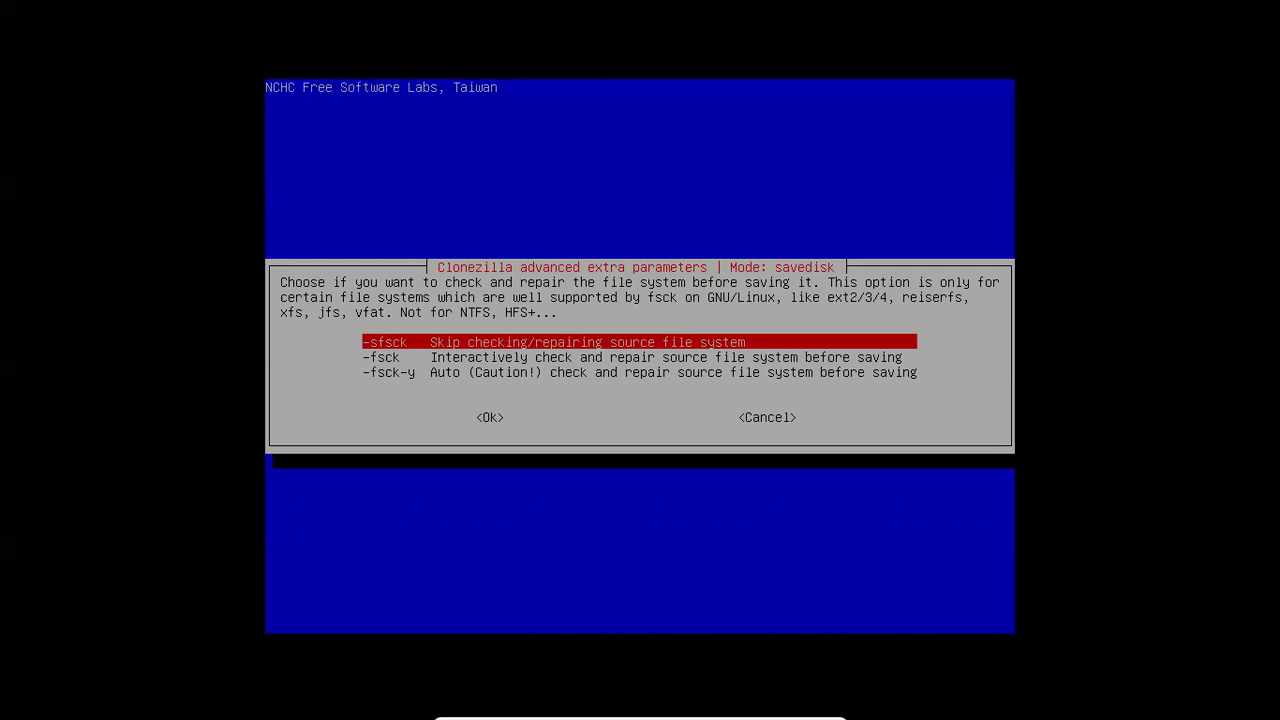
- Skip checking and repairing the source file system, and have the saved image checked for restorability
key(Tab)
key(Return)
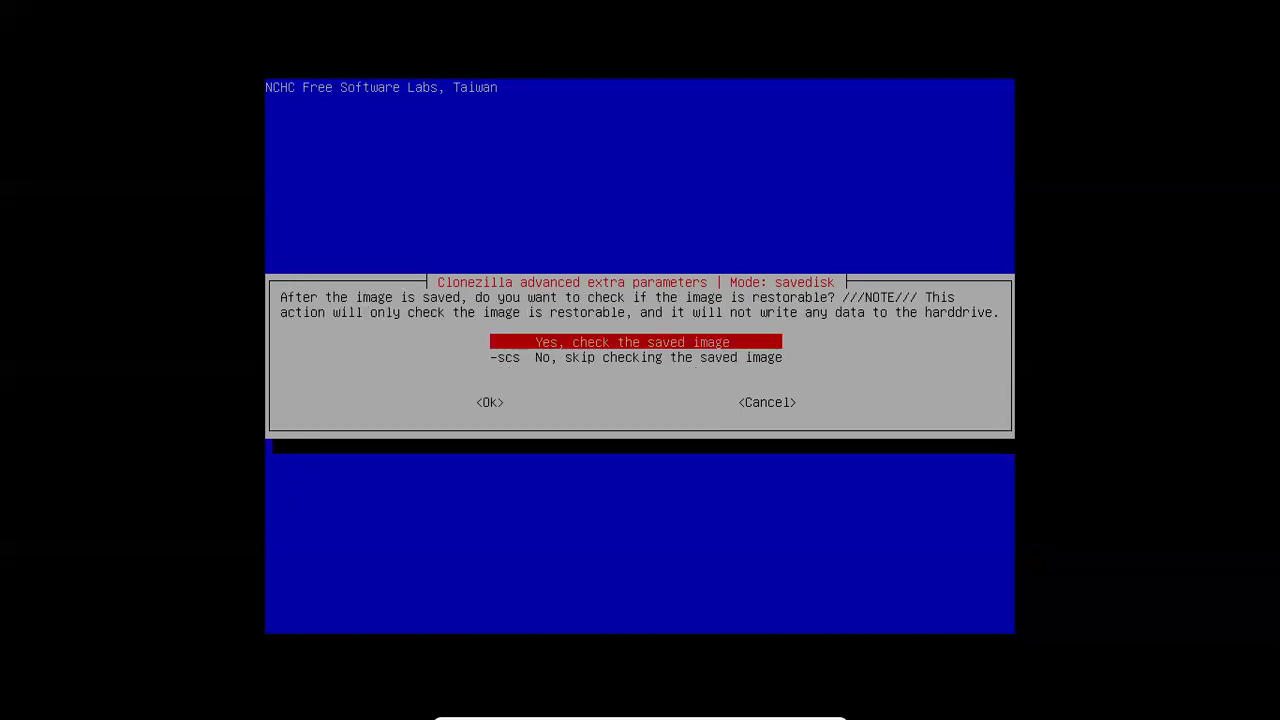
key(Tab)
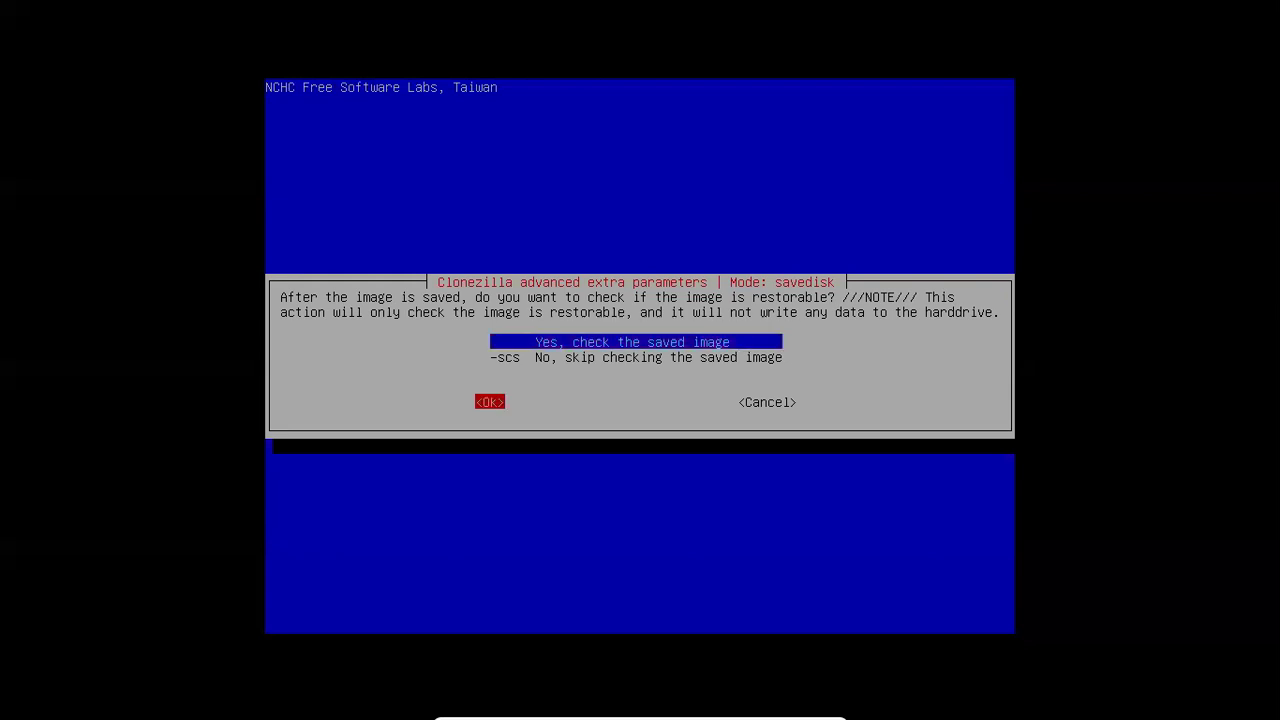
key(Return)
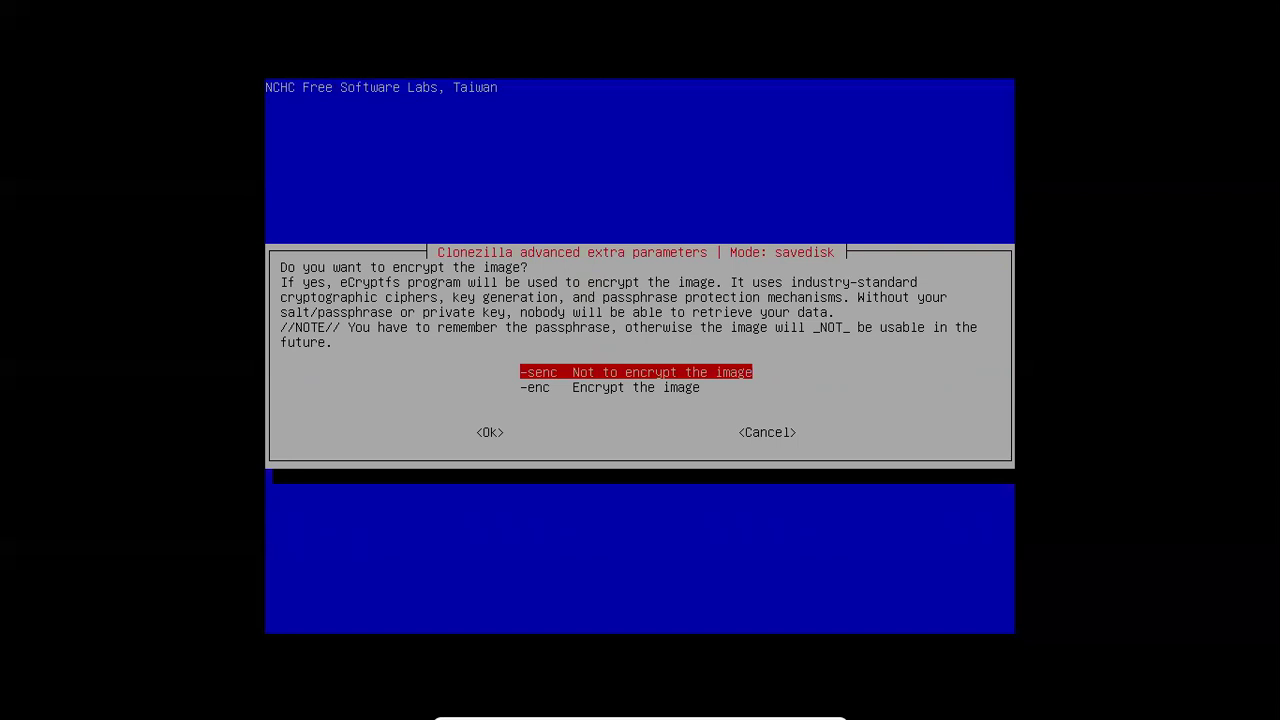
- Leave the image unencrypted and keep the option to choose reboot or shutdown when everything is finished
key(Tab)
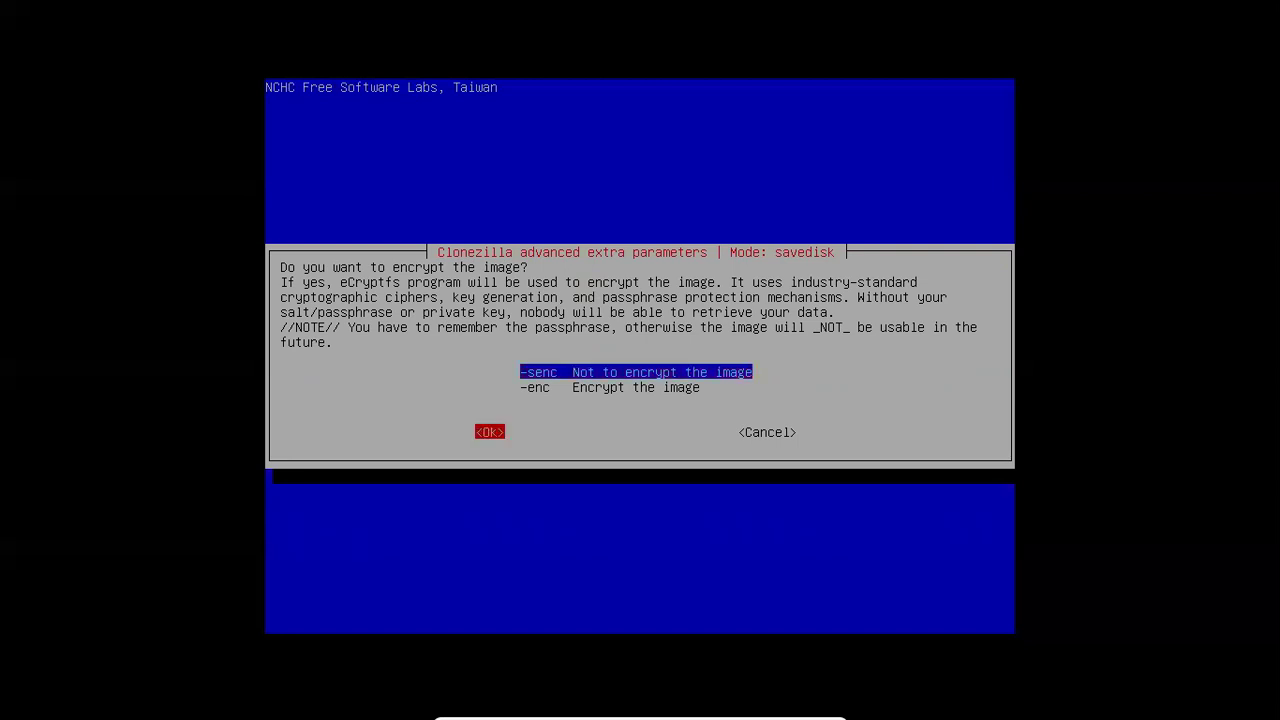
key(Return)
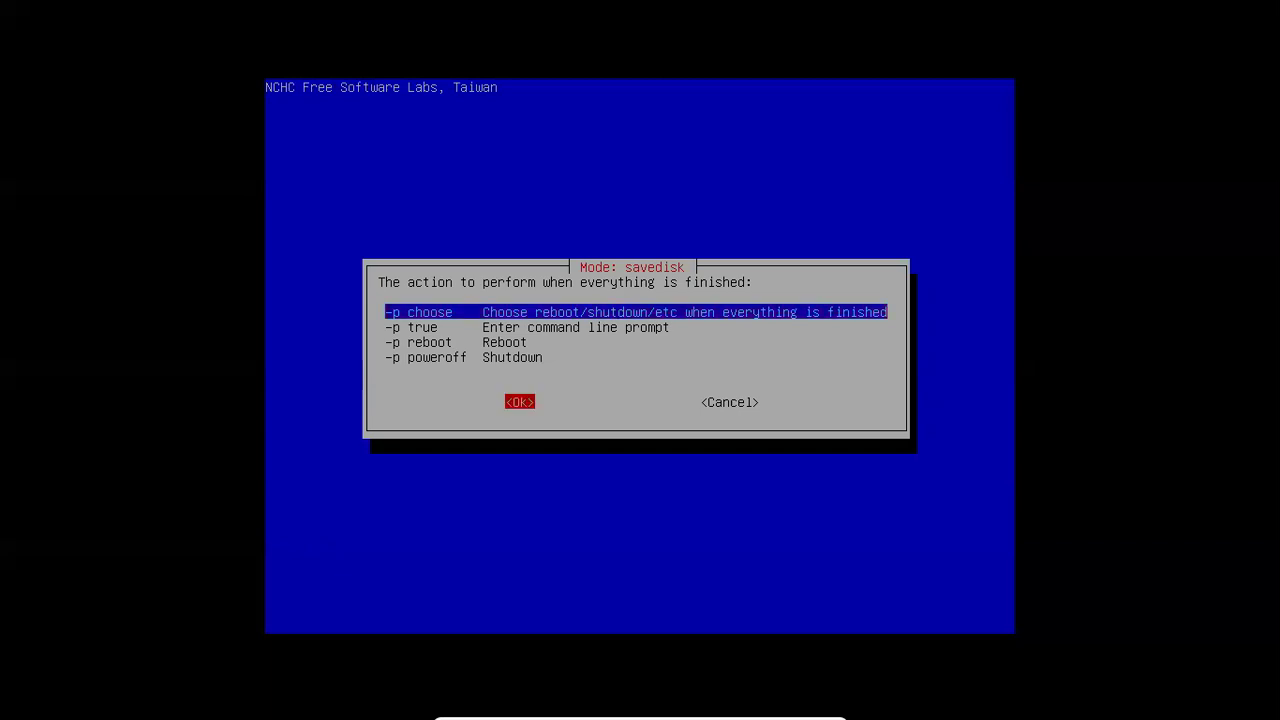
key(Return)
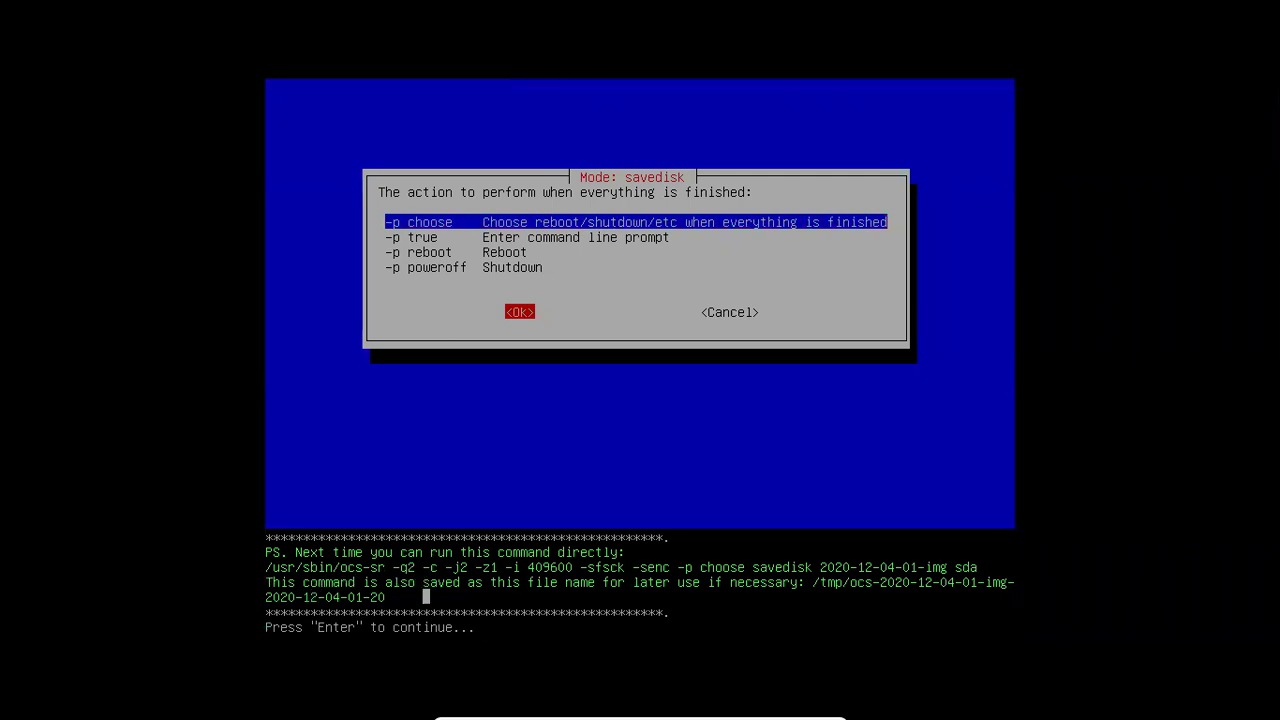
key(Return)
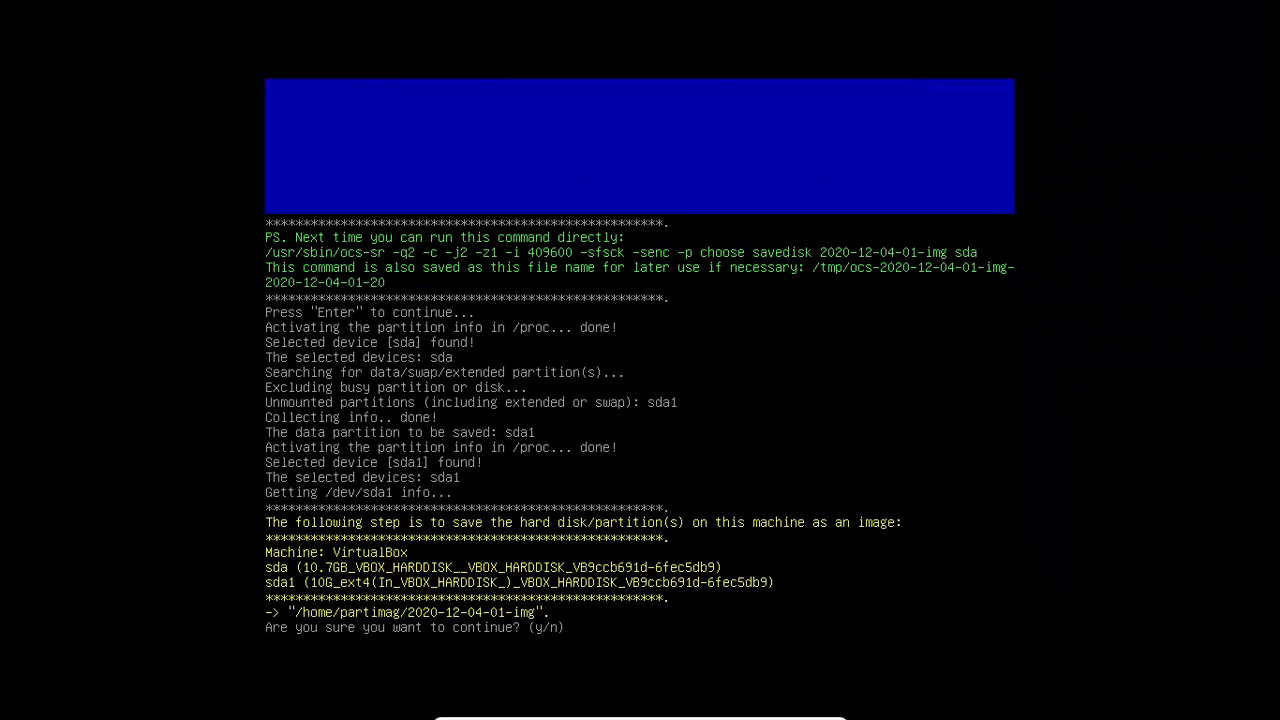
text(y)
key(Return)
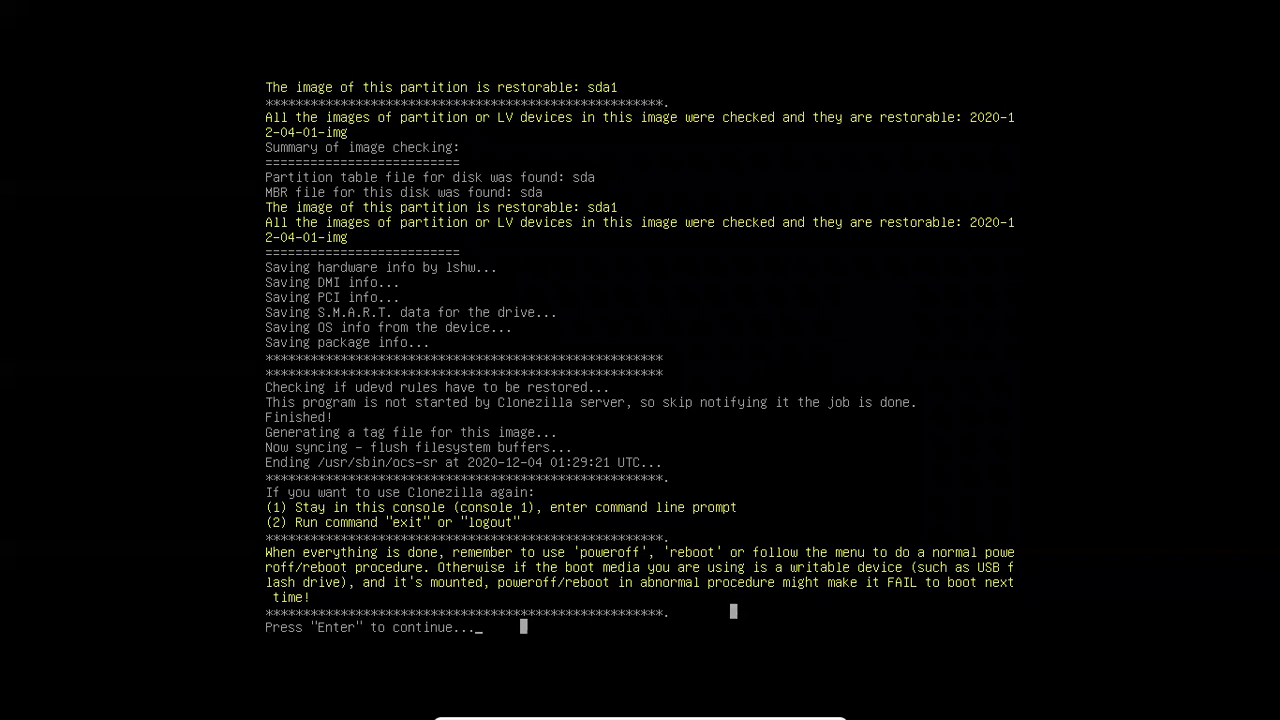
- Leave the completed backup and power off the virtual machine from Clonezilla
key(Return)
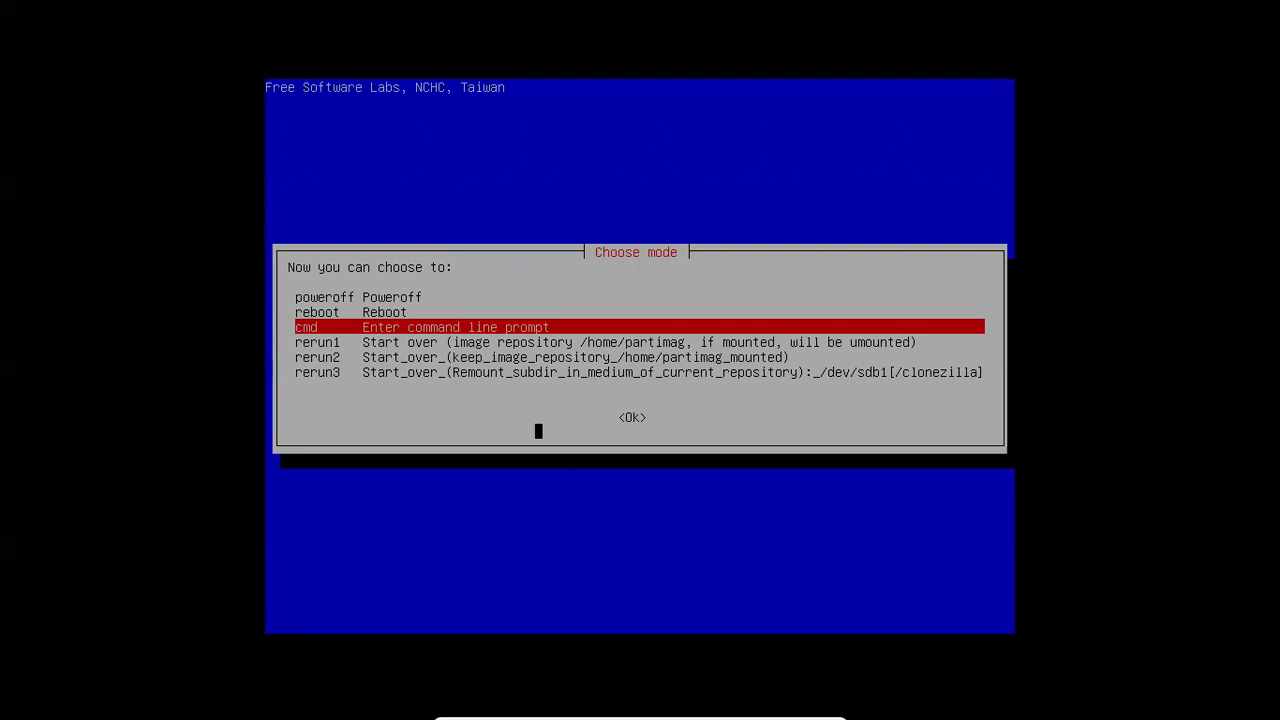
key(Up)
key(Up)
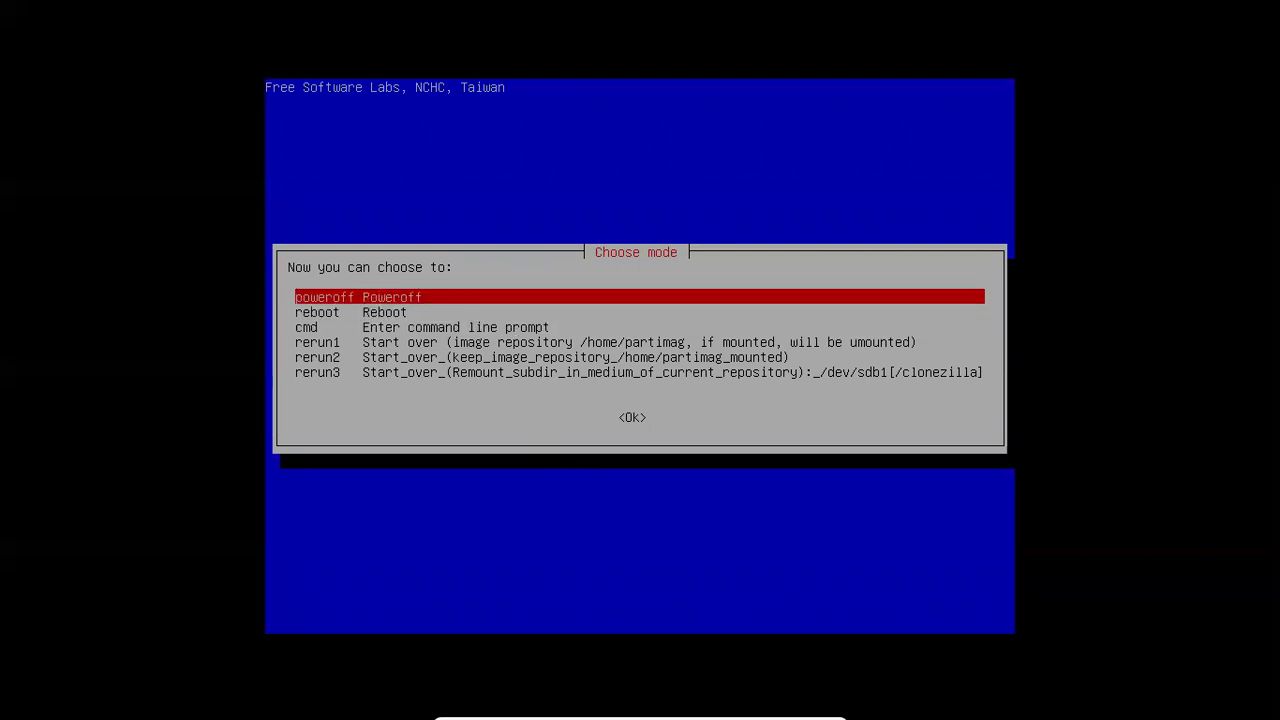
key(Tab)
key(Return)
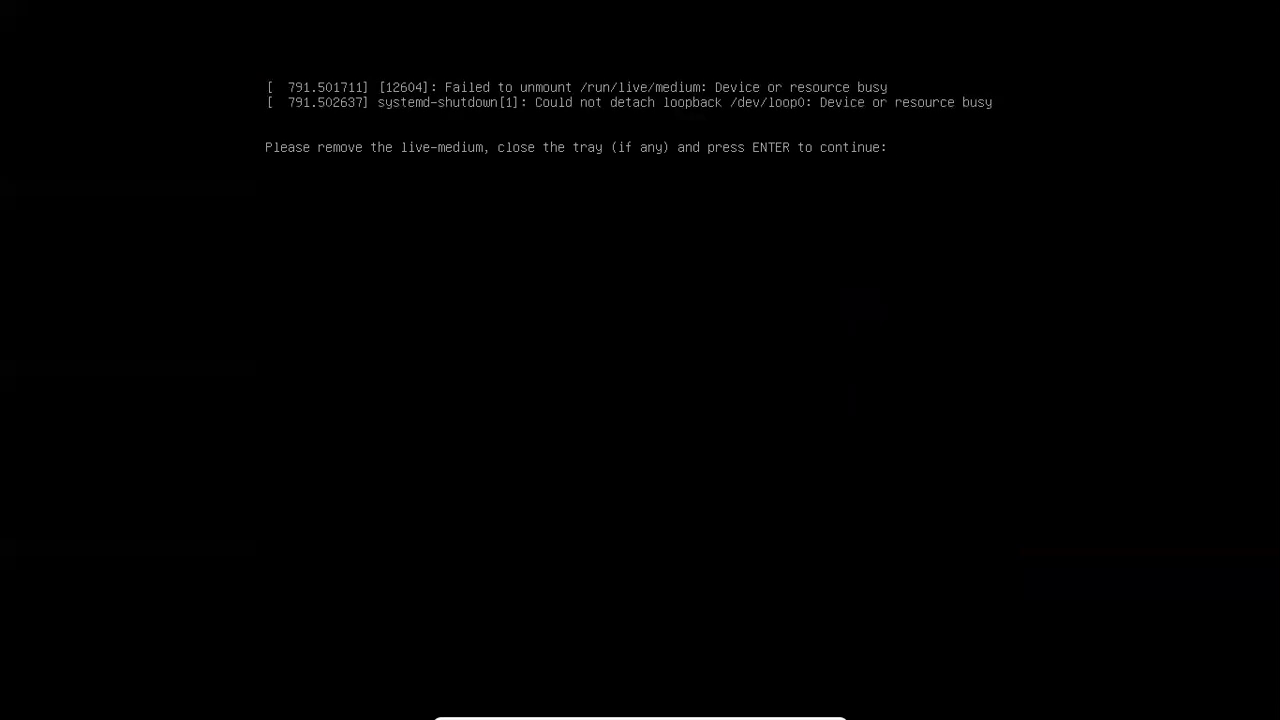
key(Return)
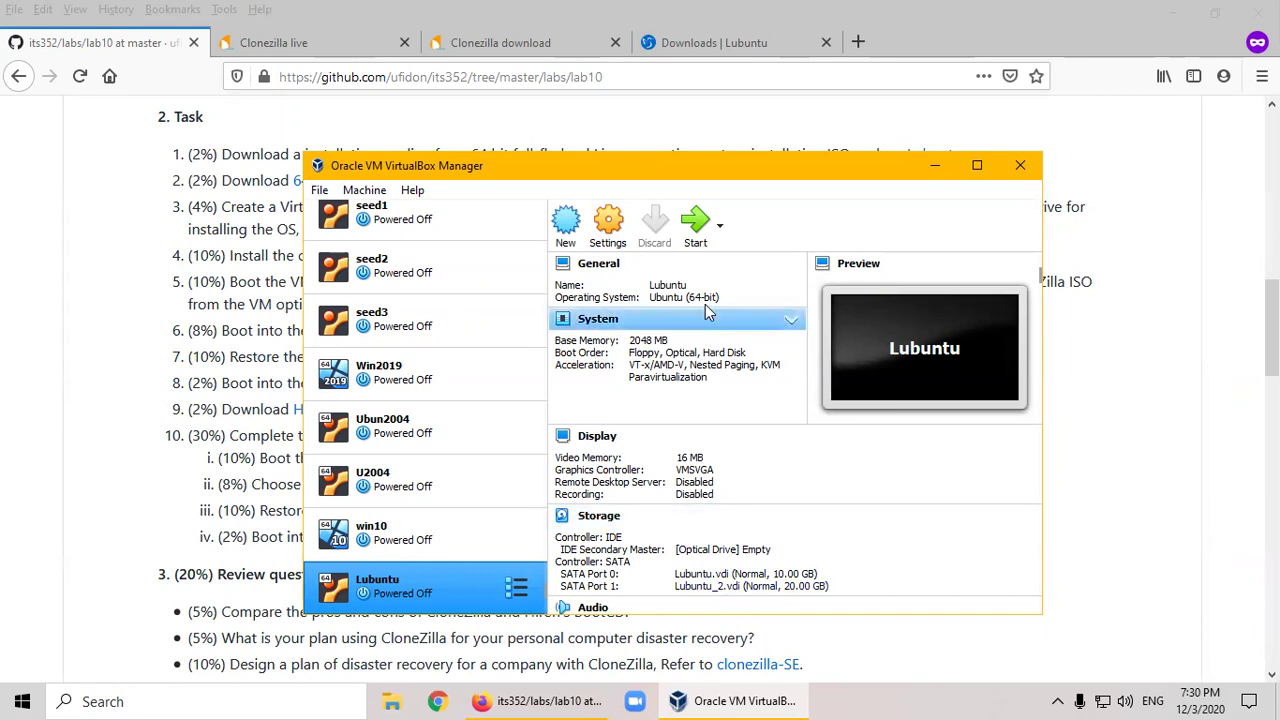
- Start the Lubuntu virtual machine, switch it out of full screen and move its window over the lab page
click(695, 228)
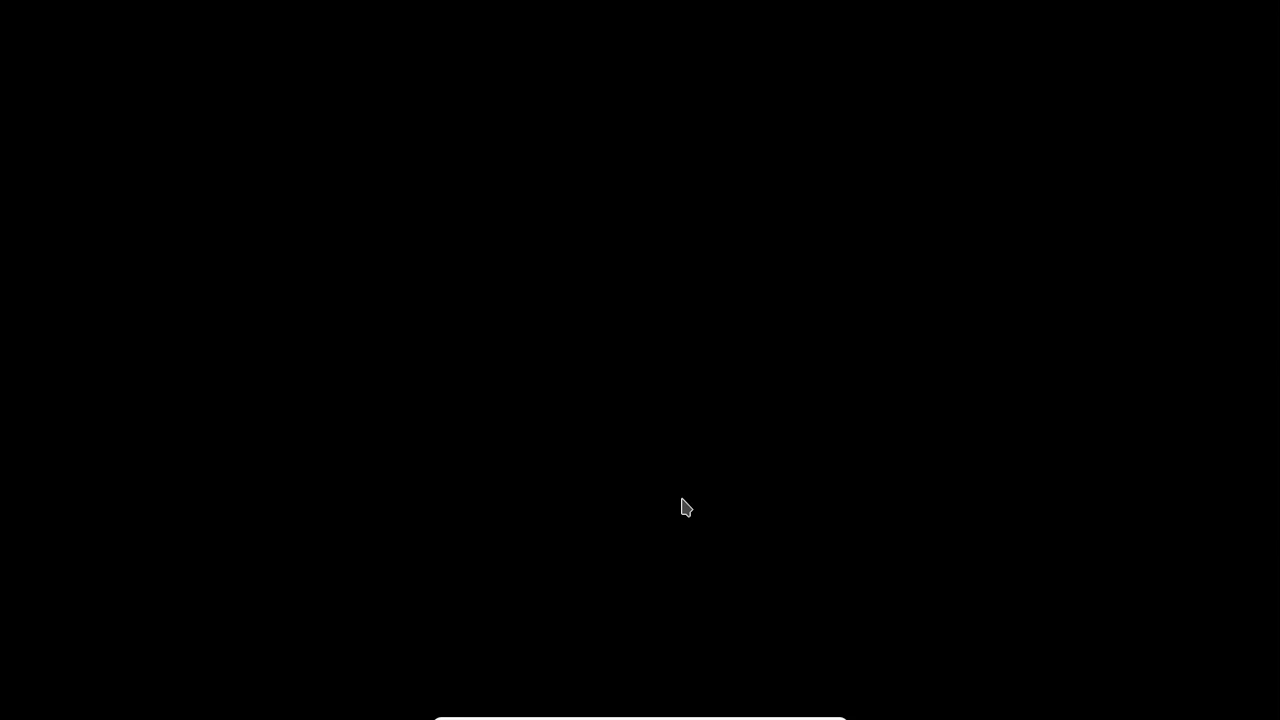
key(ctrl+f)
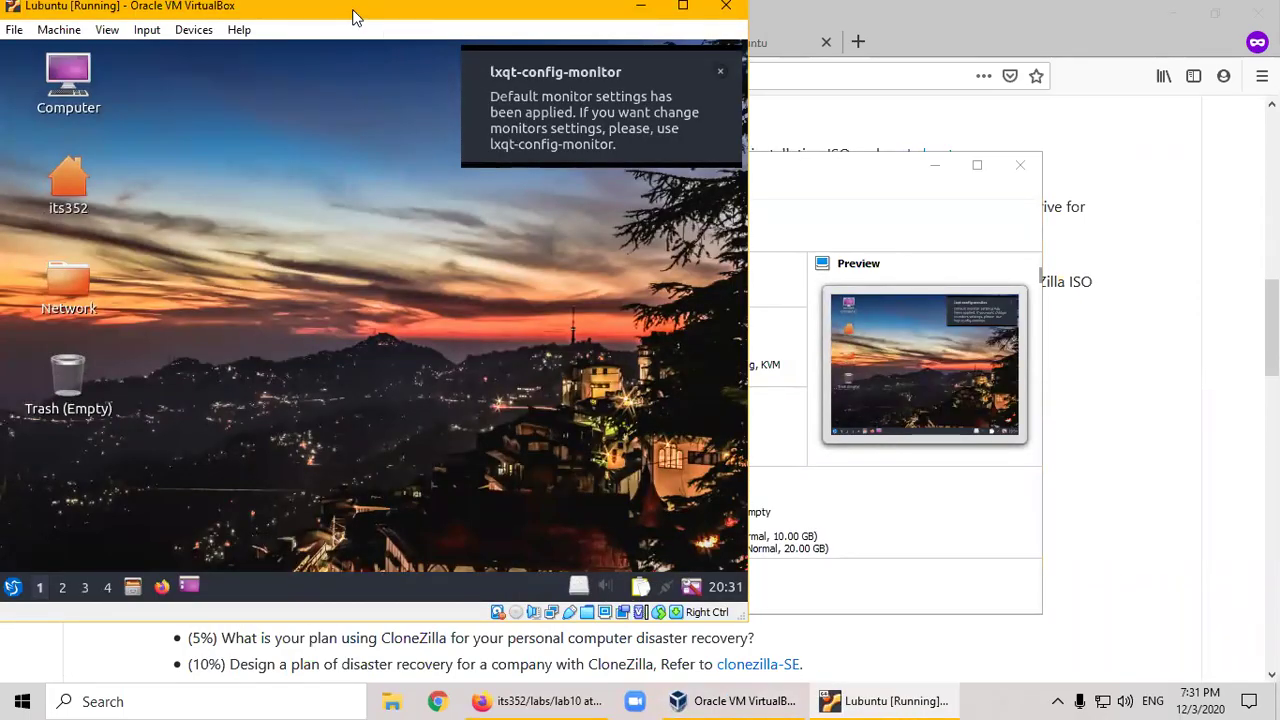
drag(352, 17, 654, 75)
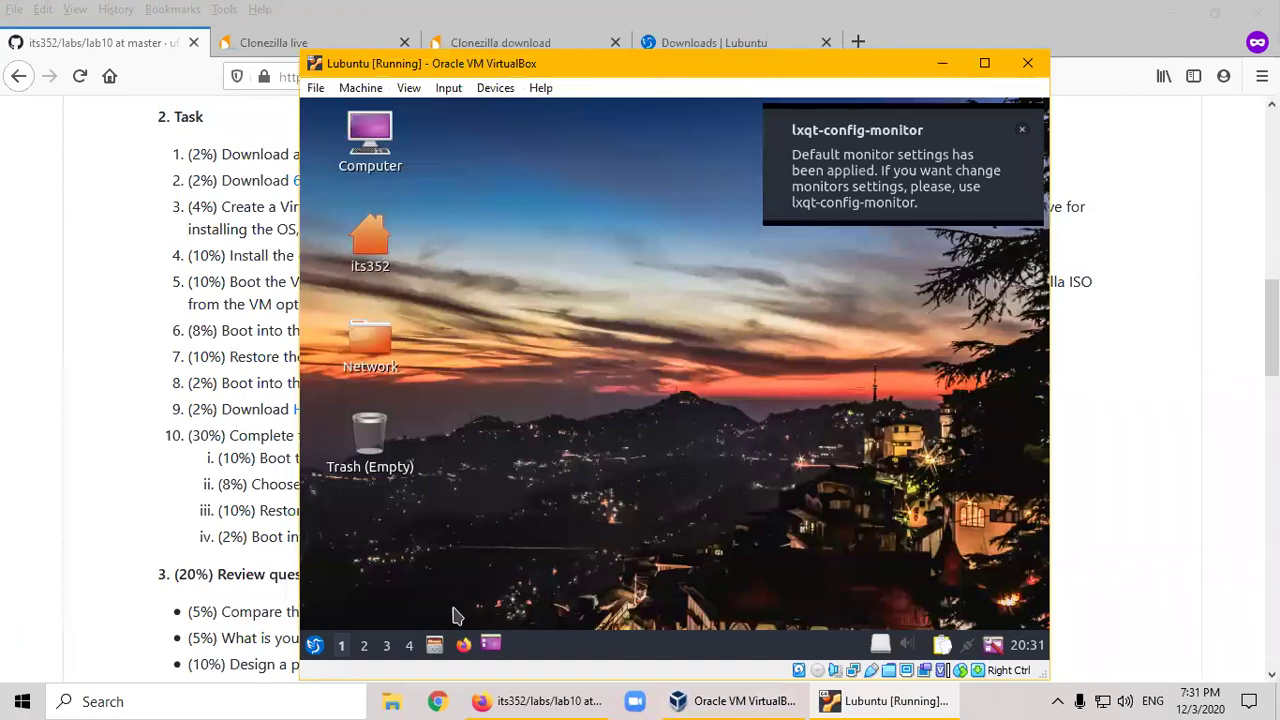
- Open the 21 GB Volume in Lubuntu's file manager to inspect the backup disk
click(434, 645)
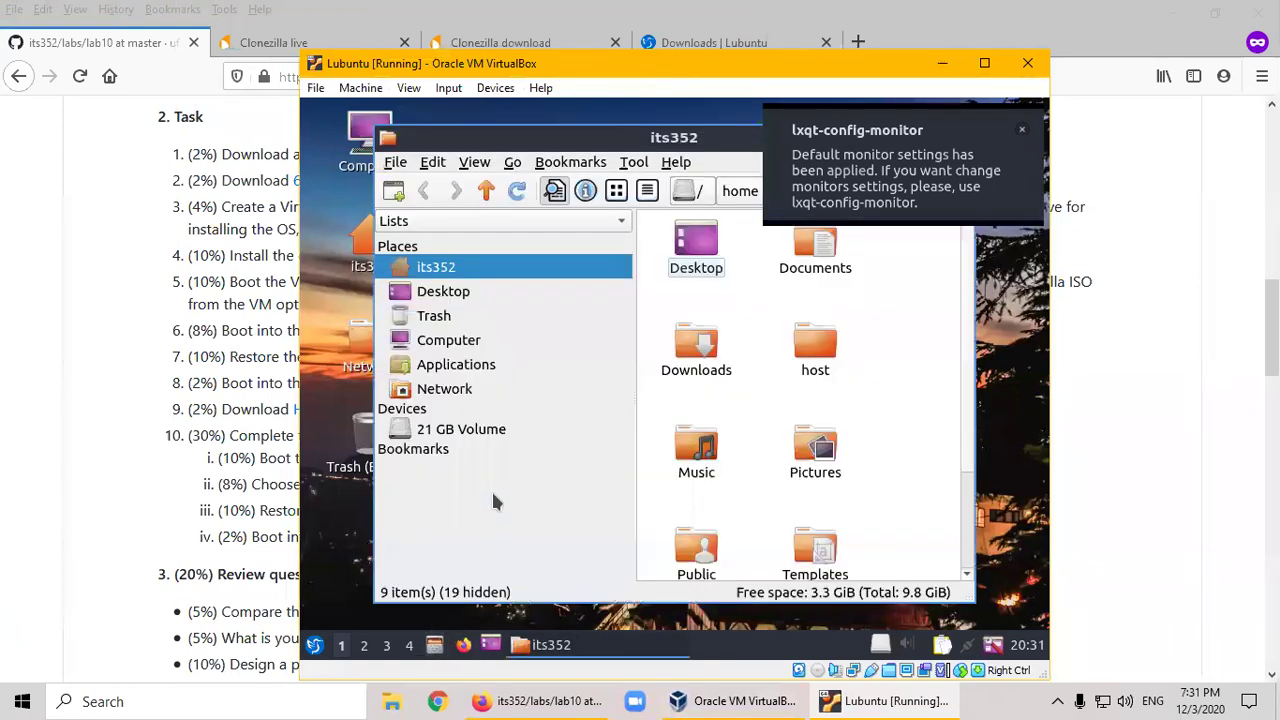
click(488, 428)
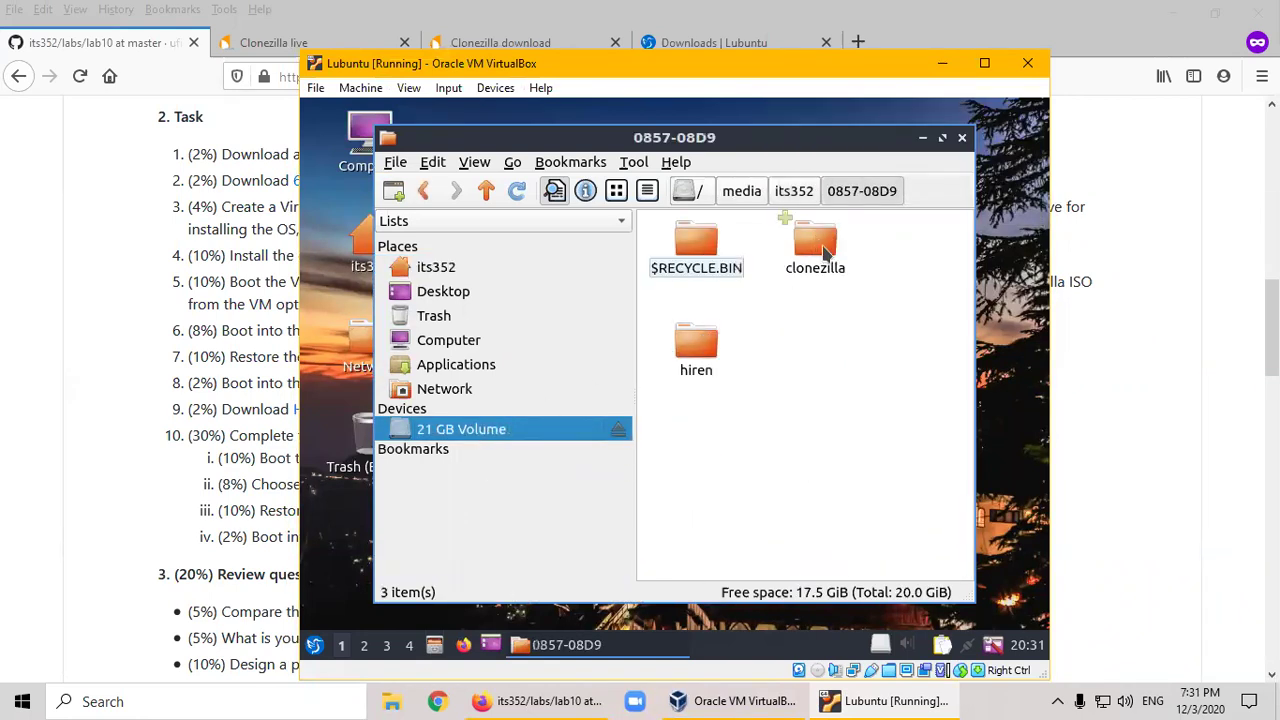
double_click(817, 245)
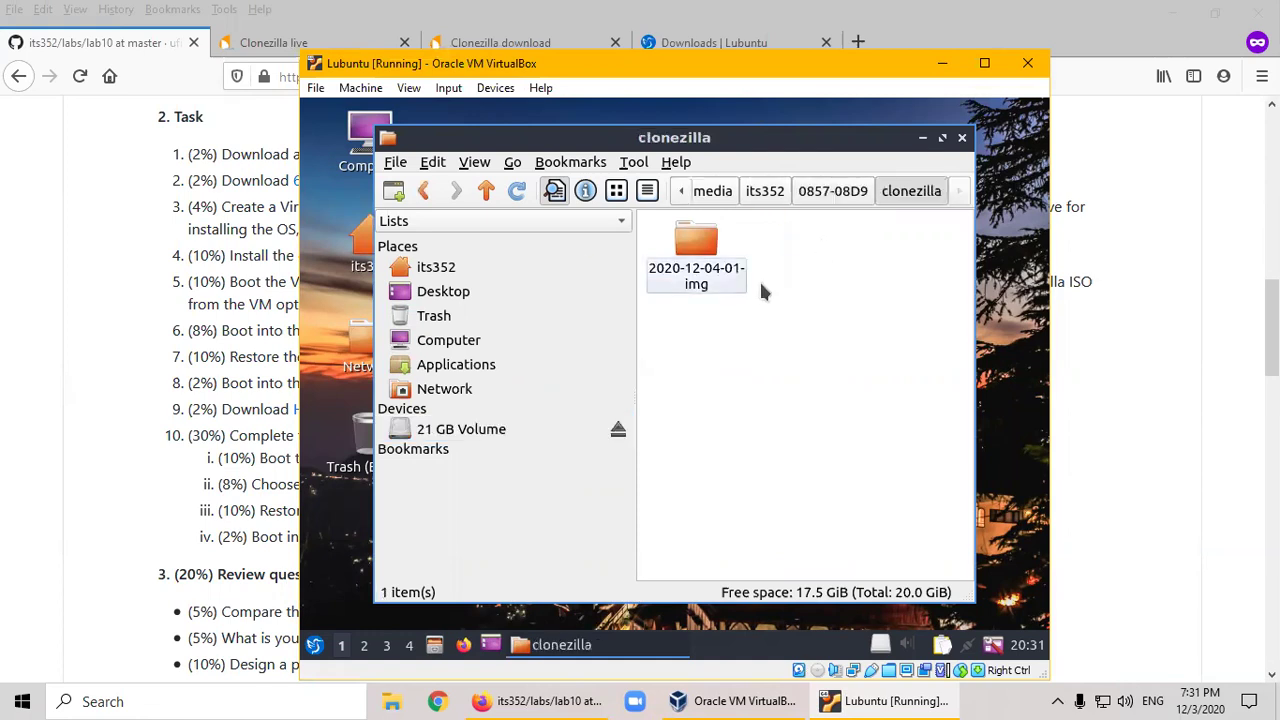
double_click(698, 242)
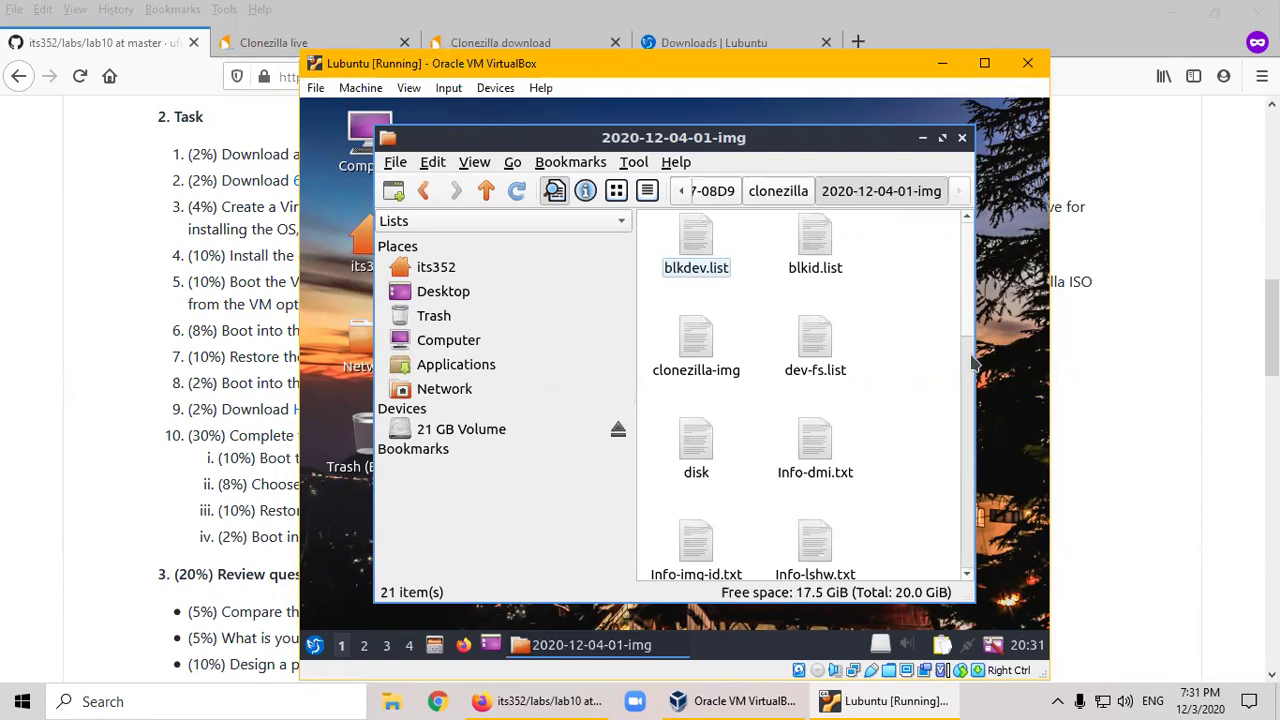
scroll(975, 362, down, 3)
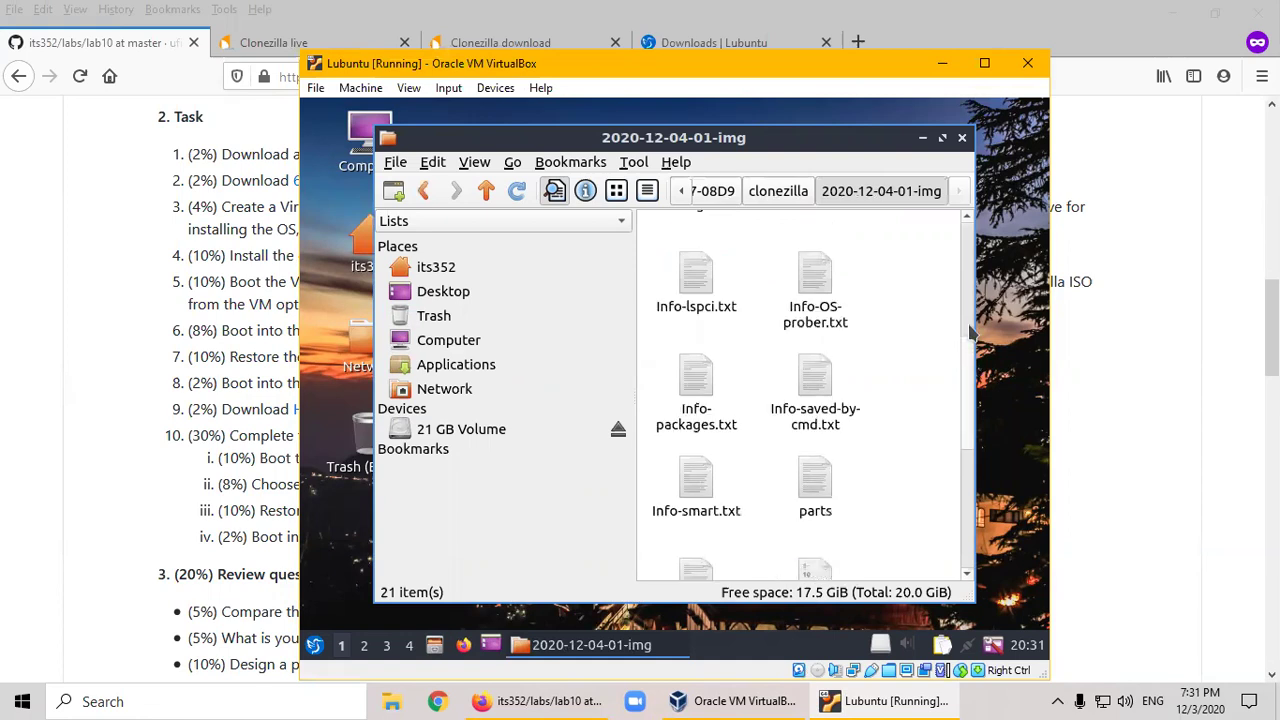
scroll(968, 285, up, 3)
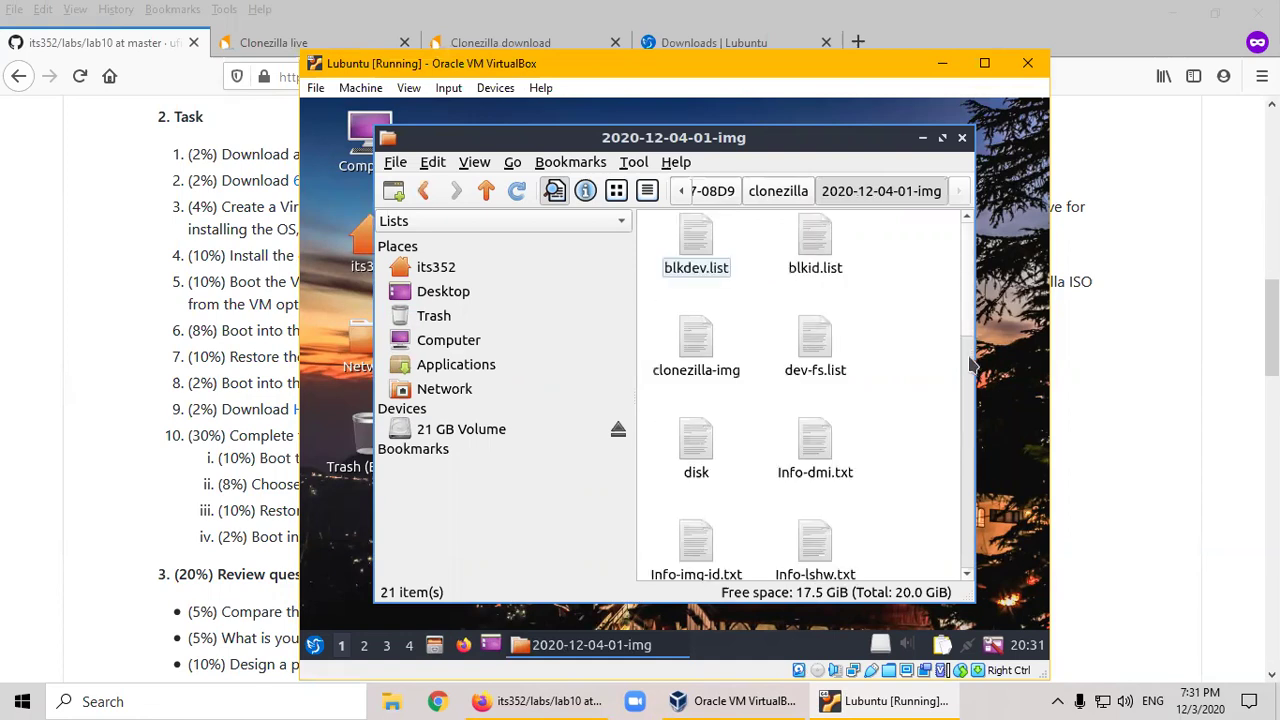
scroll(972, 365, down, 3)
scroll(972, 365, up, 2)
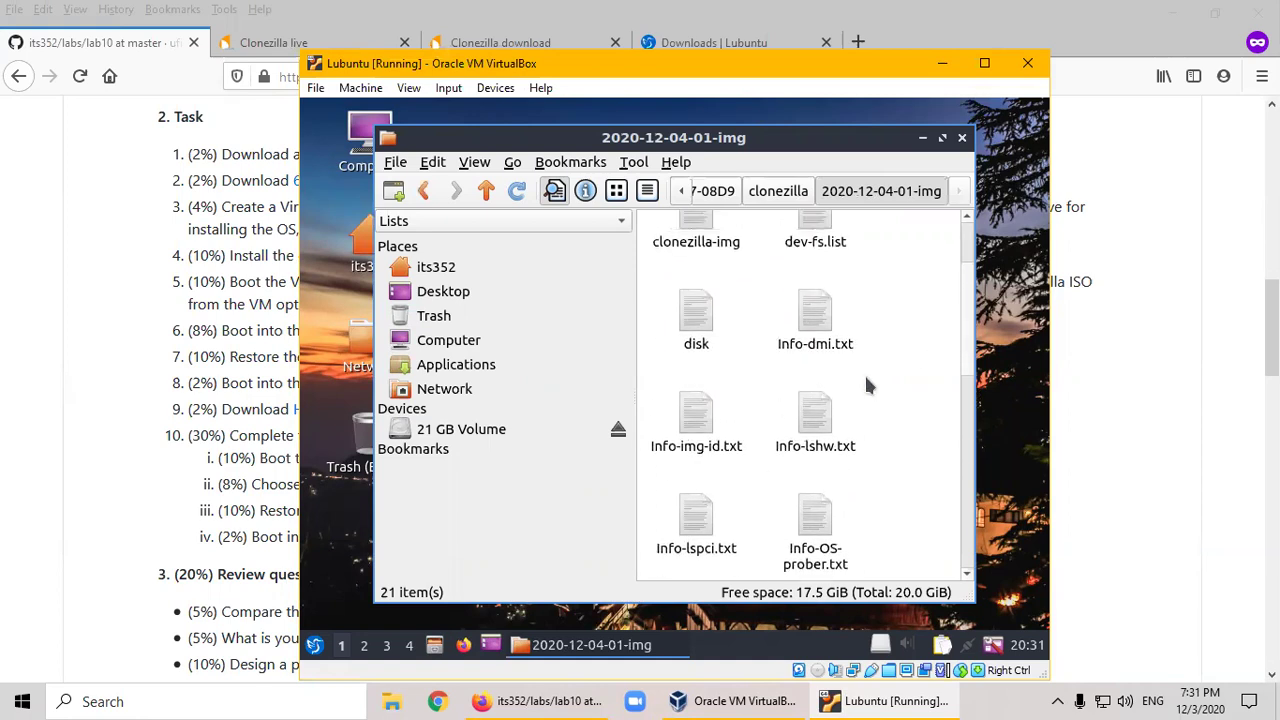
click(695, 320)
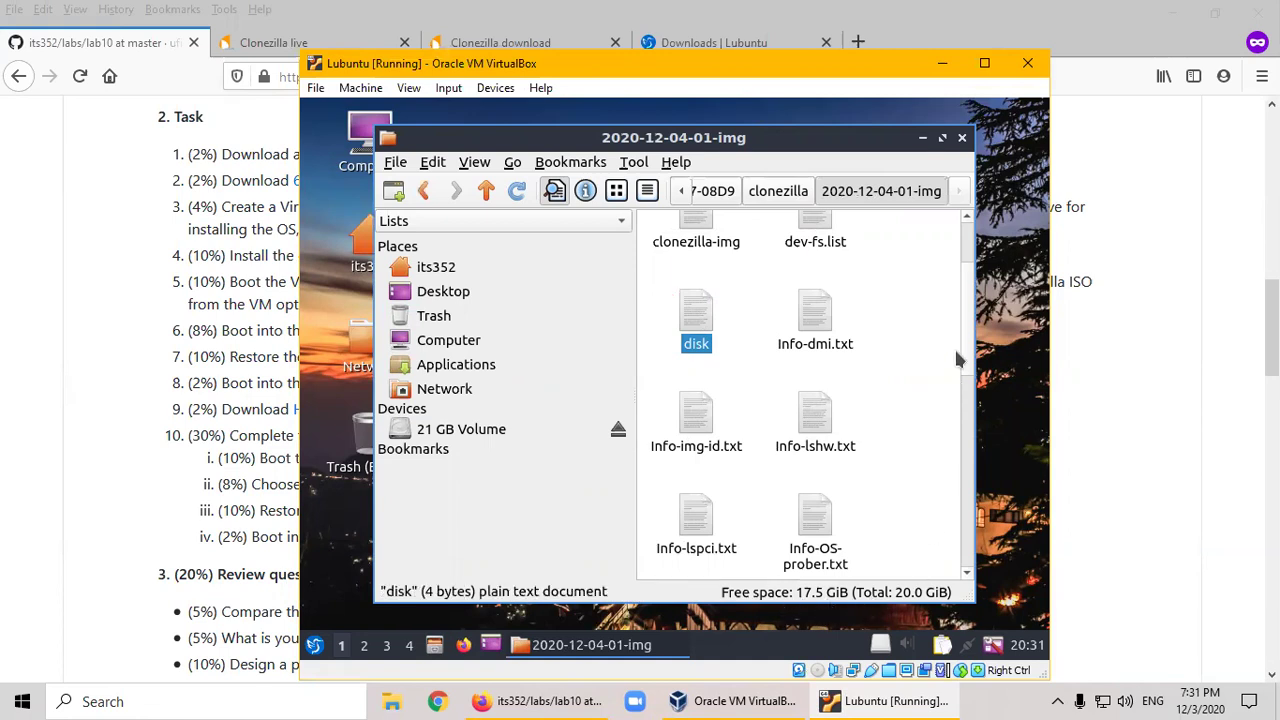
scroll(967, 340, up, 2)
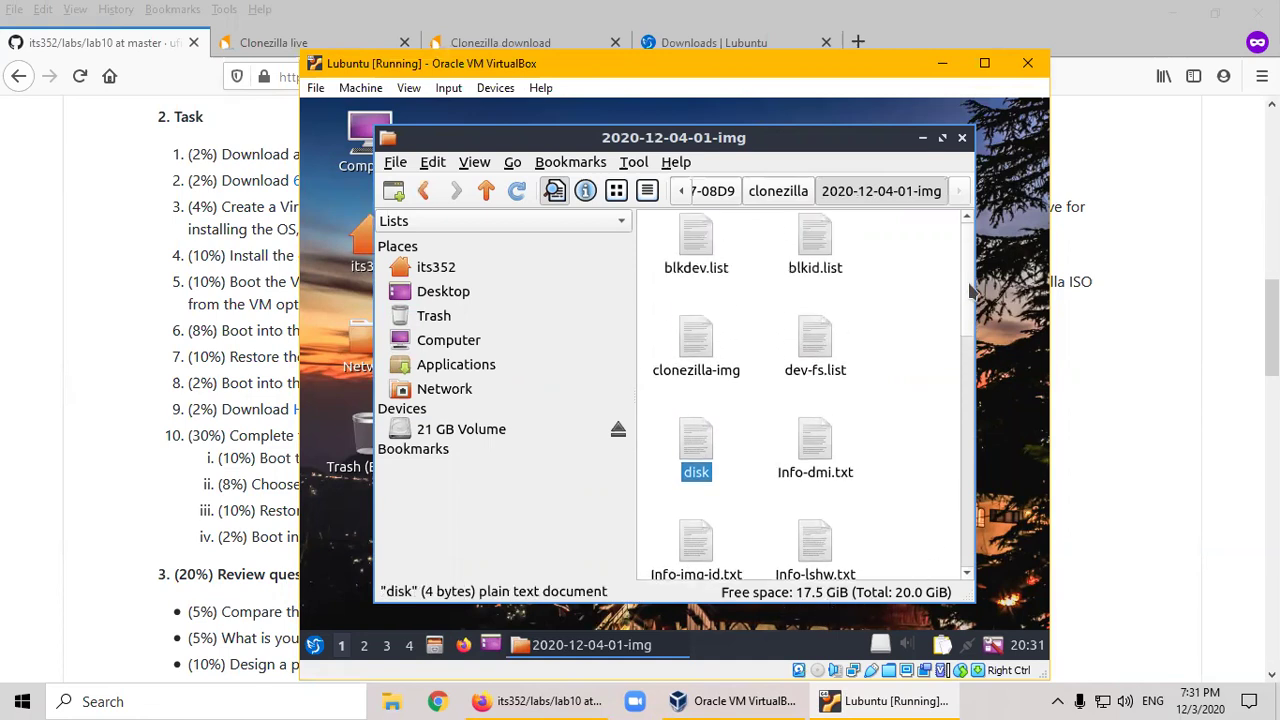
drag(967, 275, 967, 503)
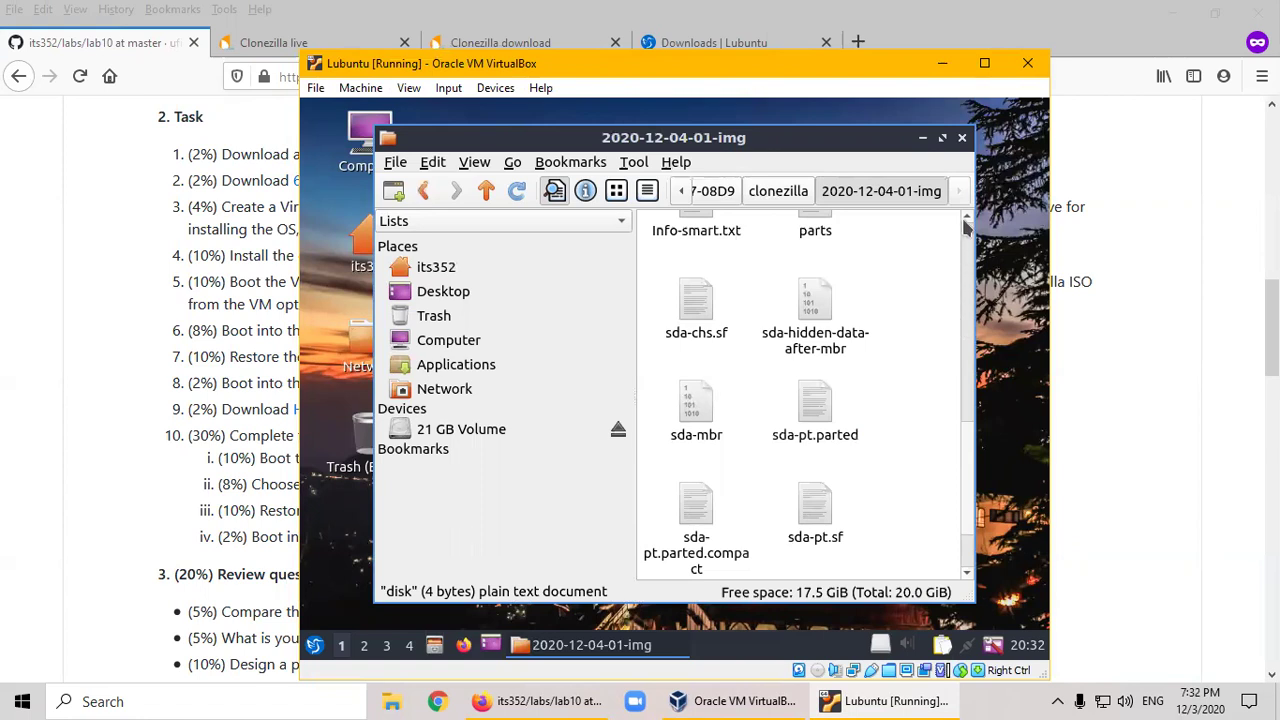
scroll(967, 228, up, 5)
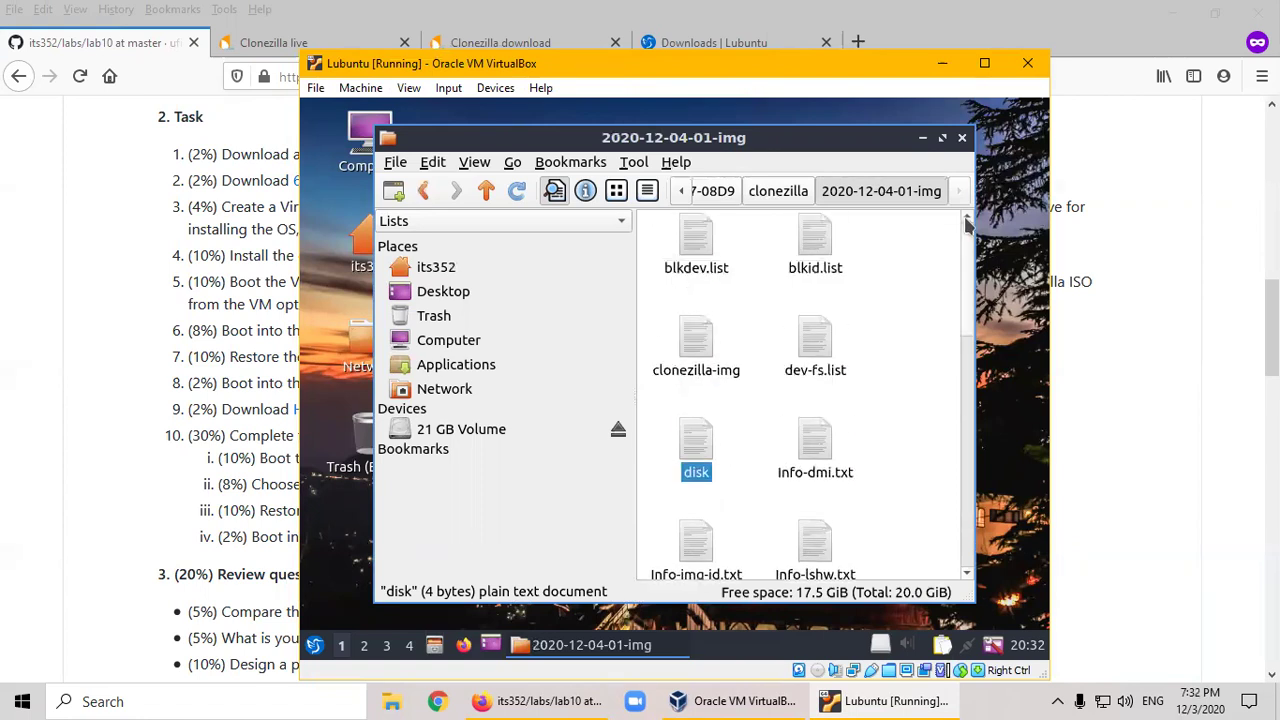
click(648, 193)
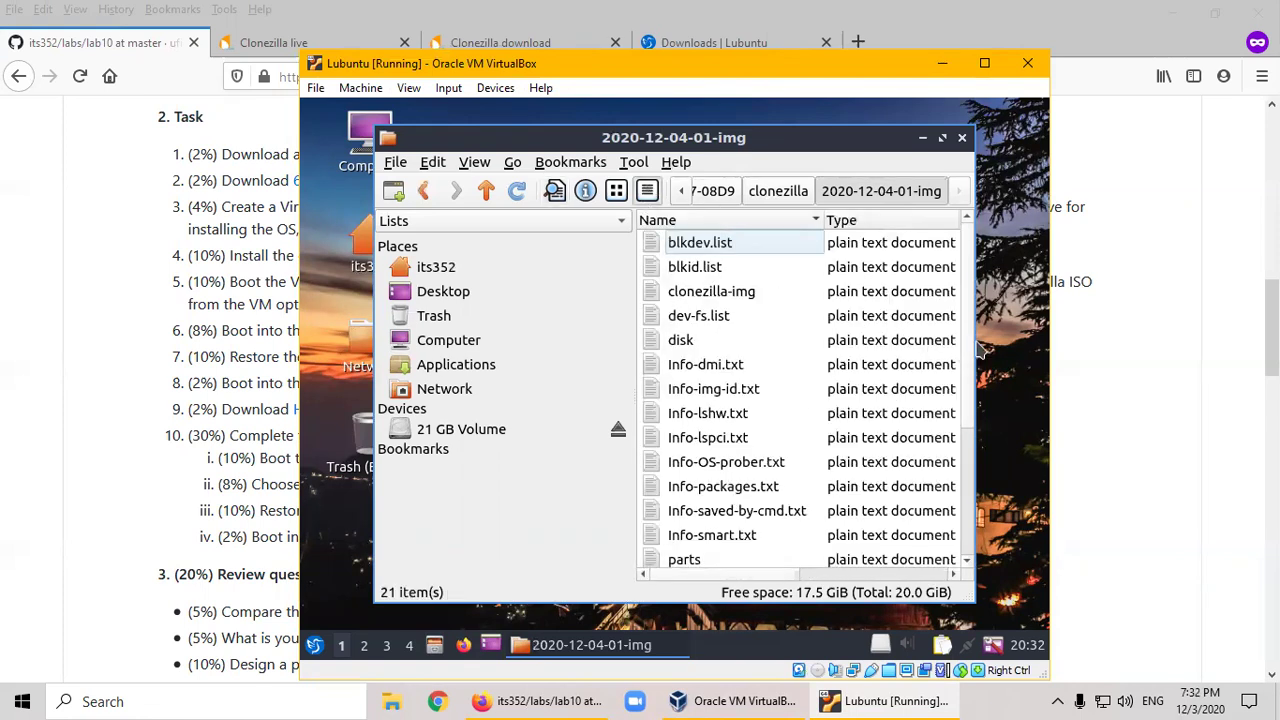
drag(977, 348, 1017, 352)
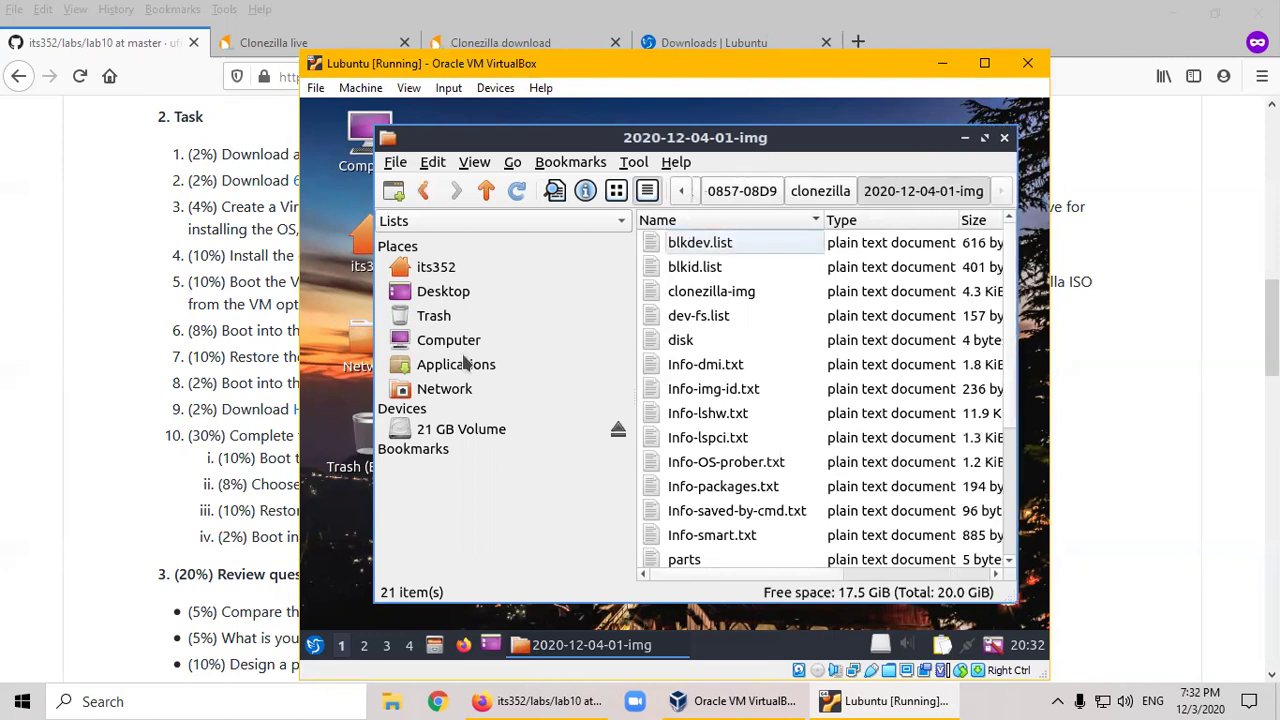
click(372, 336)
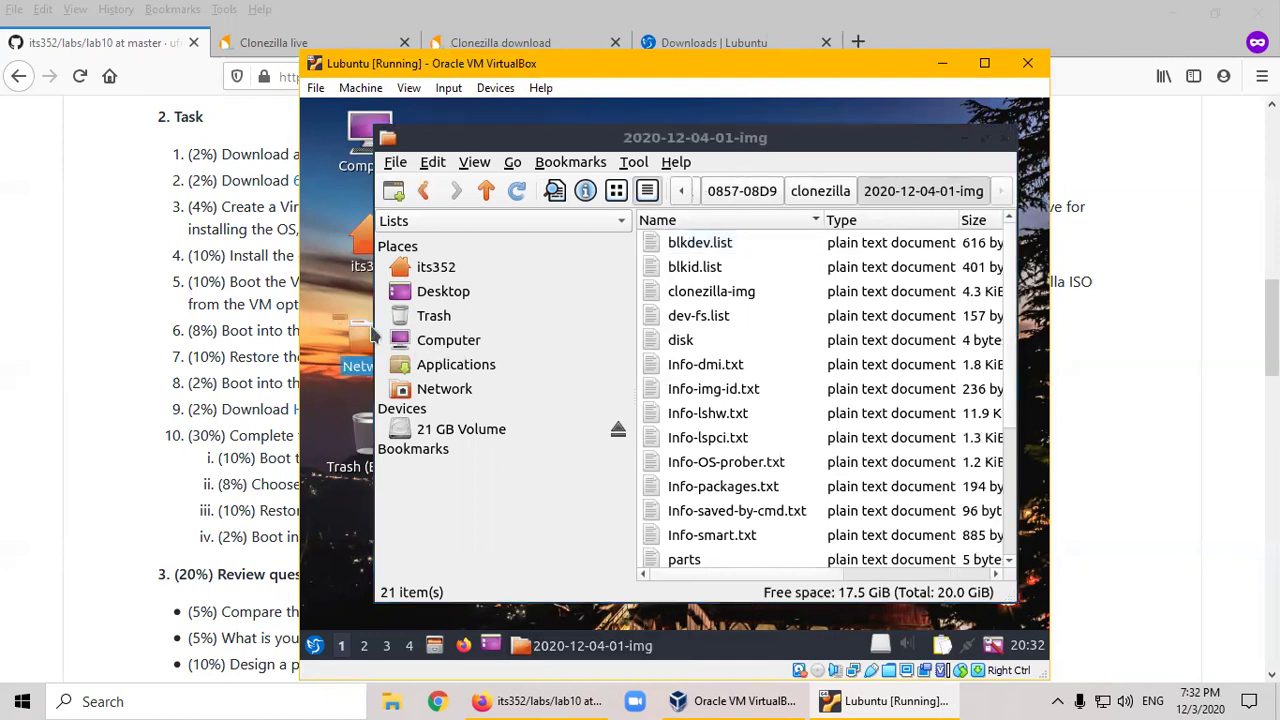
click(677, 141)
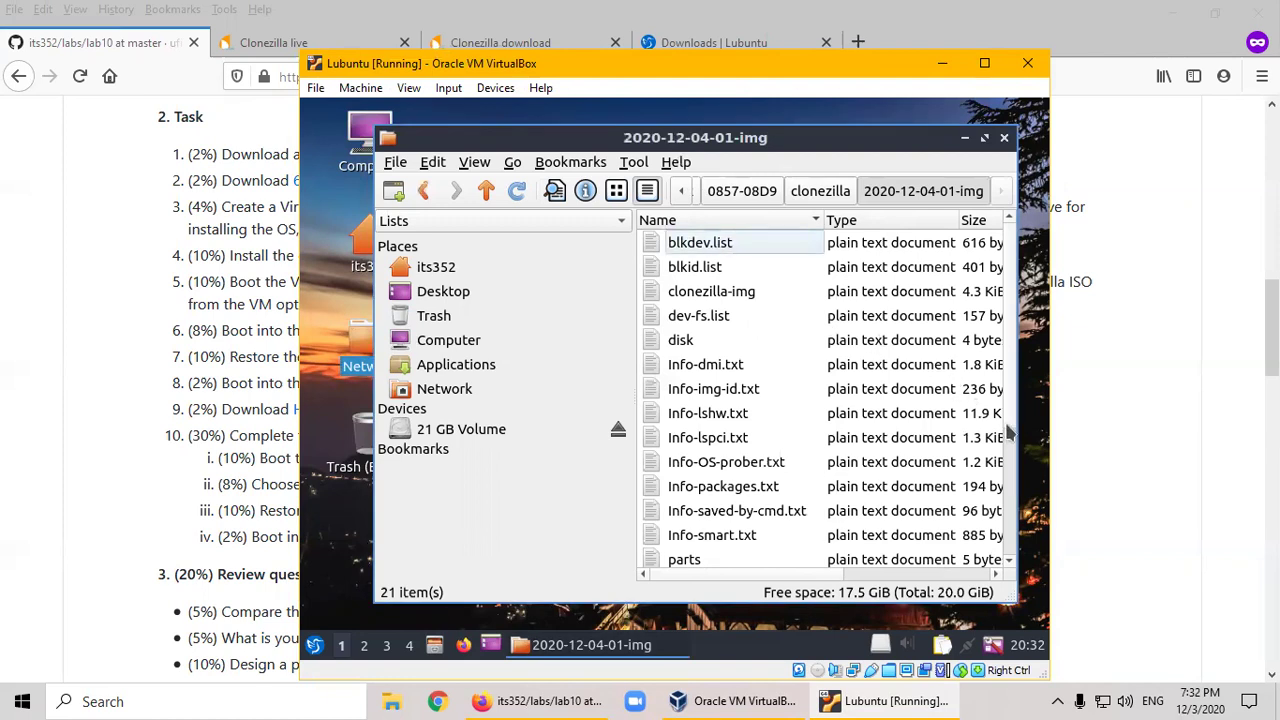
drag(1012, 310, 1010, 450)
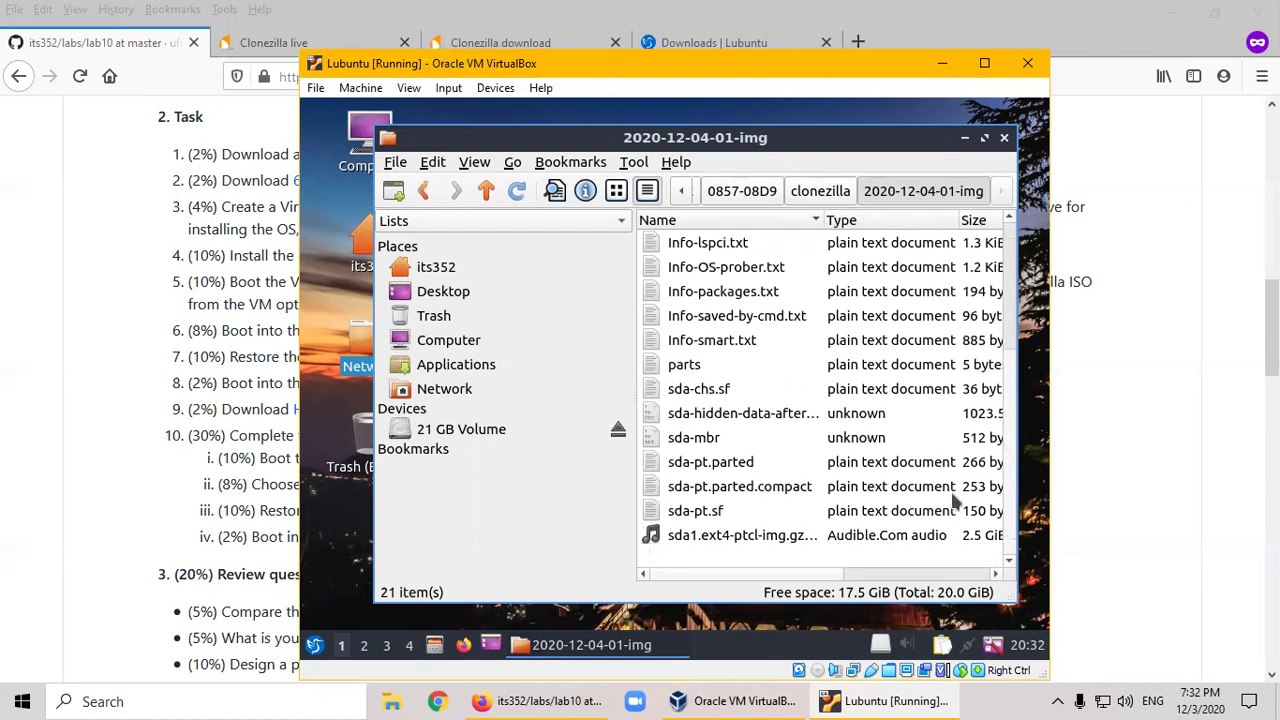
- Check the full name, type and size of the sda1.ext4-ptcl-img file, and close the file manager
click(791, 545)
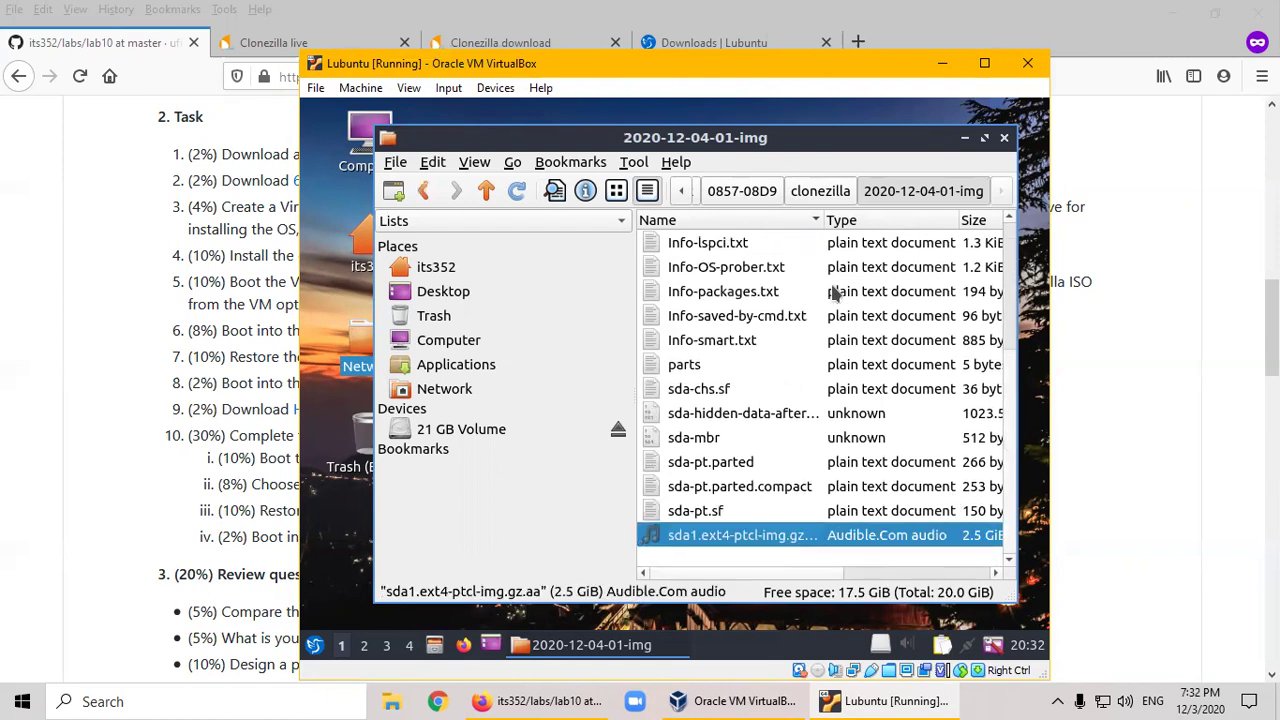
drag(822, 220, 845, 220)
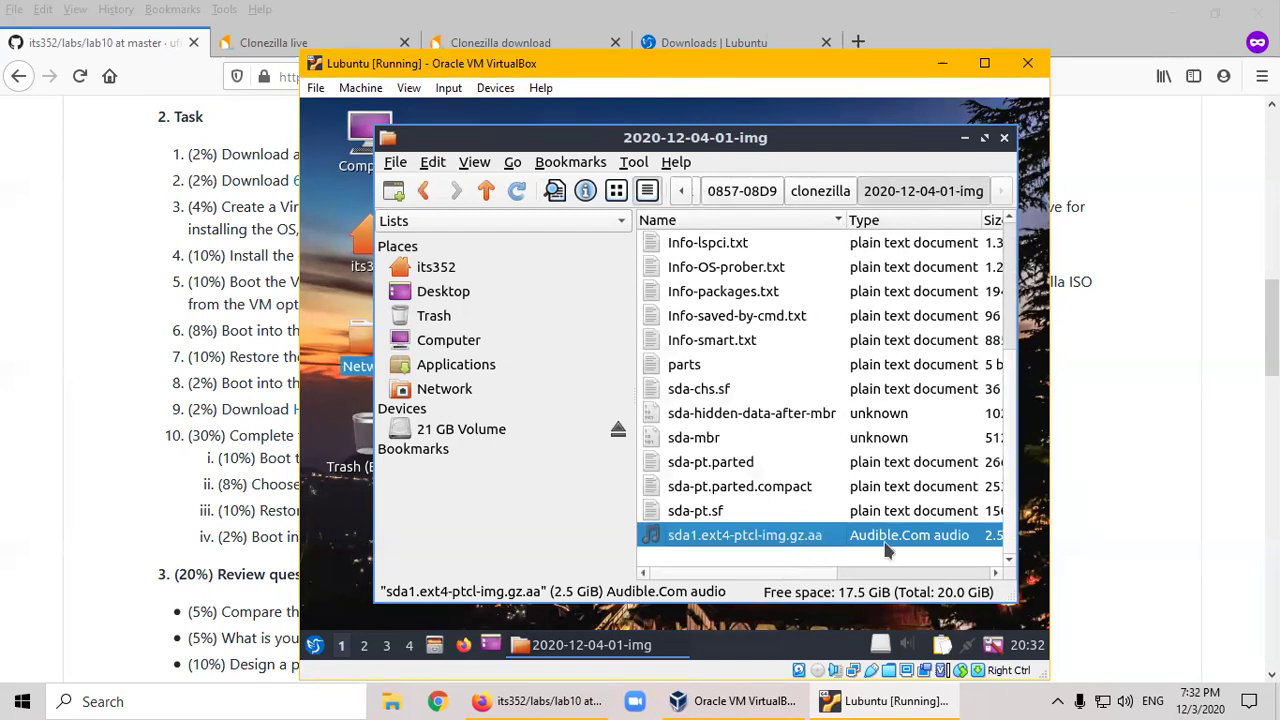
drag(810, 575, 878, 577)
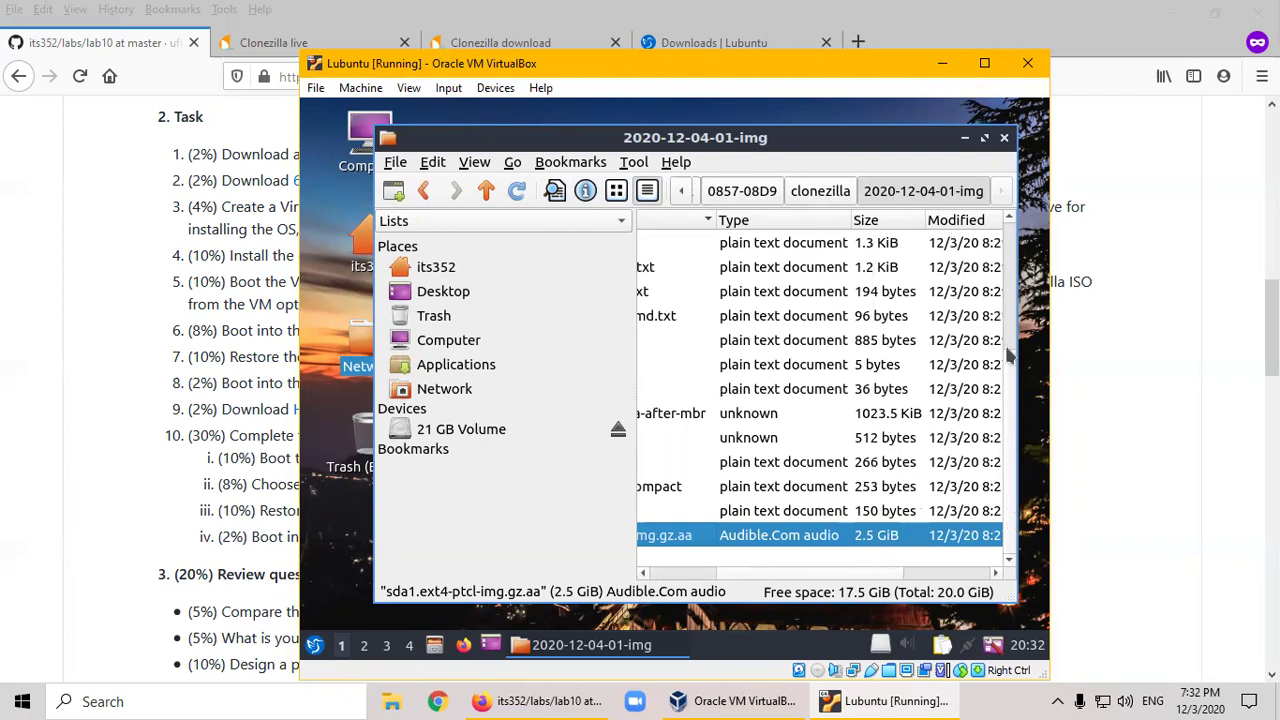
drag(1010, 380, 1007, 475)
drag(877, 575, 792, 570)
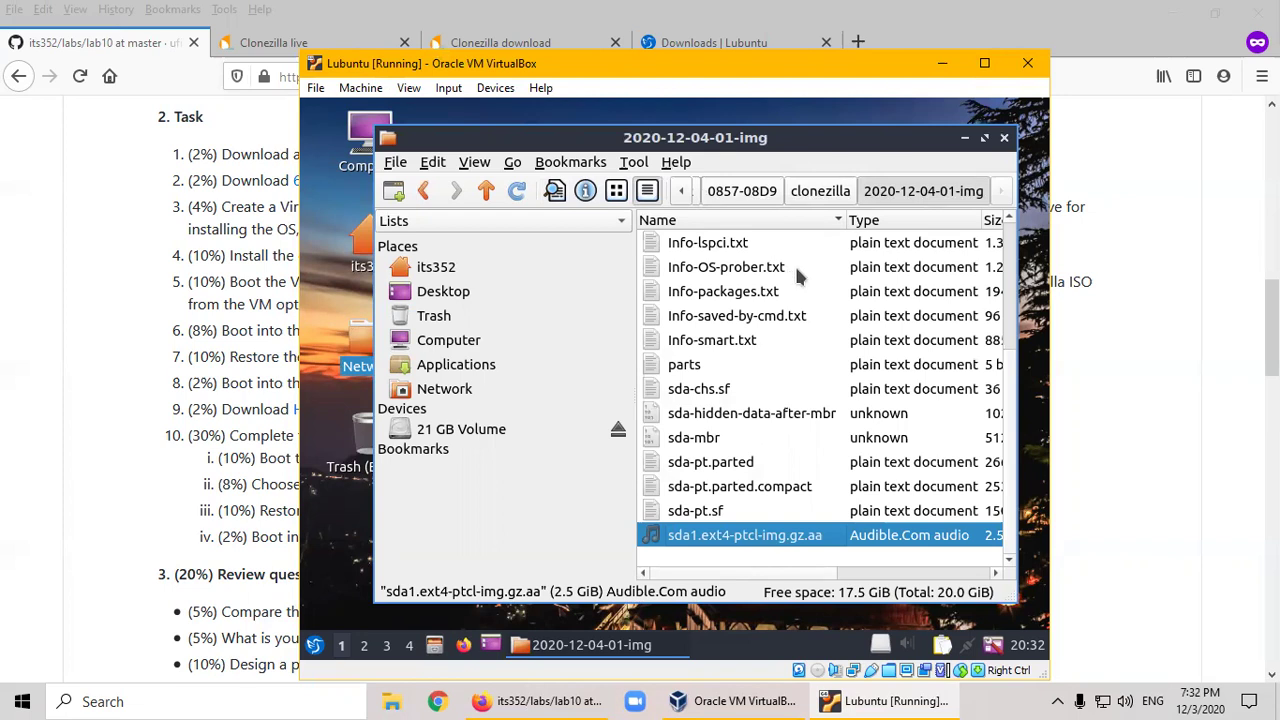
click(1003, 138)
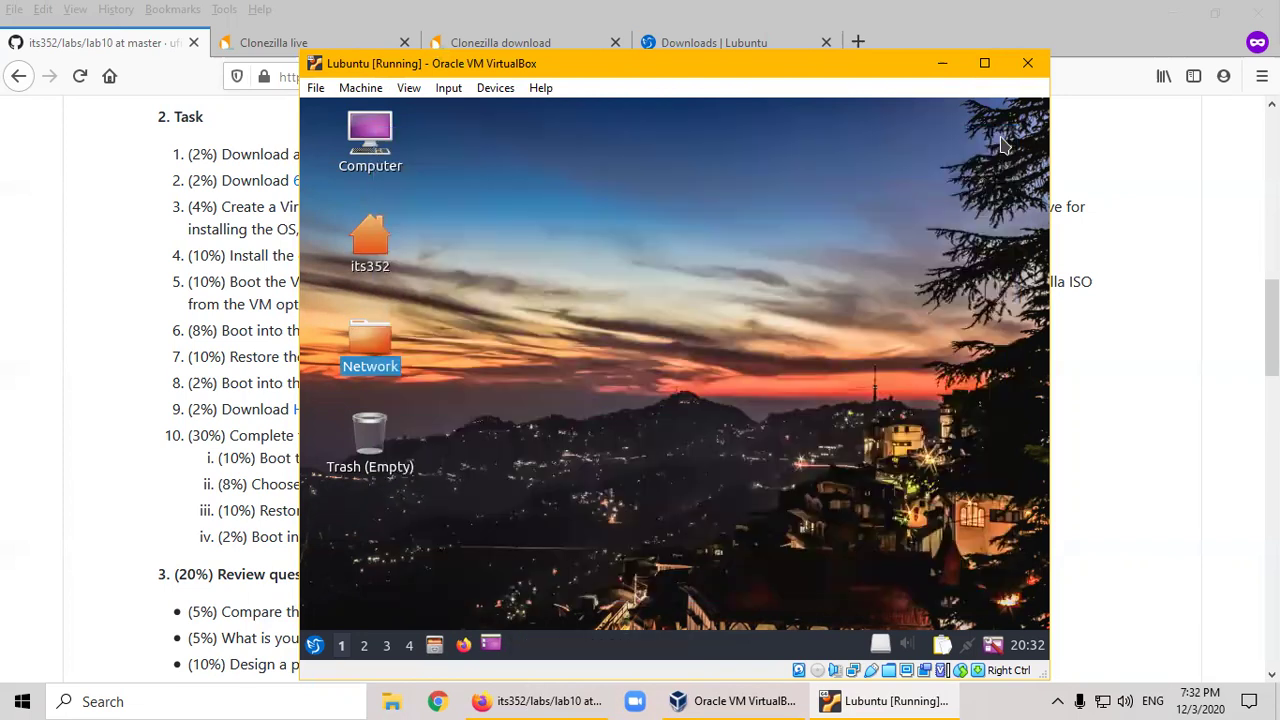
- Read task 6 about deleting critical files on the lab10 page in the browser, and return to the Lubuntu virtual machine
click(175, 335)
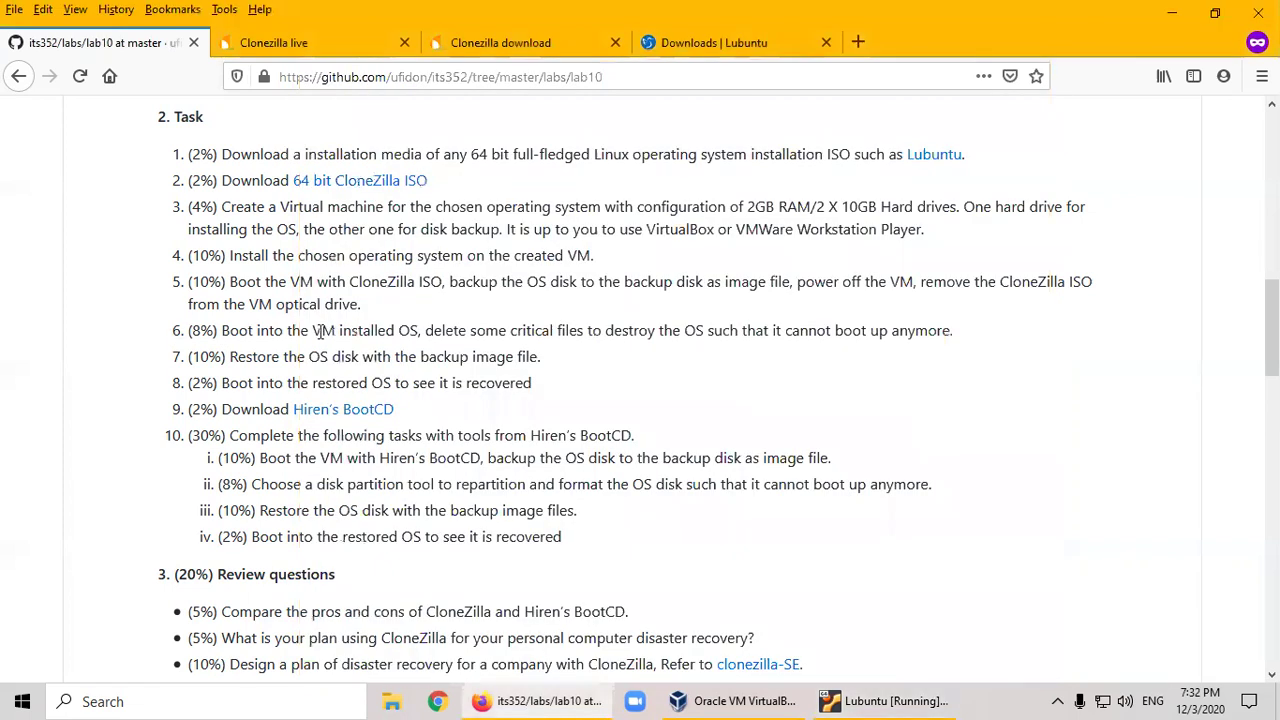
drag(454, 331, 658, 331)
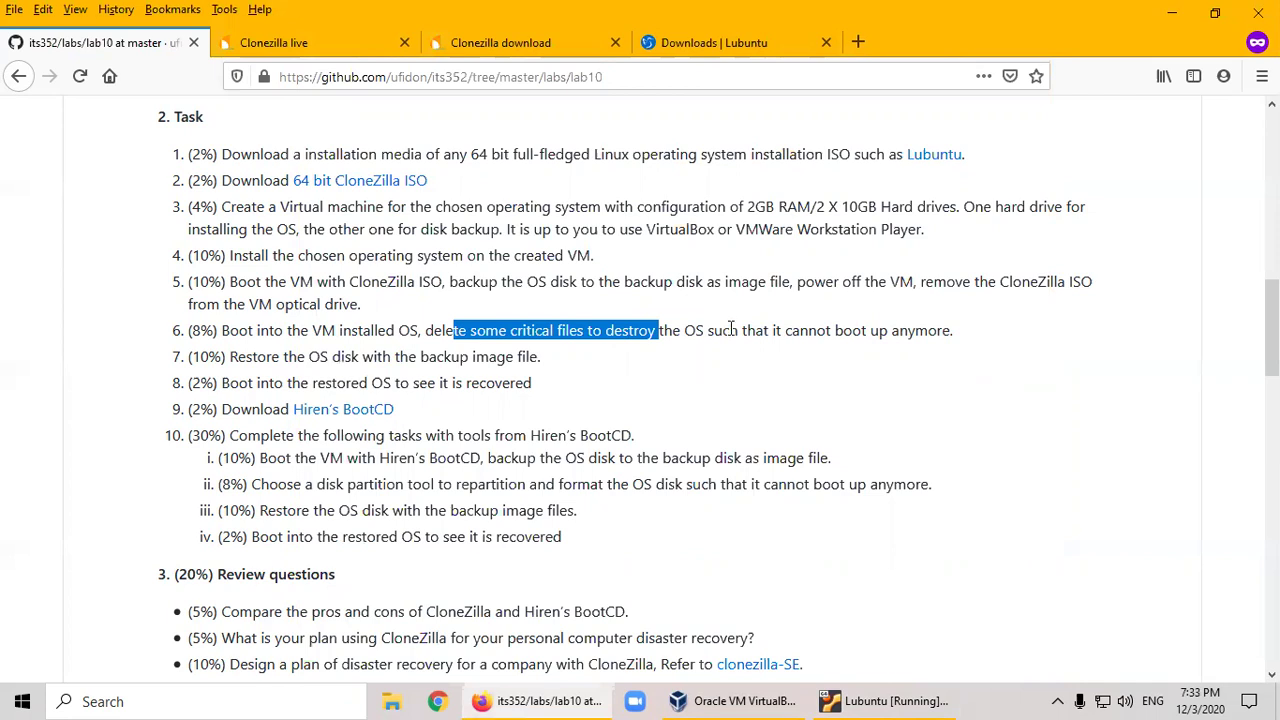
click(882, 697)
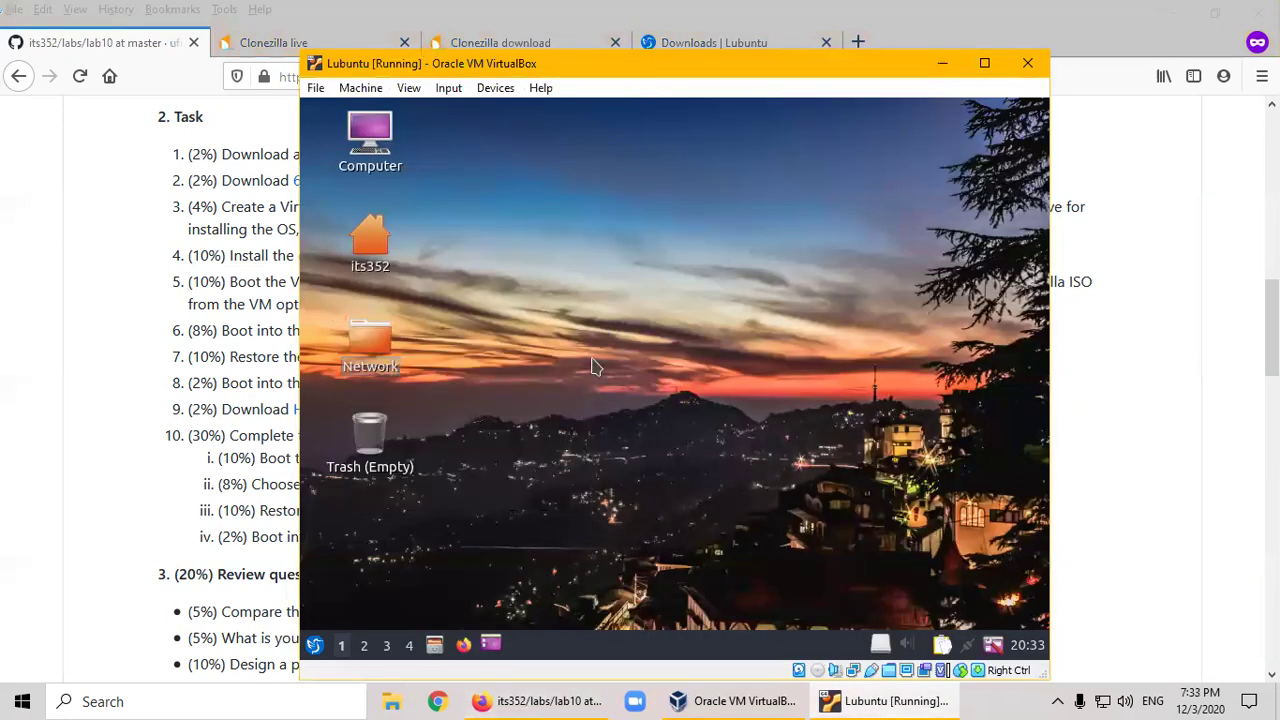
- Force-delete the /boot/ and /etc/ directories recursively with sudo rm -rf in QTerminal, entering the account password
click(315, 645)
mouse_move(411, 442)
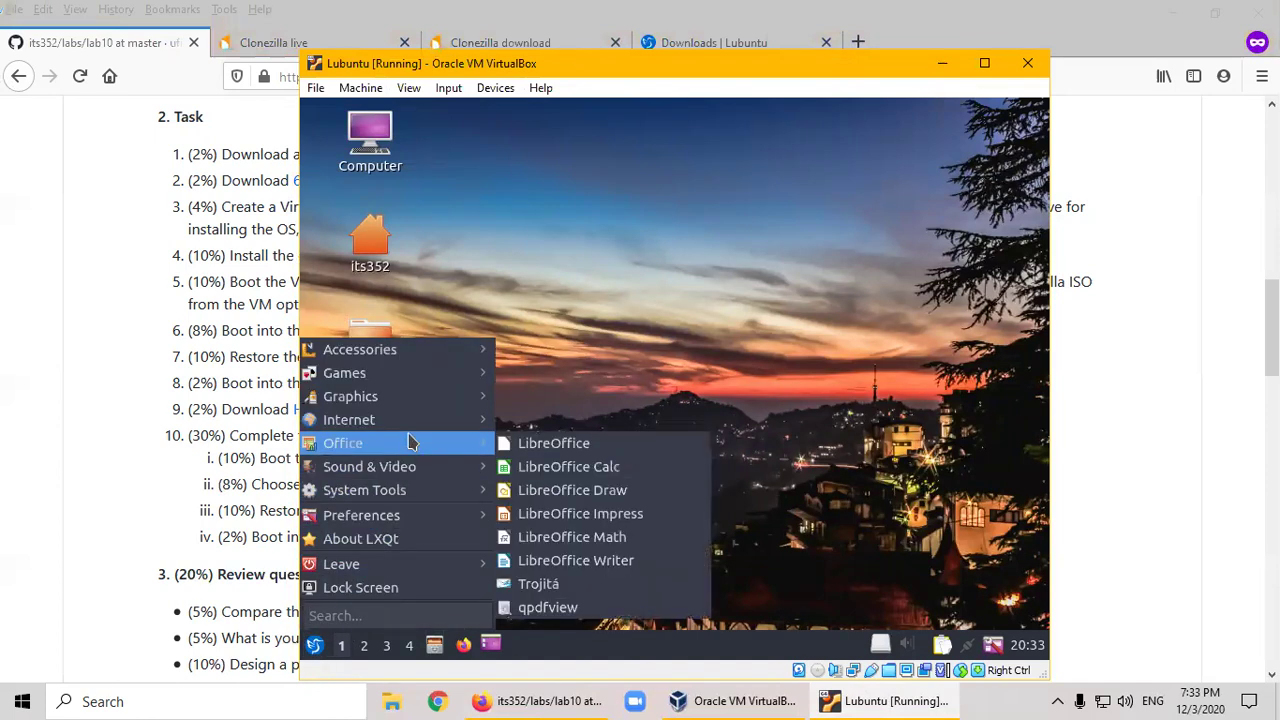
mouse_move(414, 492)
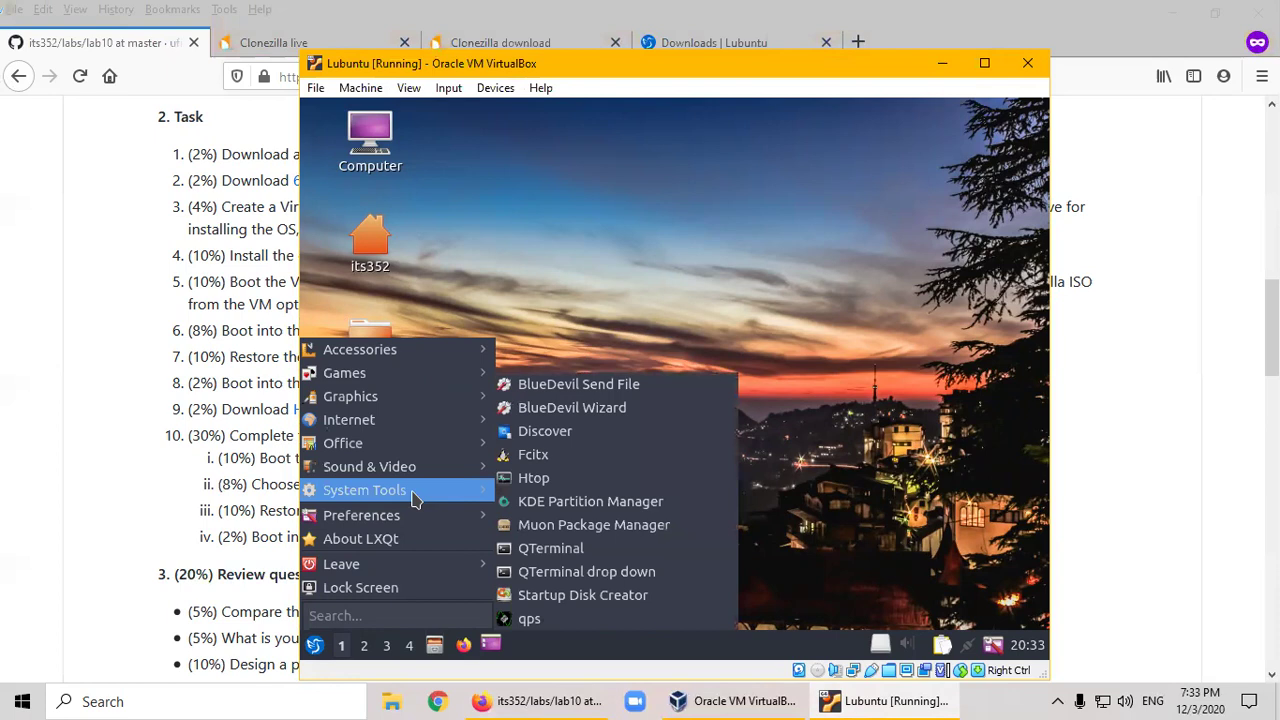
click(590, 550)
text(sudo rm )
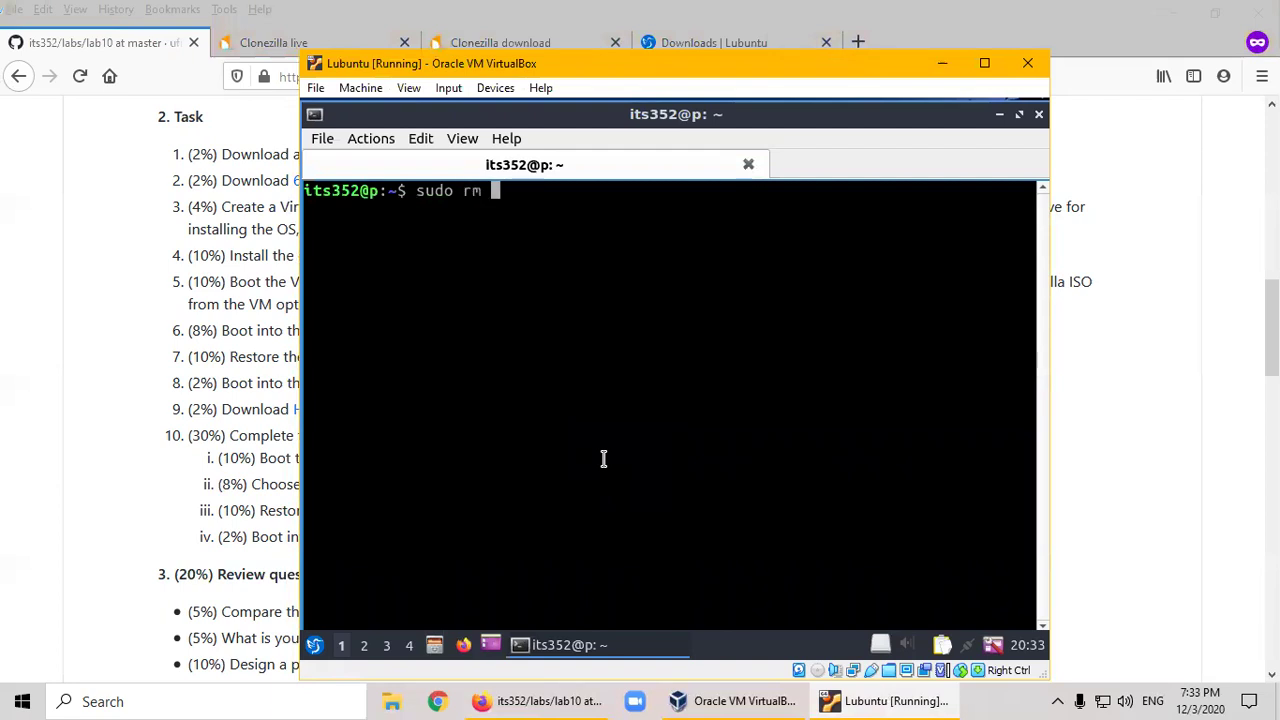
text(-rf /boot/)
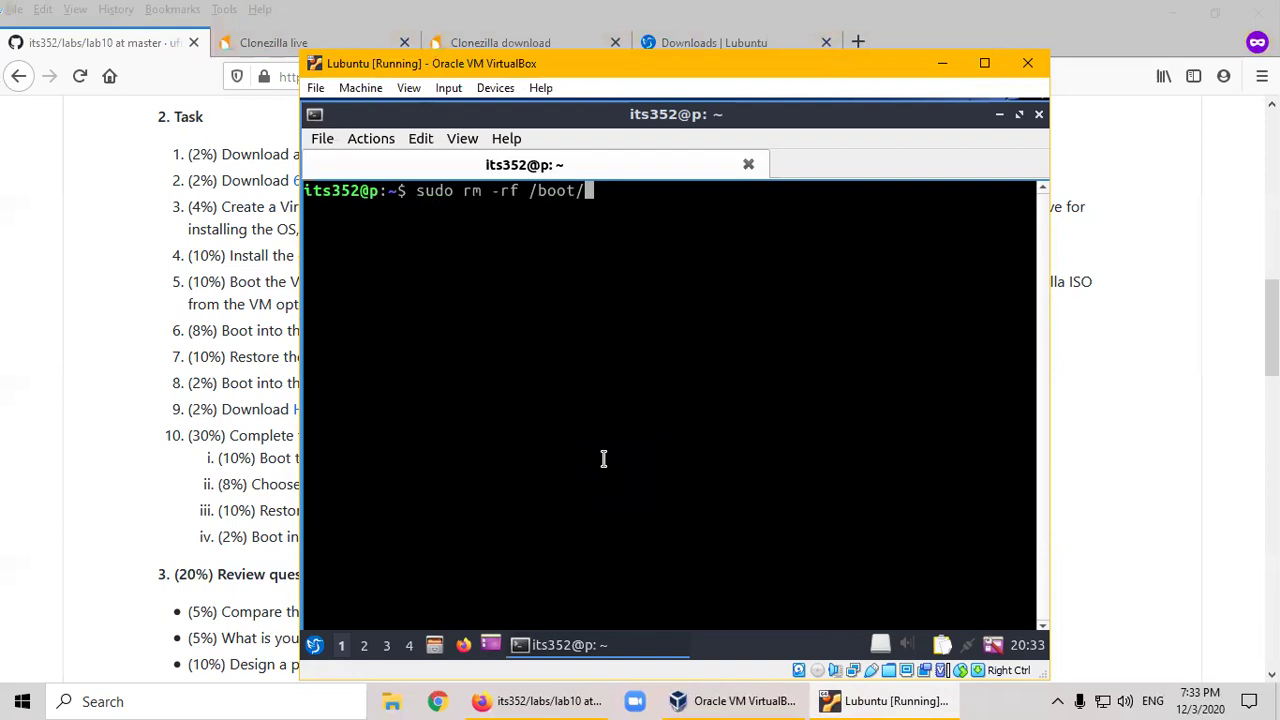
key(Return)
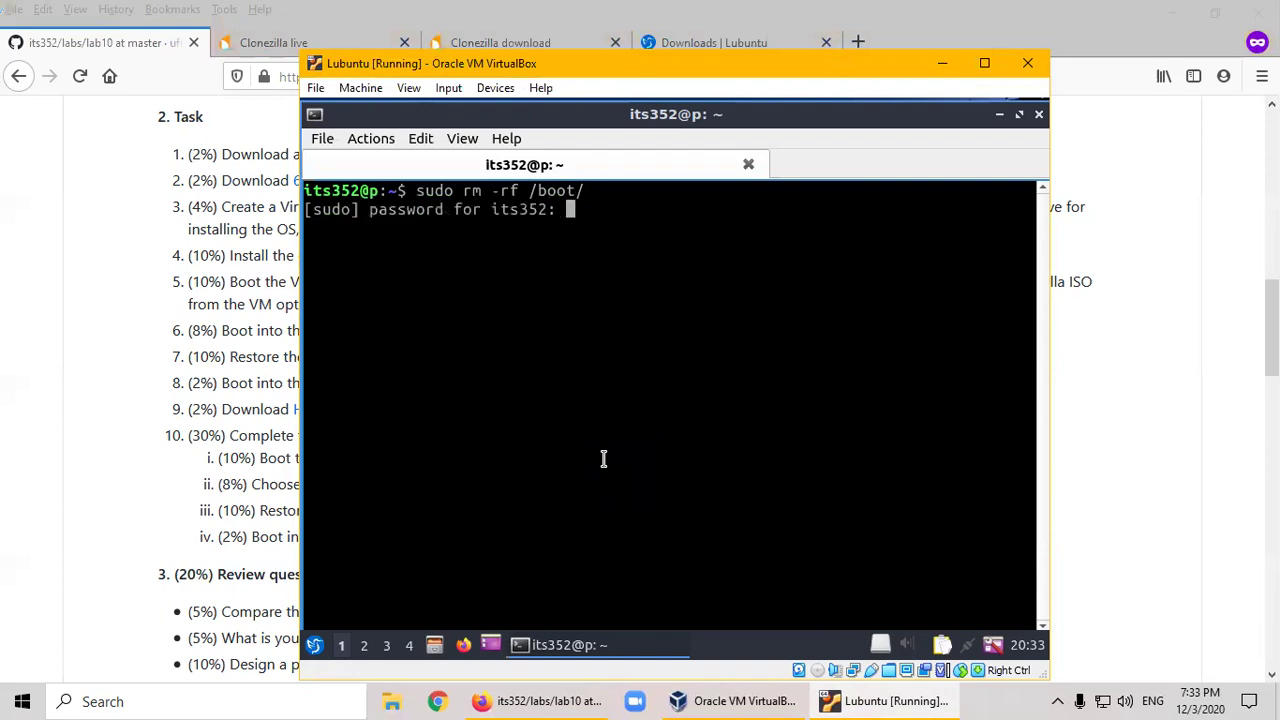
key(Return)
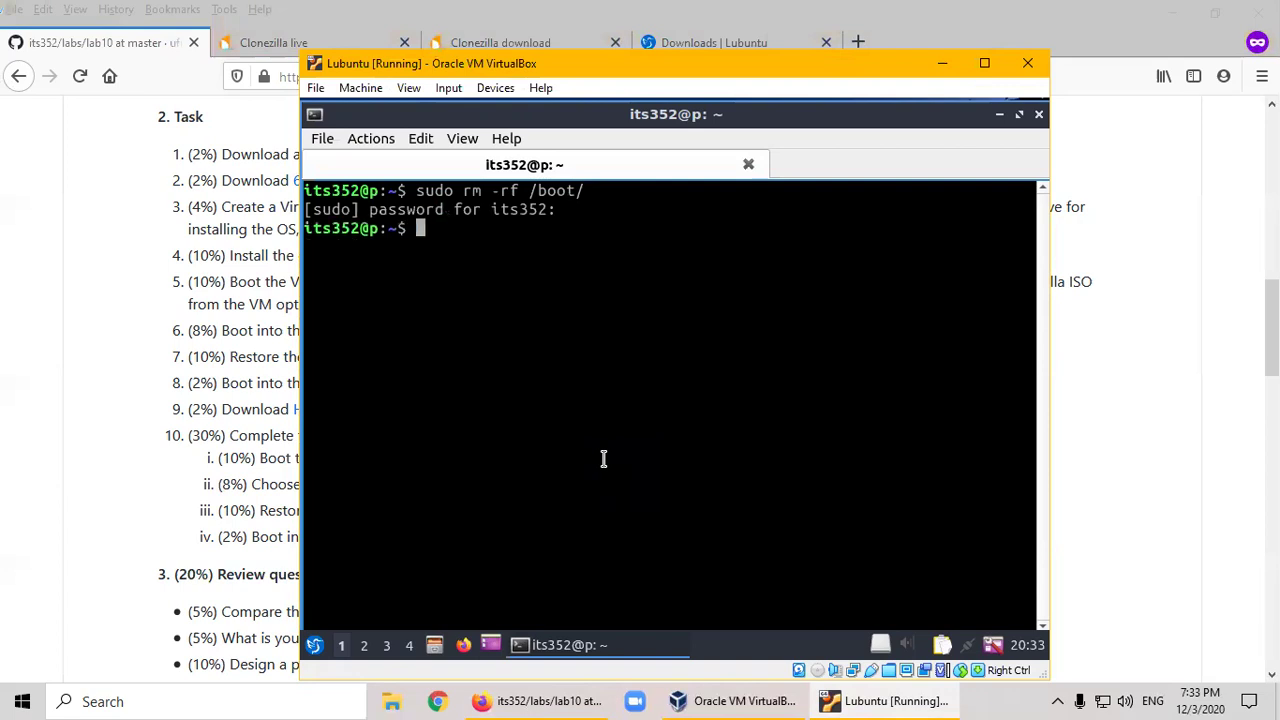
key(Up)
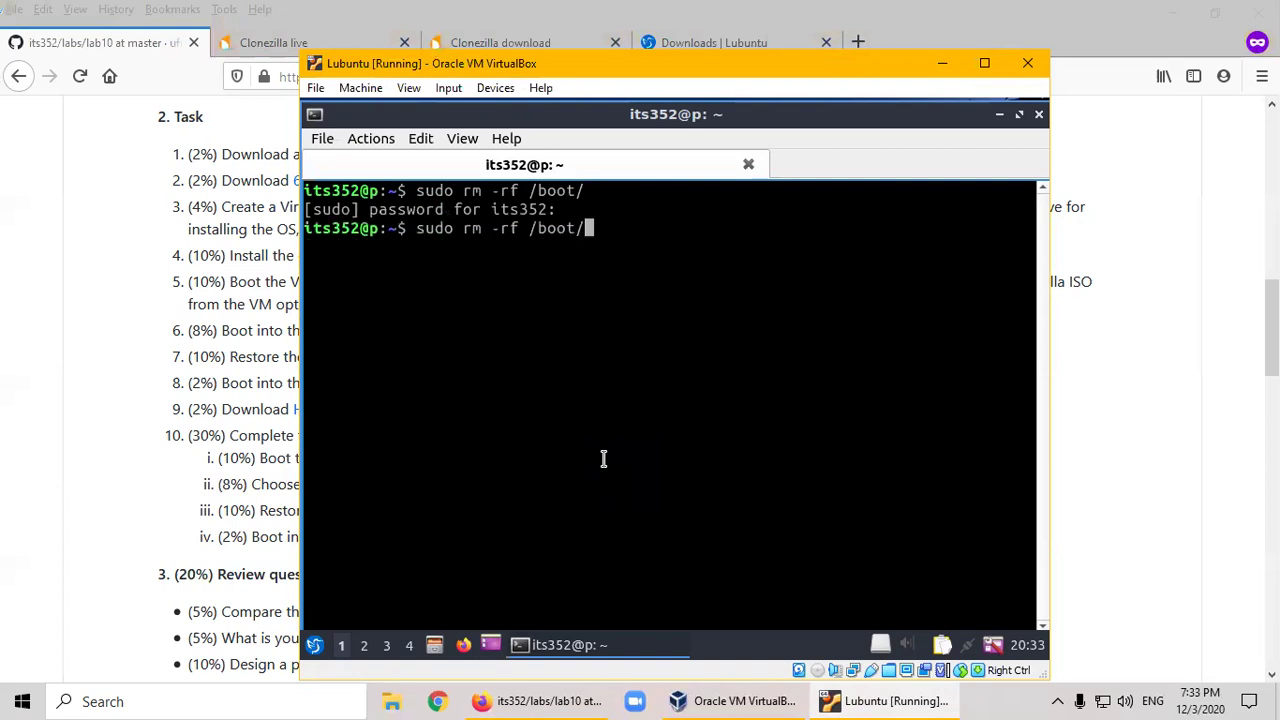
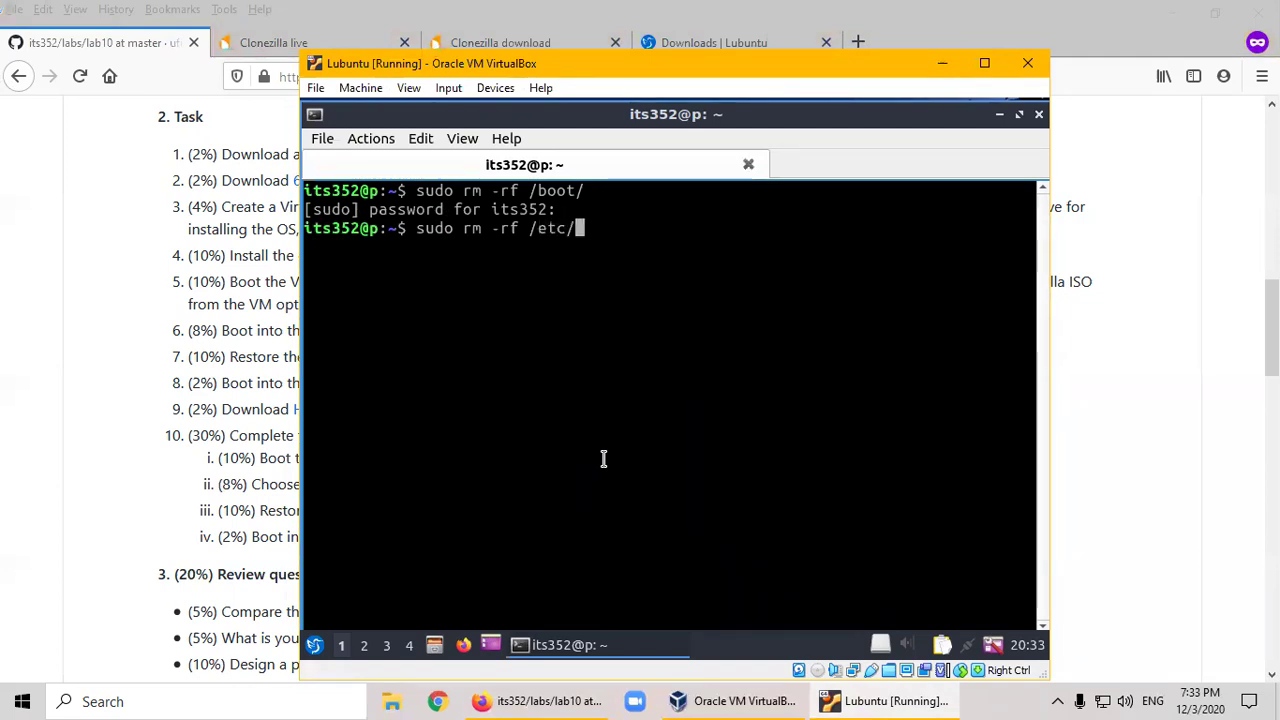
key(Return)
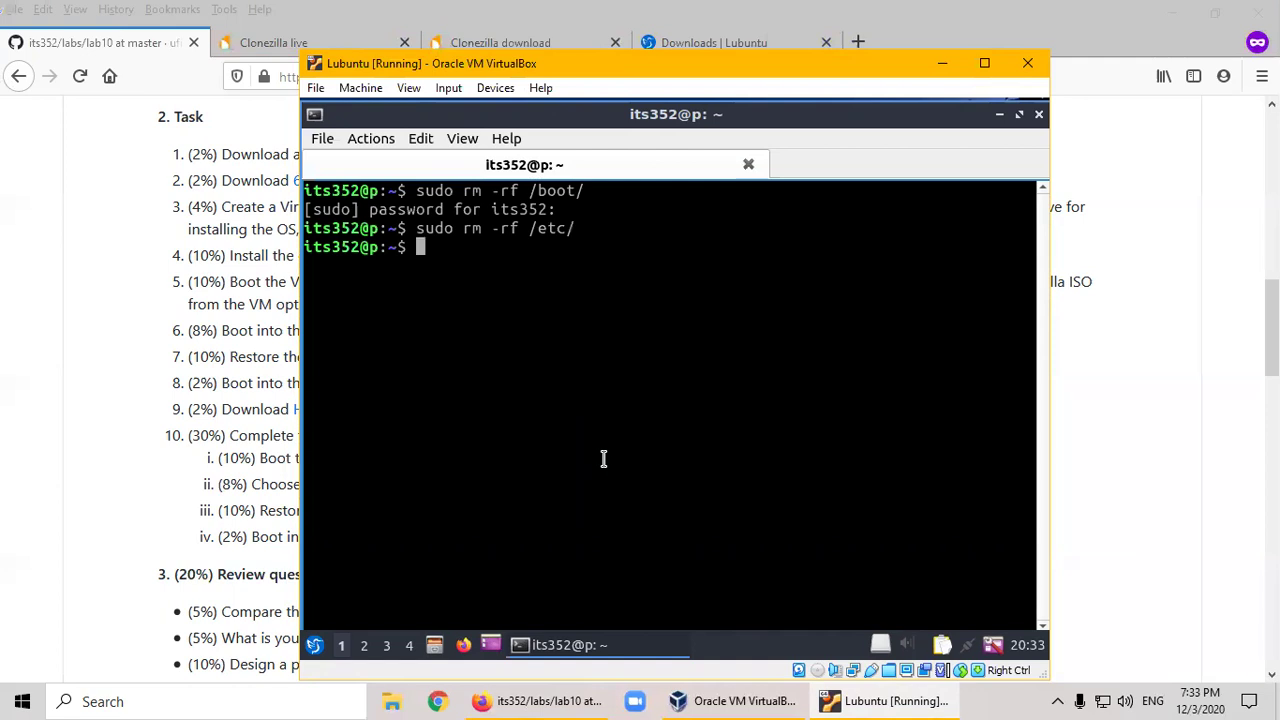
- Try to shut down Lubuntu with the poweroff command, and close the terminal
text(poweroff)
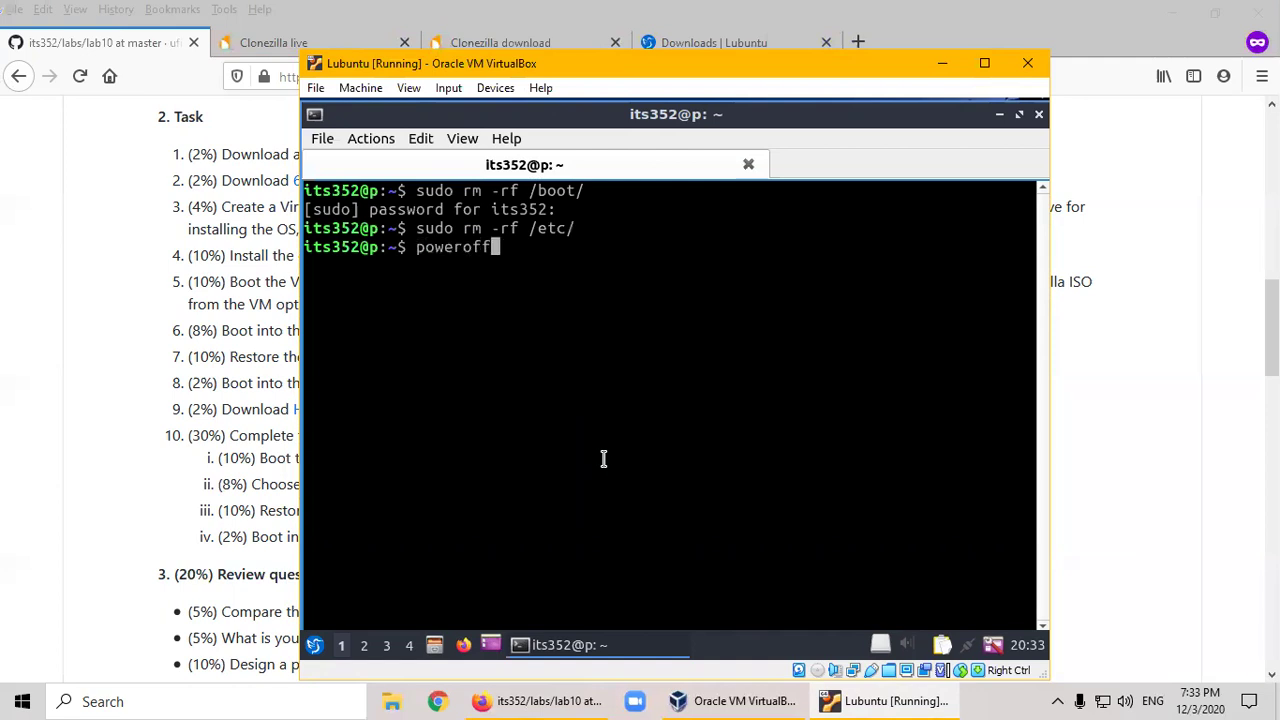
key(Return)
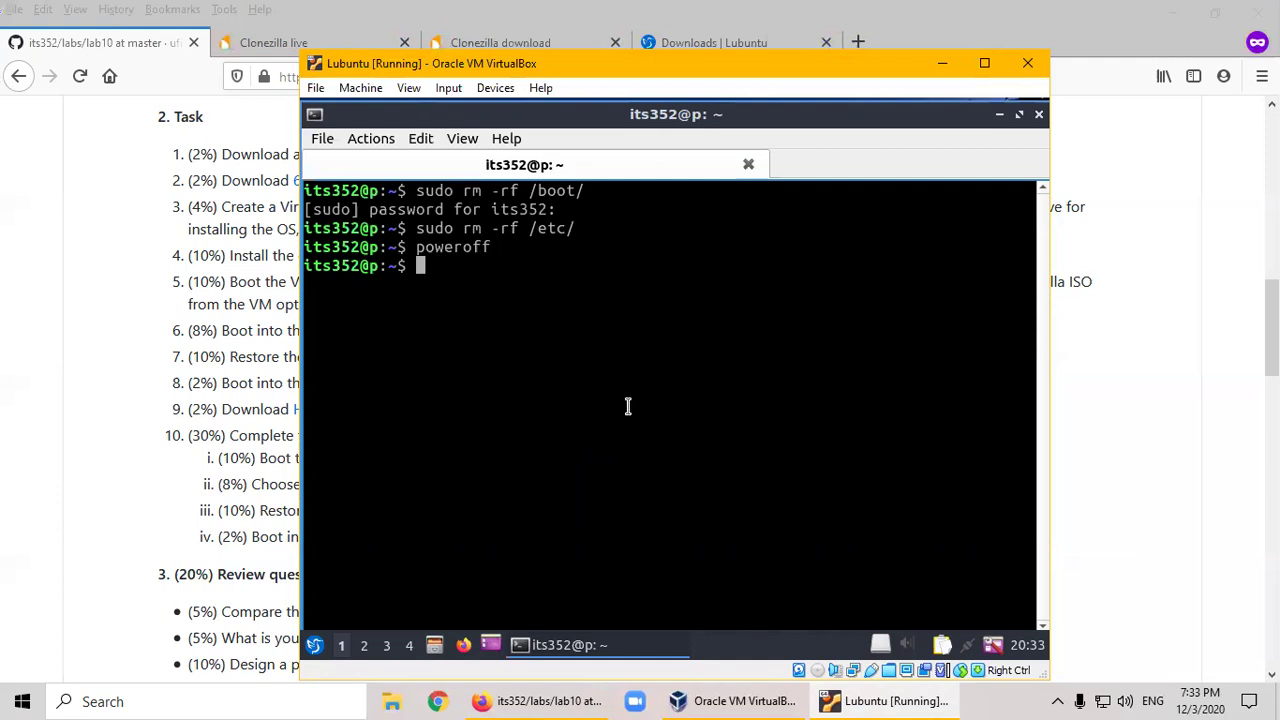
click(1039, 116)
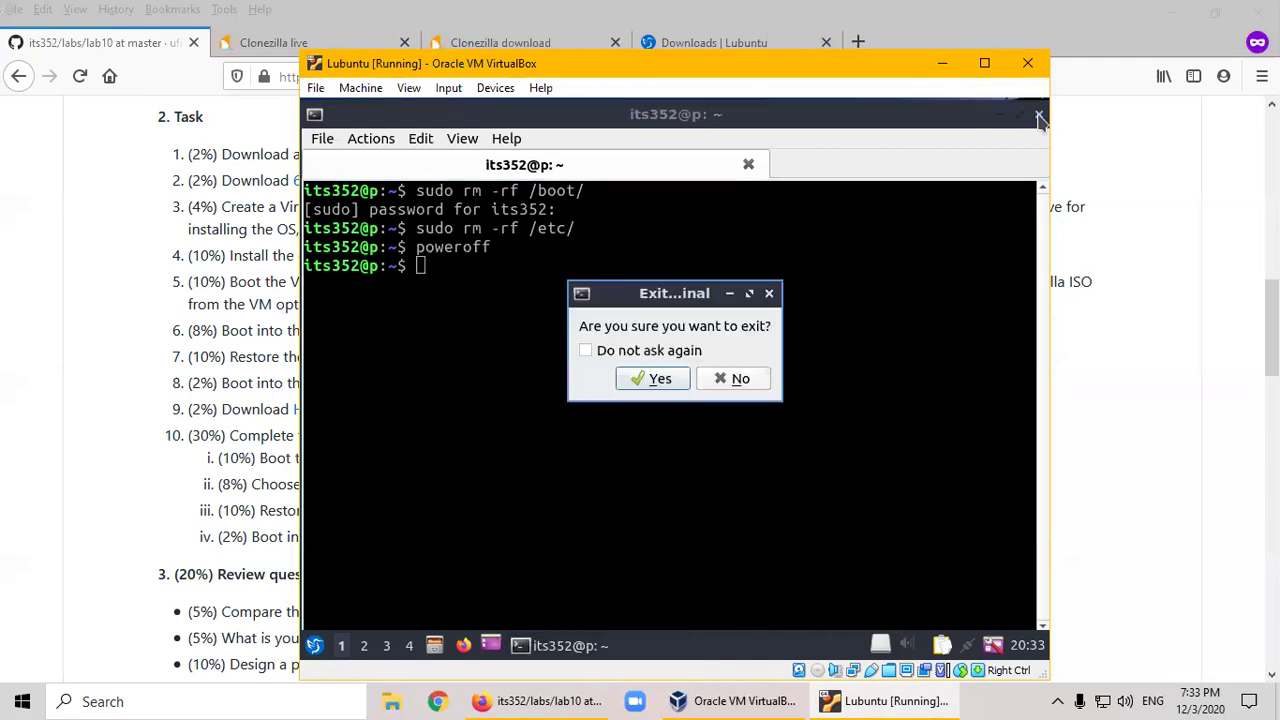
click(648, 379)
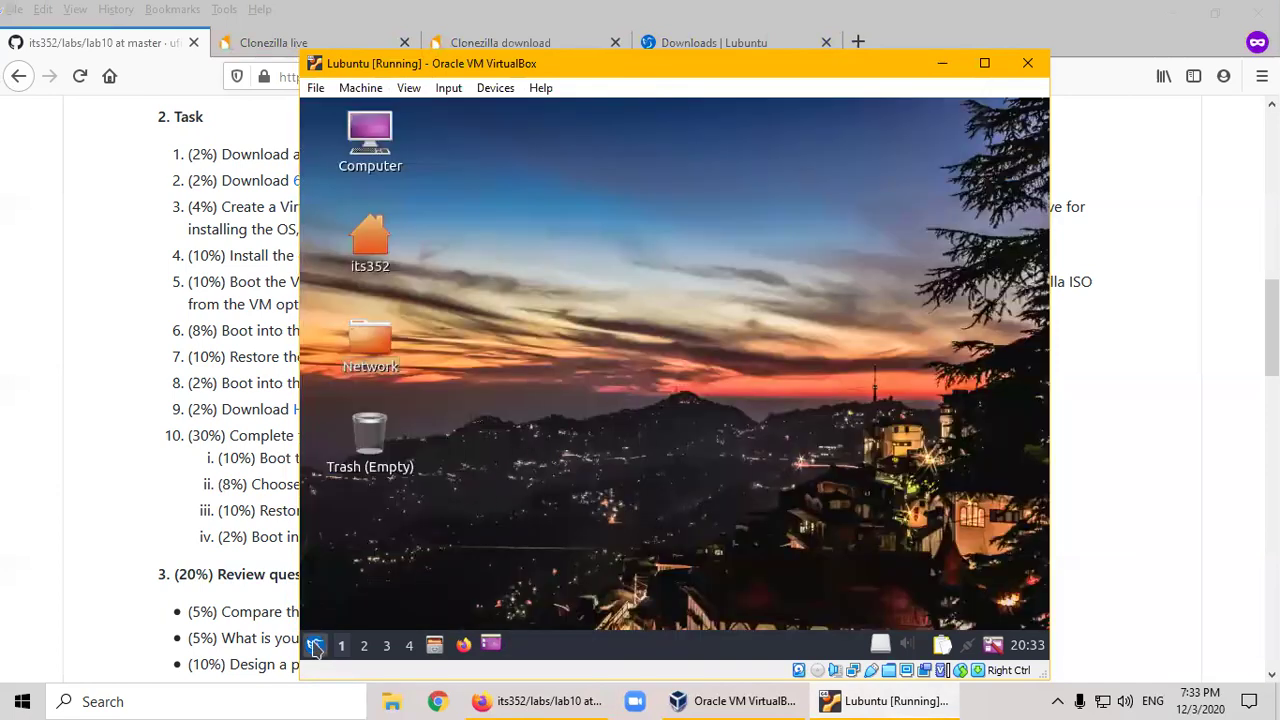
- Try repeatedly to shut down Lubuntu from its desktop Leave options
click(314, 645)
mouse_move(375, 572)
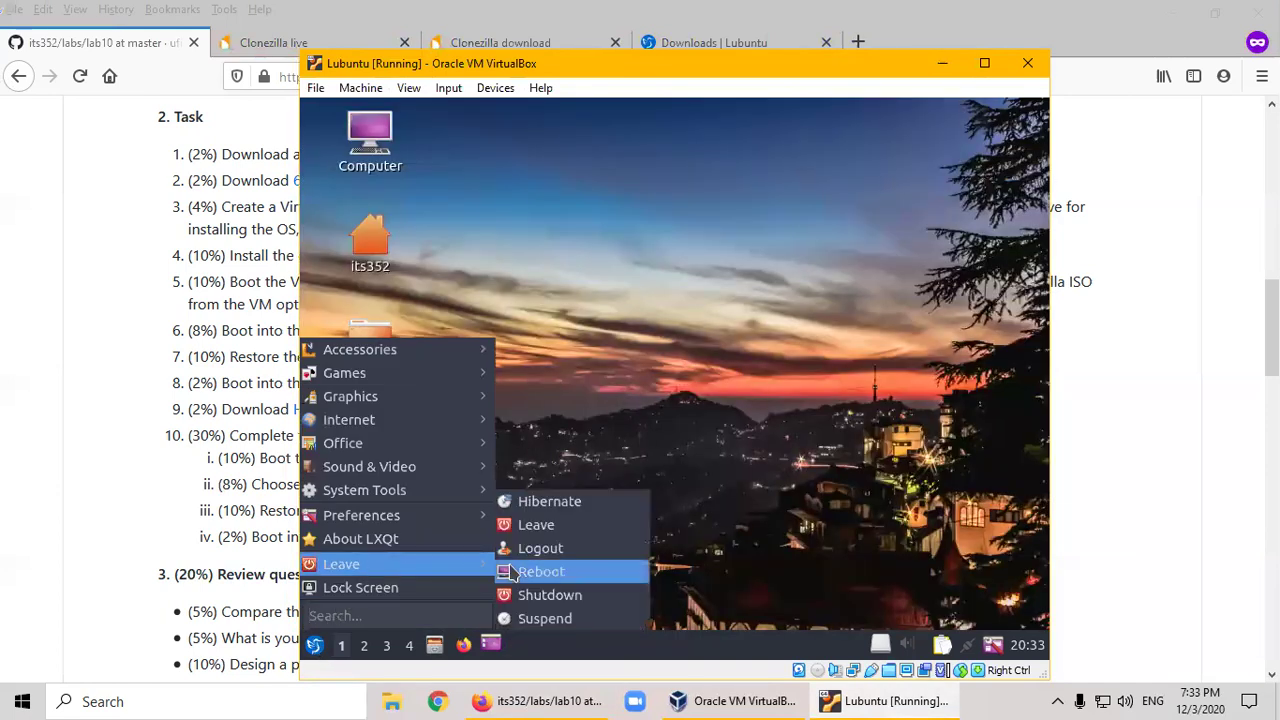
click(547, 597)
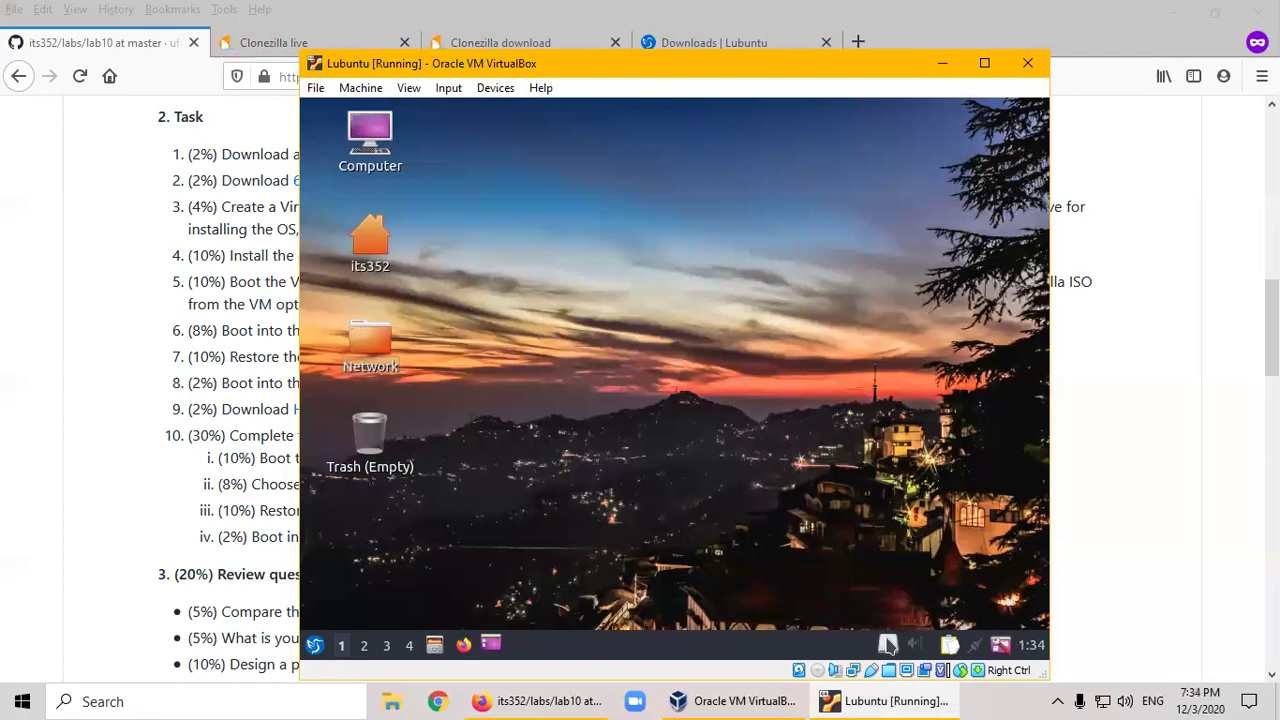
right_click(576, 304)
click(497, 421)
click(315, 646)
mouse_move(405, 565)
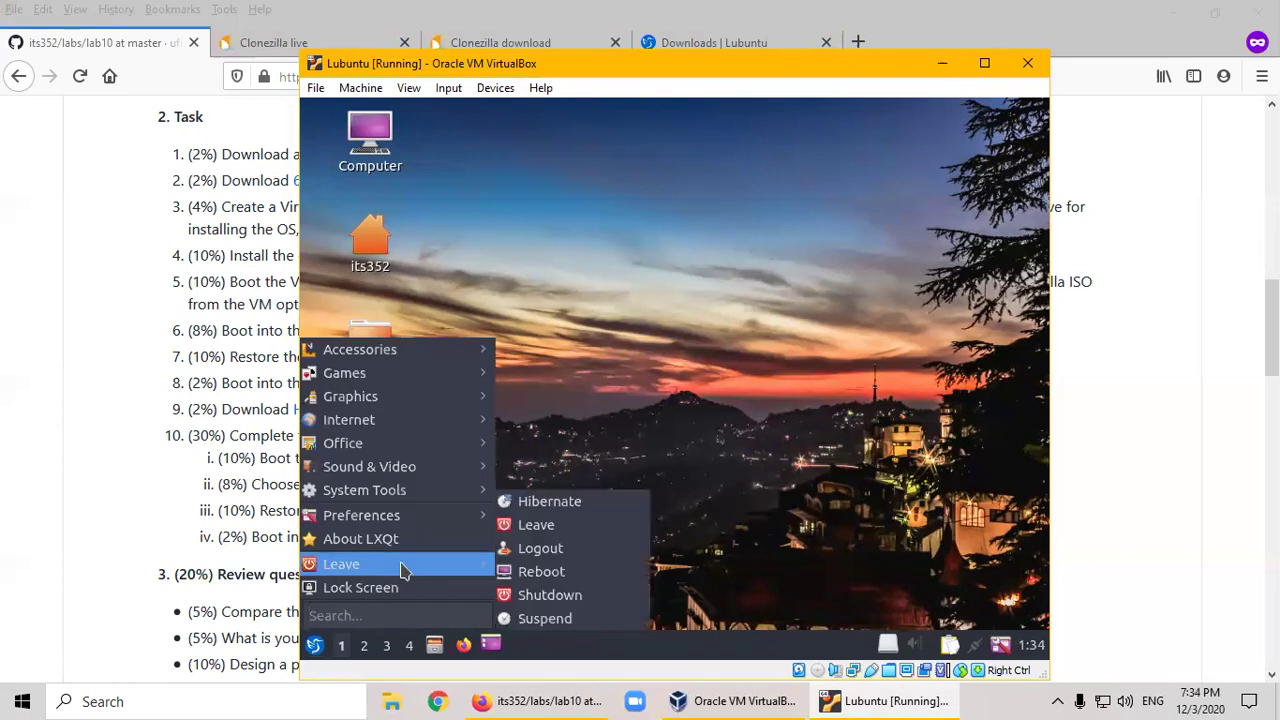
click(561, 597)
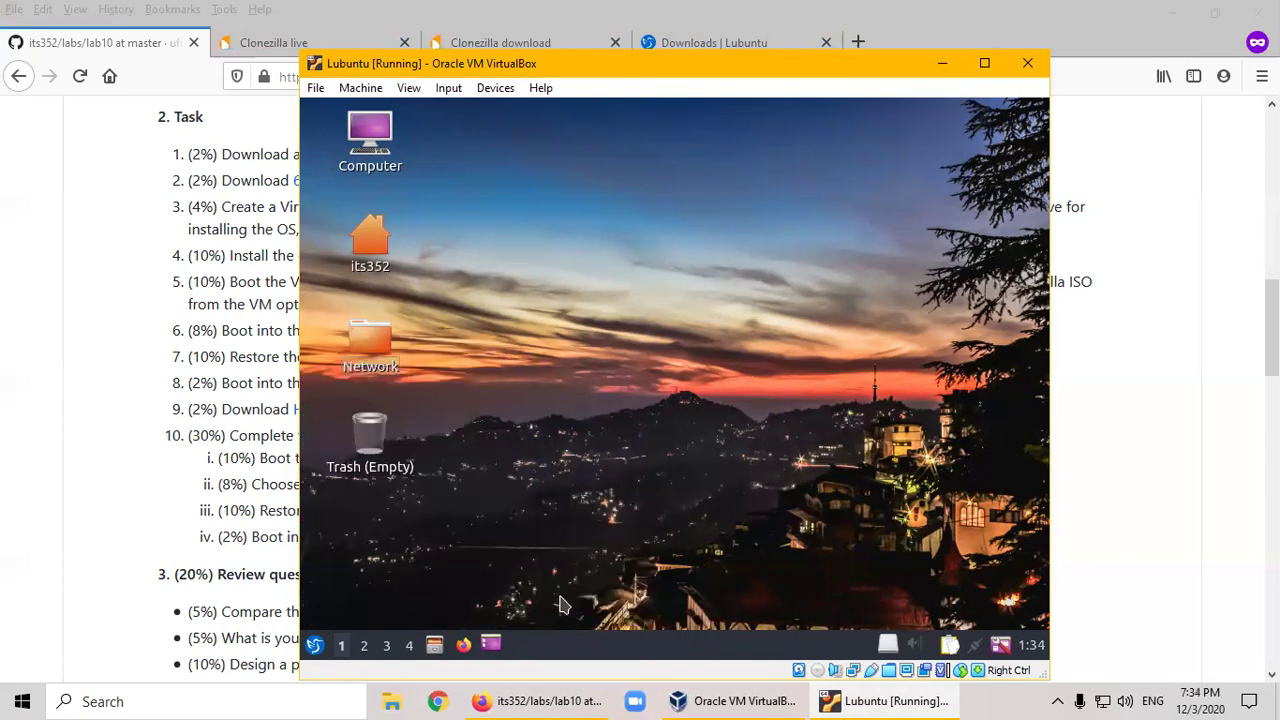
click(312, 646)
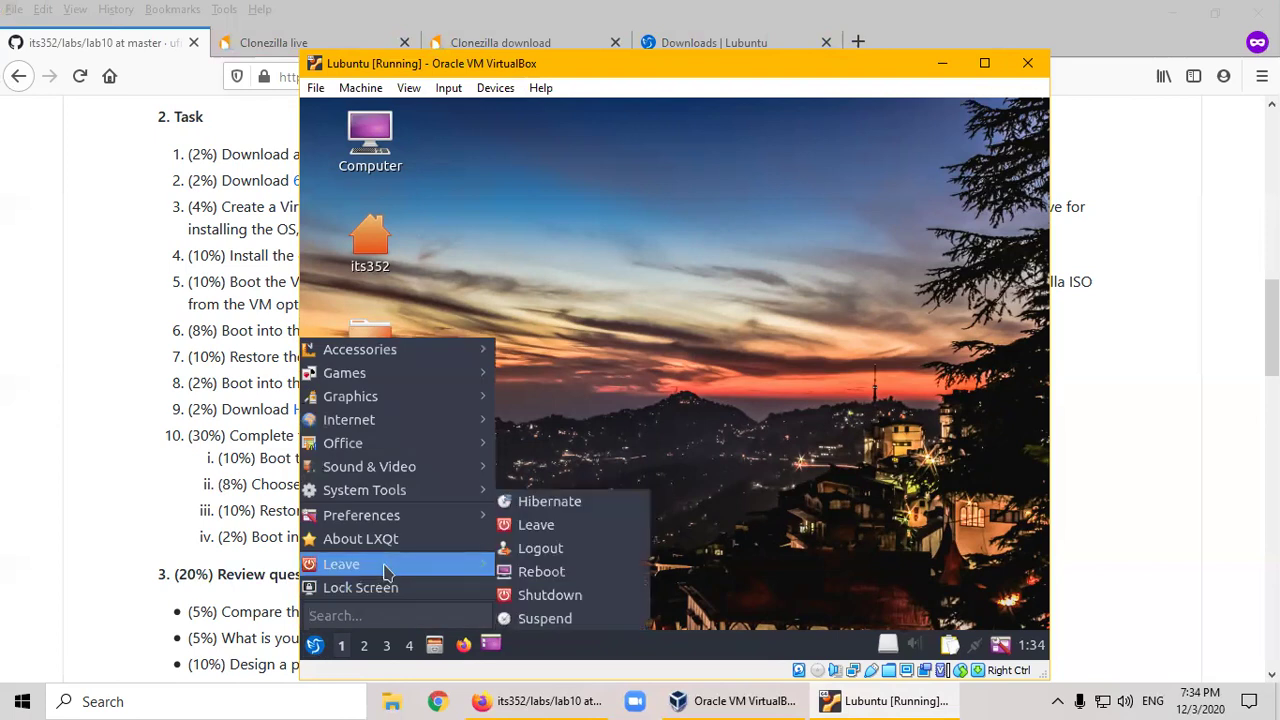
click(556, 597)
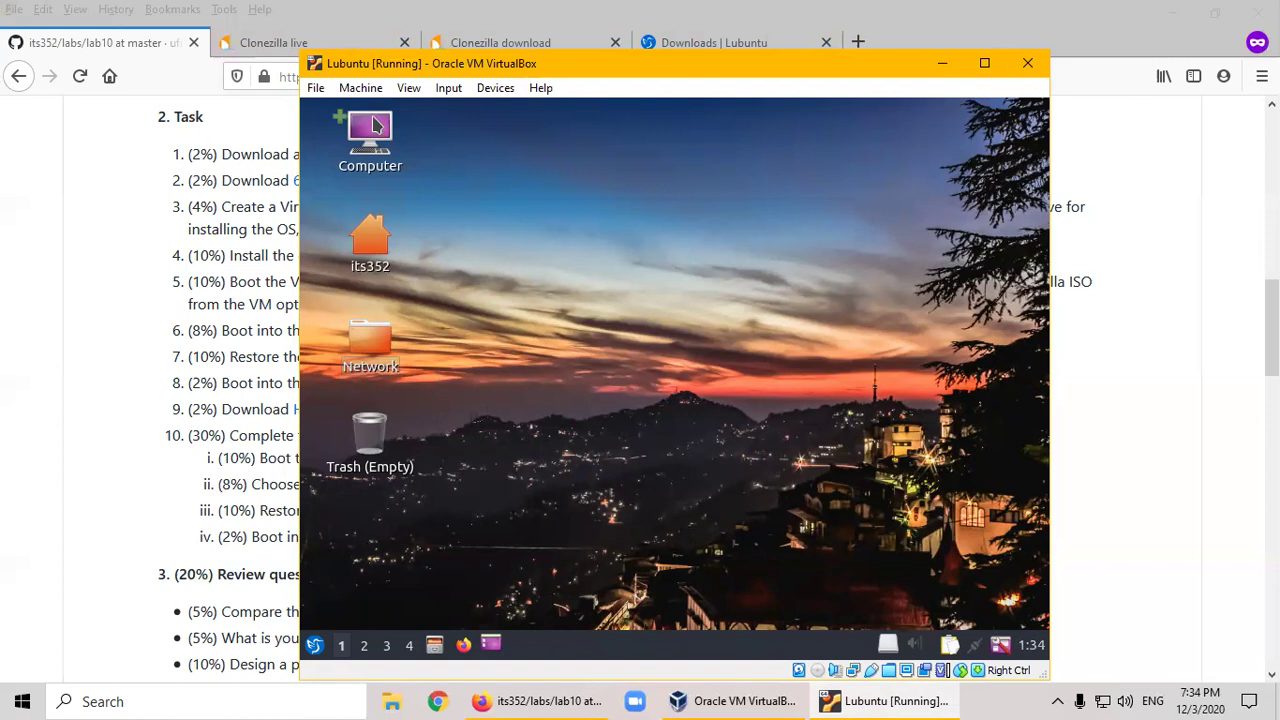
- Send an ACPI shutdown to the Lubuntu virtual machine, and start it again from VirtualBox Manager
click(358, 90)
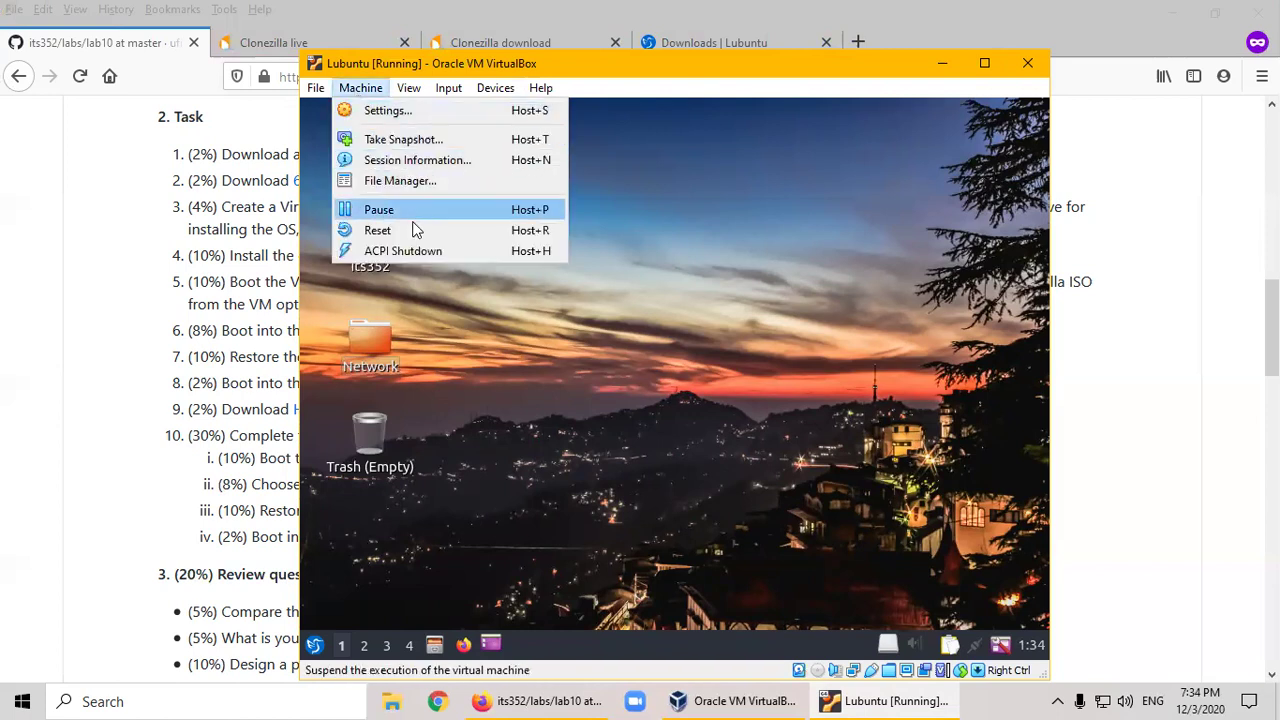
click(403, 251)
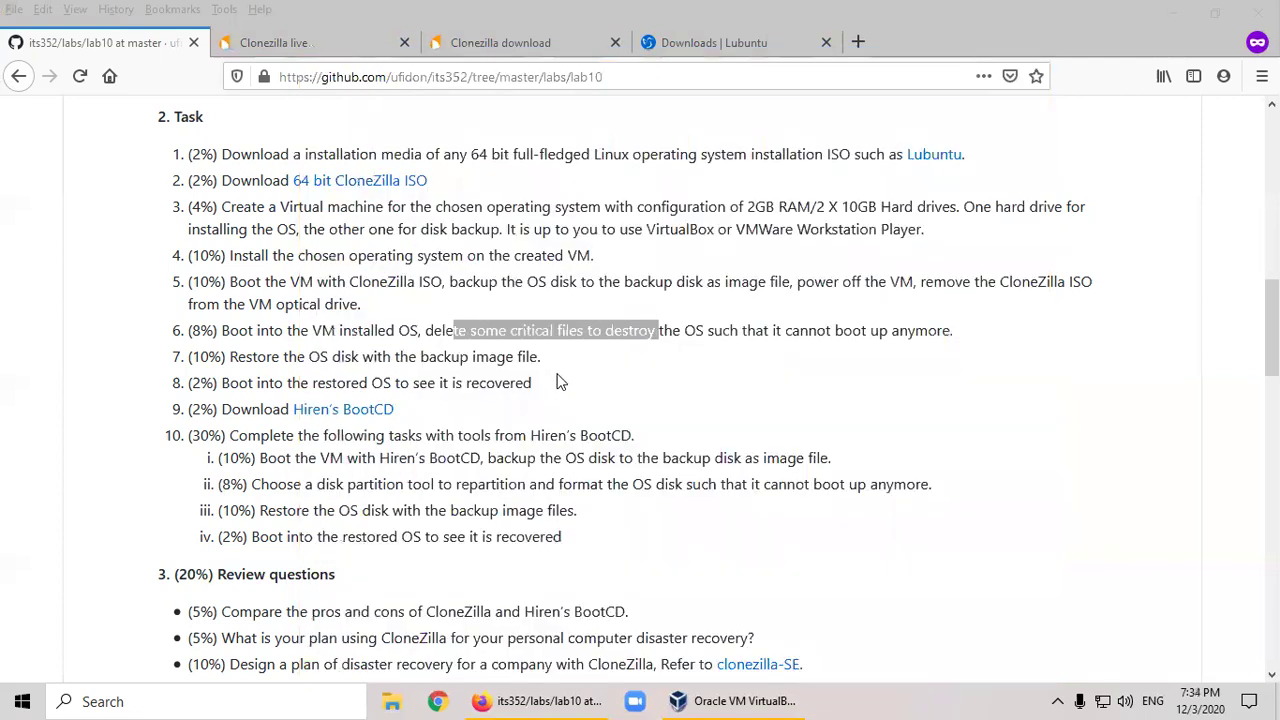
click(640, 381)
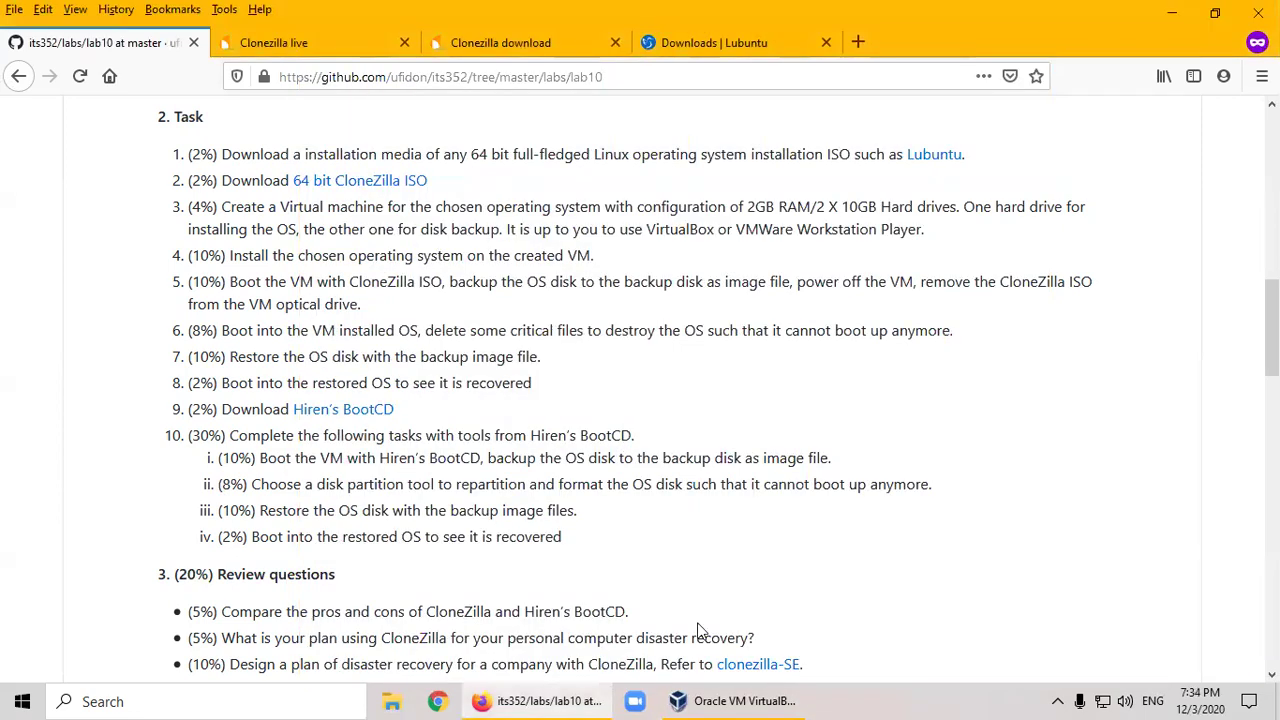
click(734, 700)
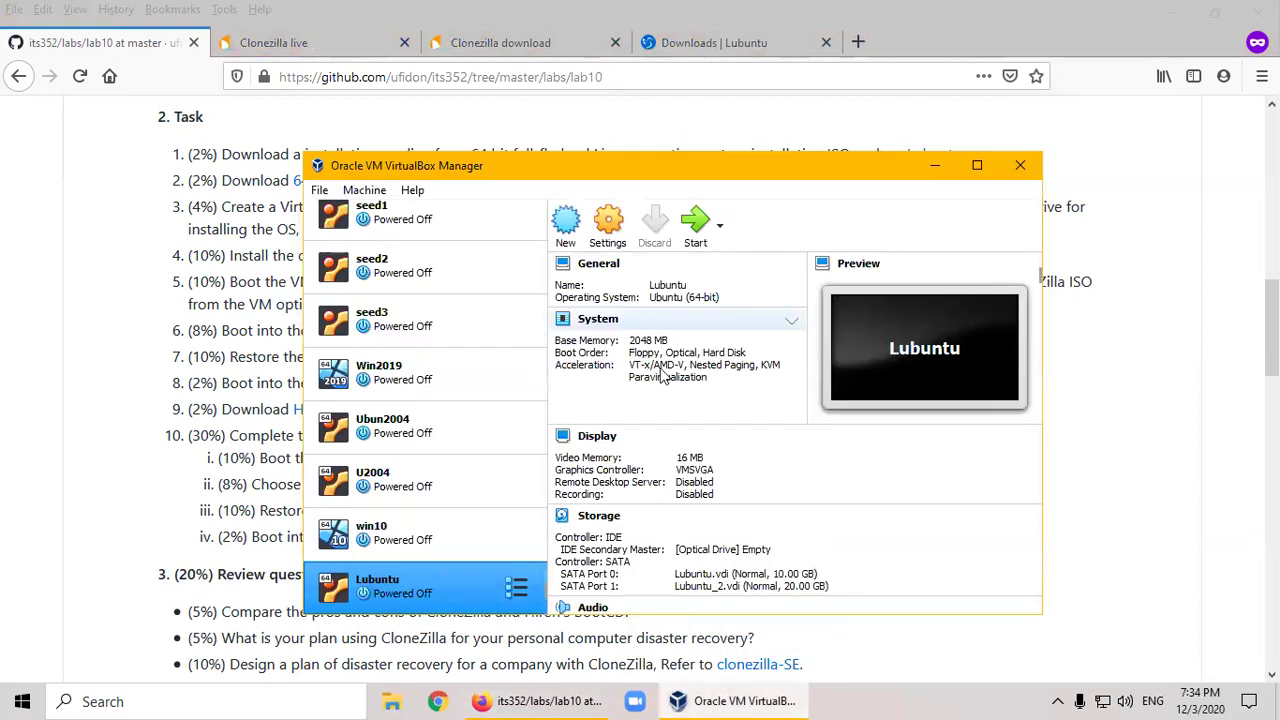
click(695, 237)
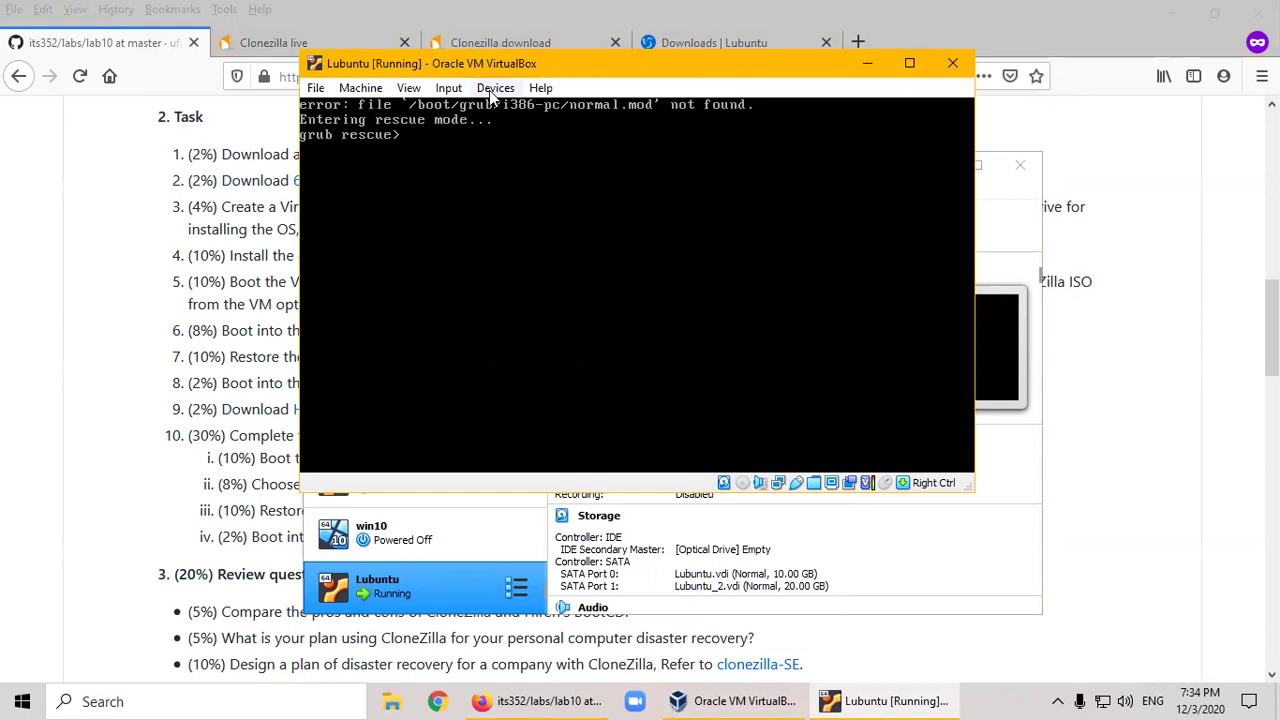
- Try to shut down the virtual machine at the grub rescue prompt with ACPI Shutdown, and dismiss the notice
click(358, 87)
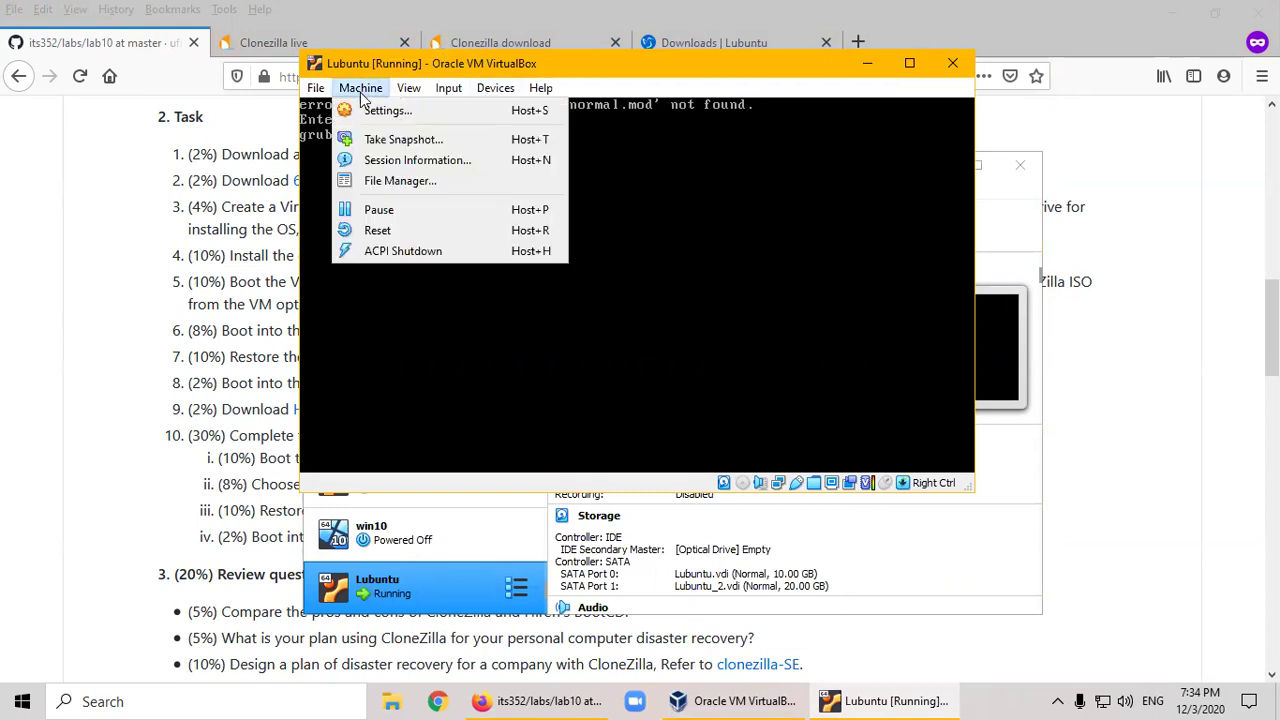
click(405, 249)
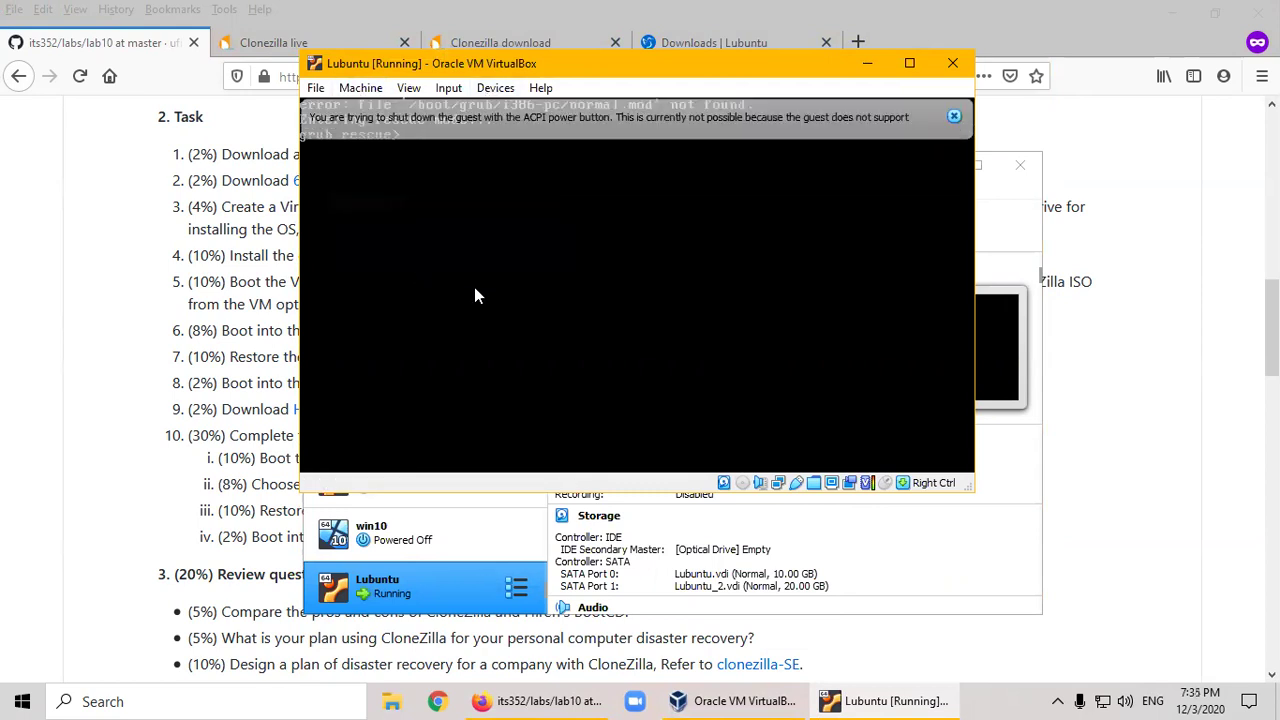
click(359, 87)
click(400, 251)
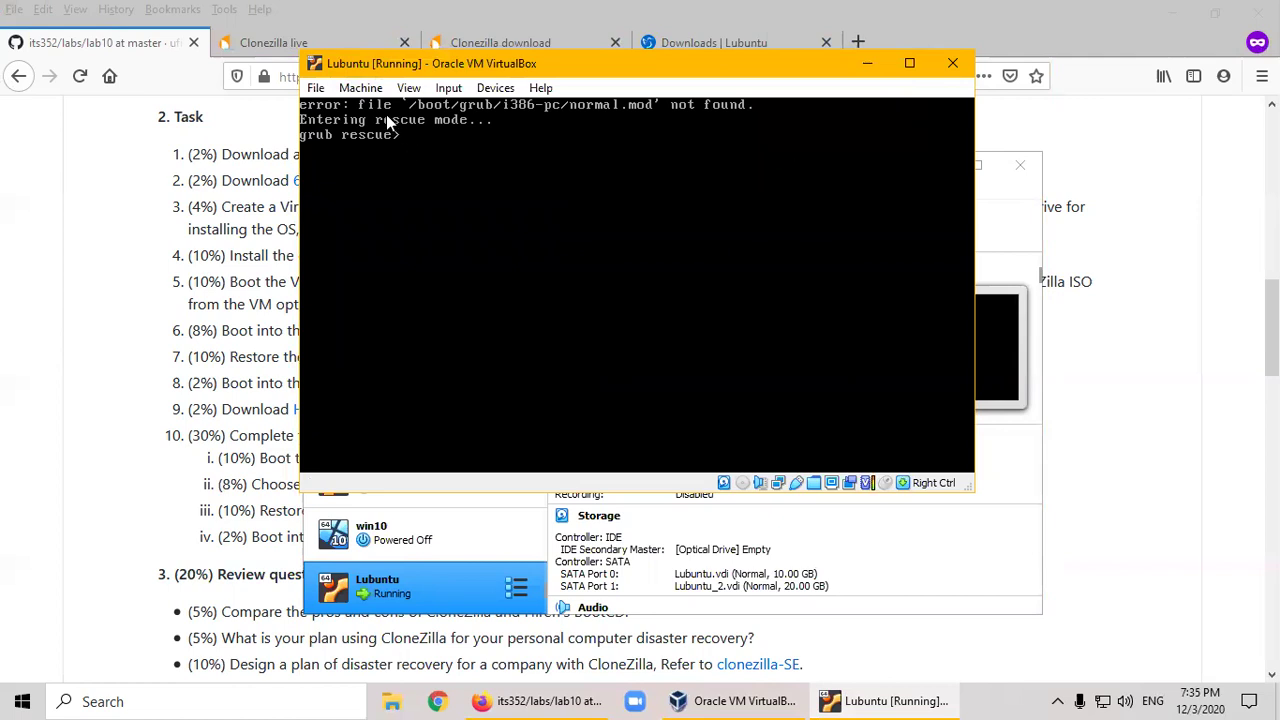
click(358, 89)
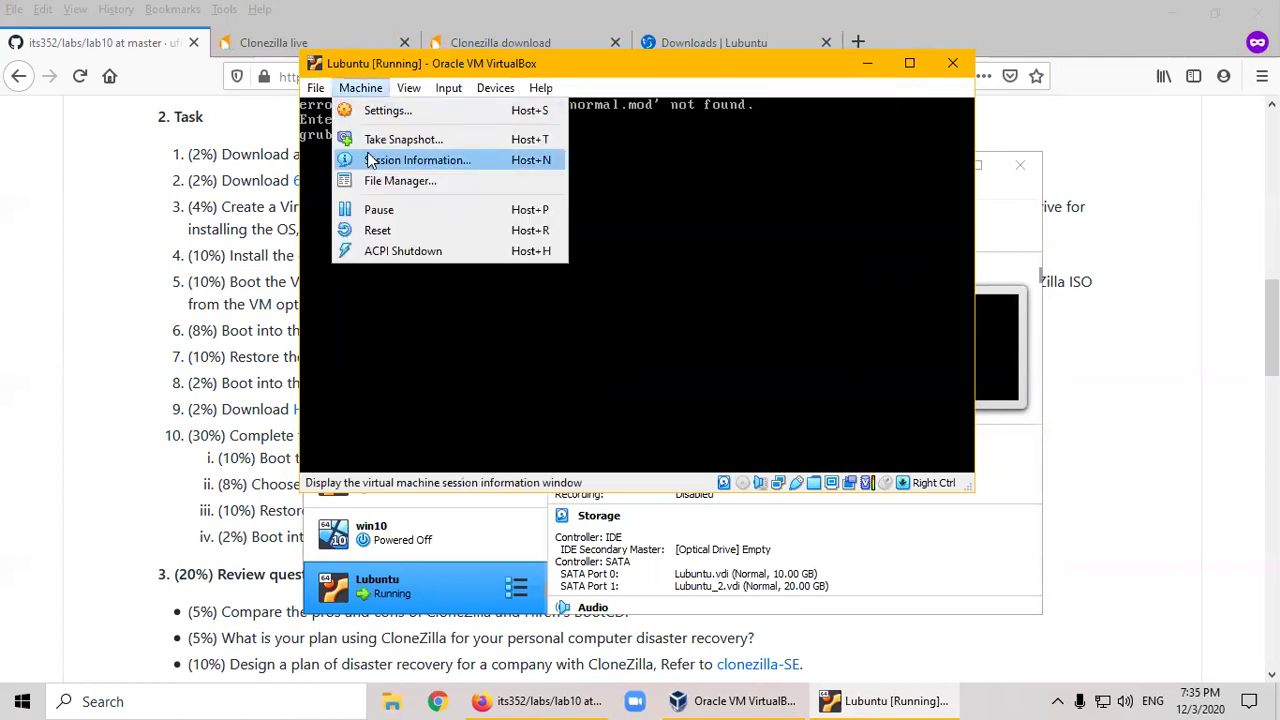
click(382, 254)
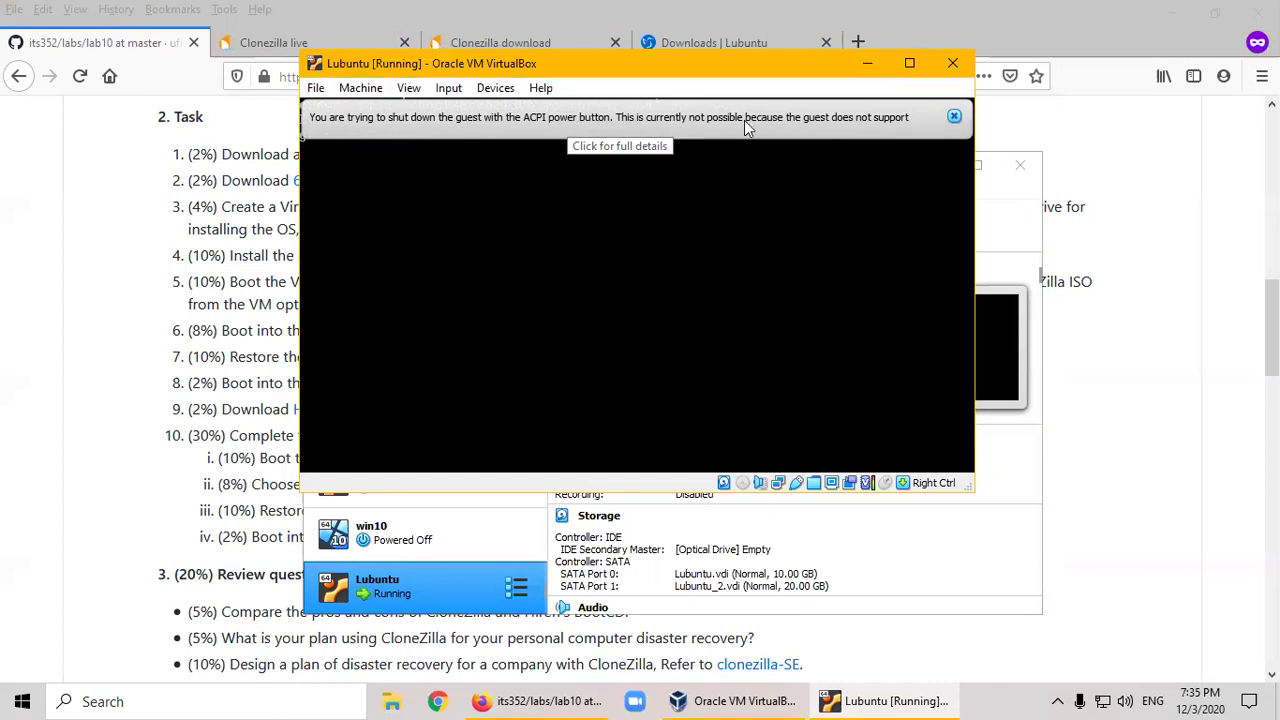
click(955, 116)
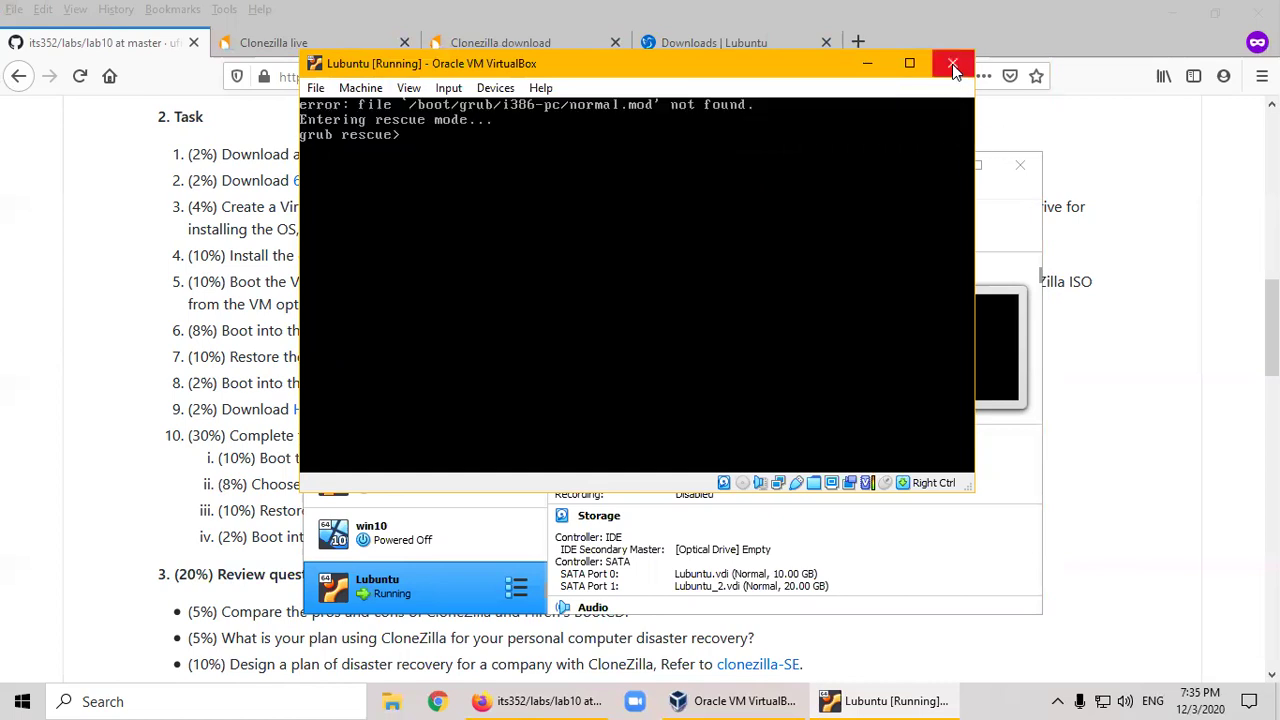
- Close the running Lubuntu virtual machine by powering it off
click(953, 64)
click(594, 302)
click(564, 328)
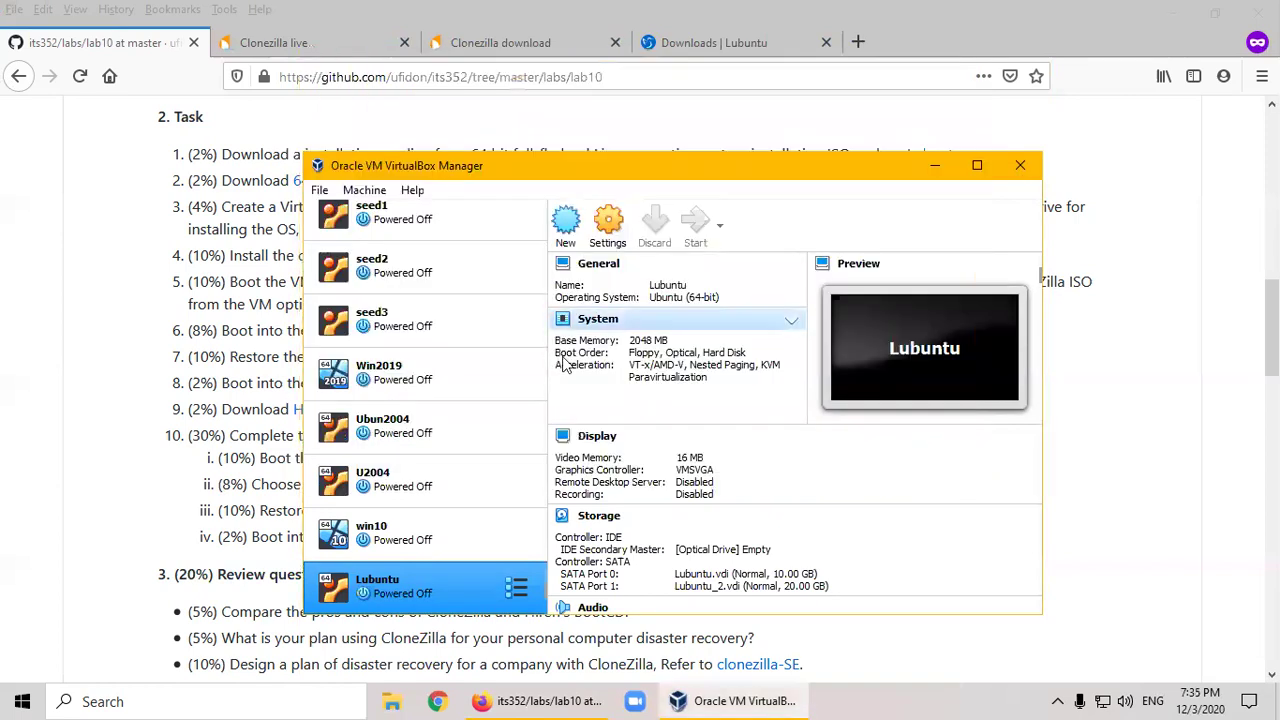
- Read tasks 7 and 8 about restoring the OS disk and booting the restored OS on the lab10 page
click(246, 350)
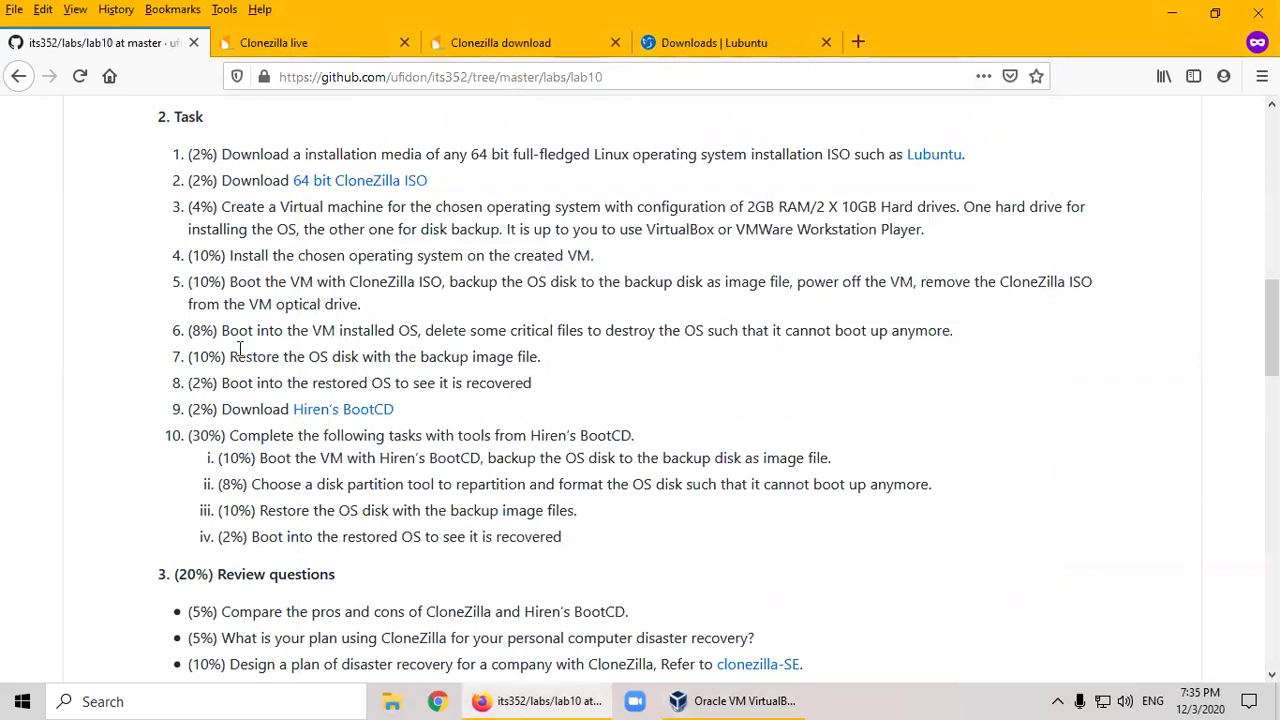
drag(237, 357, 545, 366)
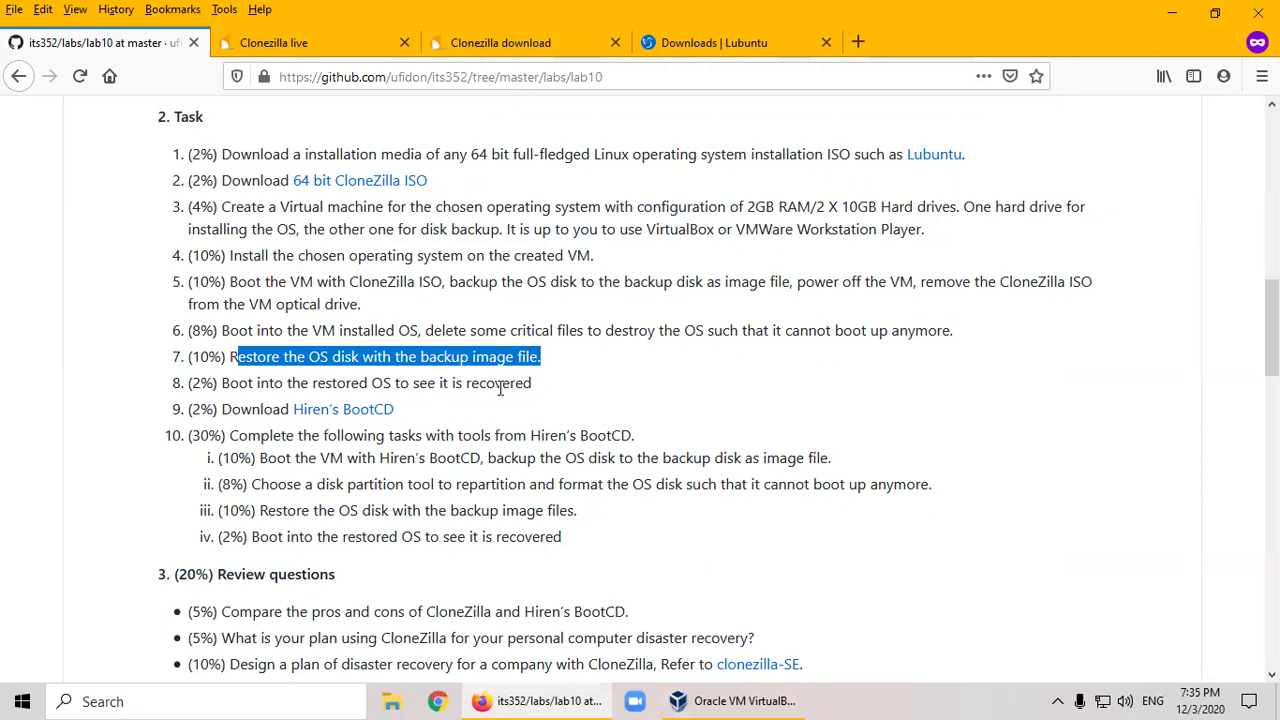
drag(268, 383, 549, 389)
click(580, 438)
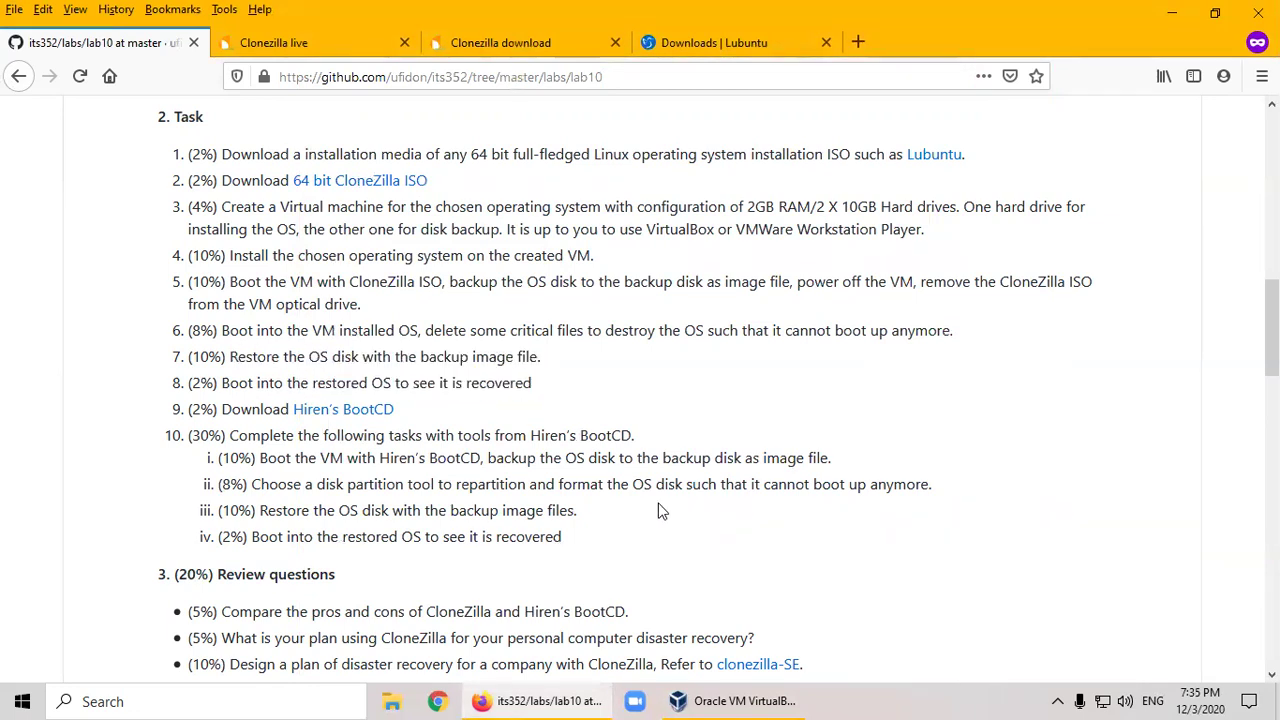
- Insert clonezilla-live-2.7.0-10-amd64.iso into the Lubuntu virtual machine's optical drive in VirtualBox Manager
click(738, 698)
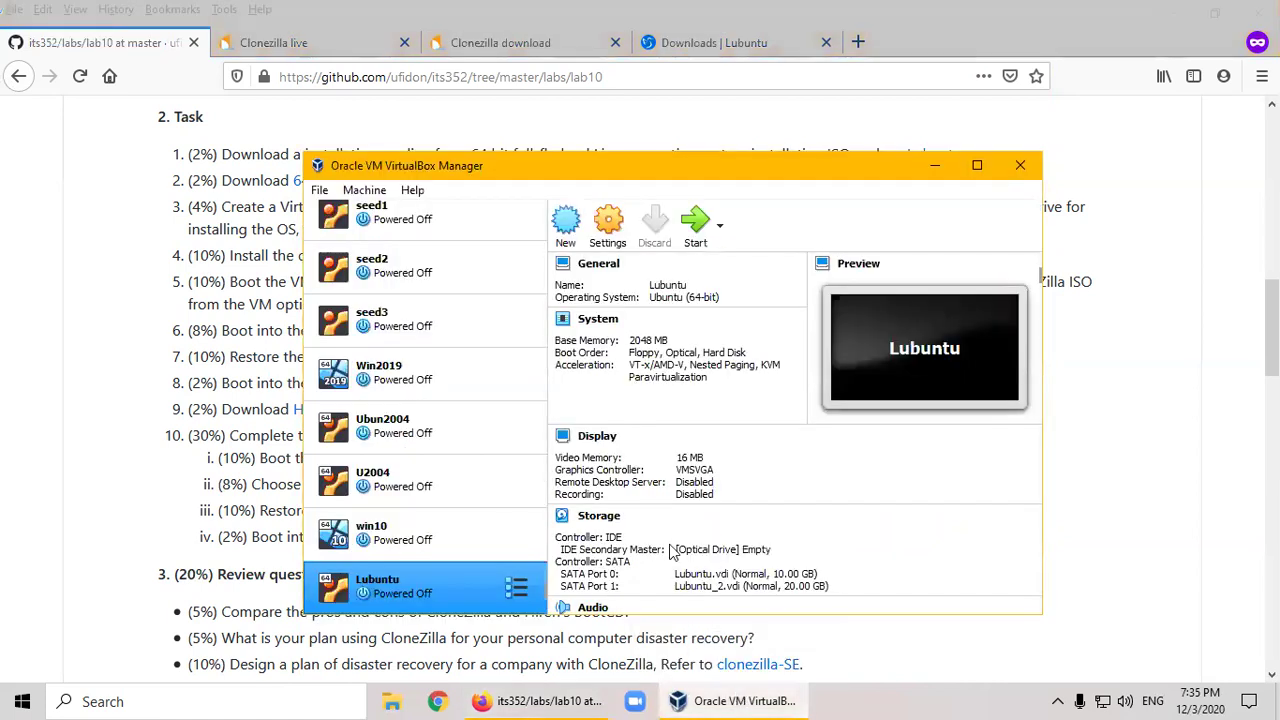
click(722, 551)
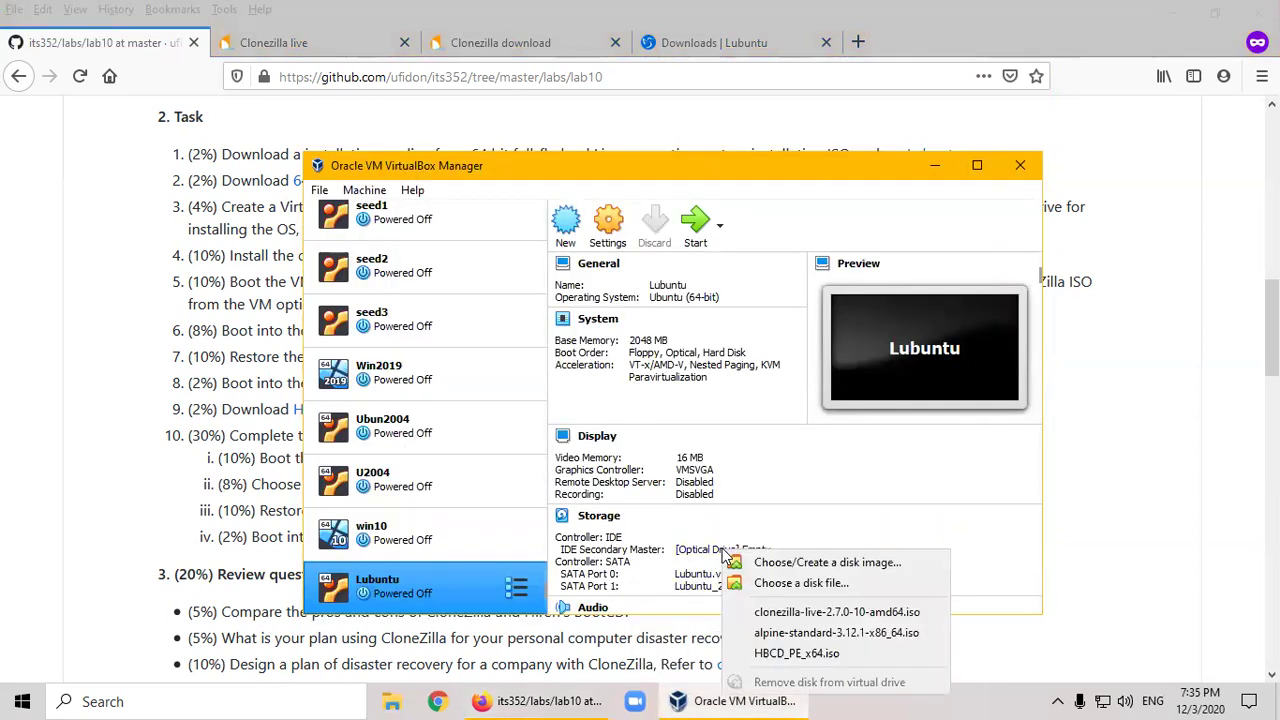
click(846, 615)
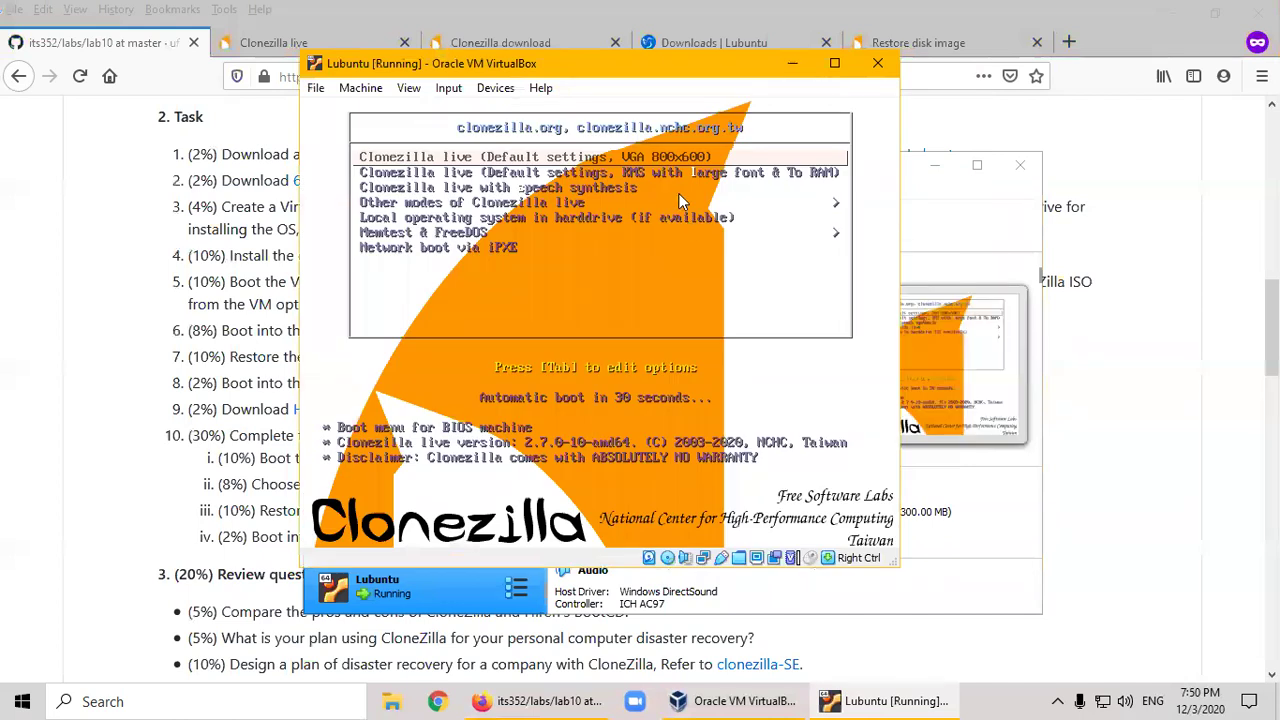
- Boot Clonezilla live with default settings (VGA 800x600), choose en_US.UTF-8 English and keep the default keyboard layout
key(Return)
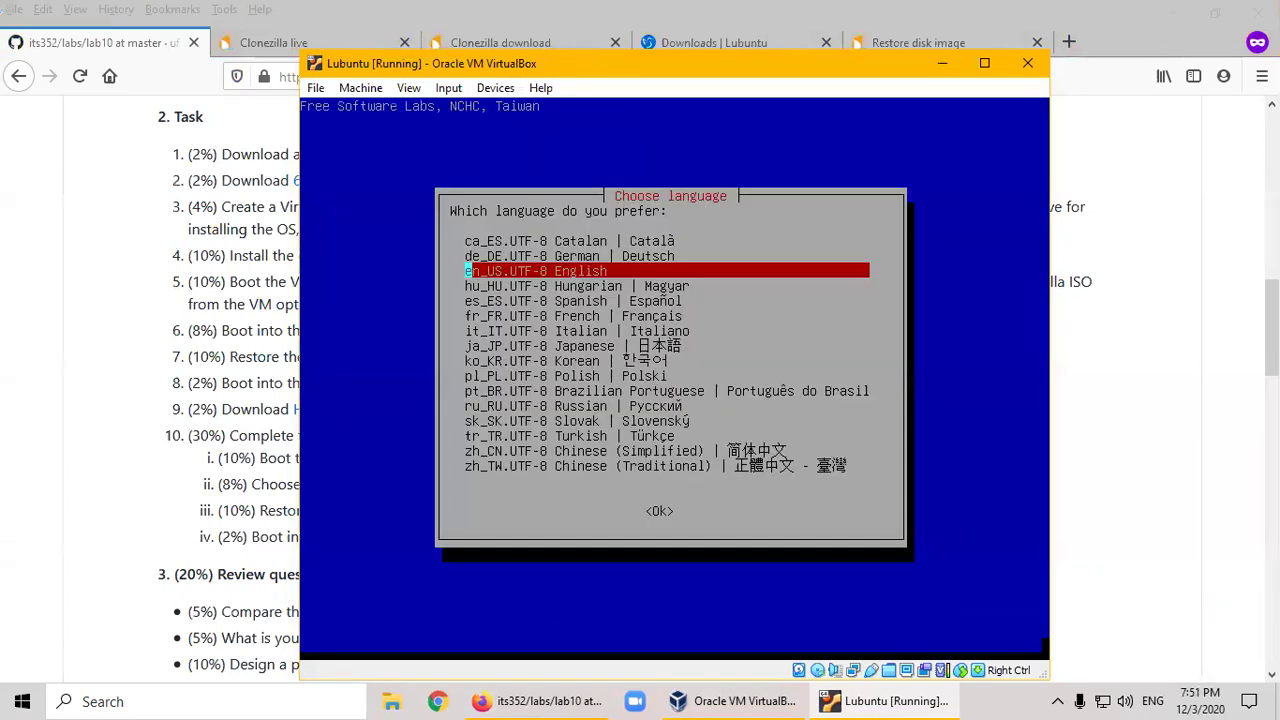
key(Tab)
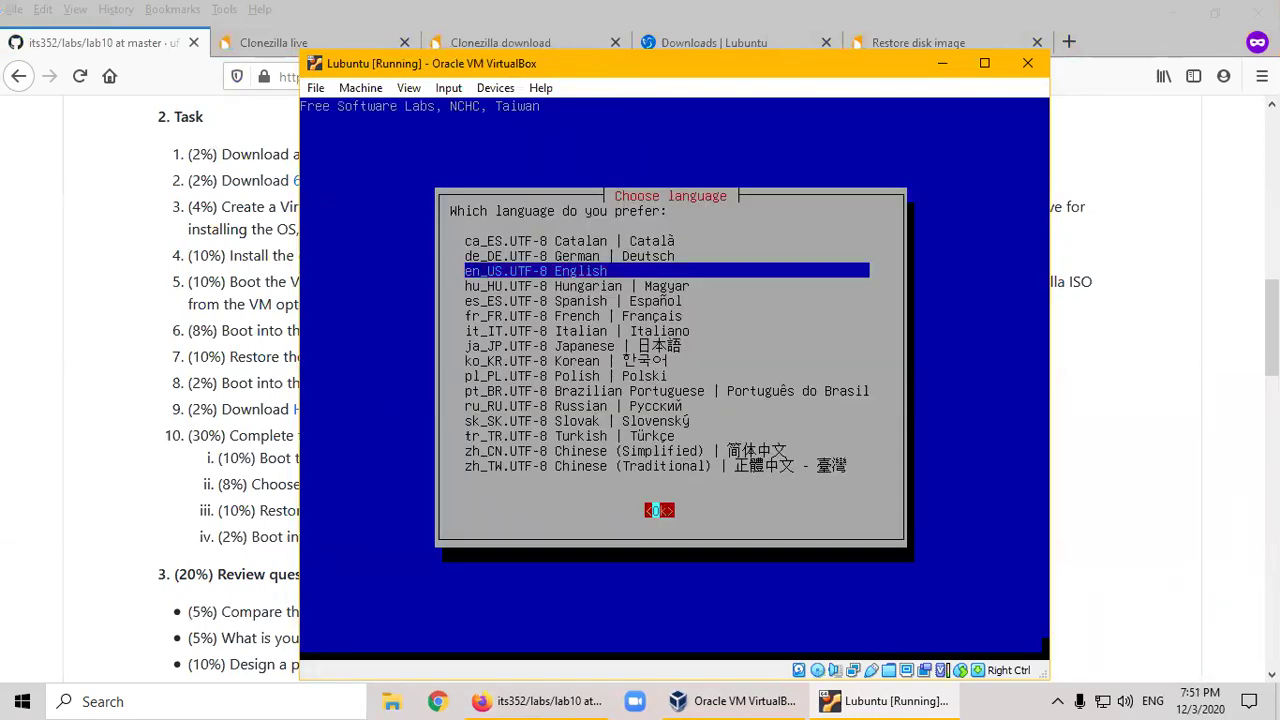
key(Return)
key(Tab)
key(Return)
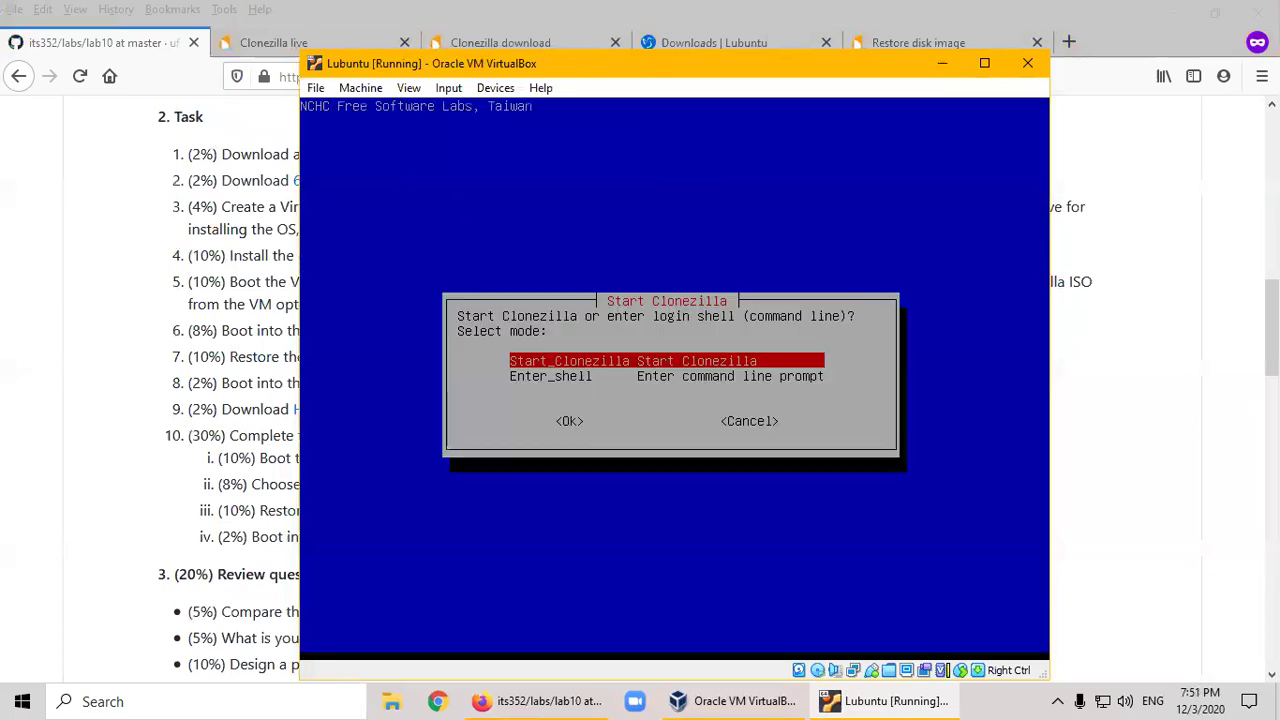
- Start Clonezilla in device-image mode to work with disks or partitions using images
key(Tab)
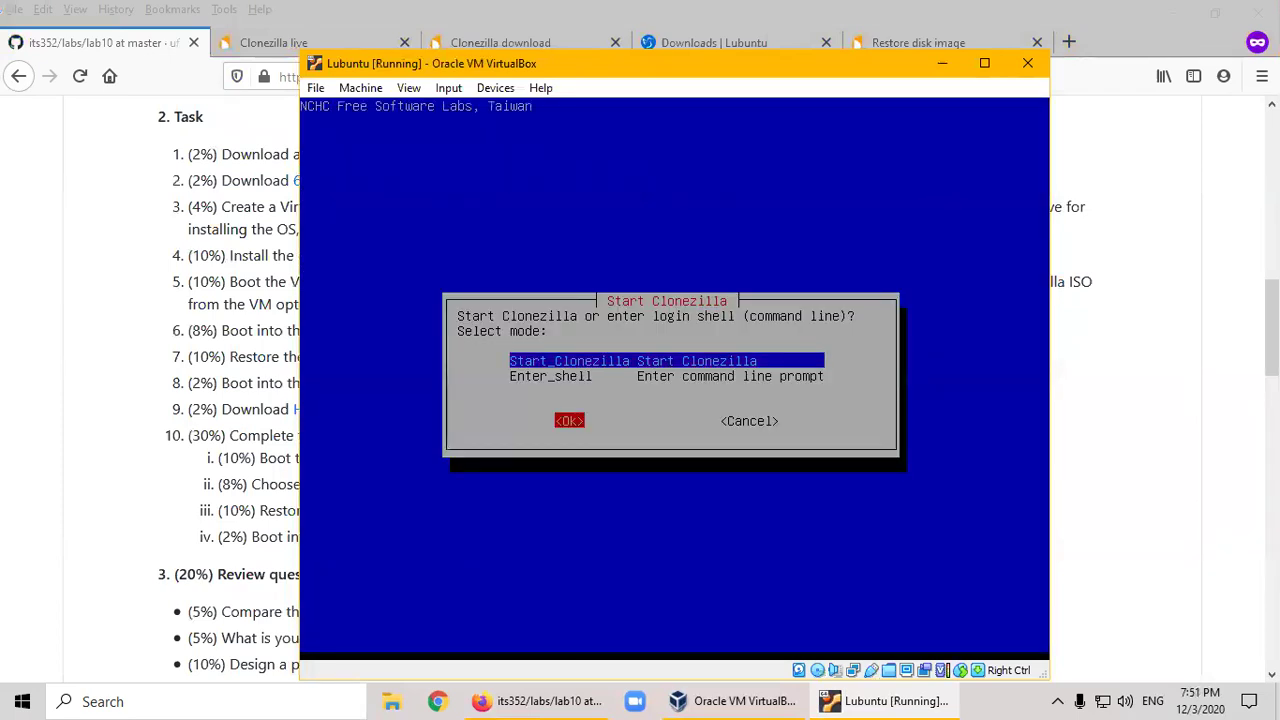
key(Return)
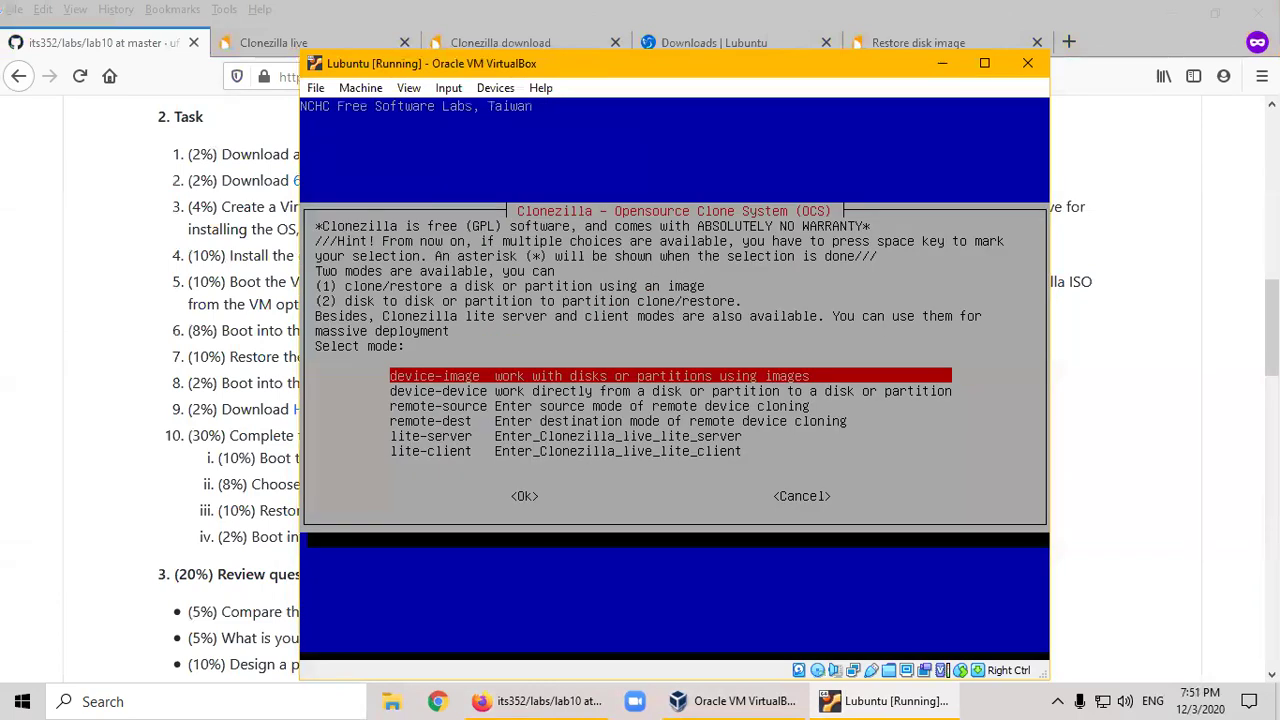
key(Tab)
key(Return)
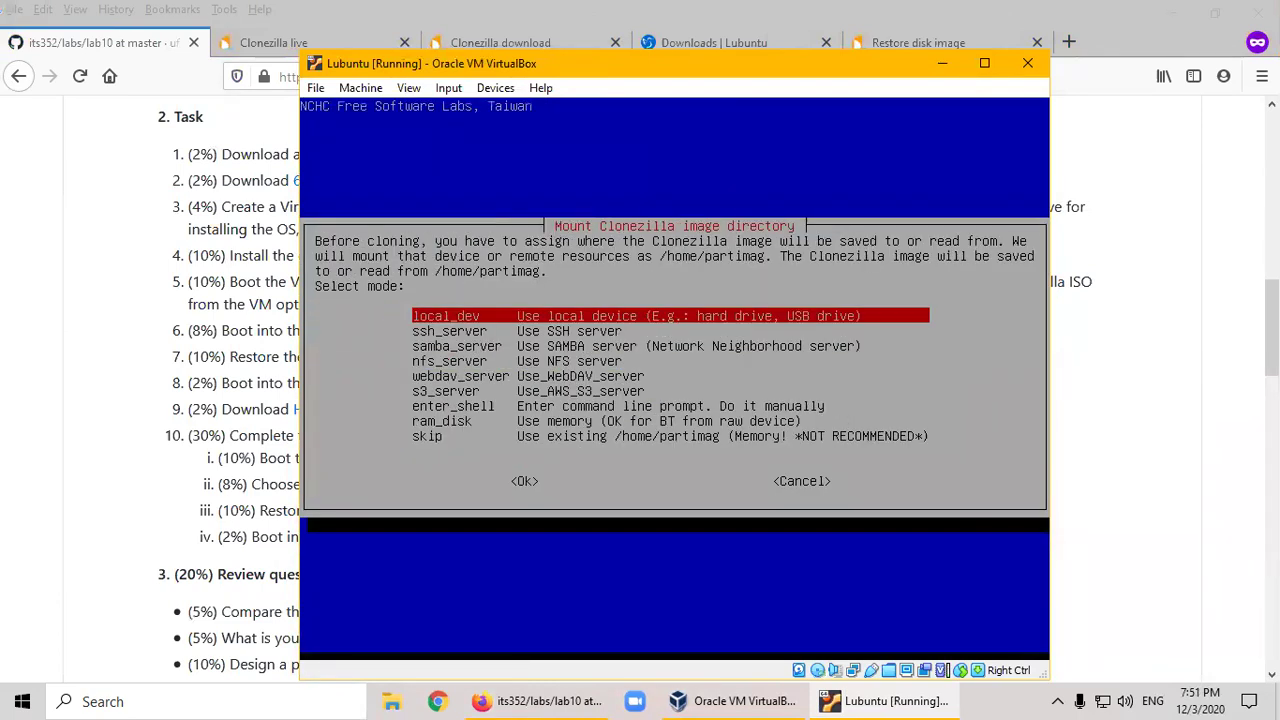
- Use a local device for the Clonezilla images, finish the disk scan and mount the 20G vfat partition sdb1 as the repository
key(Tab)
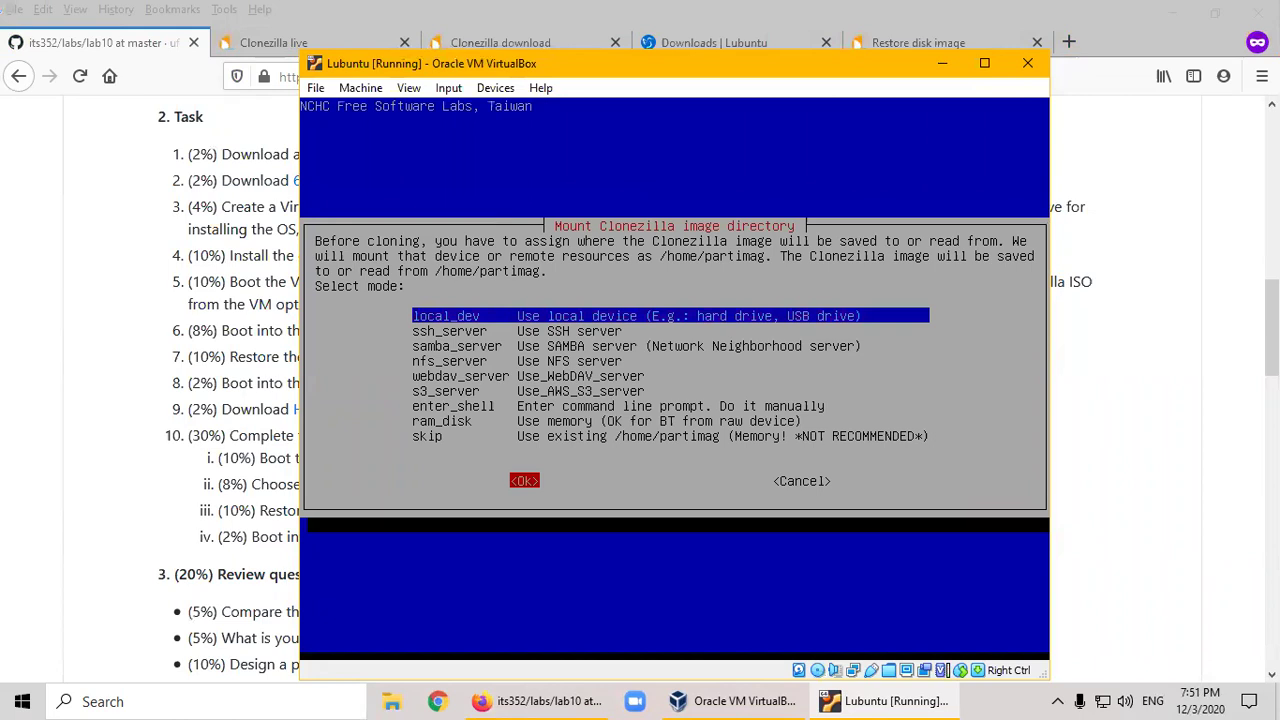
key(Return)
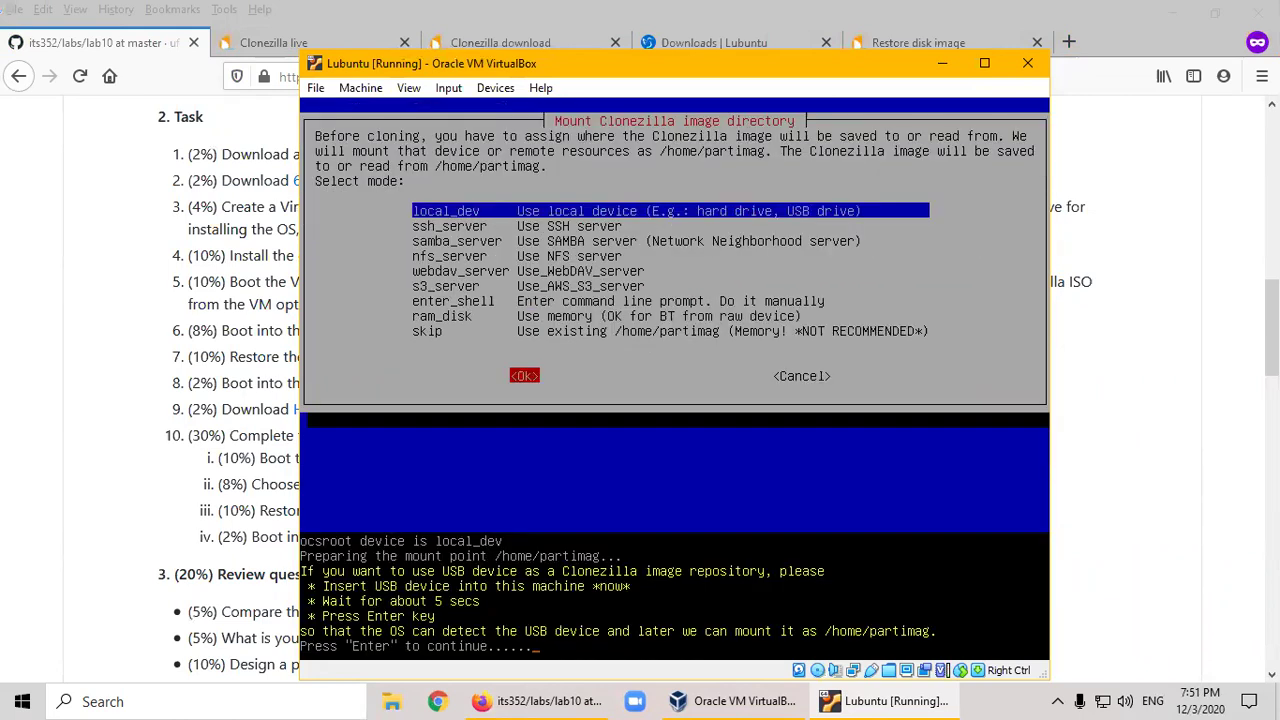
key(Return)
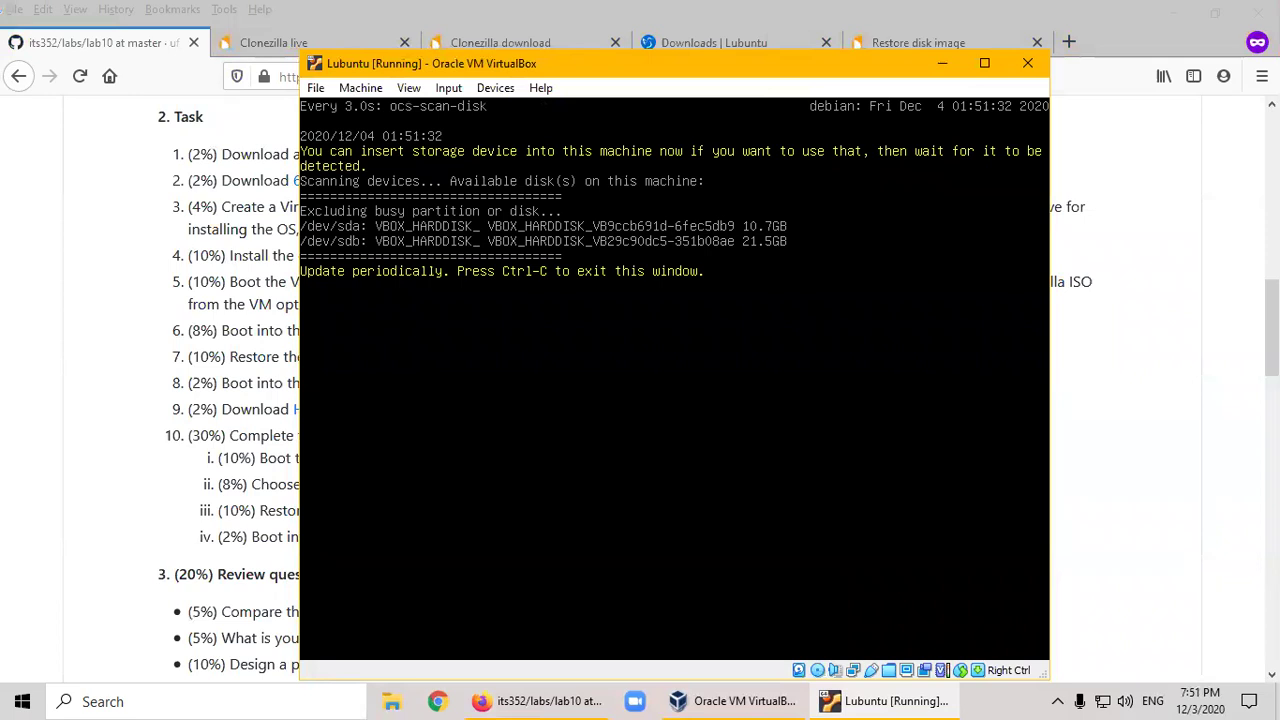
key(ctrl+c)
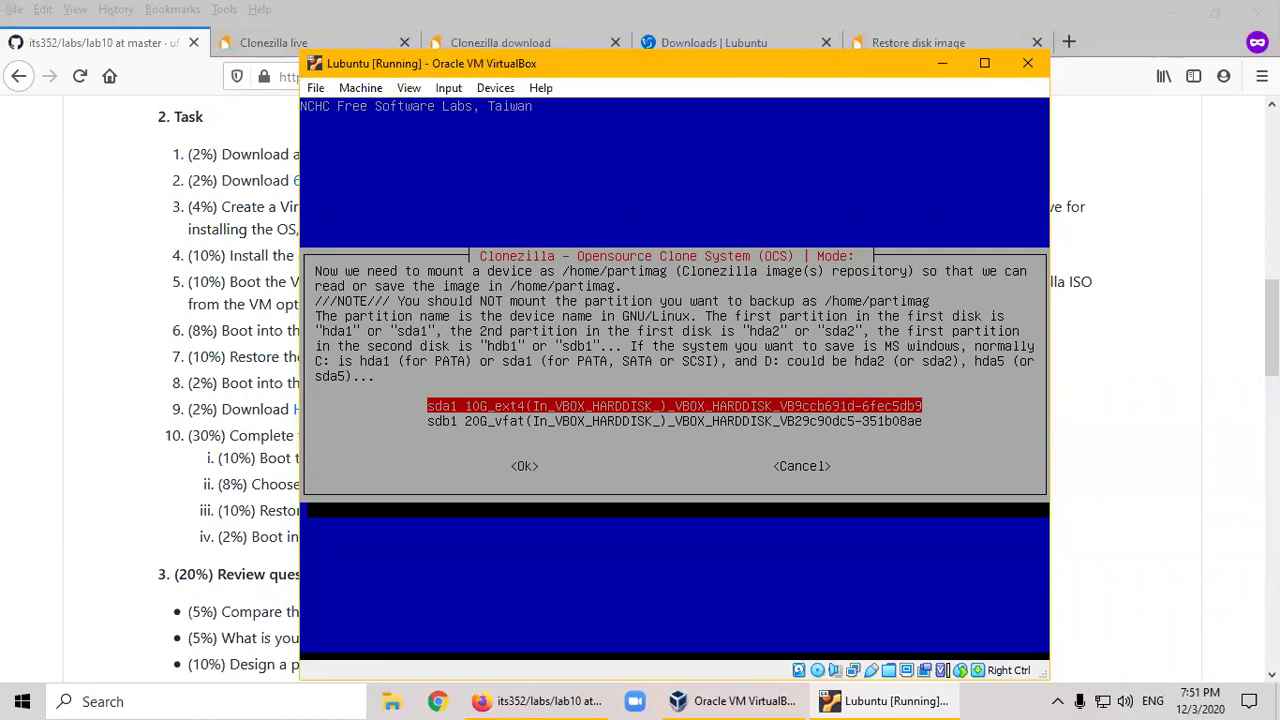
key(Down)
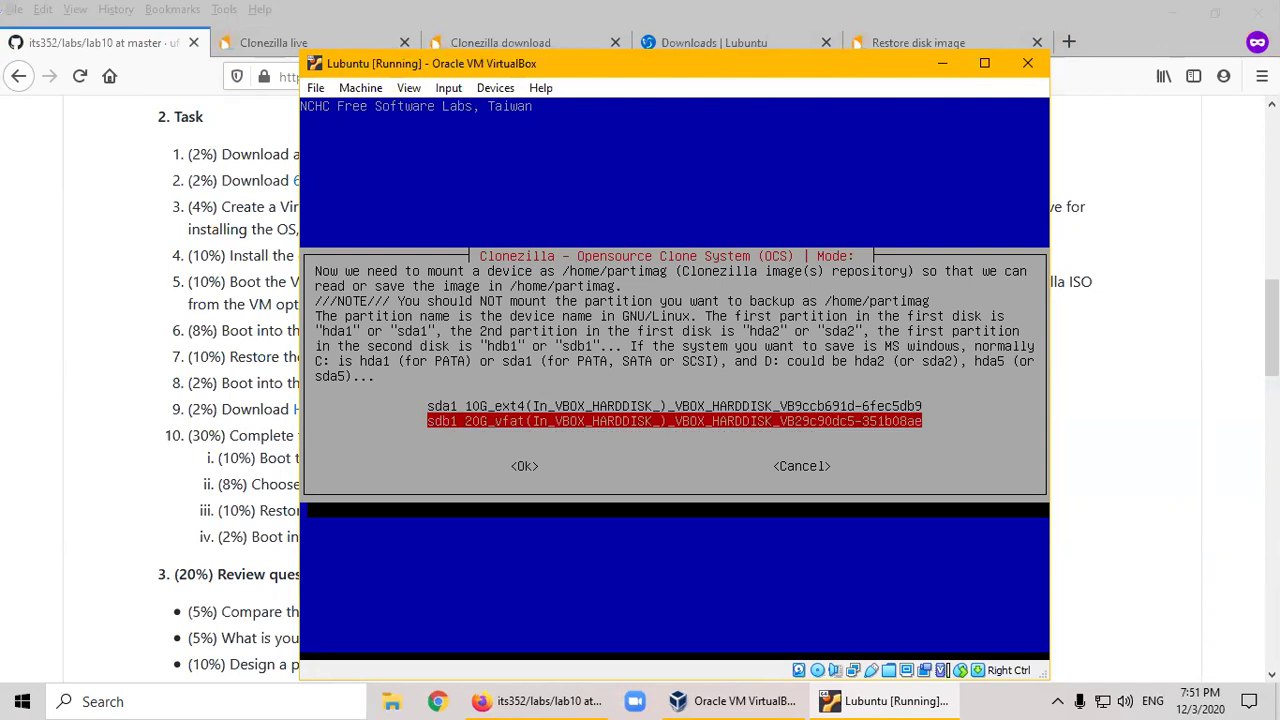
key(Tab)
key(Return)
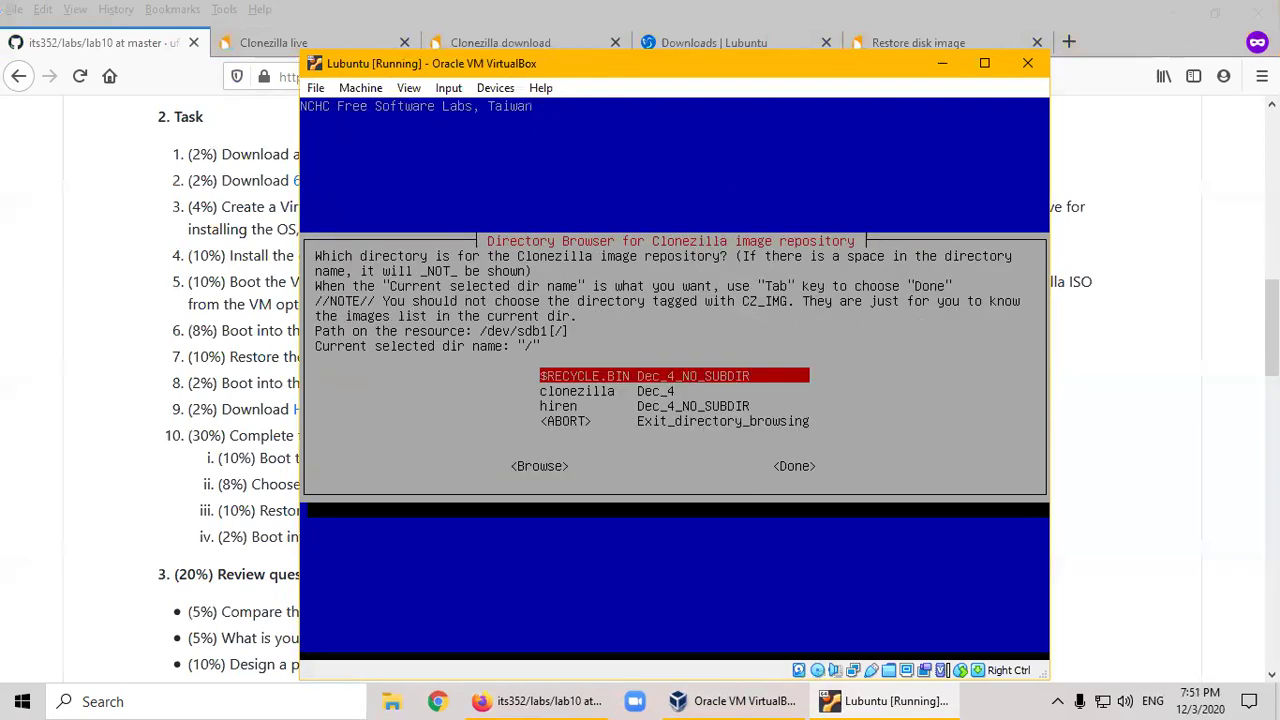
- Set the clonezilla directory on sdb1 as the Clonezilla image repository and continue past the disk space summary
key(Down)
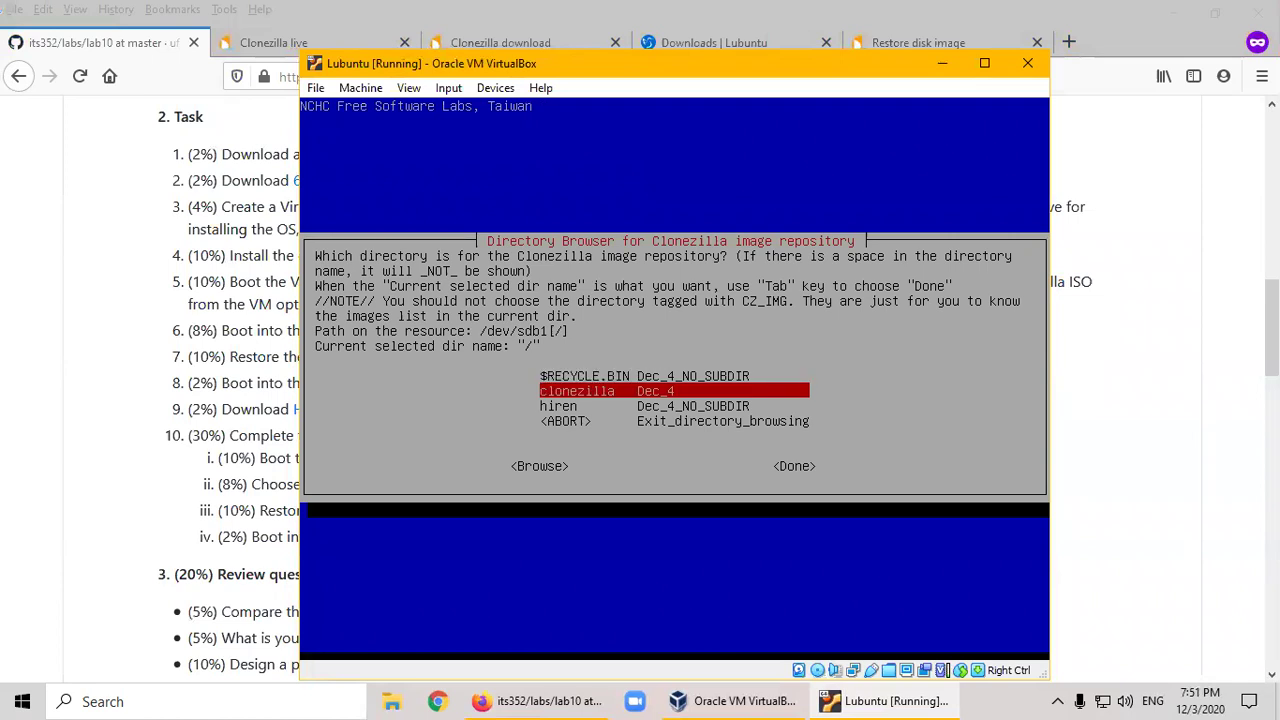
key(Return)
key(Down)
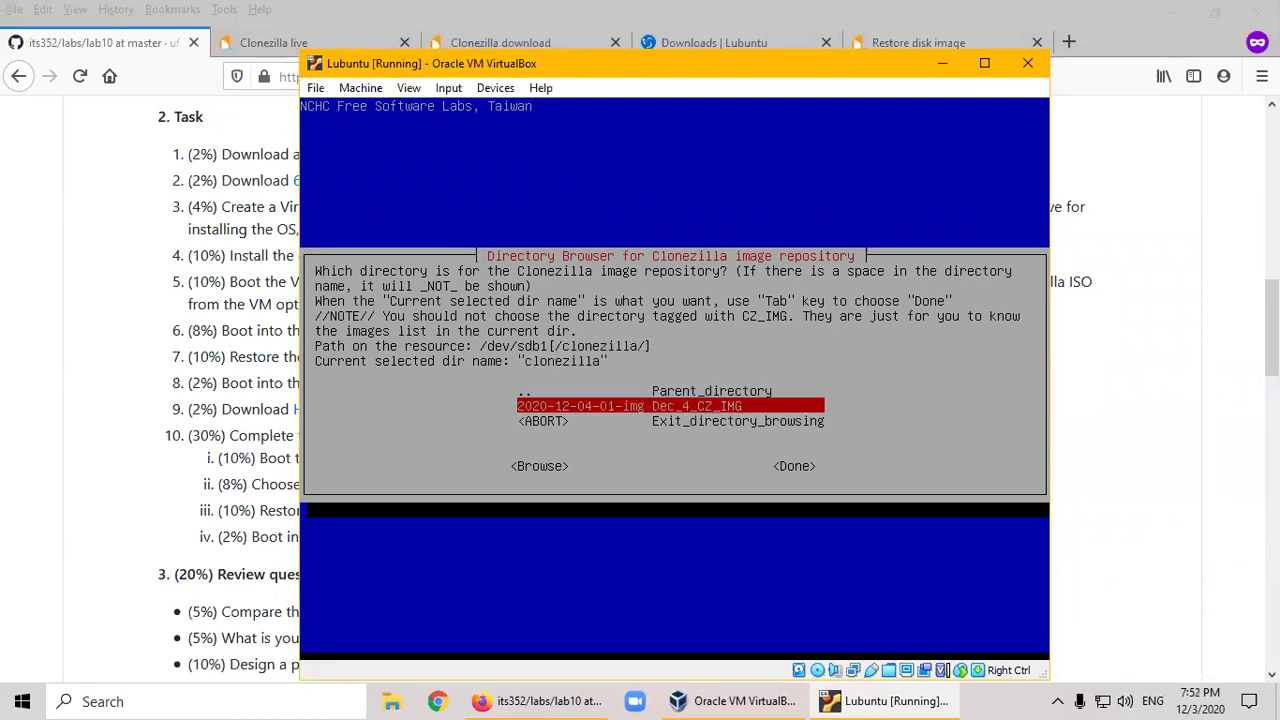
key(Return)
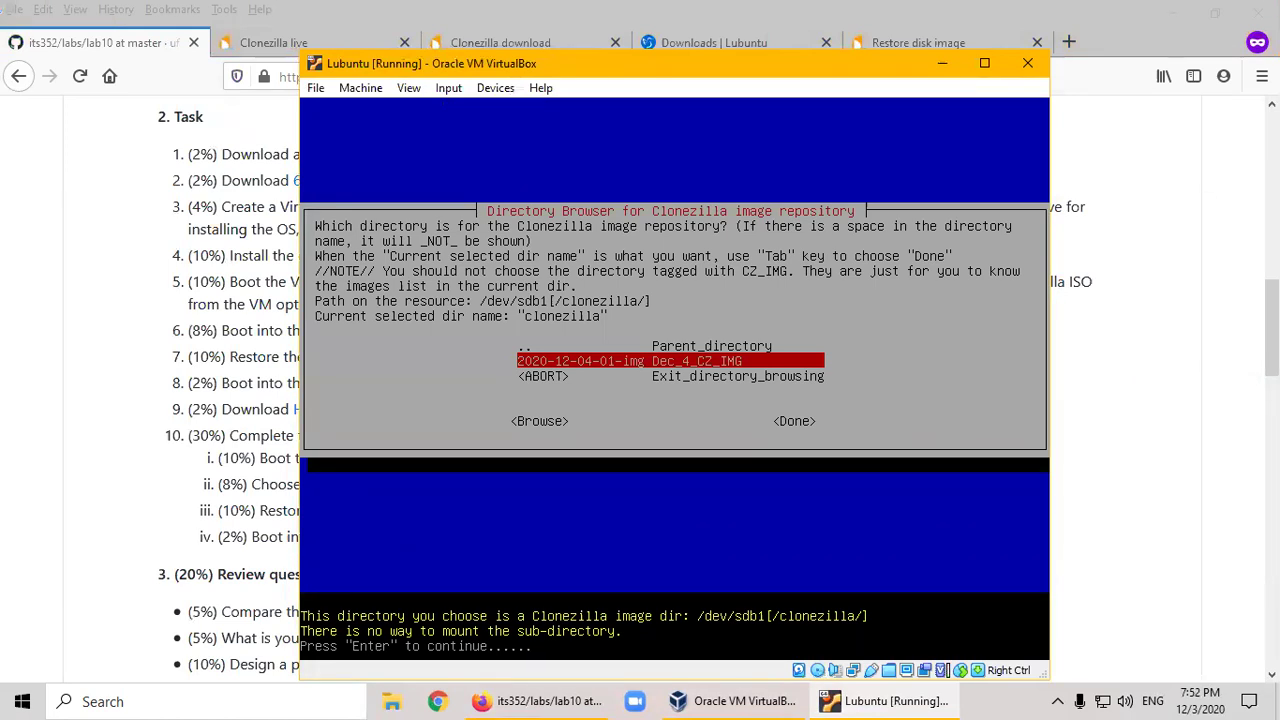
key(Return)
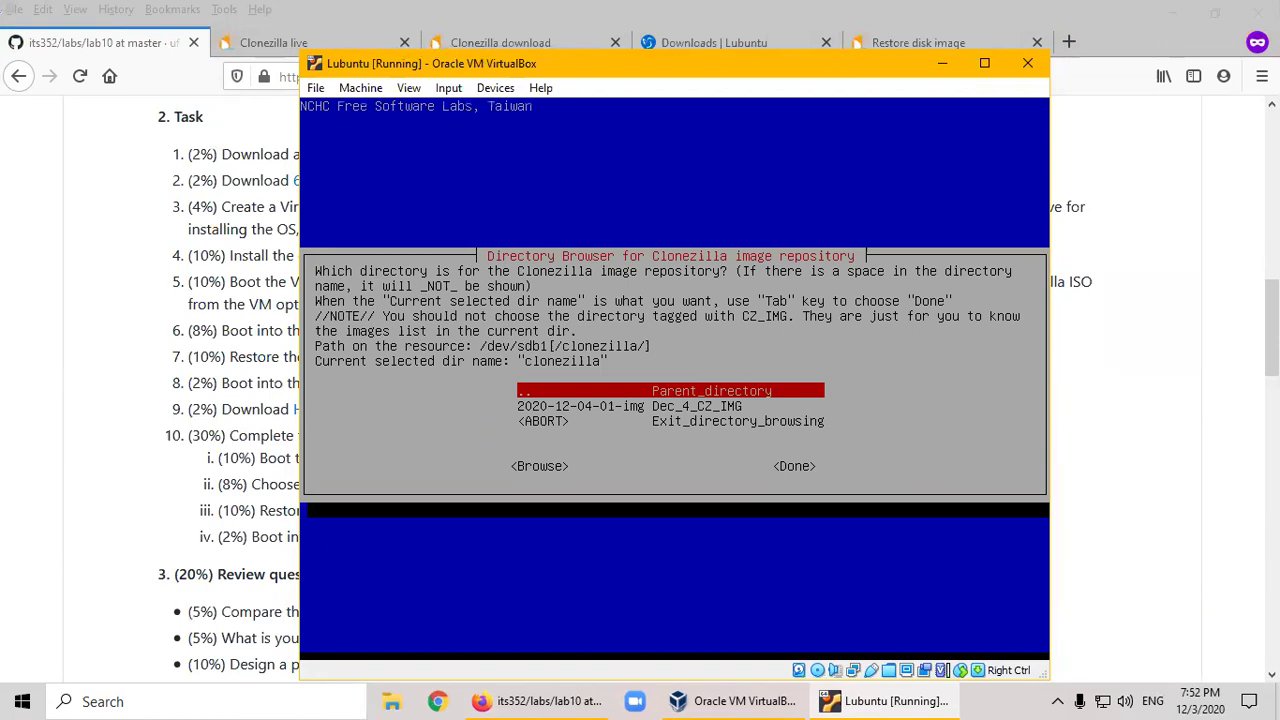
key(Down)
key(Tab)
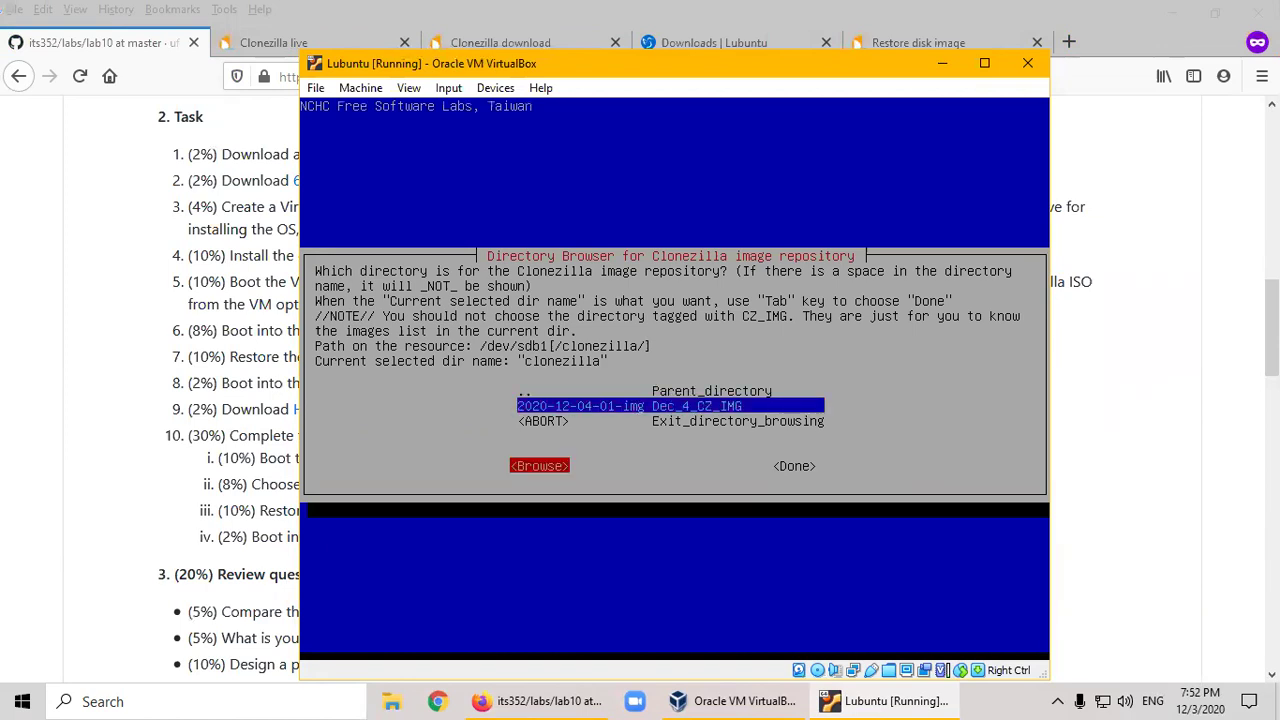
key(Tab)
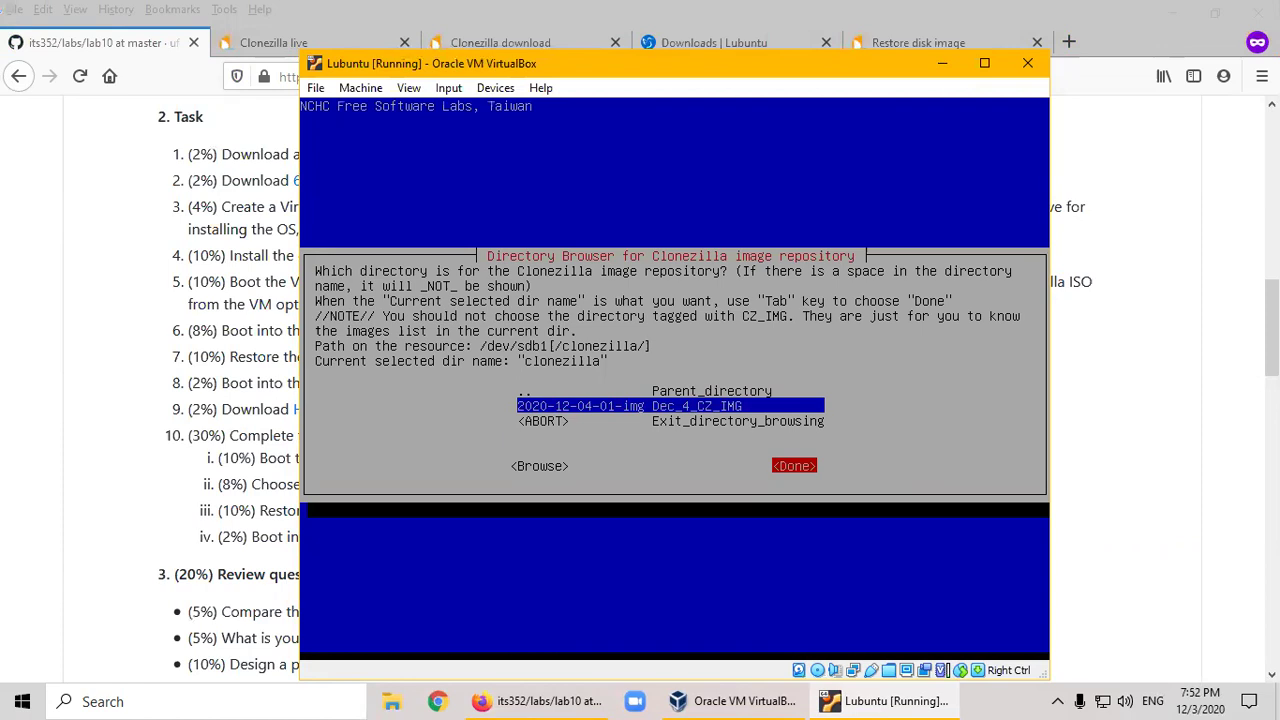
key(Return)
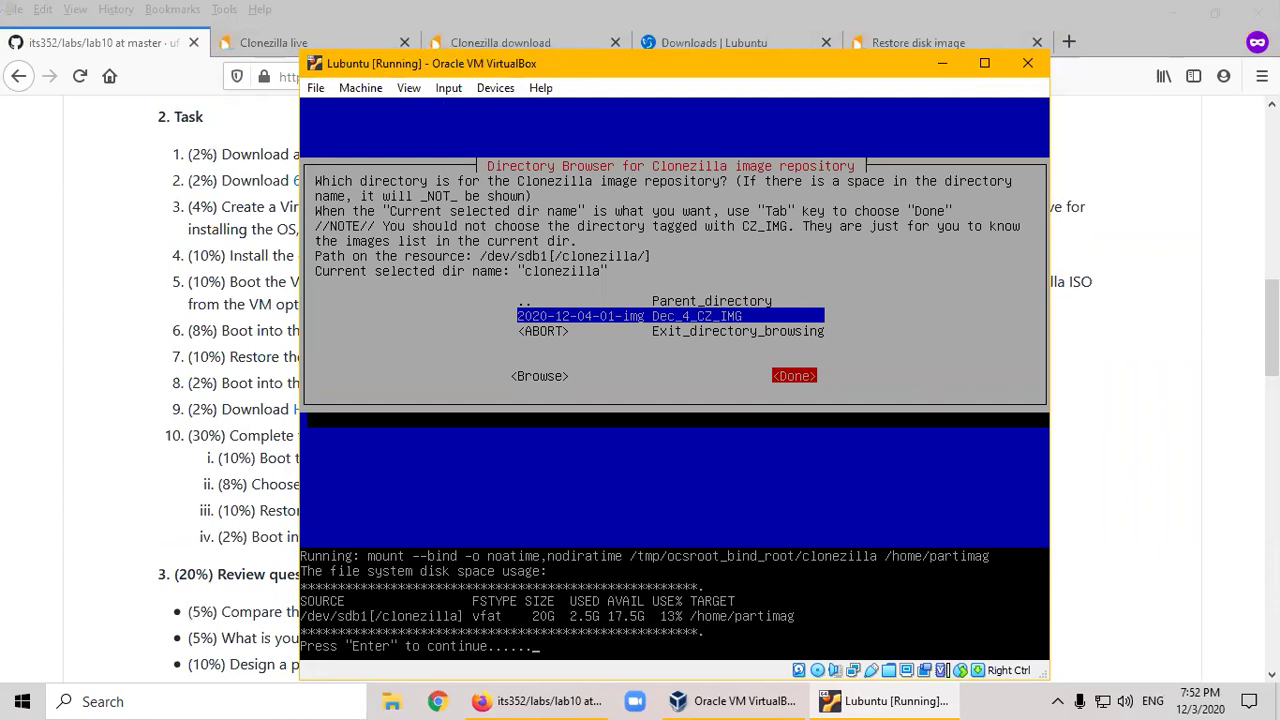
key(Return)
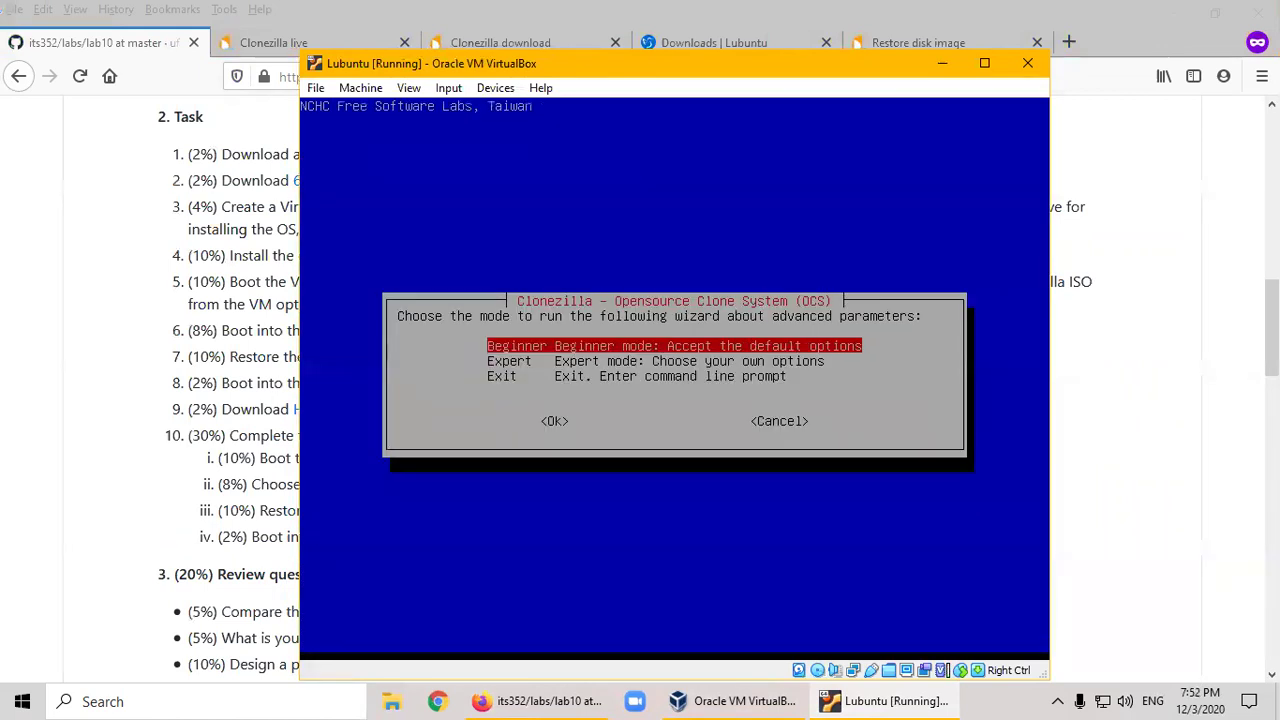
- Run the wizard in Beginner mode and select restoredisk to restore an image to a local disk
key(Tab)
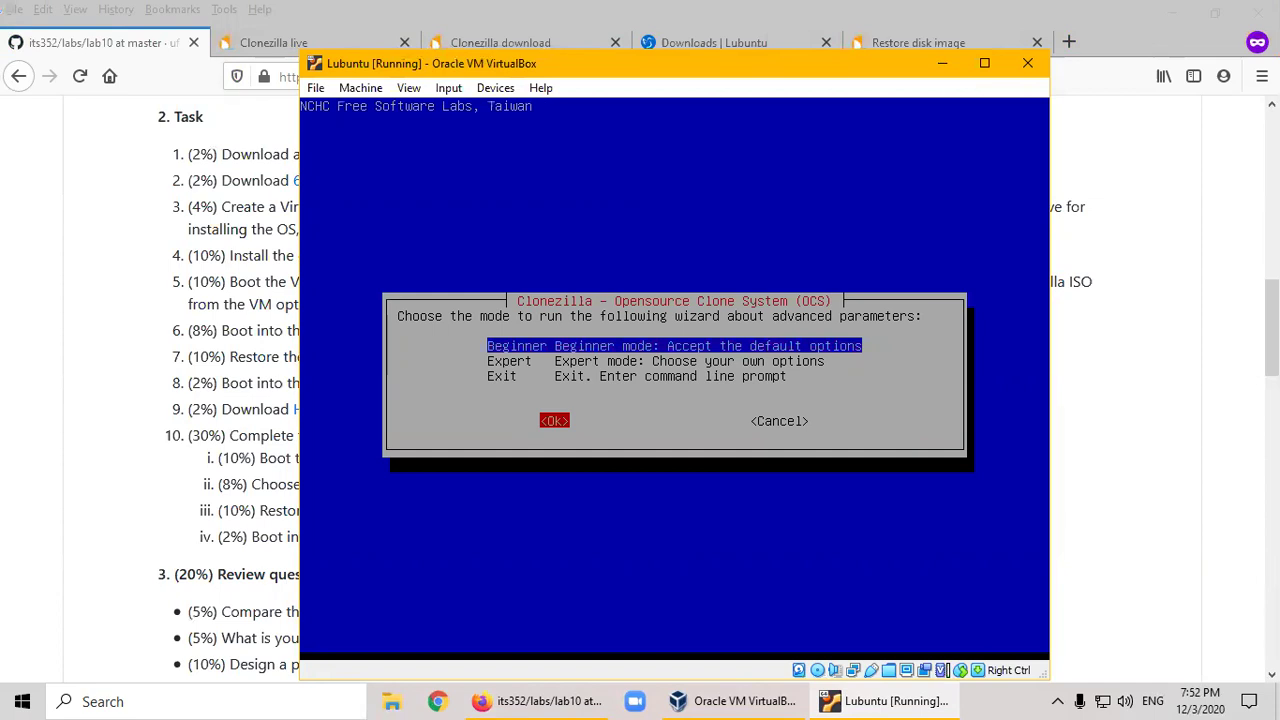
key(Return)
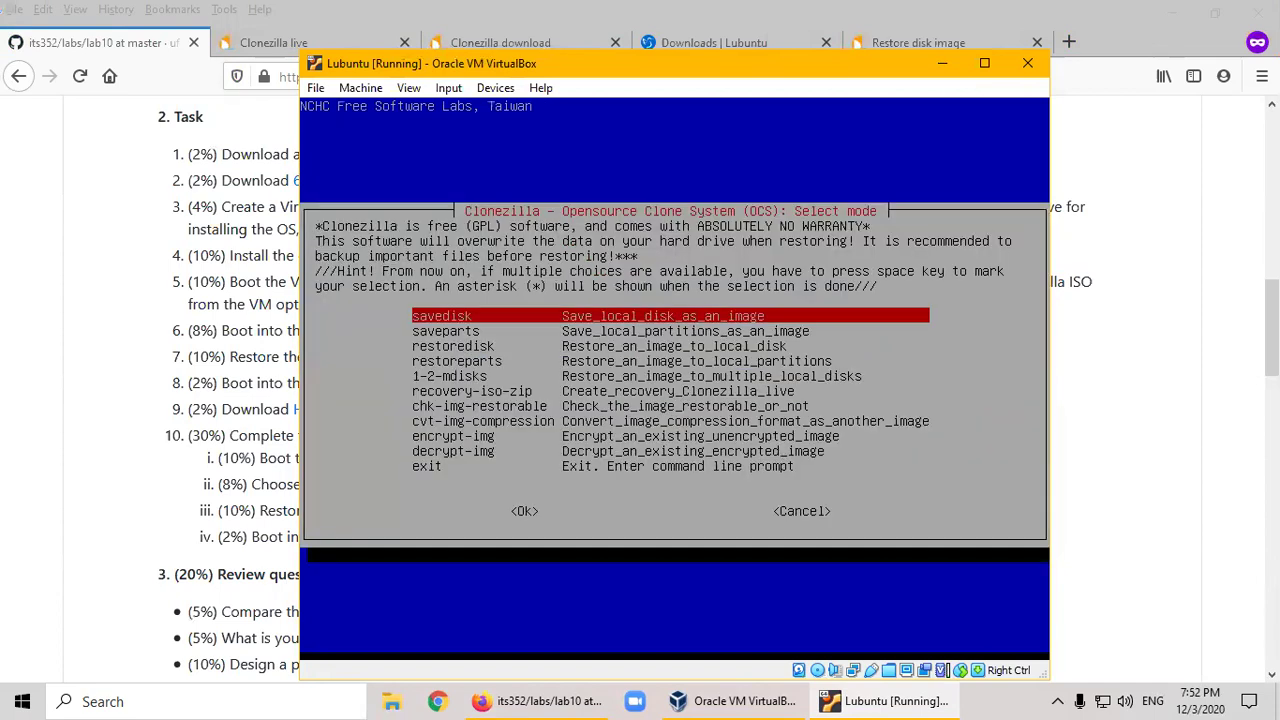
key(Down)
key(Down)
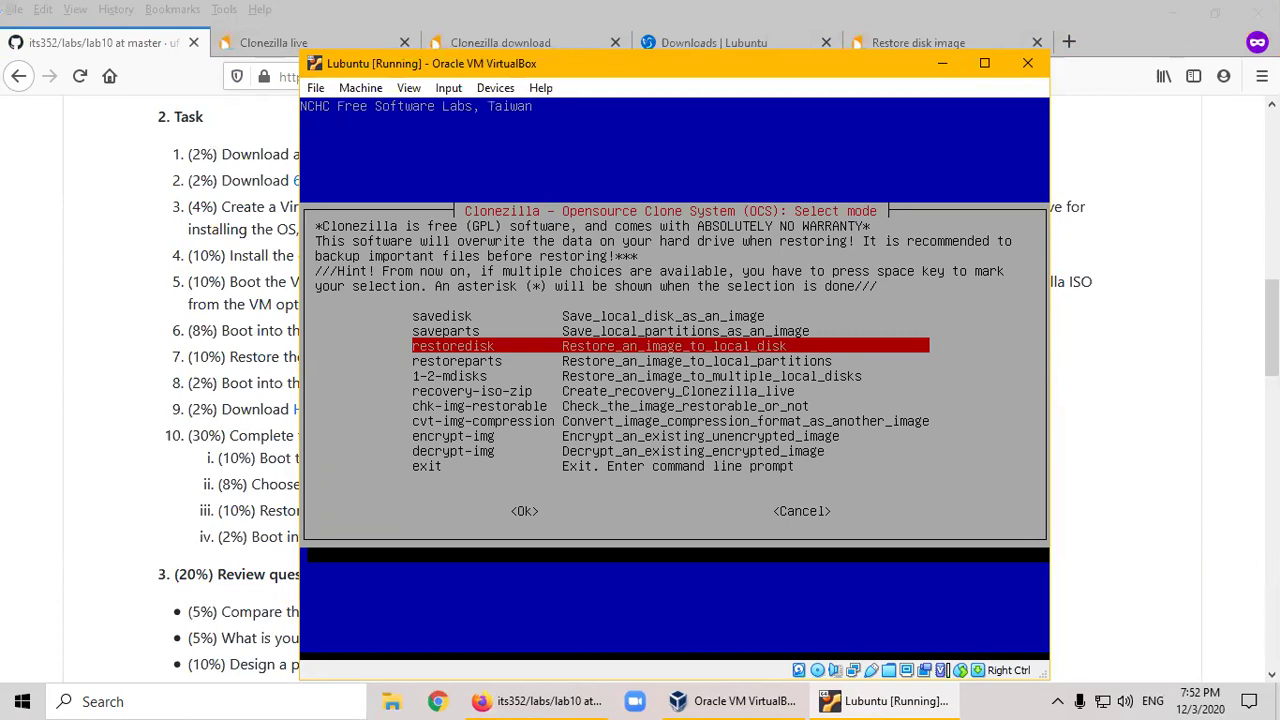
key(Tab)
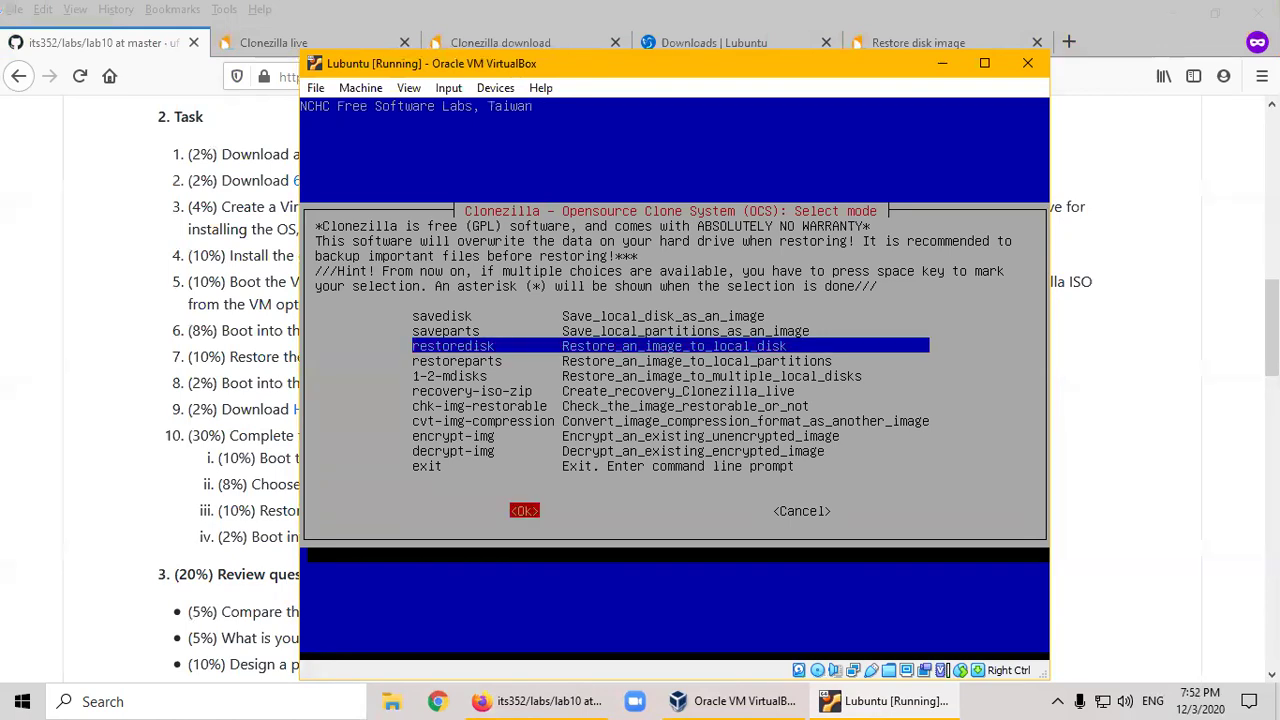
key(Return)
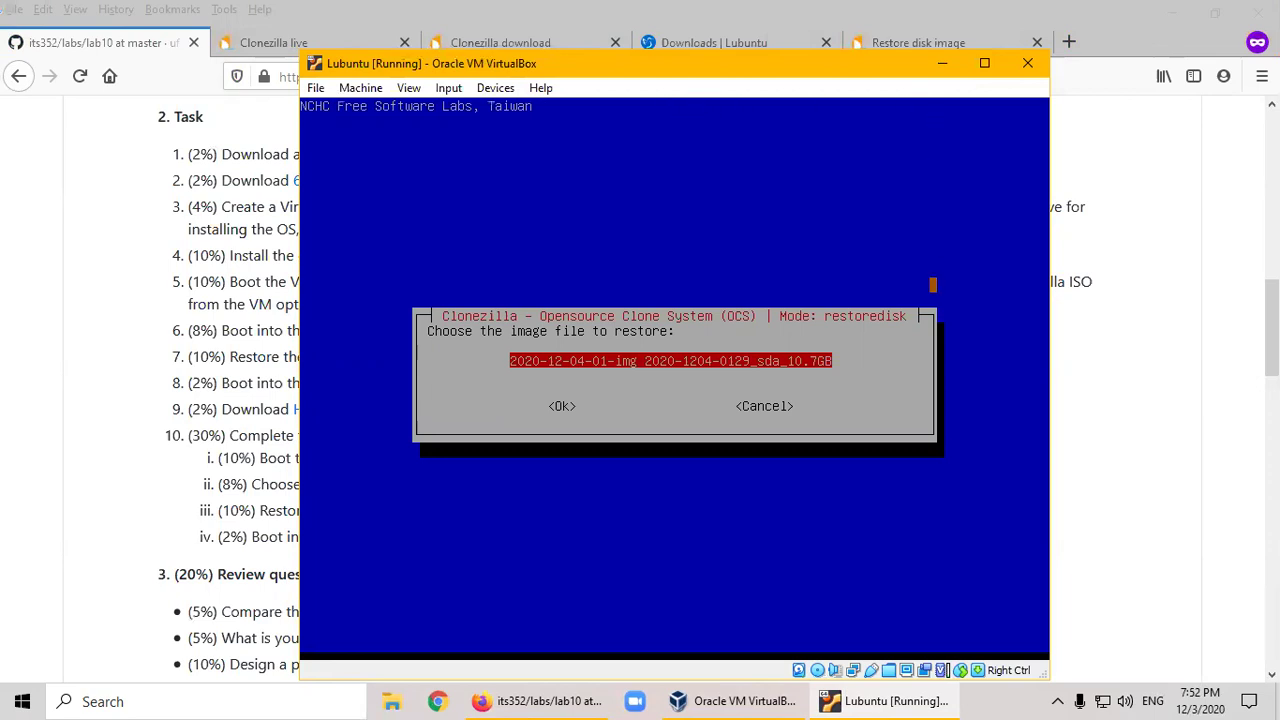
key(Tab)
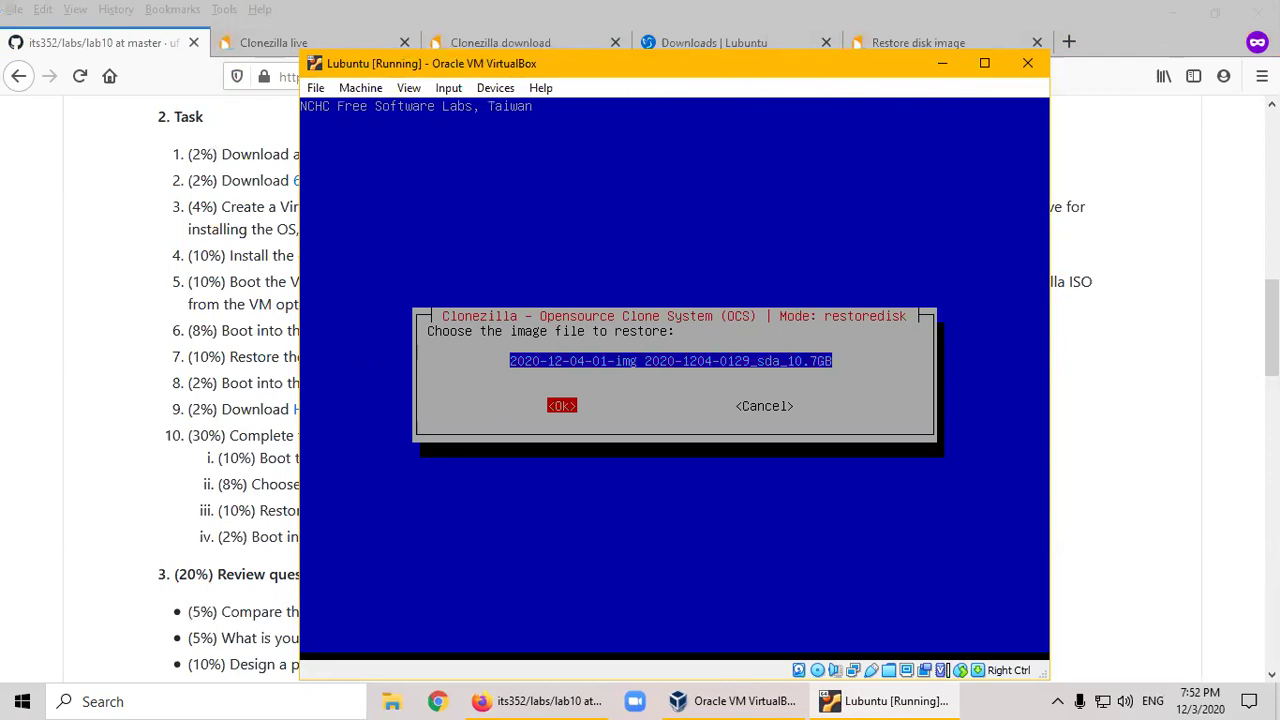
key(Return)
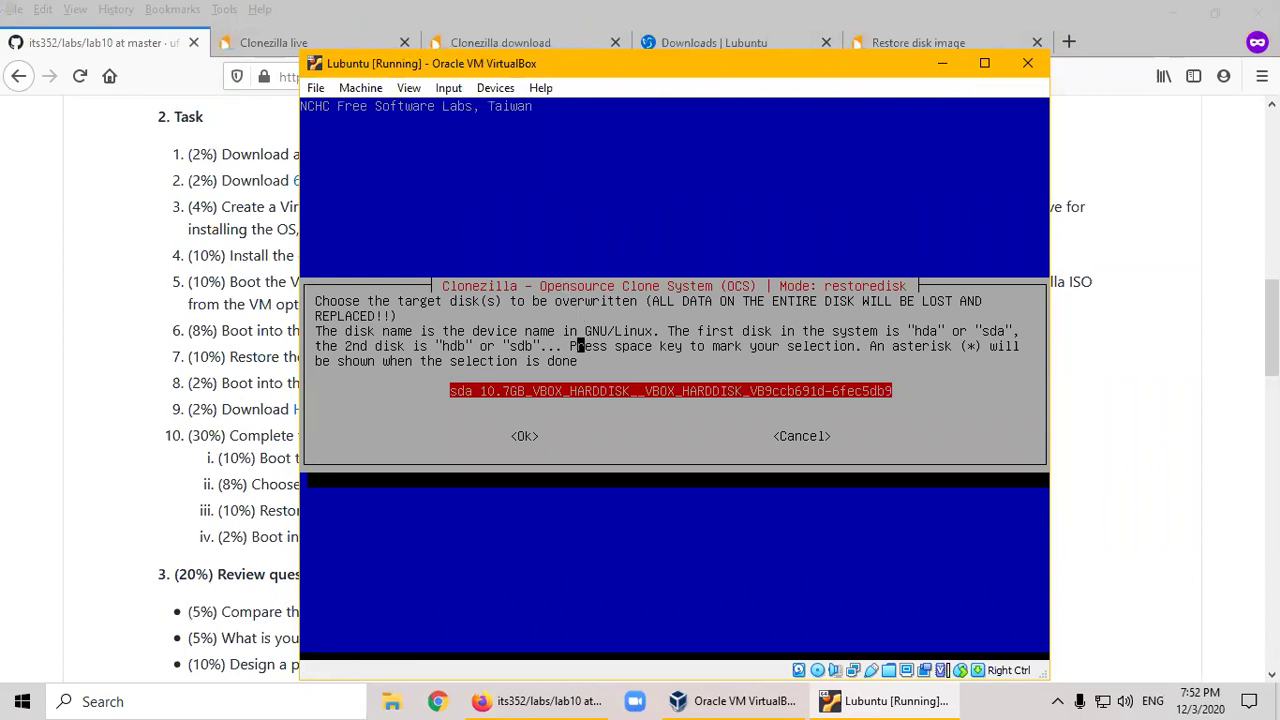
key(Tab)
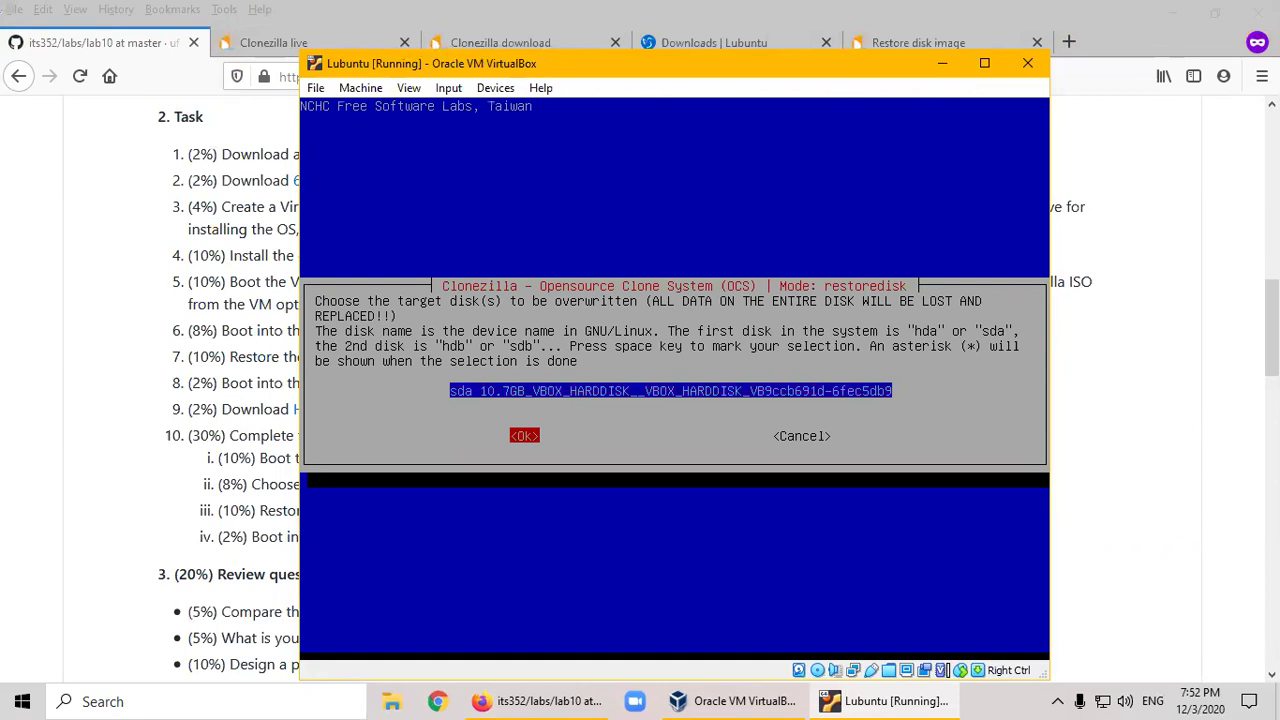
key(Return)
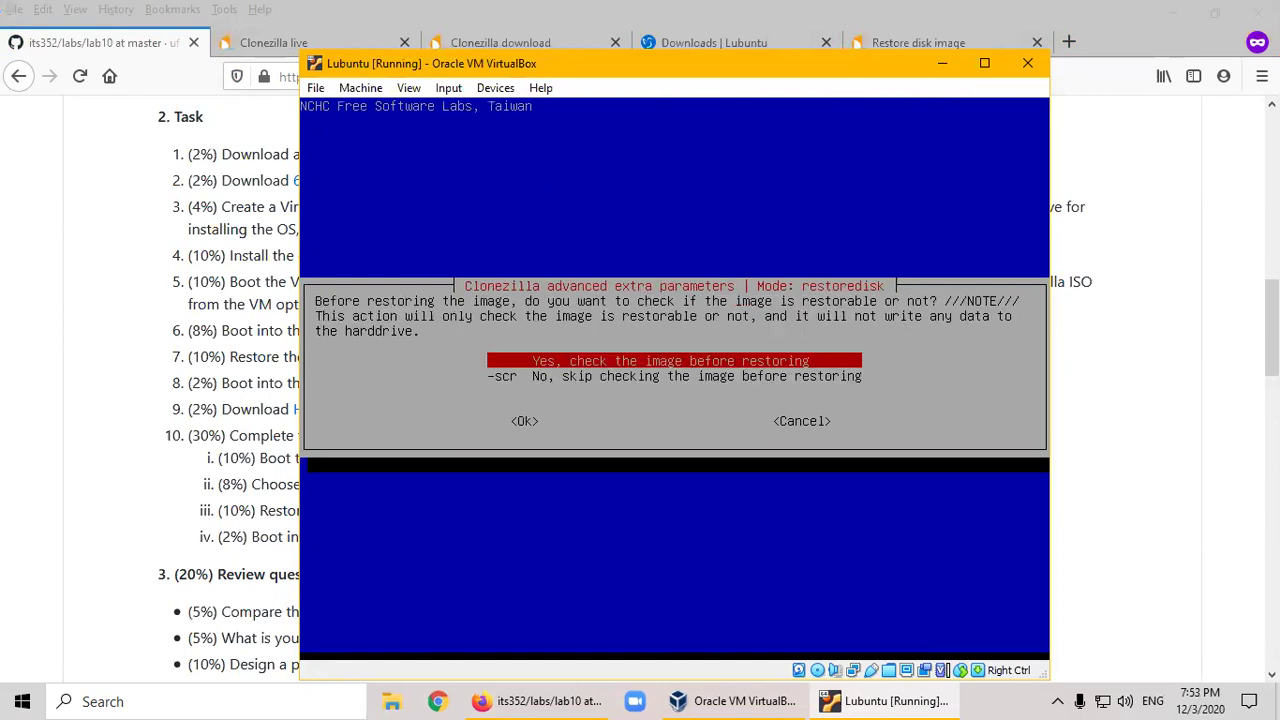
- Skip checking the image before restoring and keep -p choose as the action when everything is finished
key(Down)
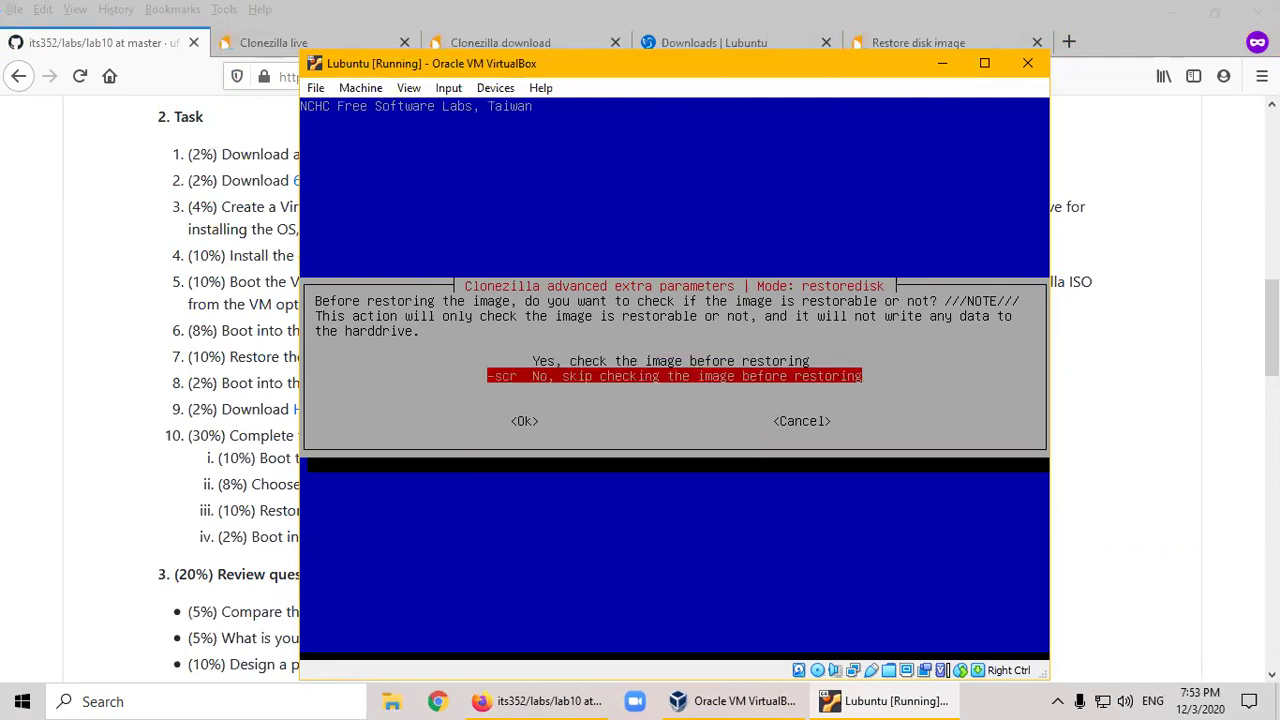
key(Tab)
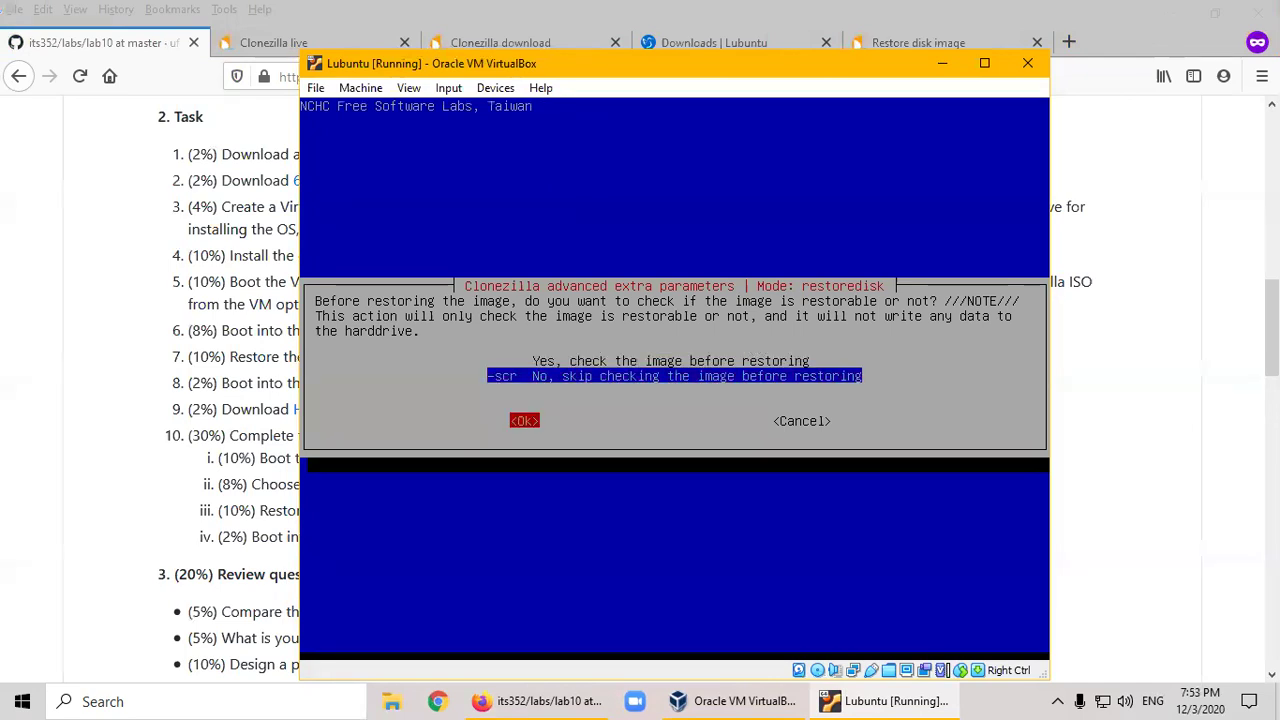
key(Return)
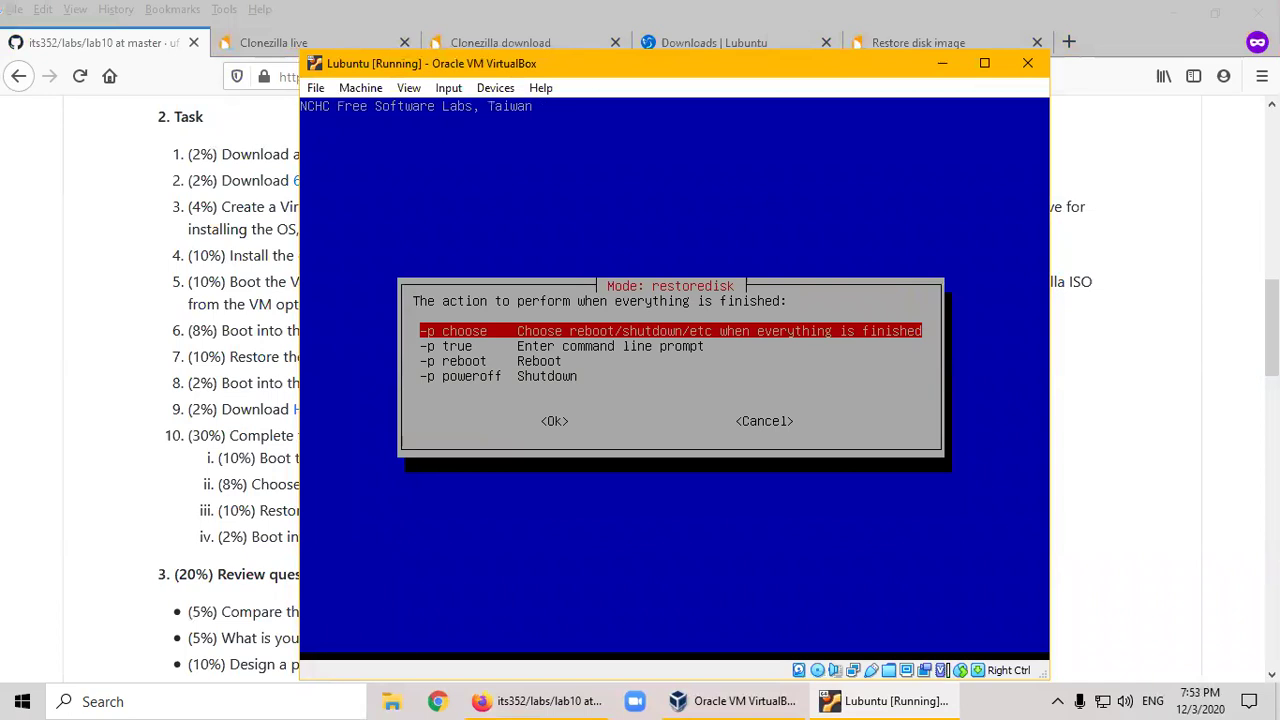
key(Tab)
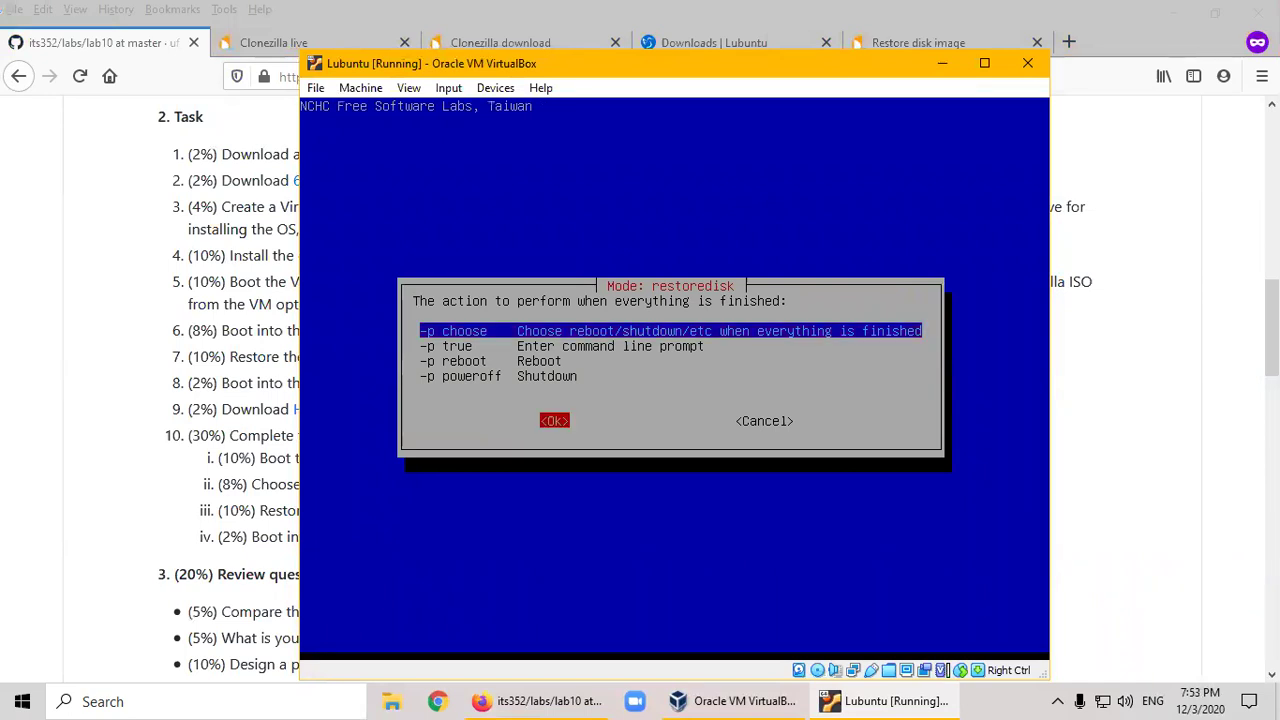
key(Return)
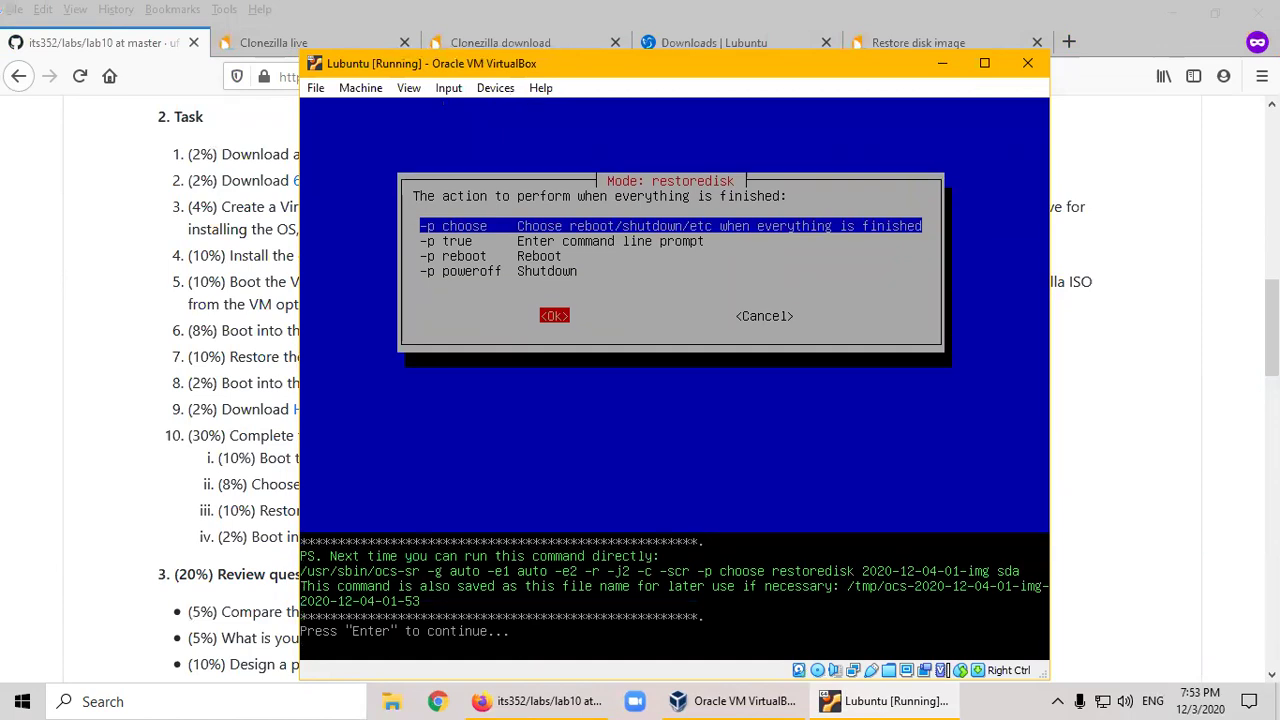
key(Return)
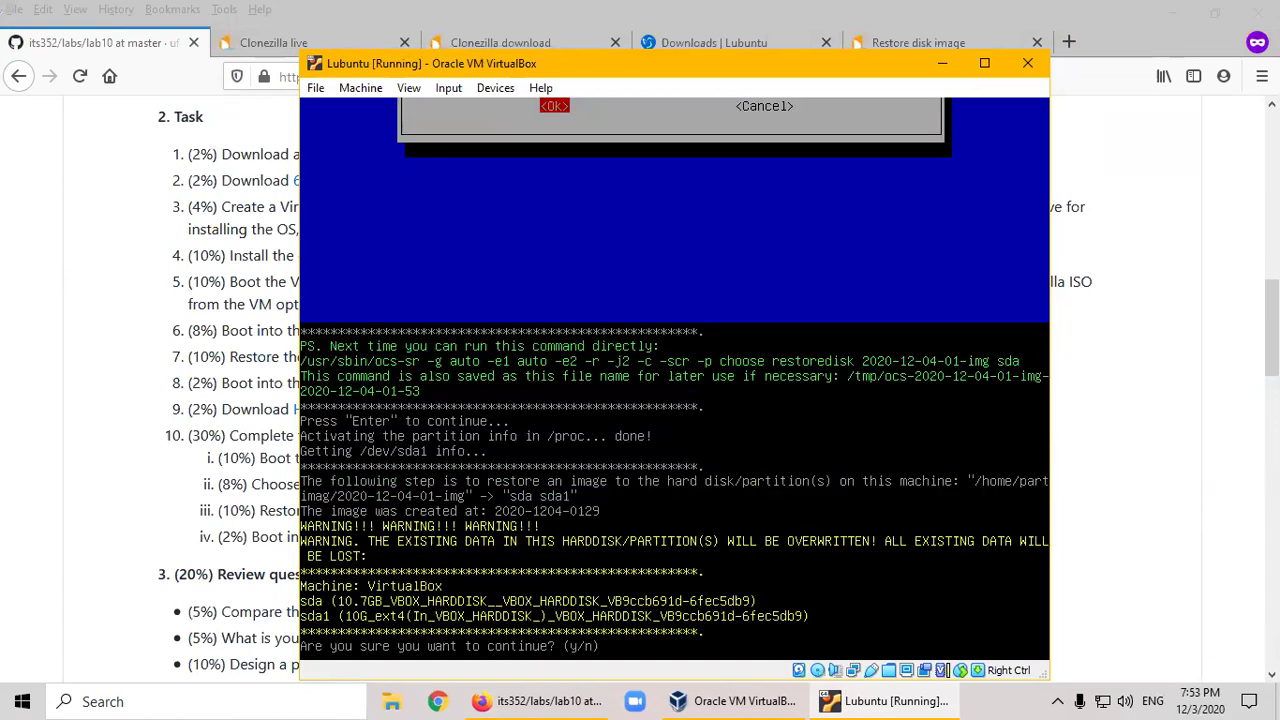
text(y)
key(Return)
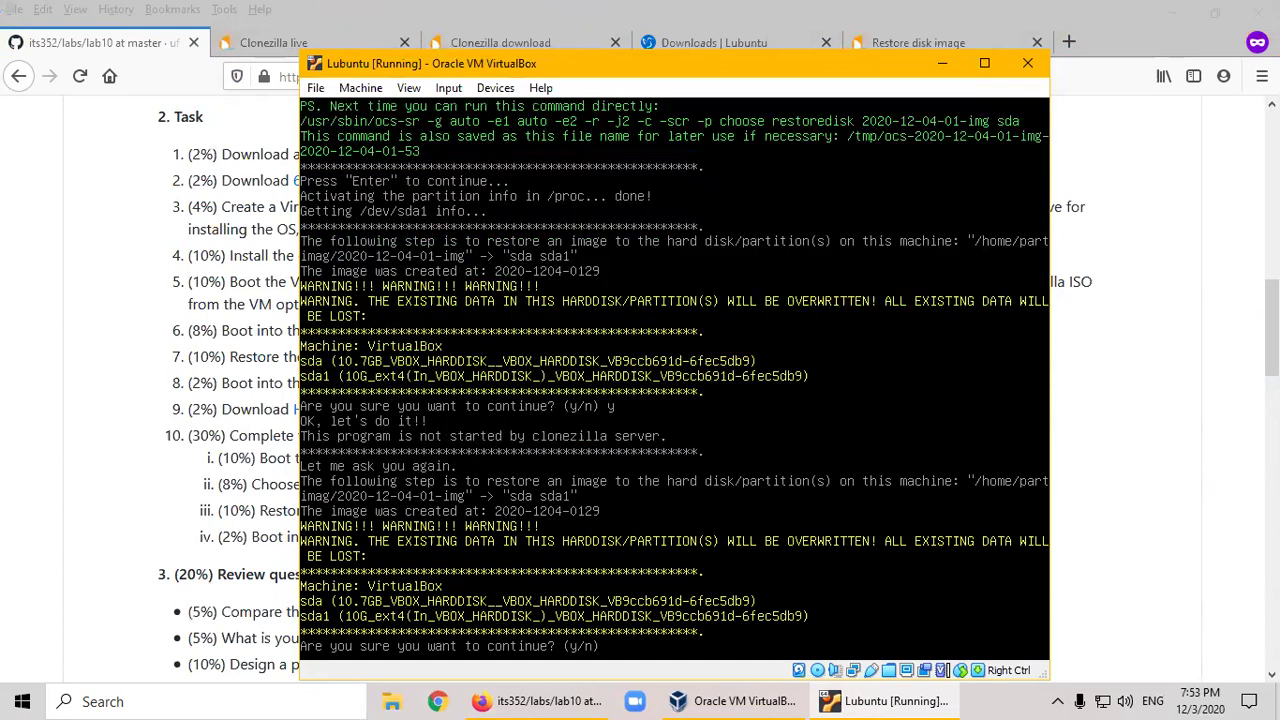
text(y)
key(Return)
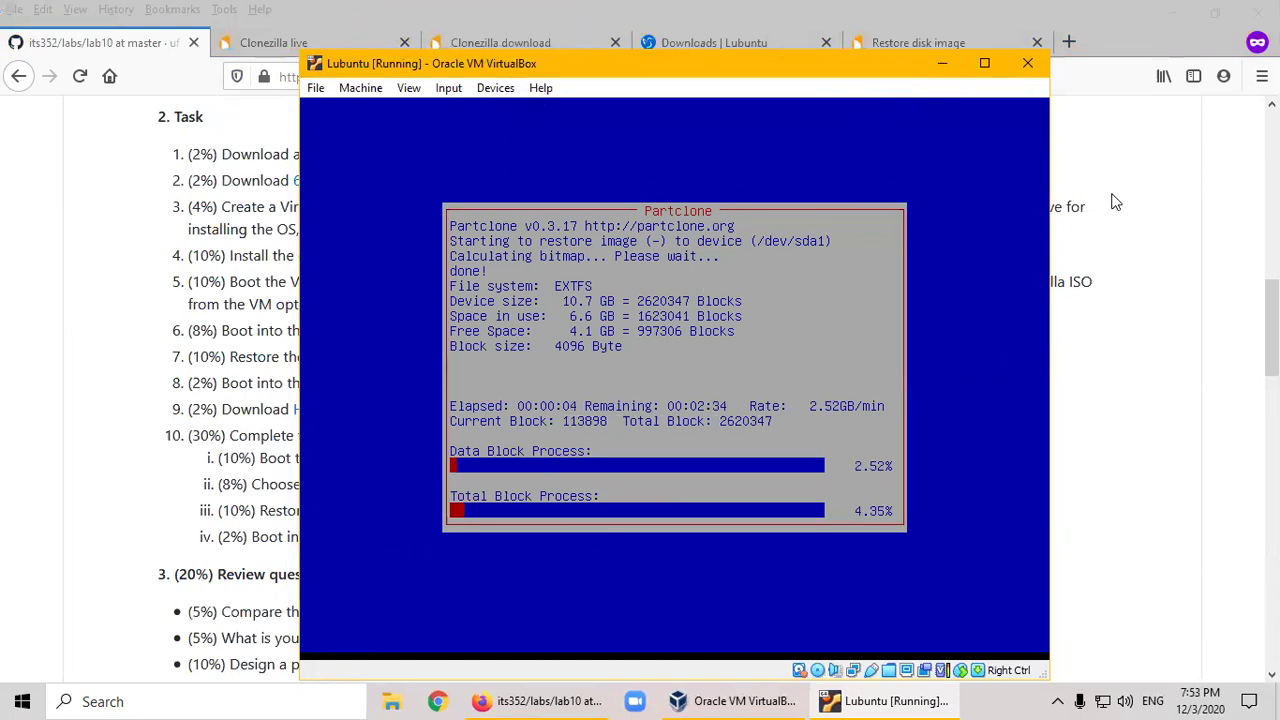
- Look at Clonezilla's Restore disk image guide, check the virtual machine's restore progress and return to the lab10 task list in Firefox
click(1128, 186)
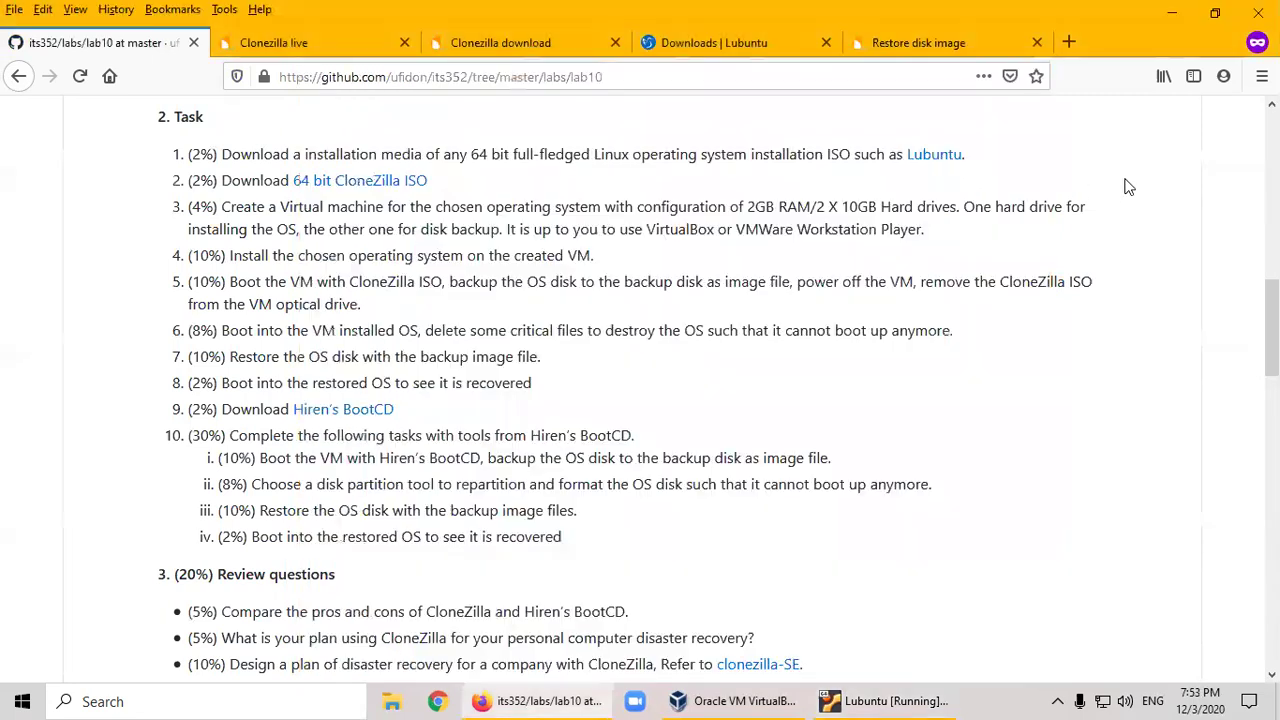
click(918, 45)
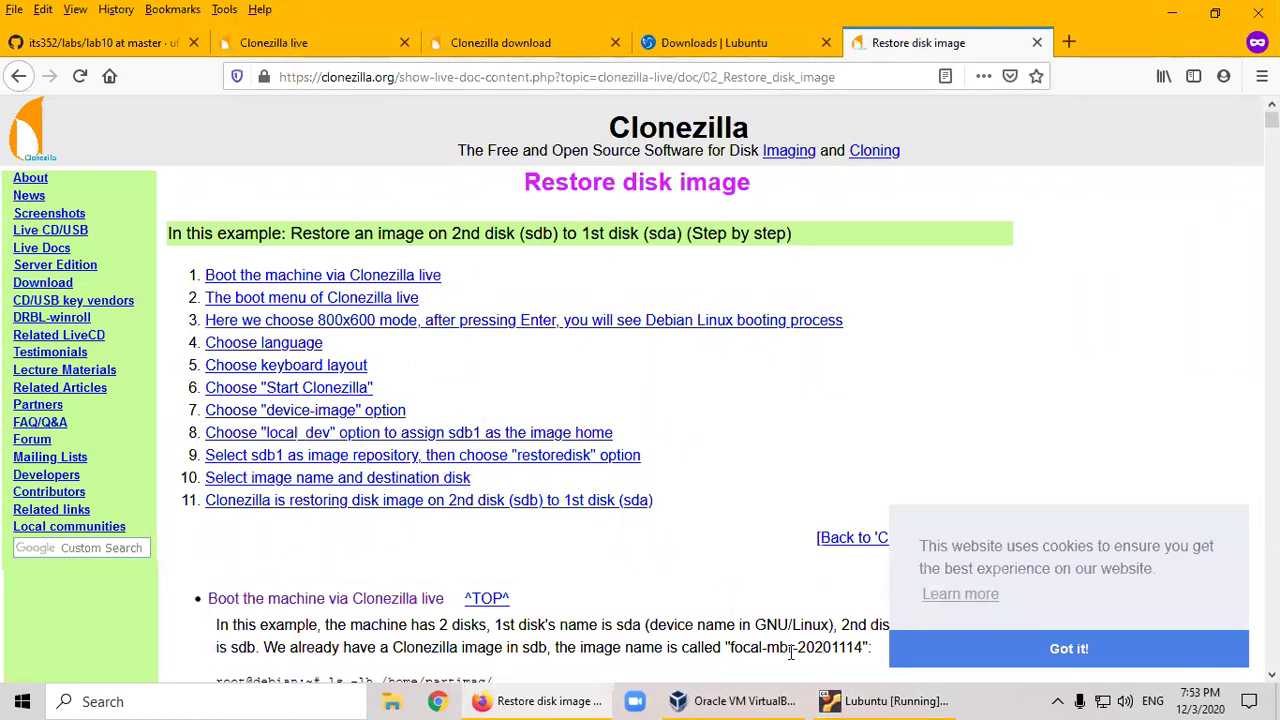
click(885, 701)
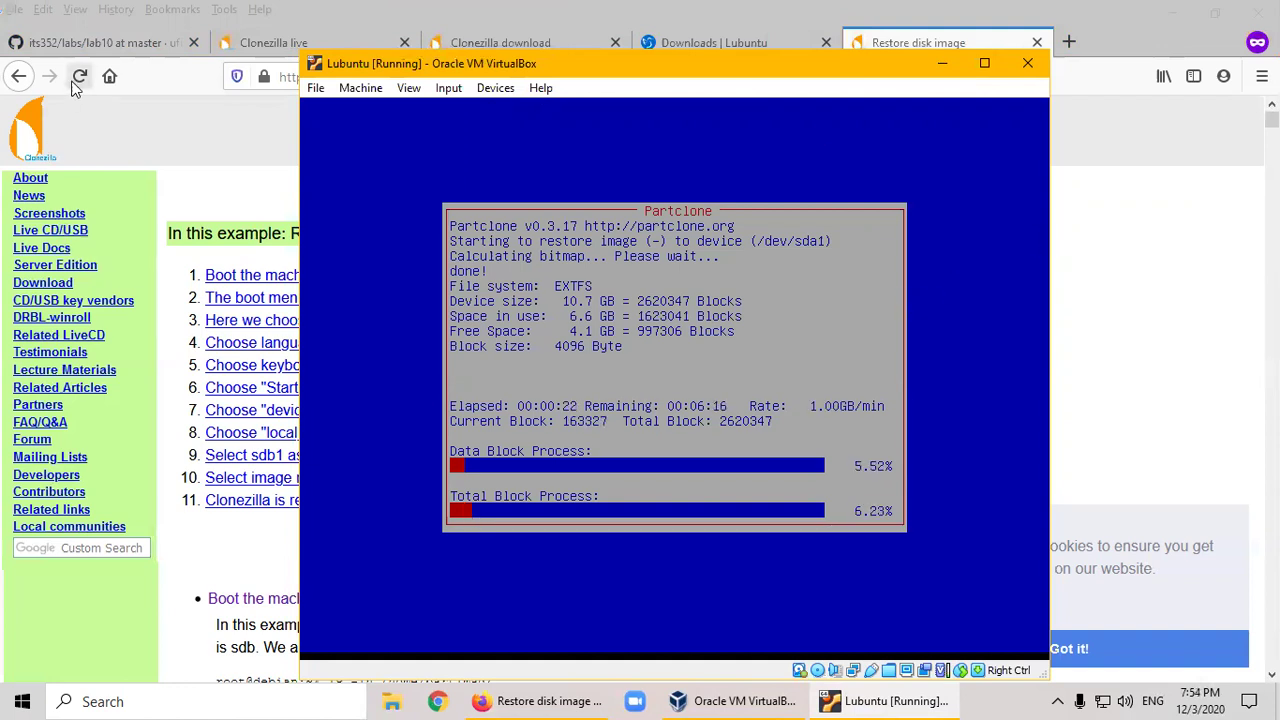
click(85, 50)
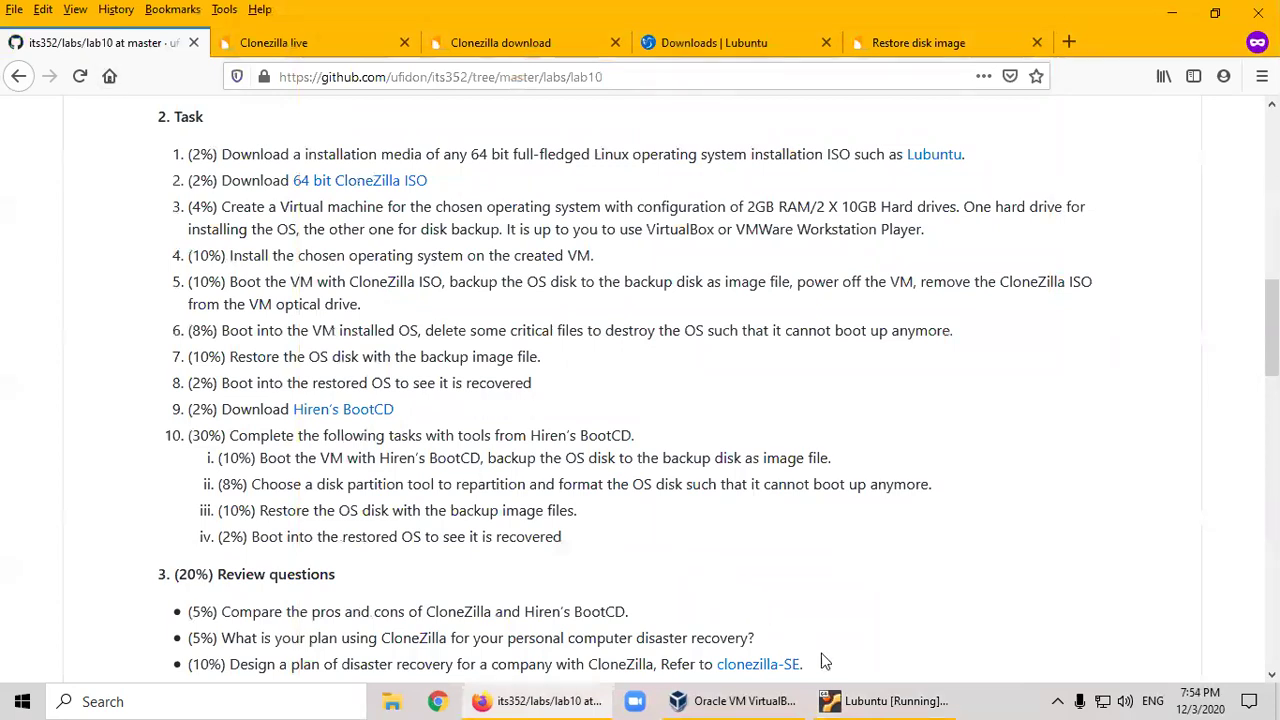
- Switch to the Lubuntu virtual machine, continue past the finished Clonezilla restore and power the machine off
click(882, 700)
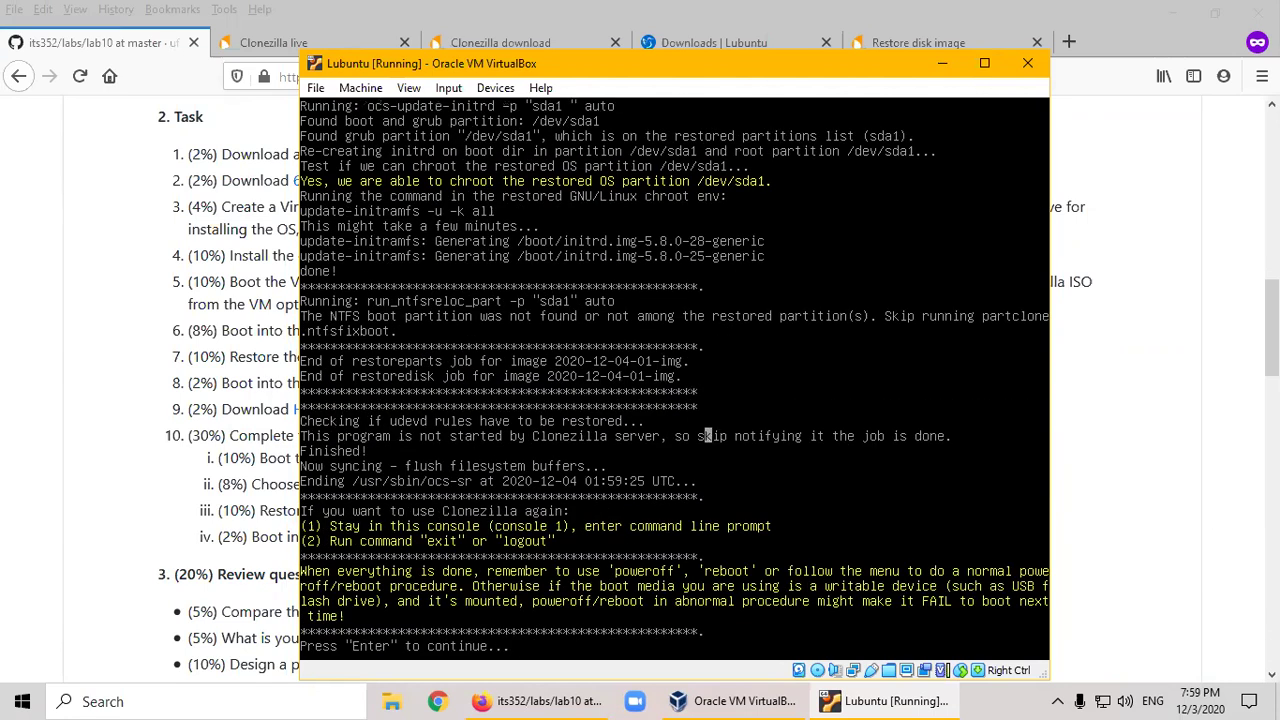
key(Return)
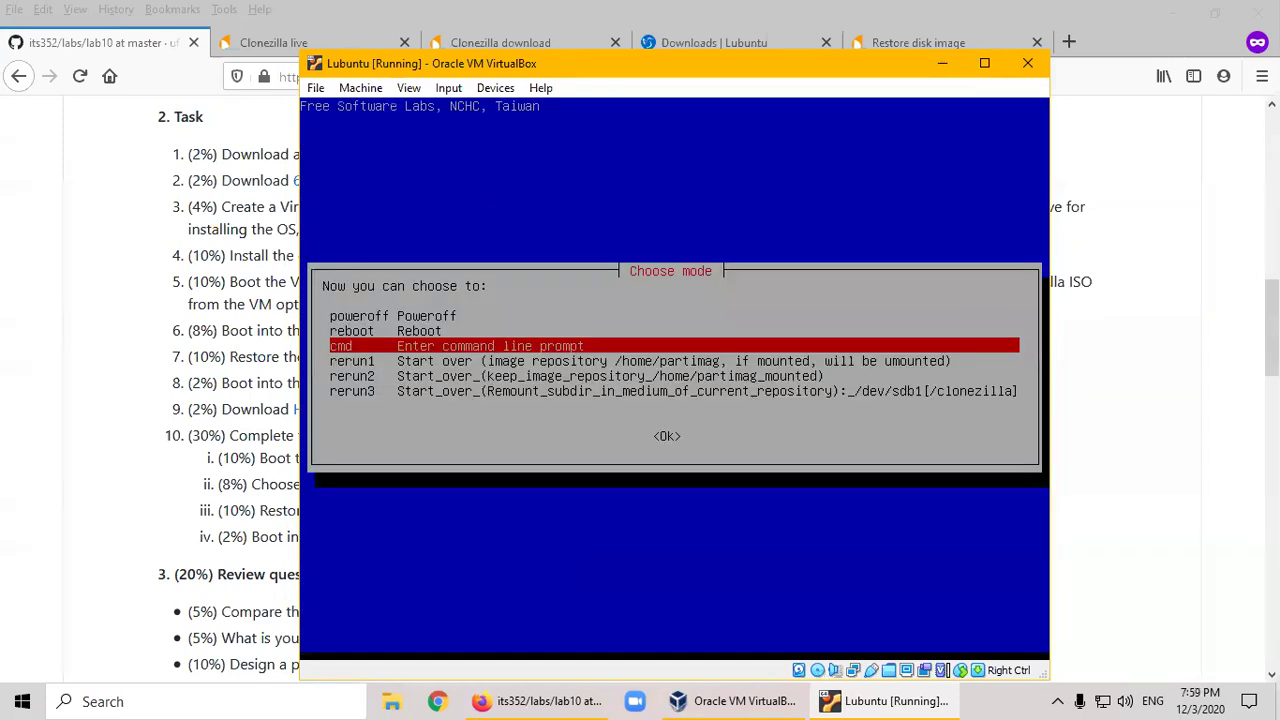
key(Up)
key(Up)
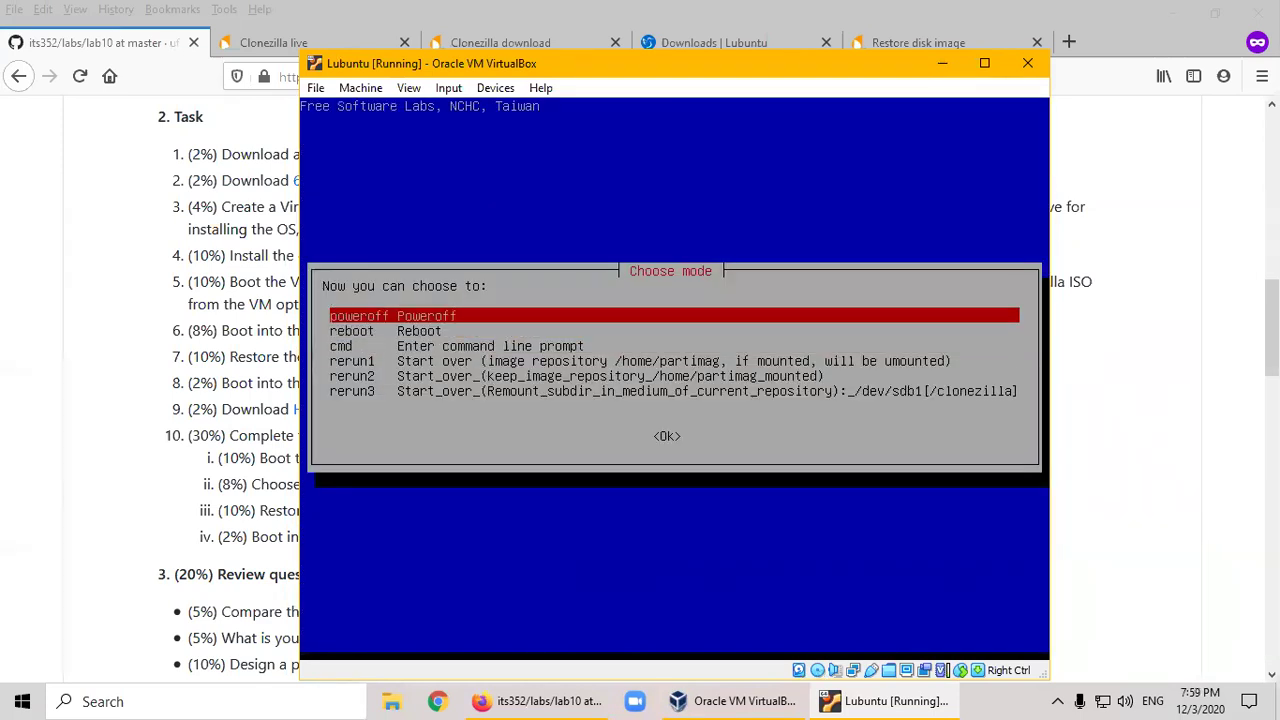
key(Tab)
key(Return)
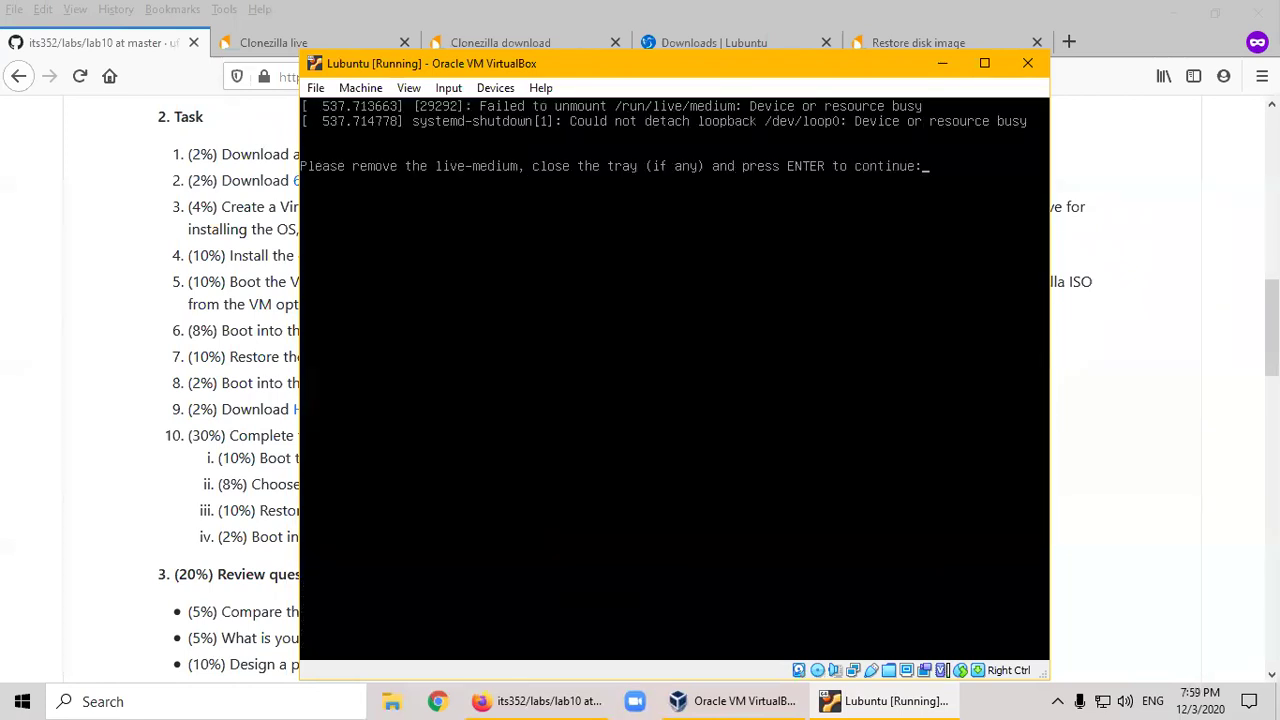
key(Return)
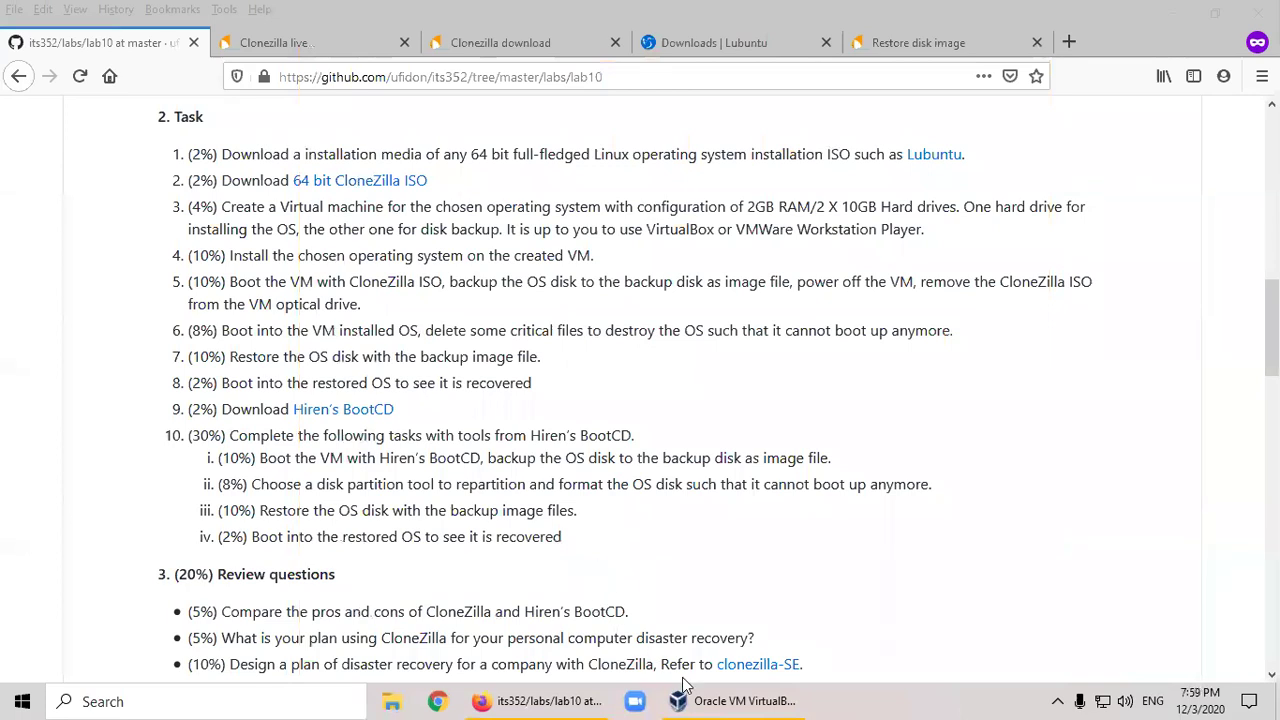
- Start the Lubuntu virtual machine with its optical drive empty, dismiss the lxqt-config-monitor notification and return to the lab10 task list
click(722, 699)
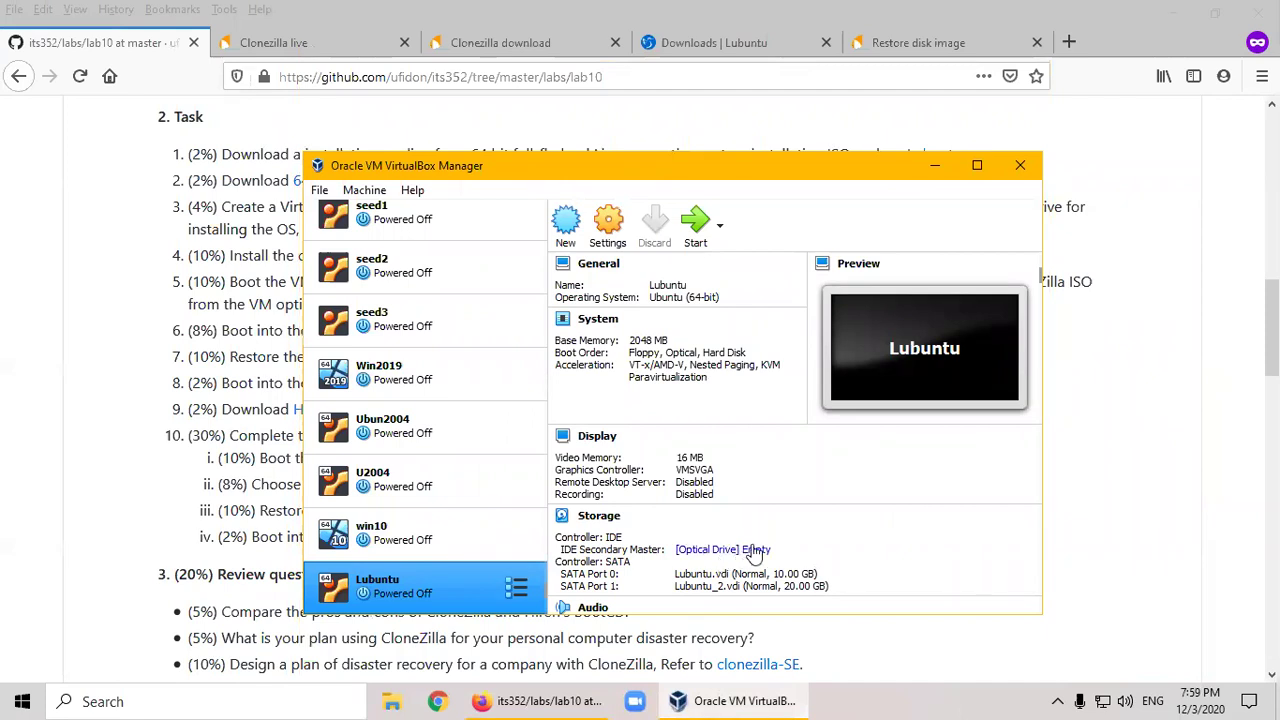
click(694, 220)
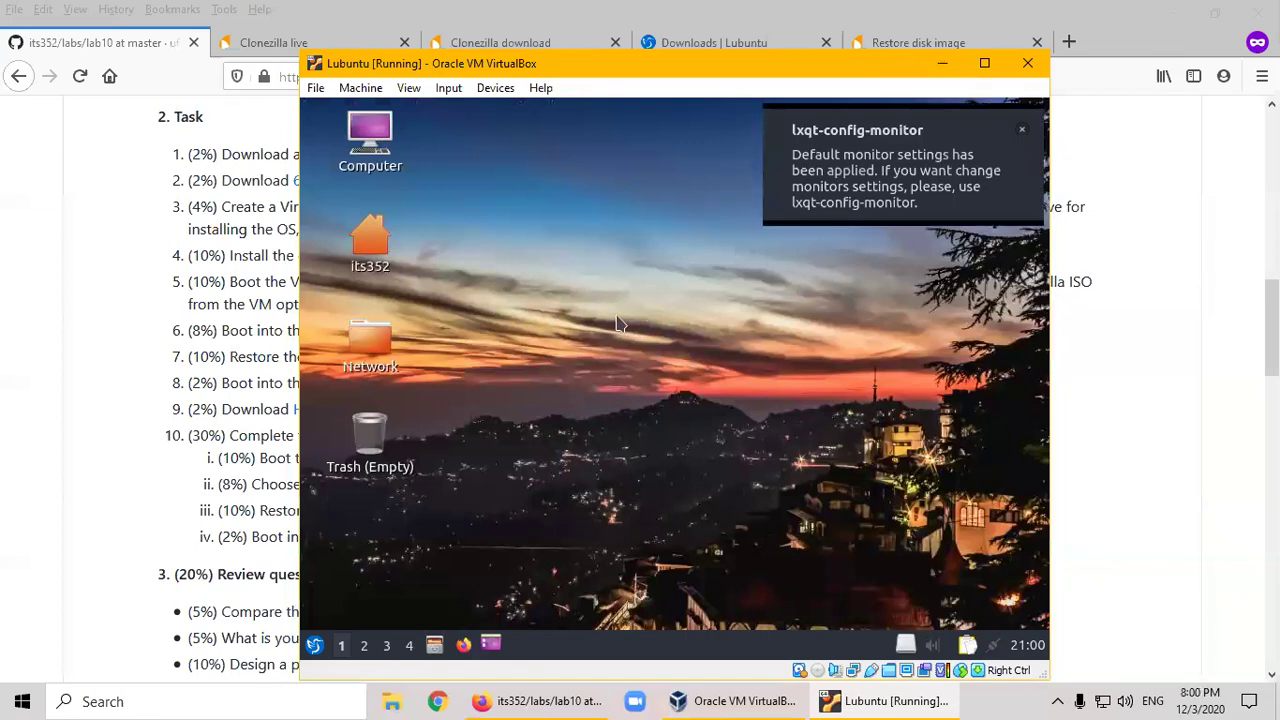
click(1022, 130)
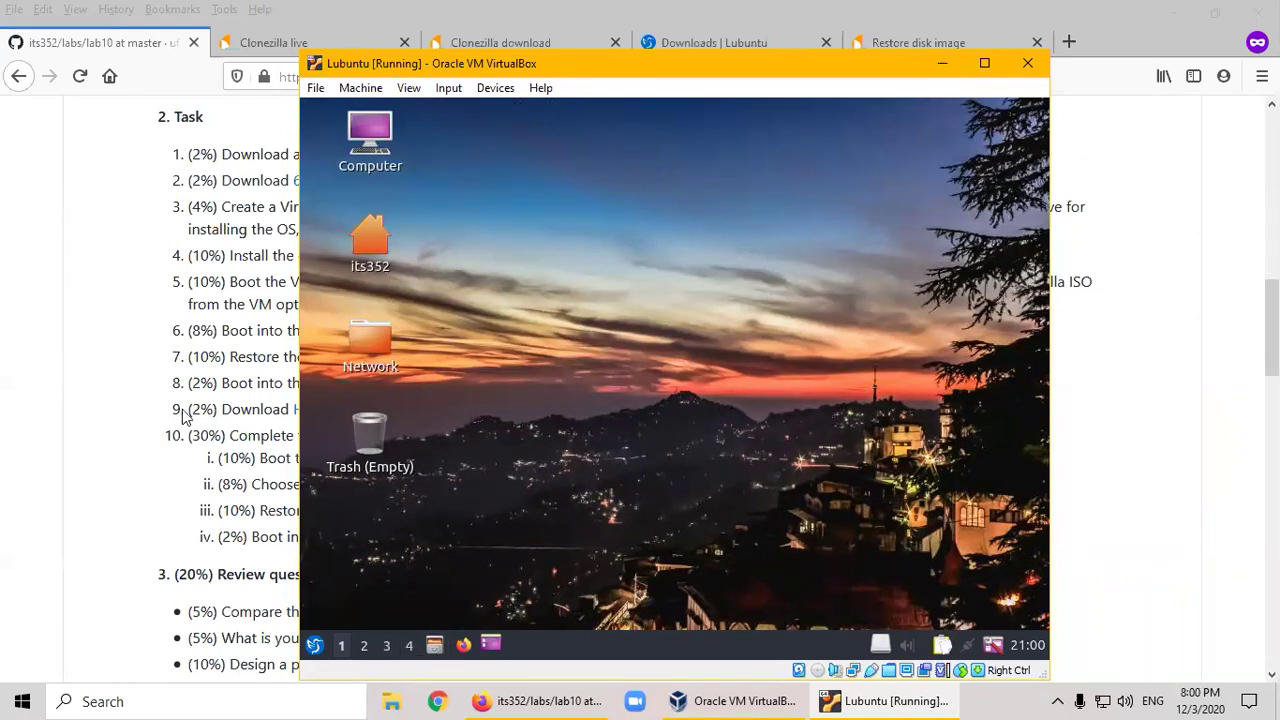
click(156, 382)
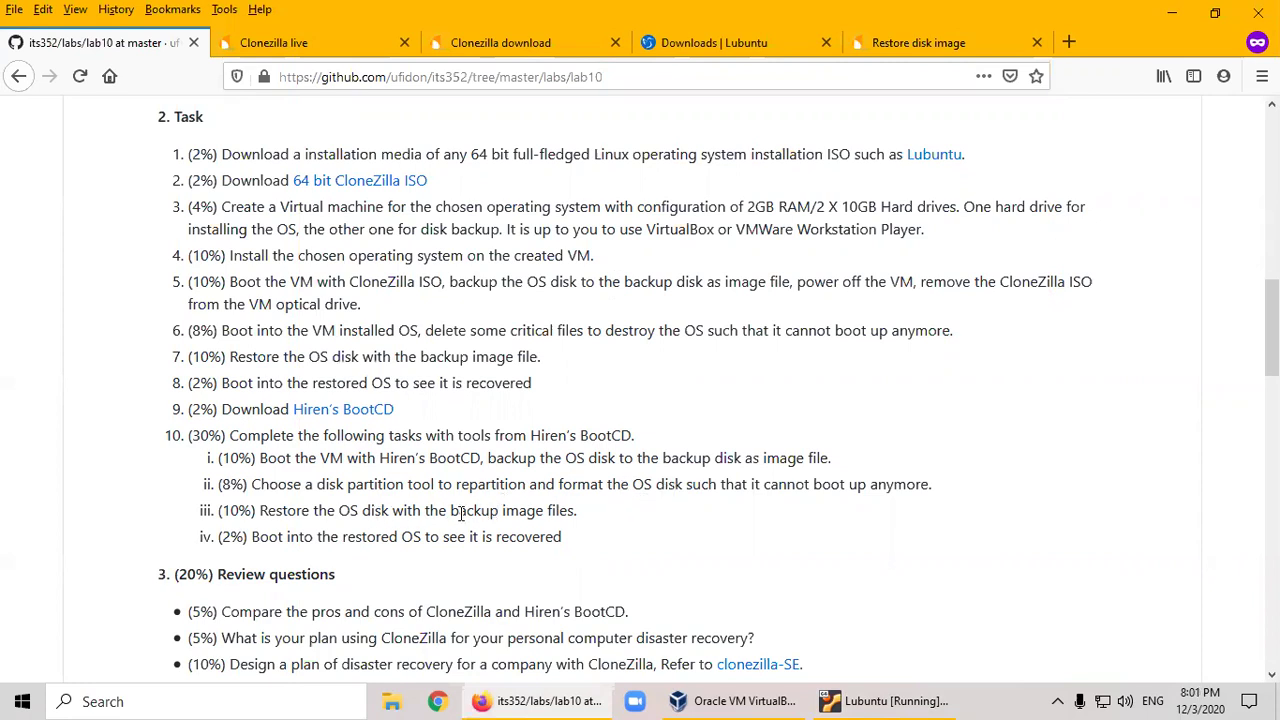
- Shut down the recovered Lubuntu system from inside the virtual machine and confirm the shutdown
click(880, 701)
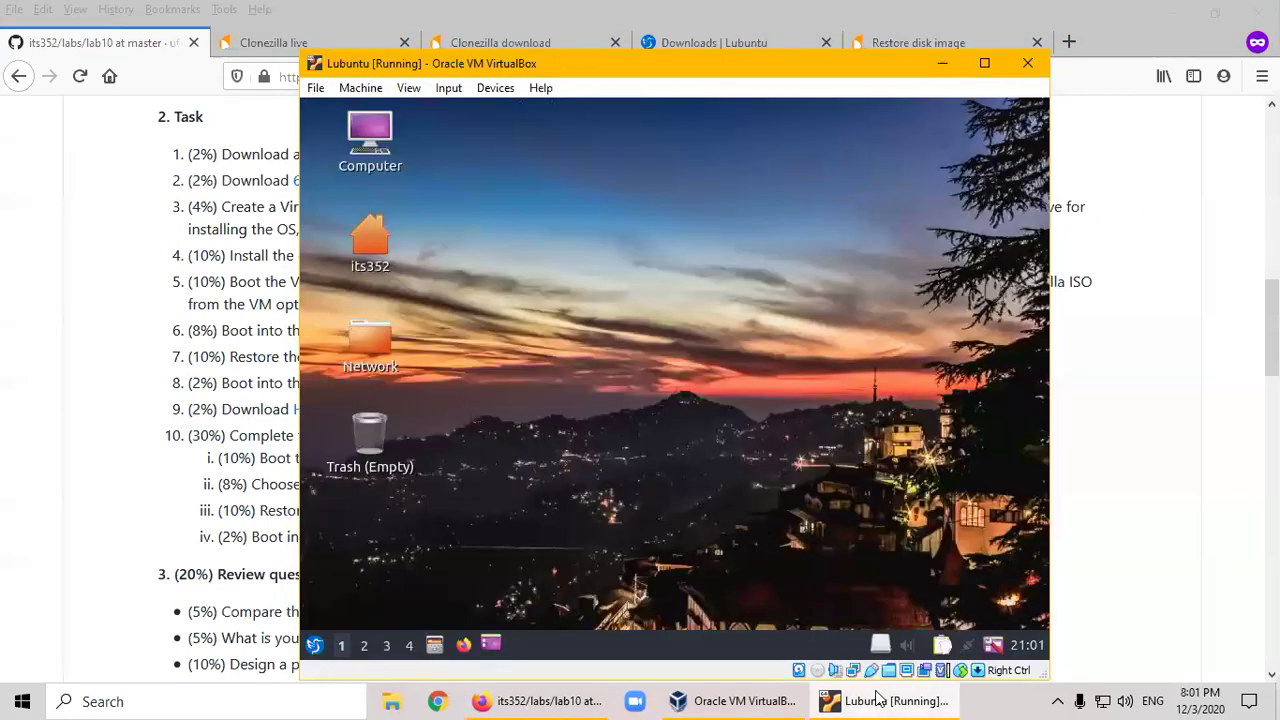
click(315, 648)
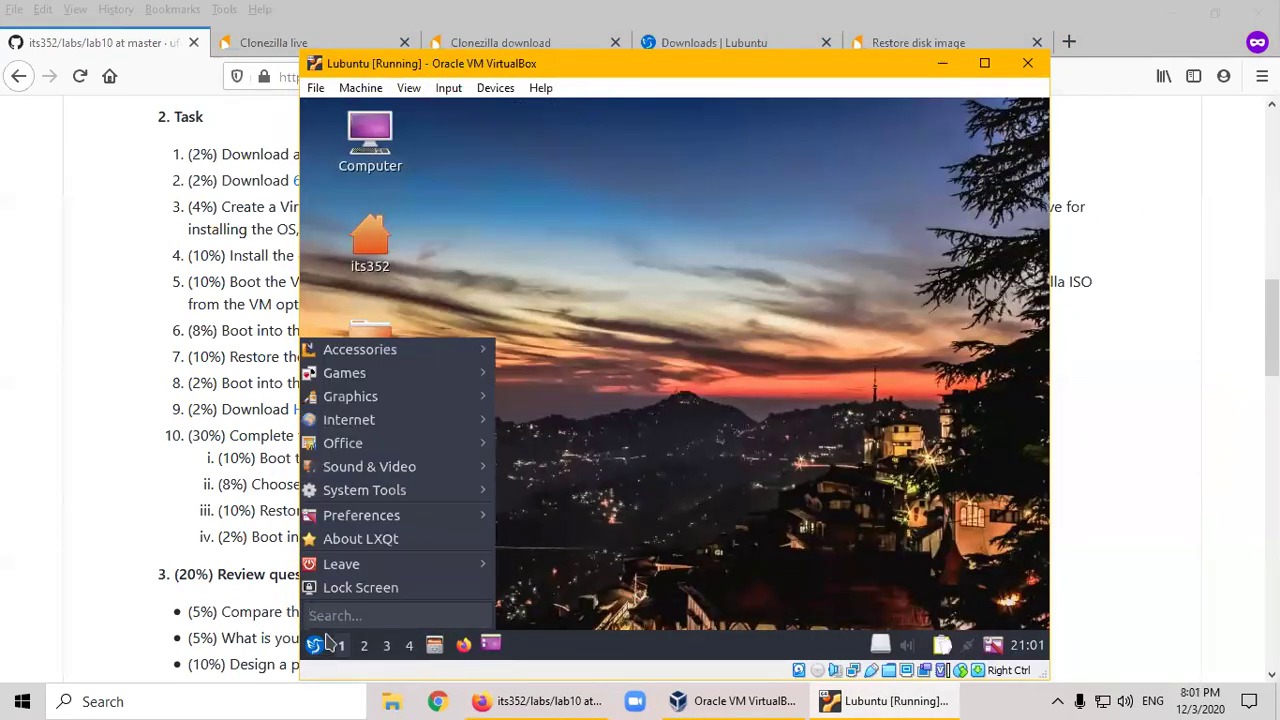
mouse_move(399, 576)
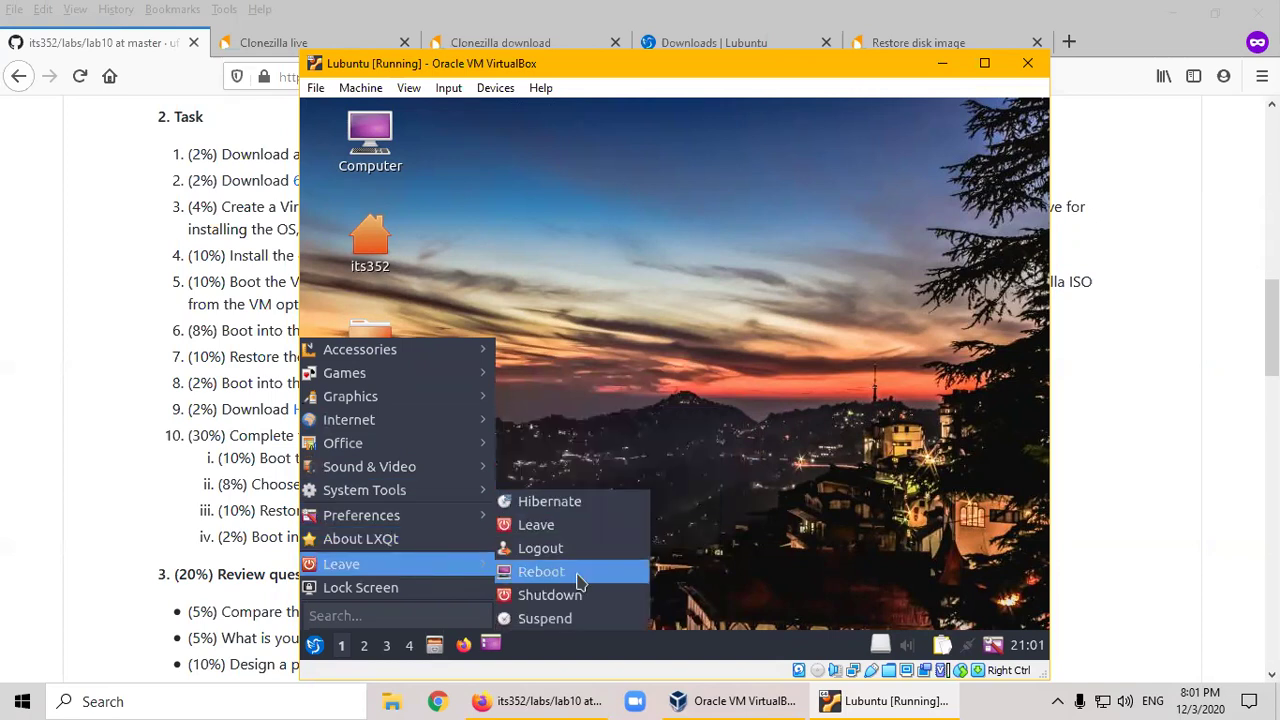
click(595, 598)
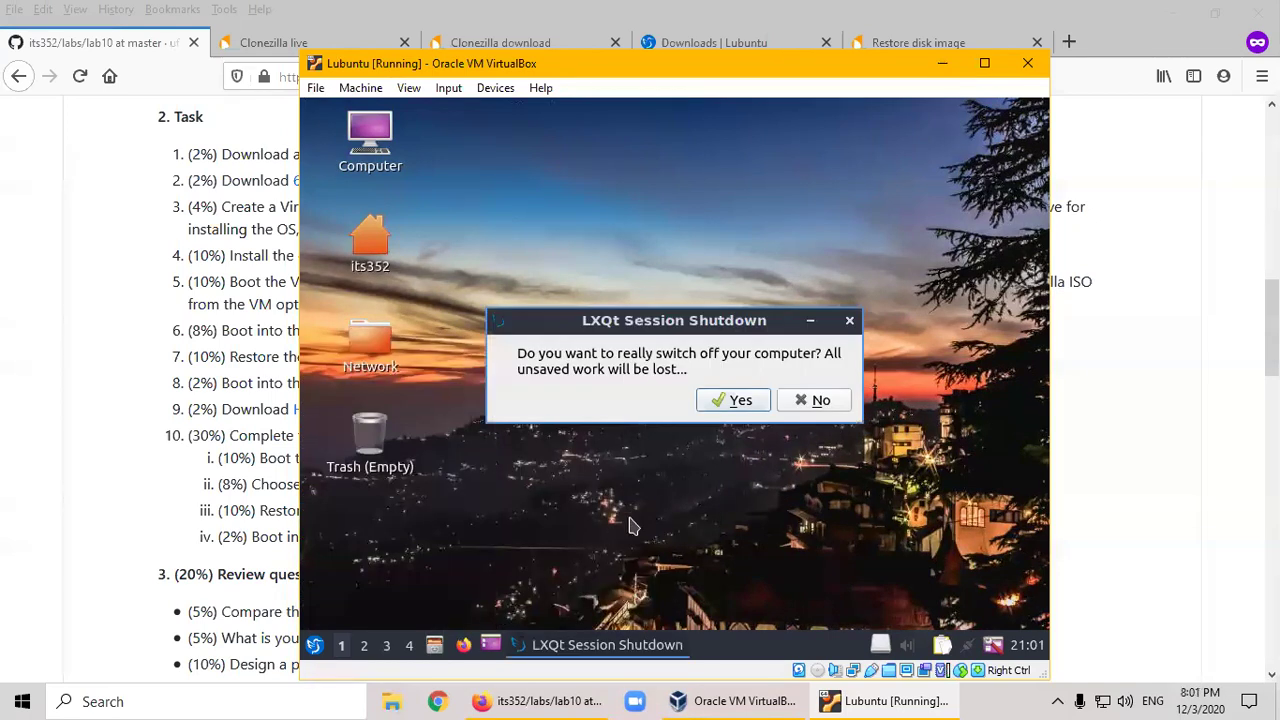
click(733, 405)
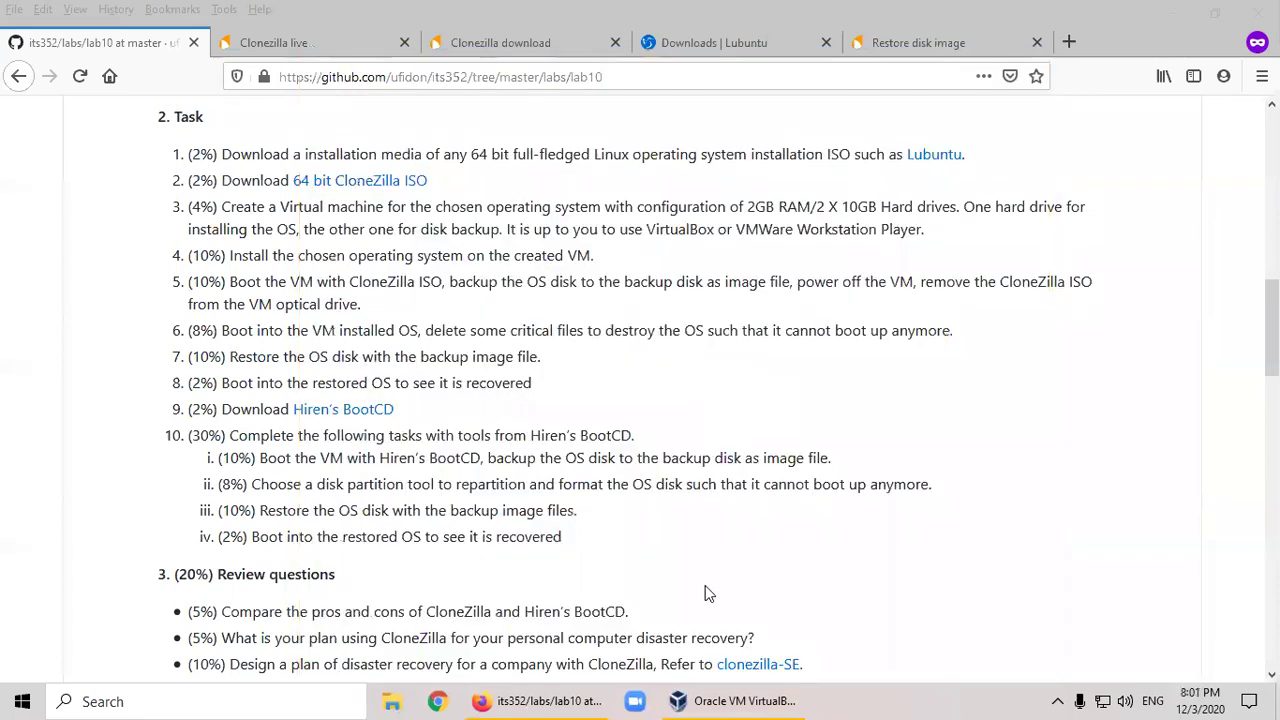
- Insert HBCD_PE_x64.iso into the Lubuntu virtual machine's optical drive and boot from it in full-screen mode
click(755, 699)
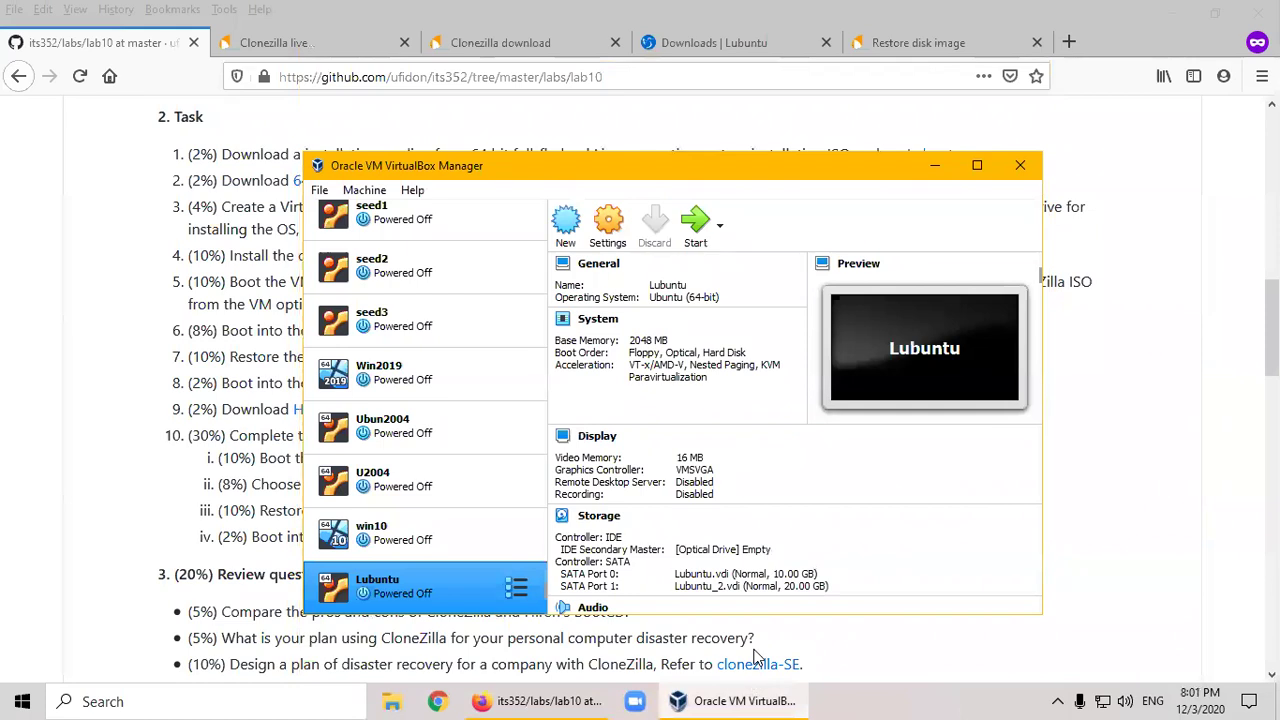
click(758, 549)
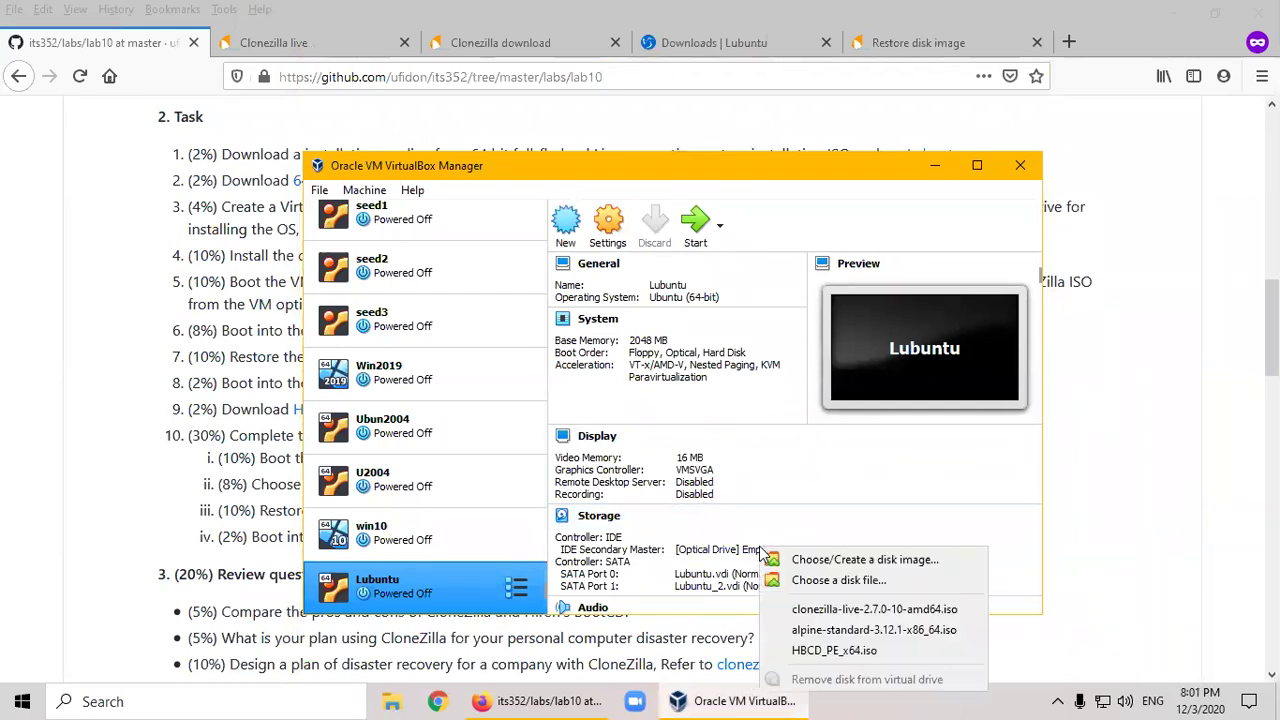
click(866, 651)
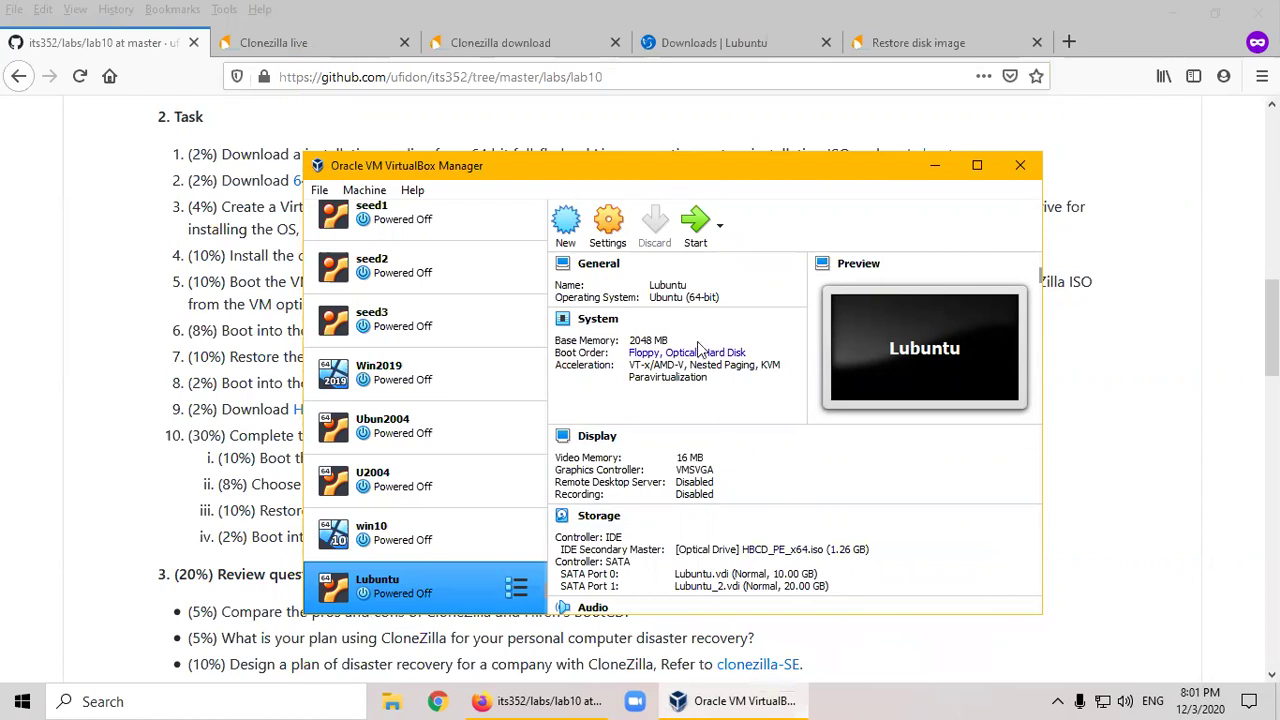
click(695, 228)
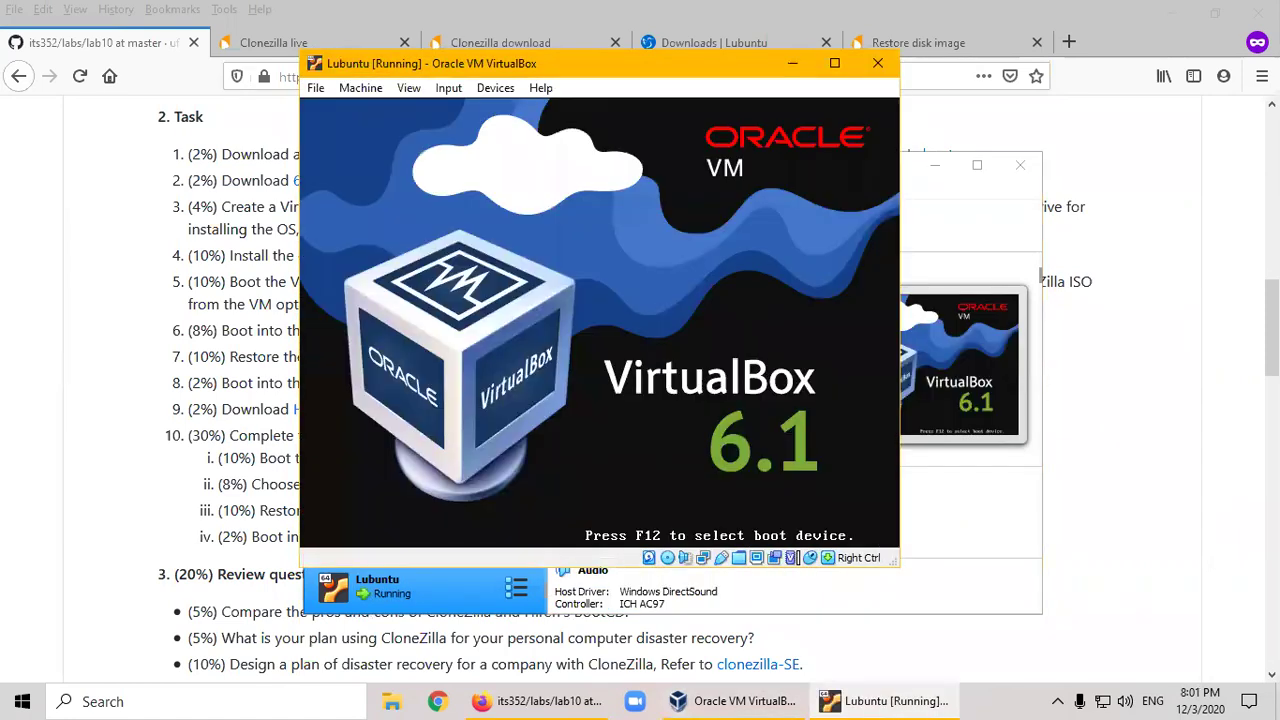
key(Control_R+f)
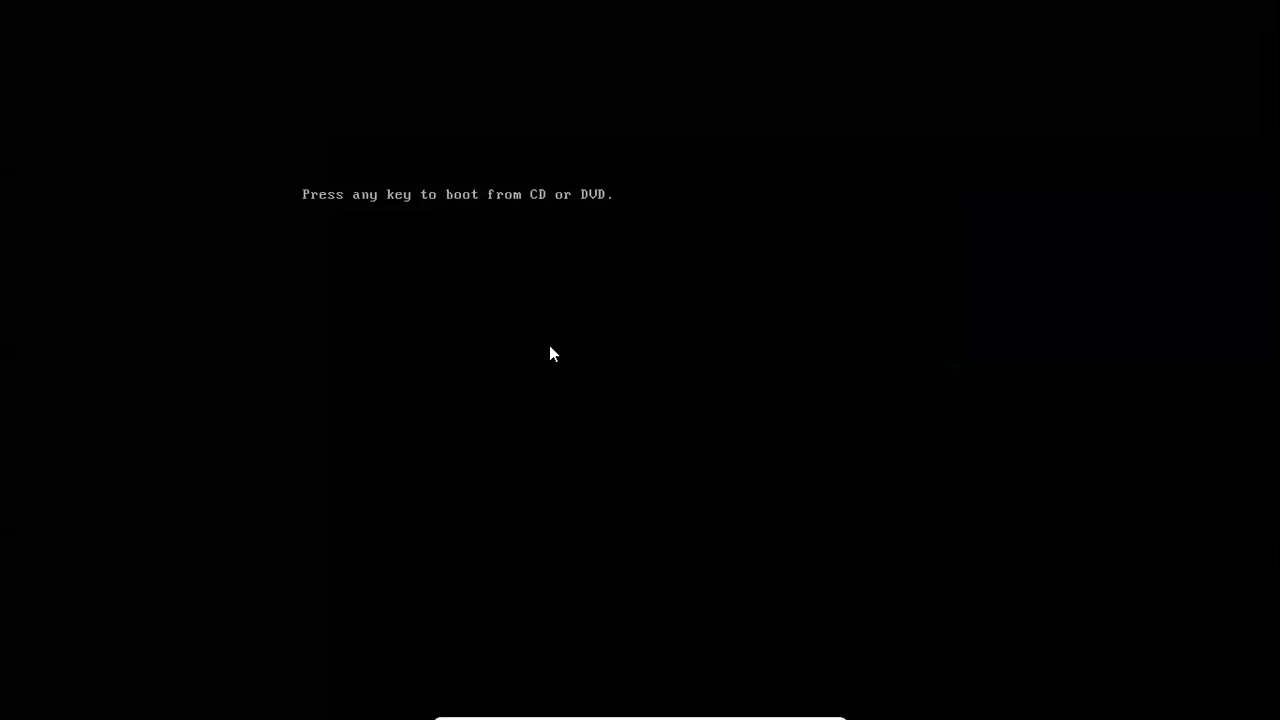
key(Return)
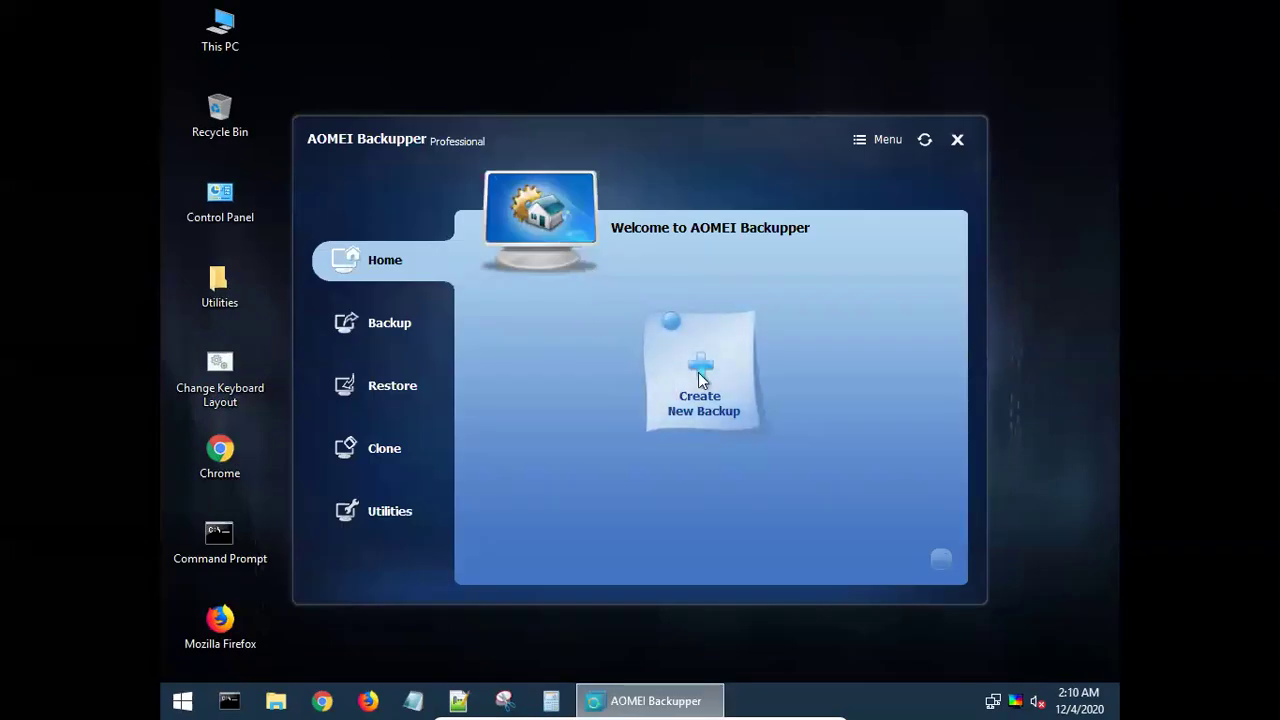
- Create a new Disk Backup task in AOMEI Backupper and add the 10.00GB Disk0 as its source
click(698, 372)
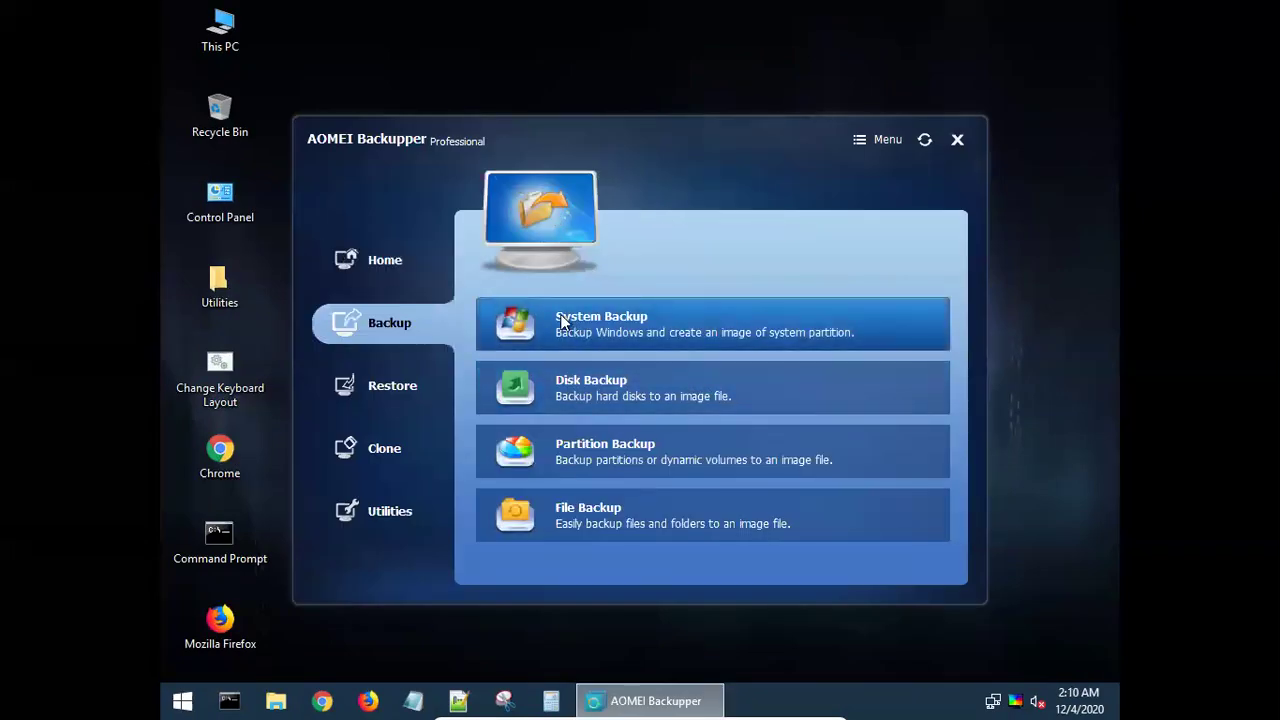
click(571, 384)
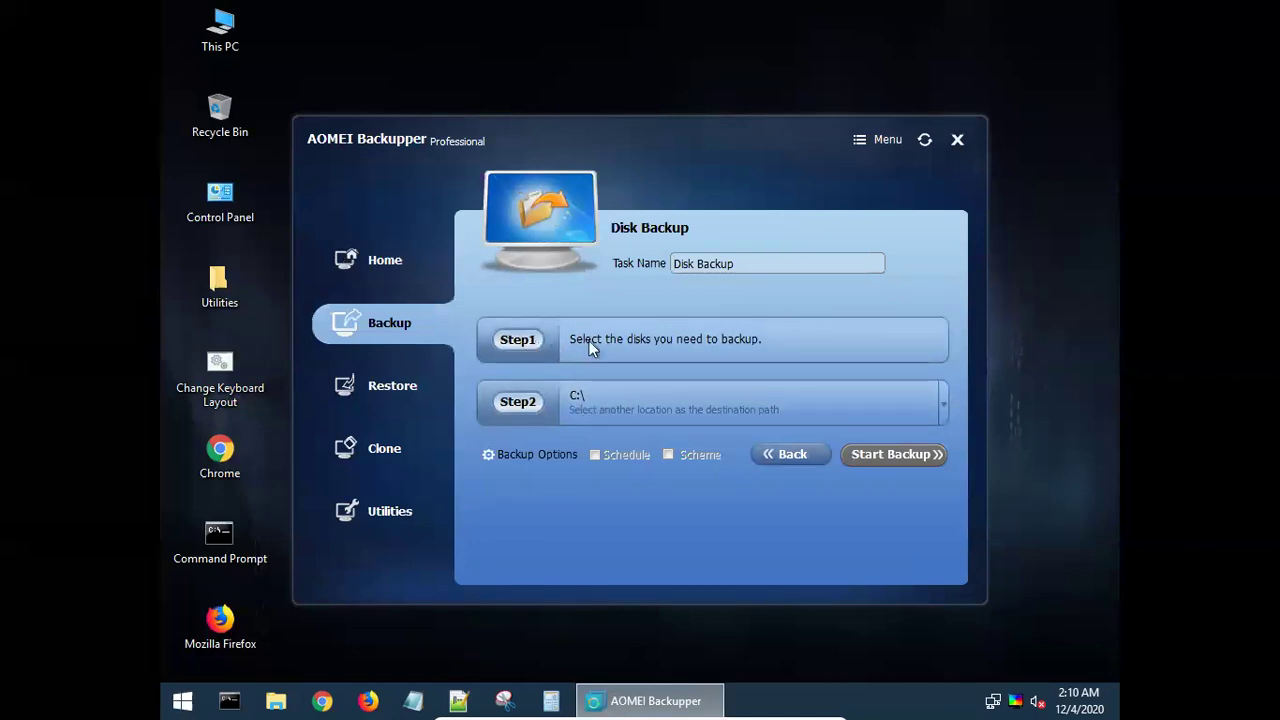
click(670, 339)
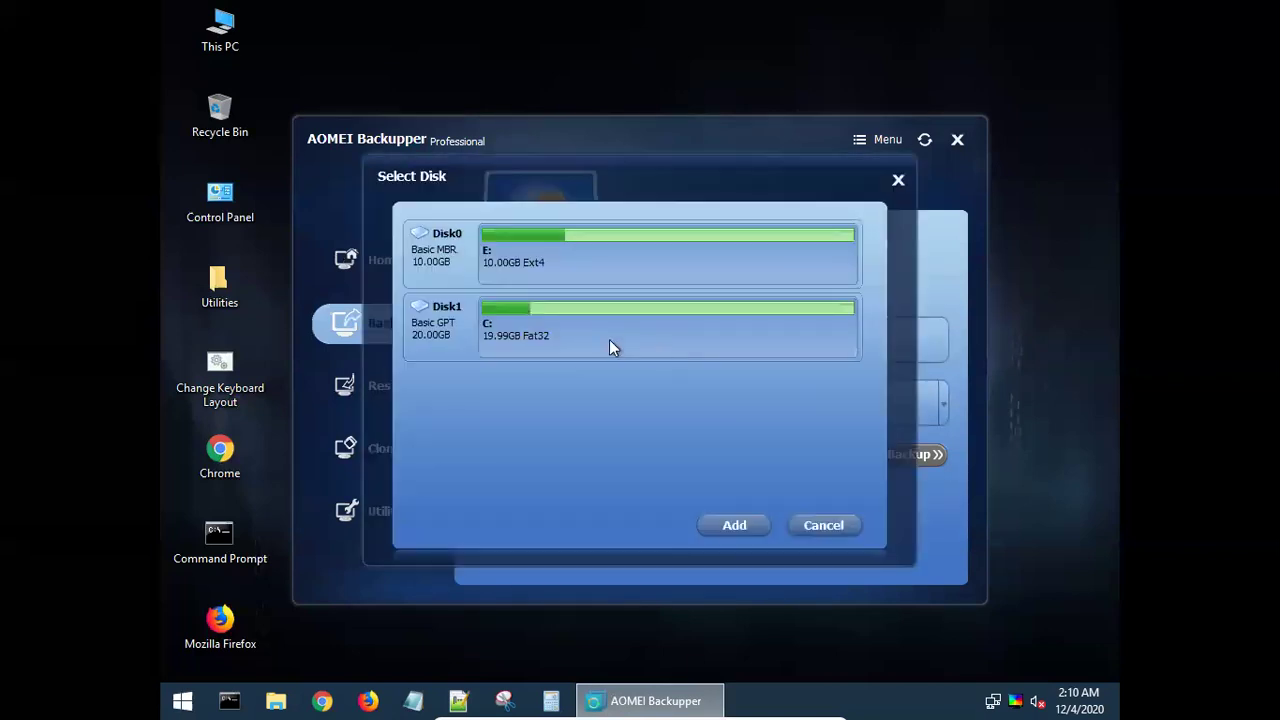
click(431, 253)
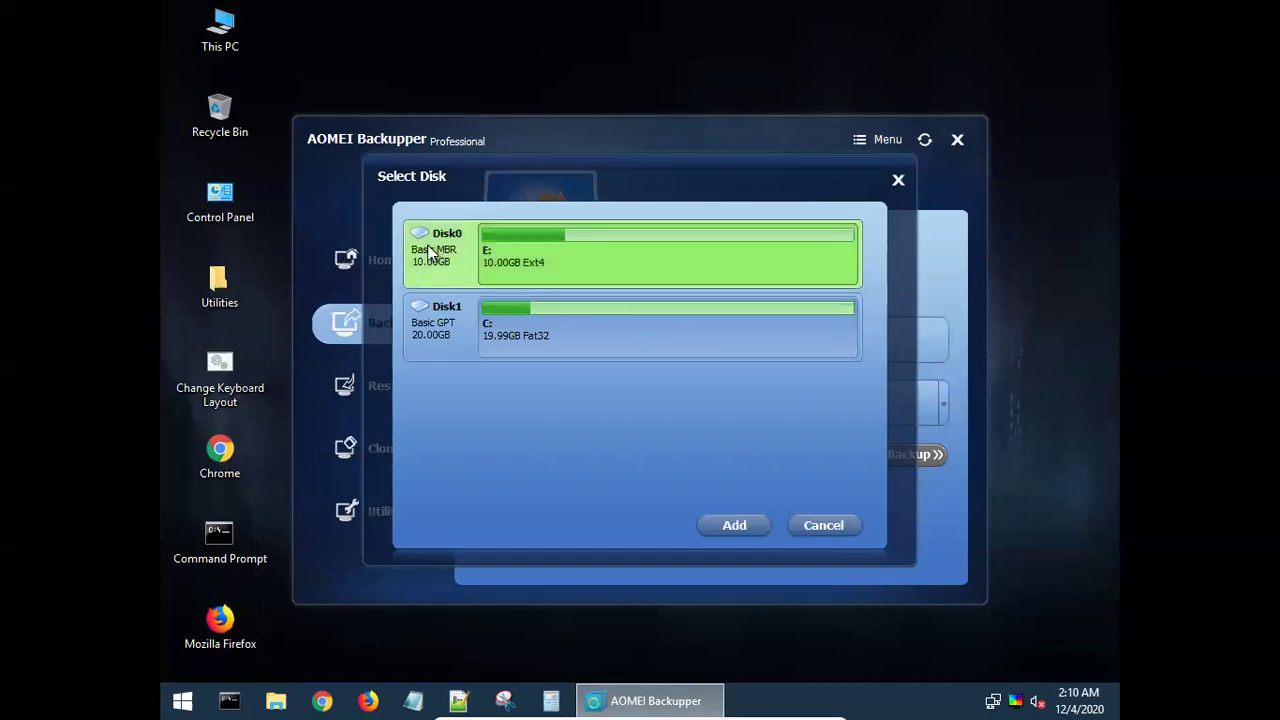
click(721, 521)
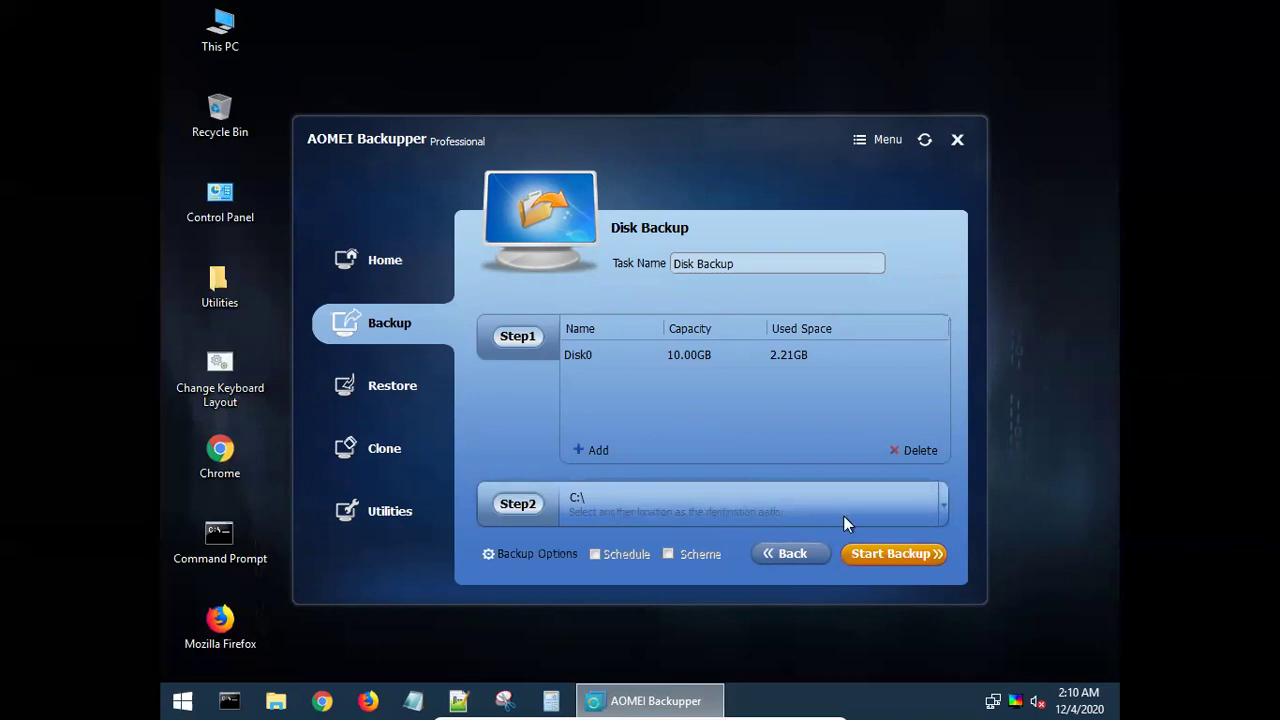
- Set the disk backup's destination to the folder C:\hiren, keeping the task name Disk Backup
click(529, 504)
double_click(535, 270)
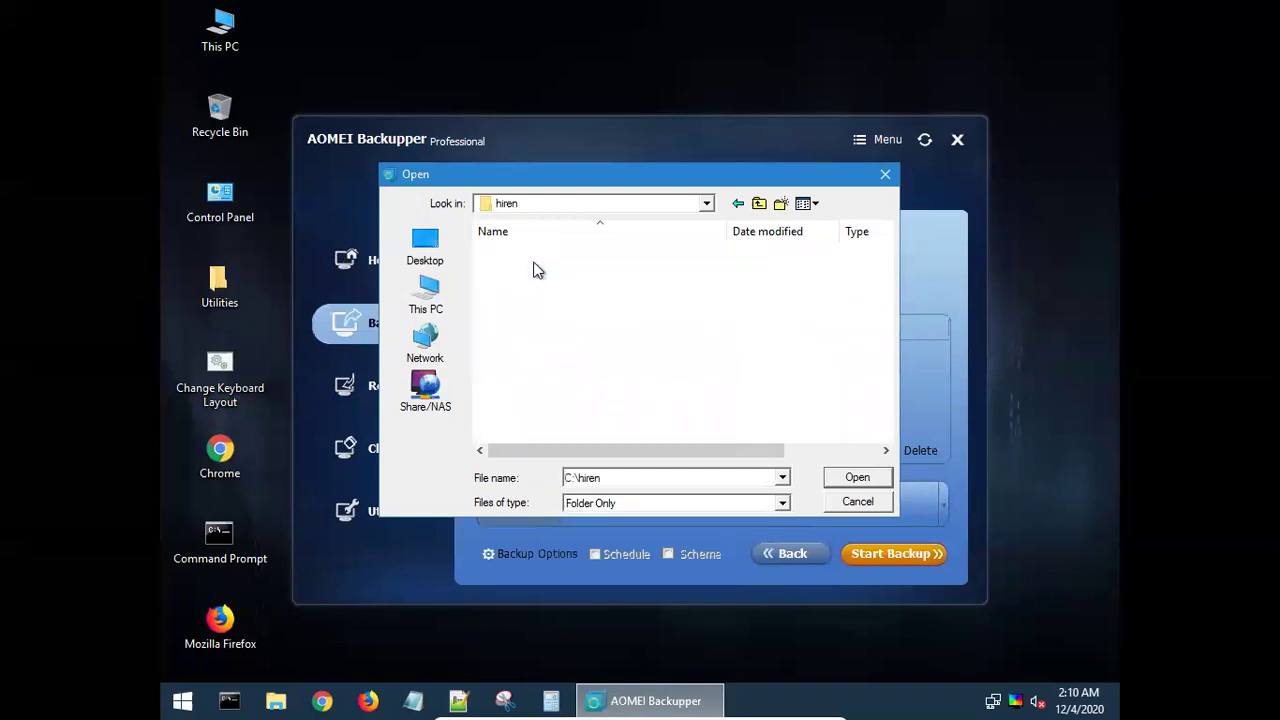
click(864, 478)
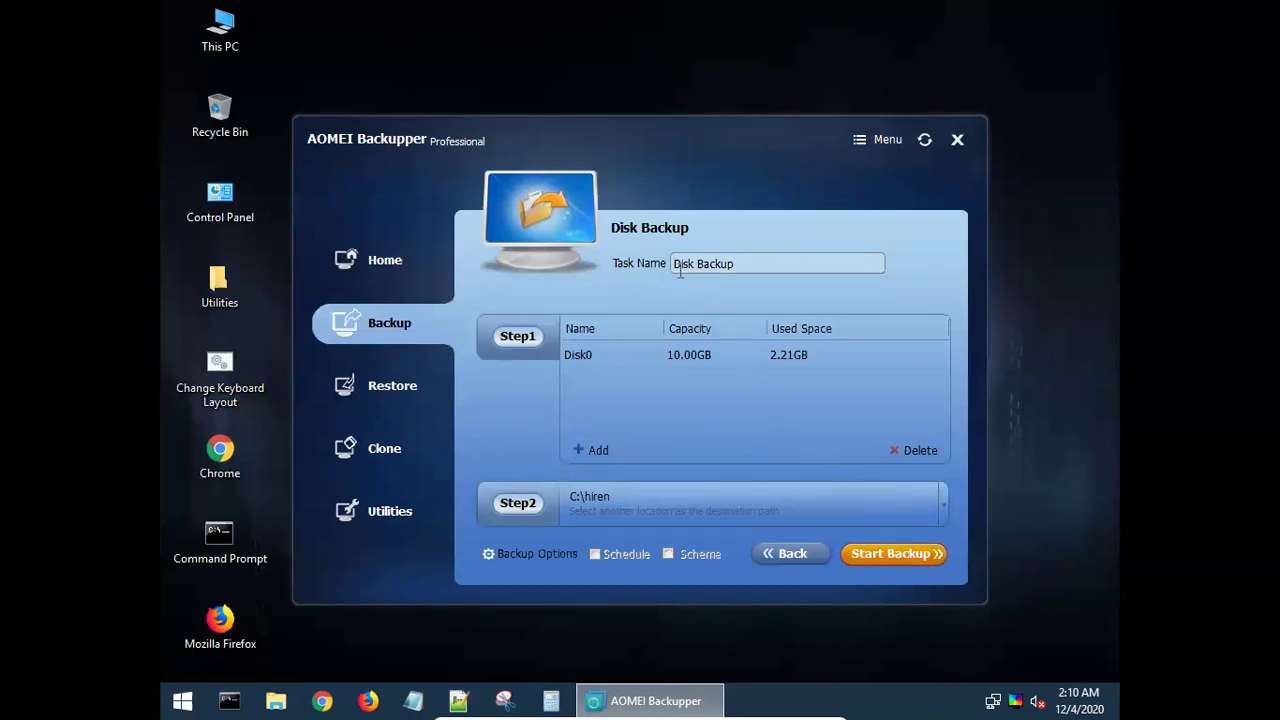
drag(752, 264, 652, 263)
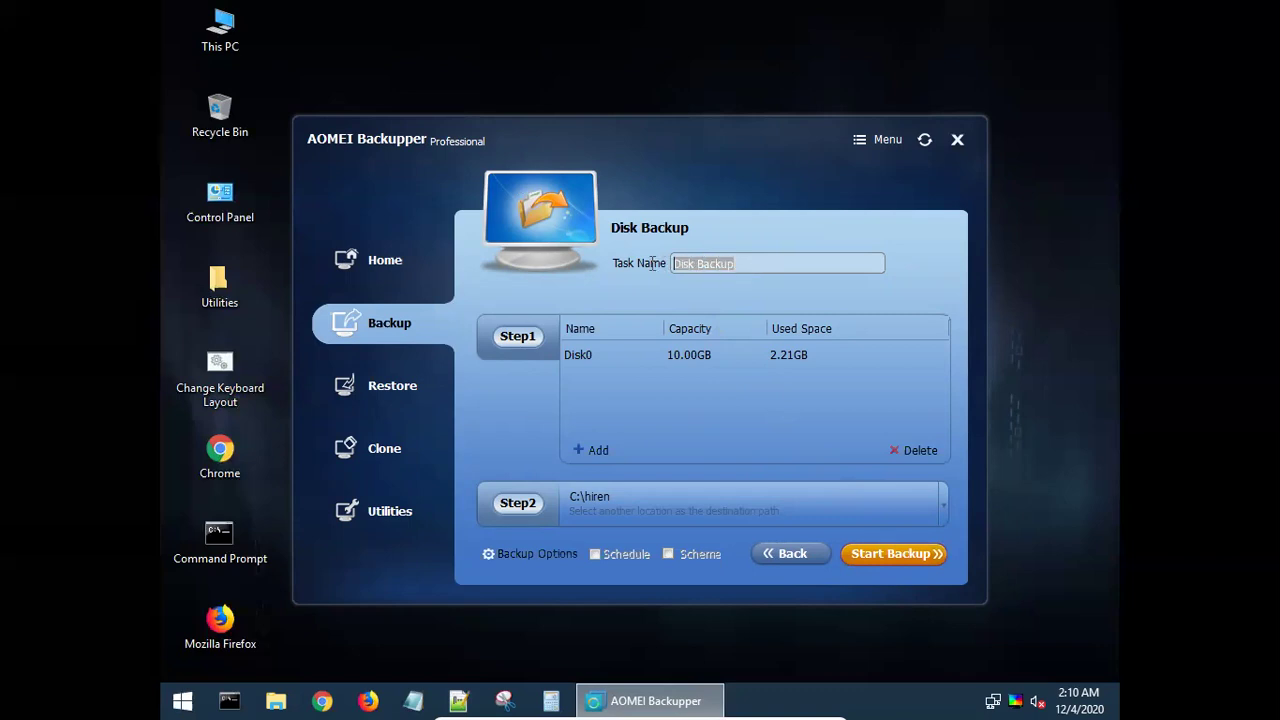
click(884, 556)
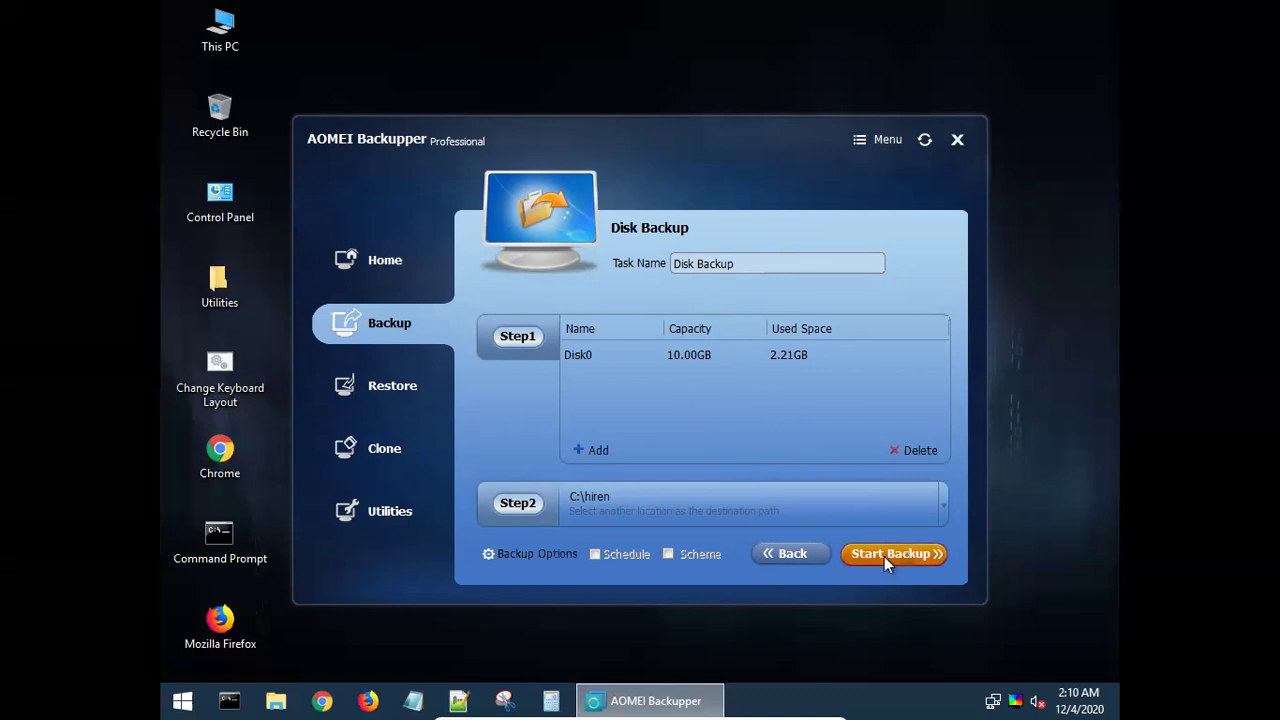
- Review the backup's compression, splitting and intelligent sector options, accept them and start backing up Disk0 to C:\hiren
click(486, 554)
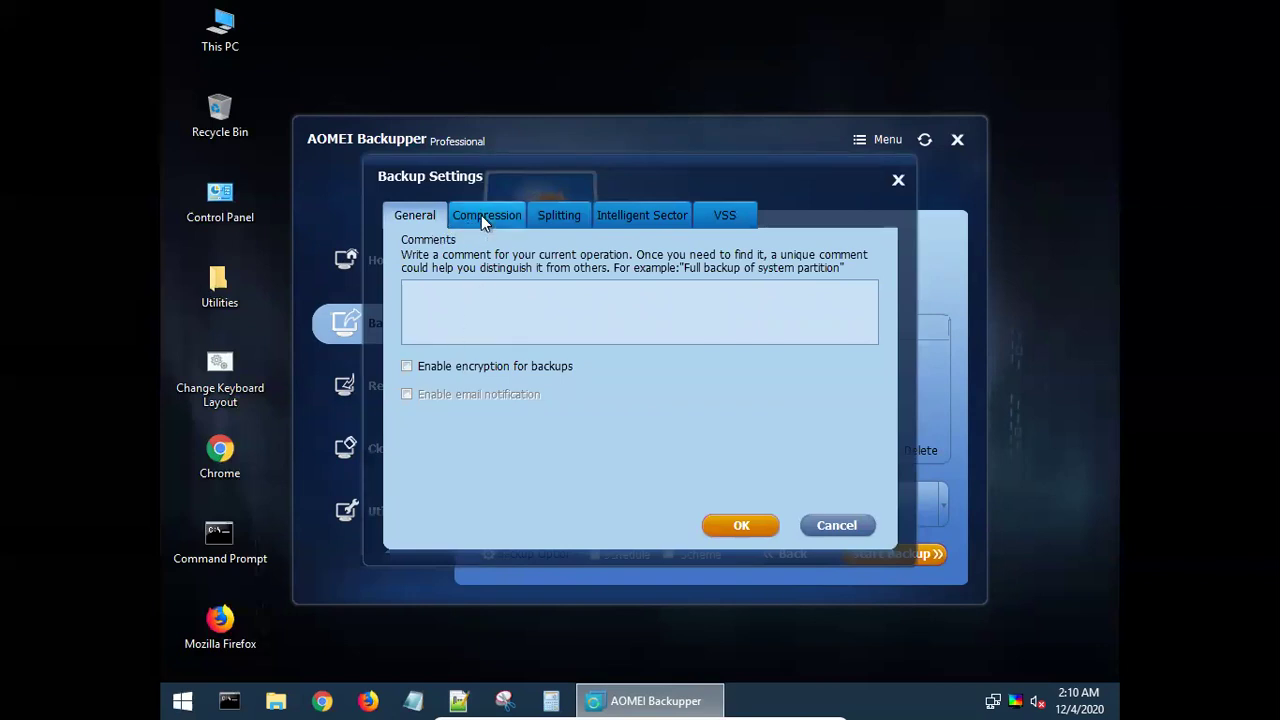
click(484, 220)
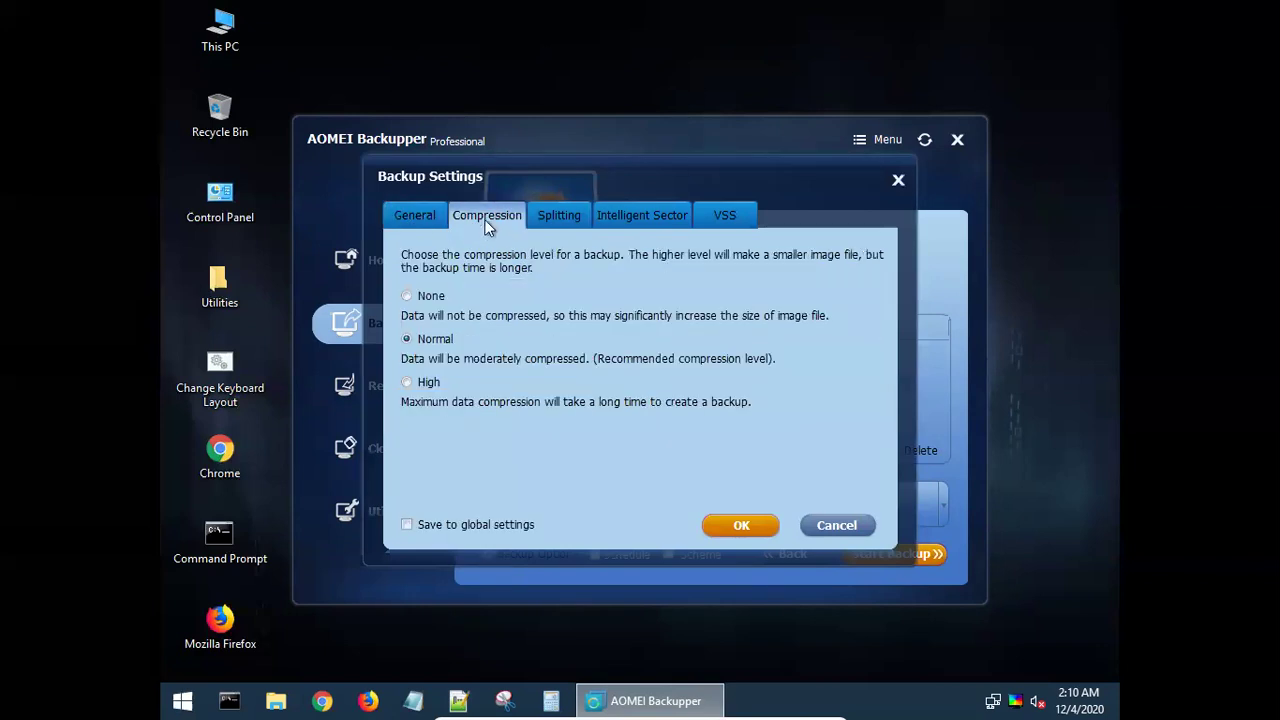
click(557, 218)
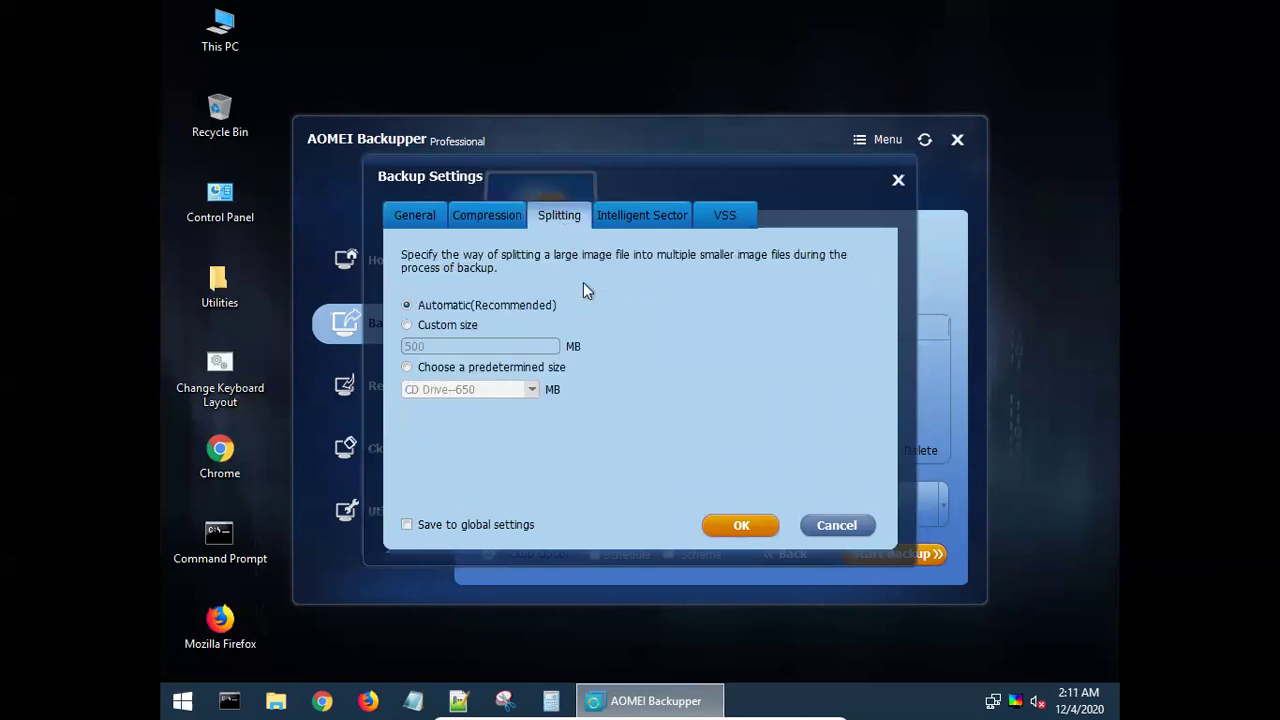
click(639, 215)
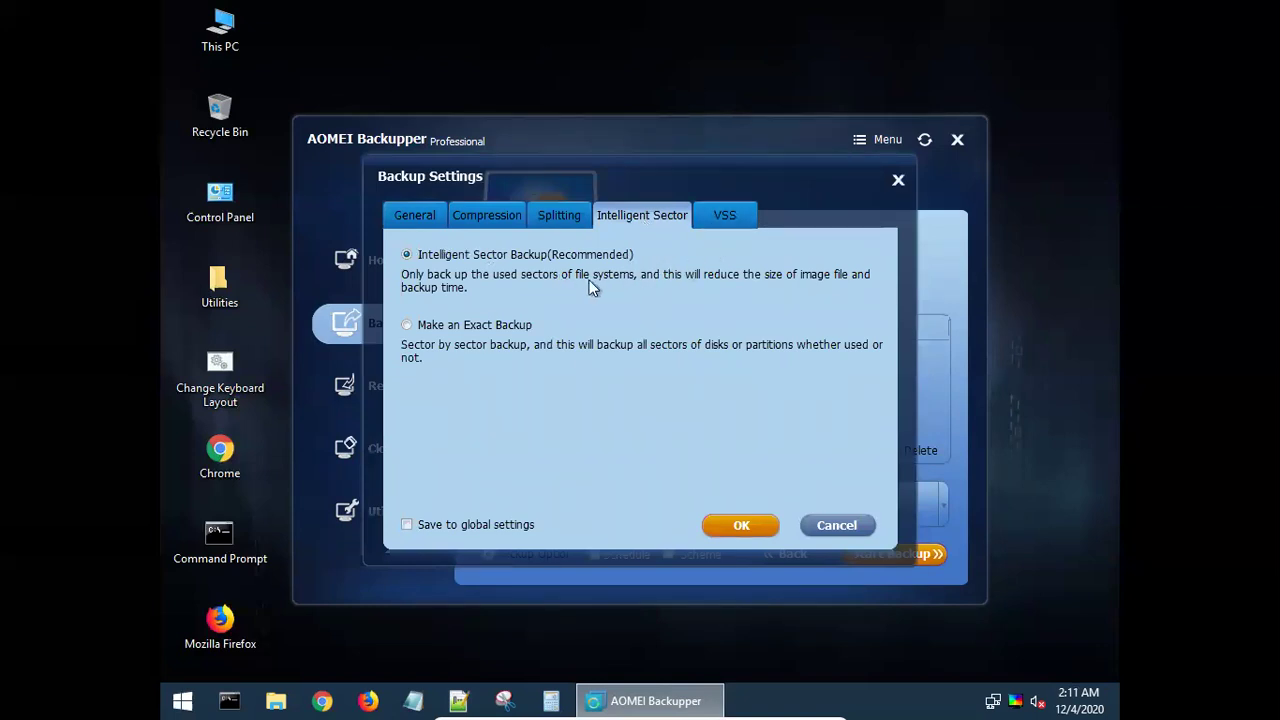
click(730, 524)
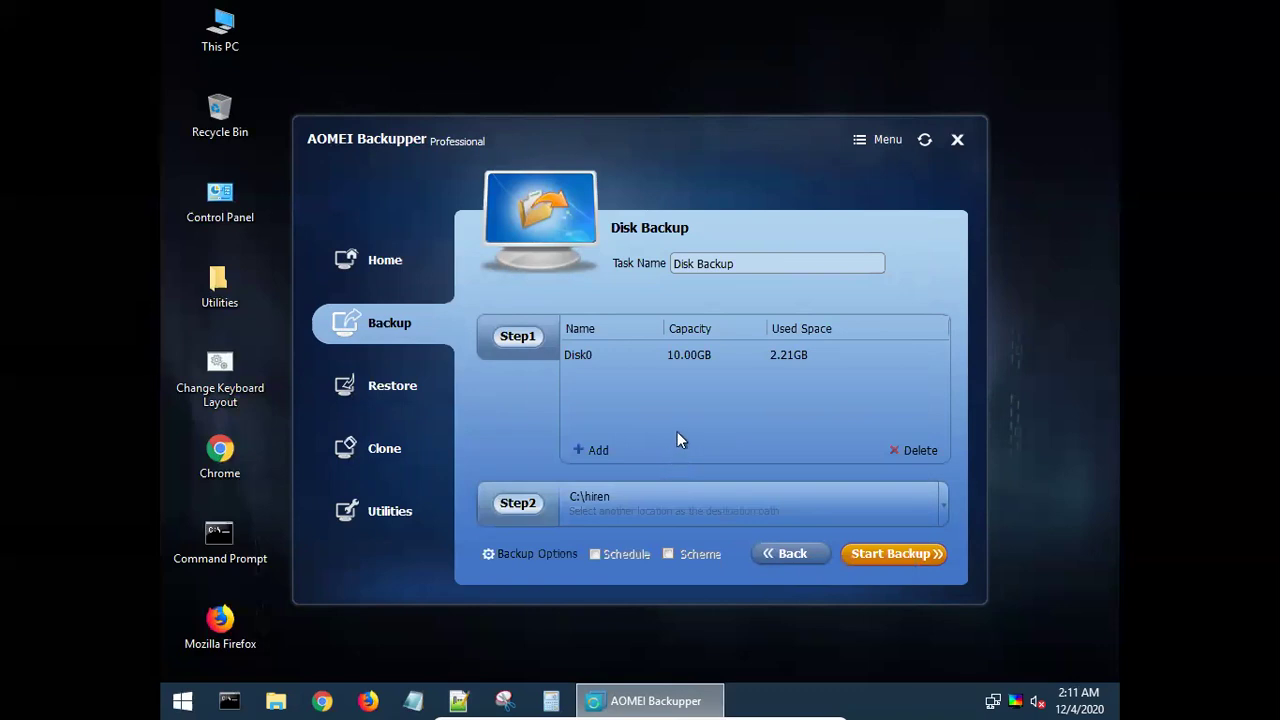
click(904, 554)
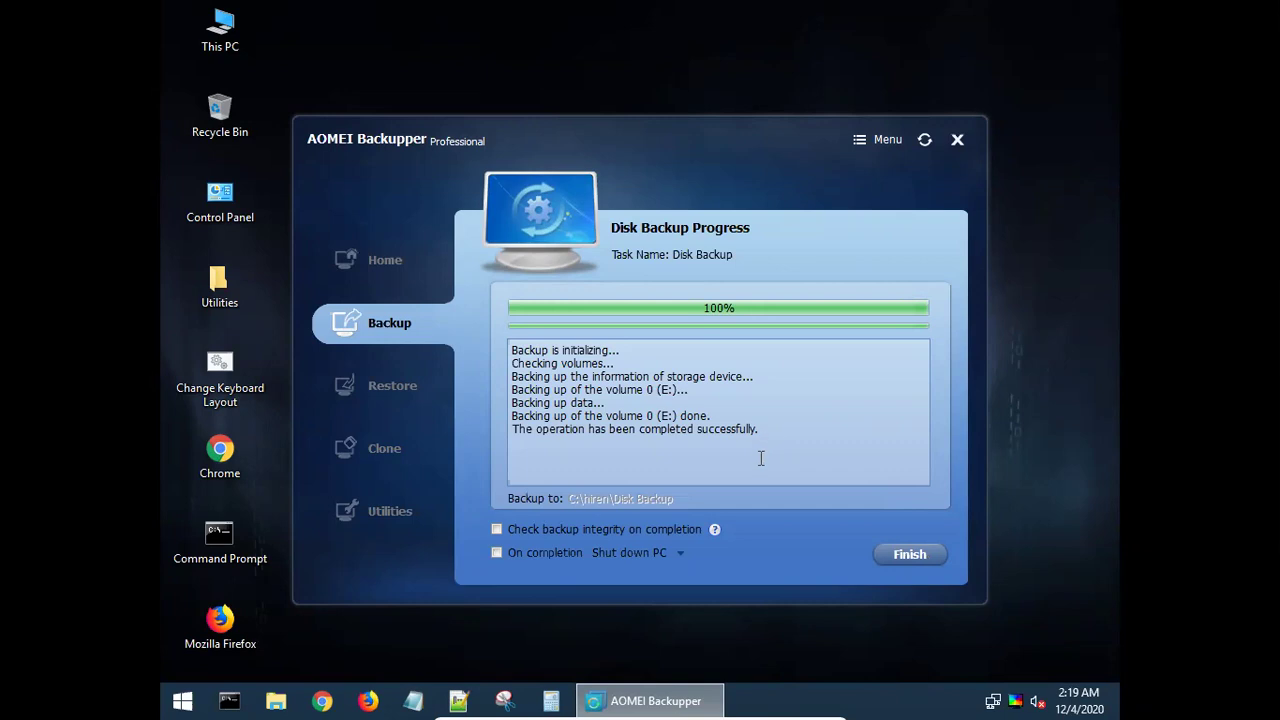
- Finish the backup task, close AOMEI Backupper and check the size of the backup image in C:\hiren\Disk Backup
click(902, 554)
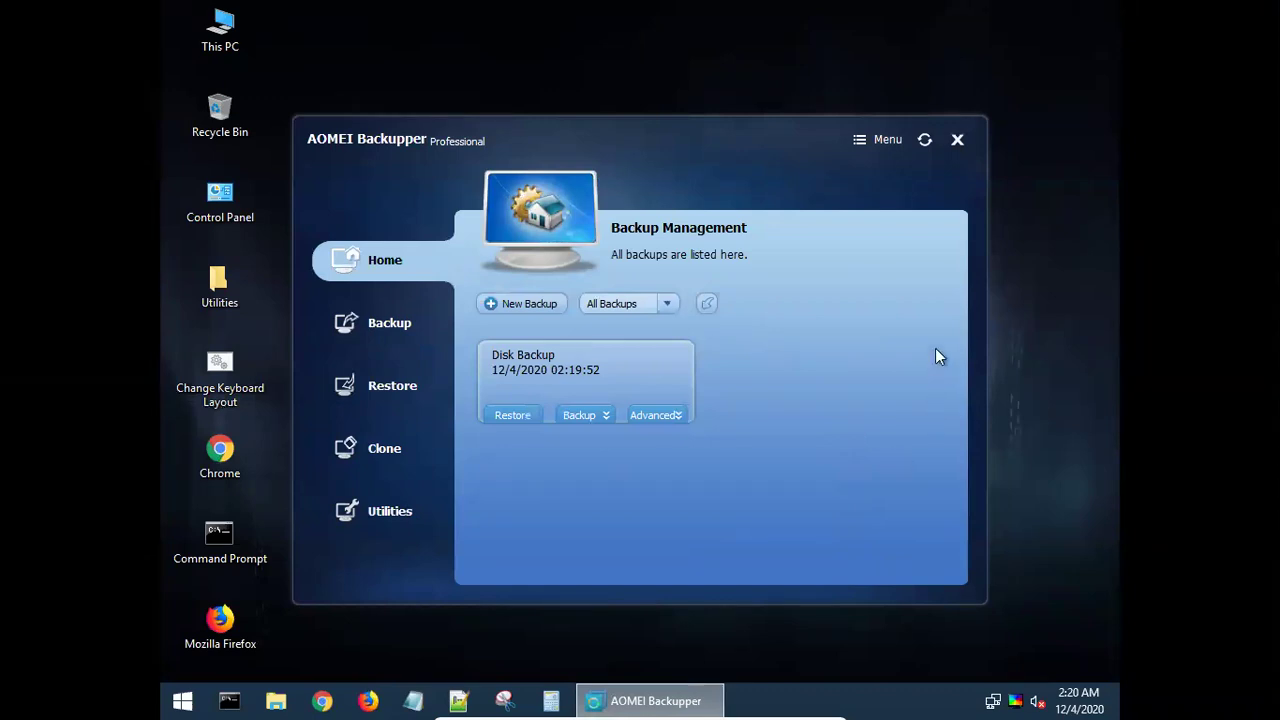
click(958, 141)
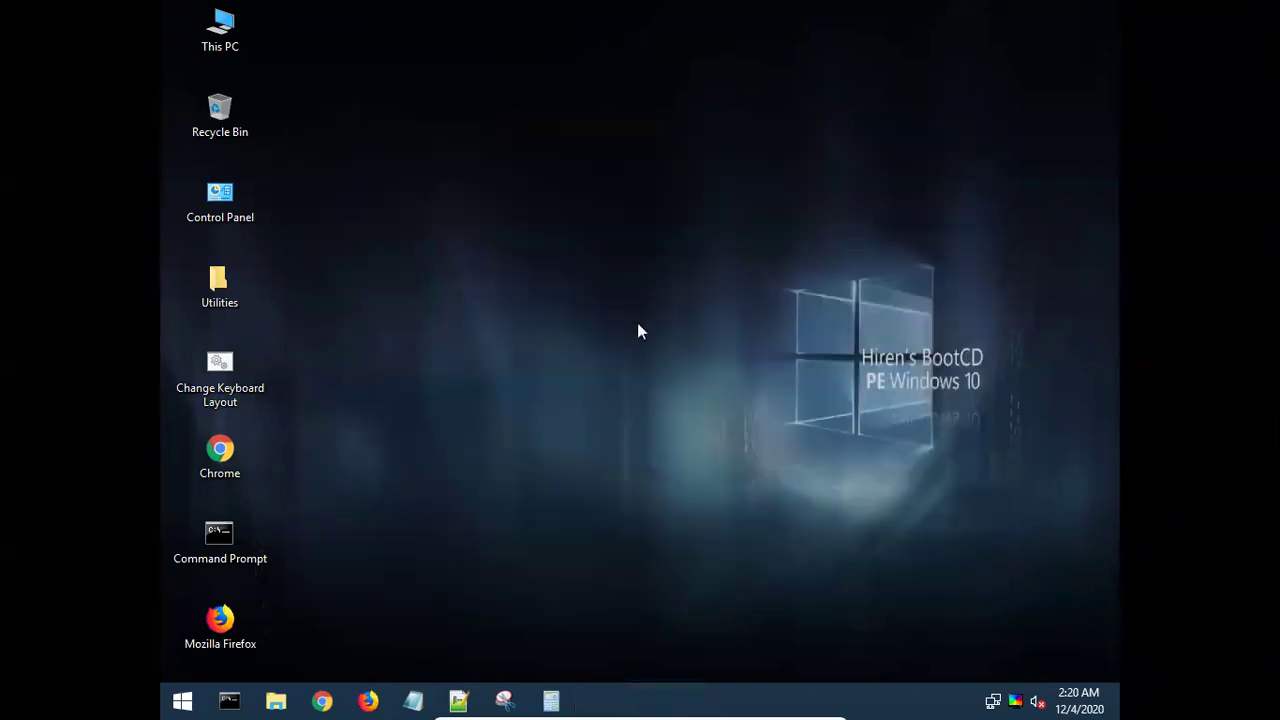
click(276, 700)
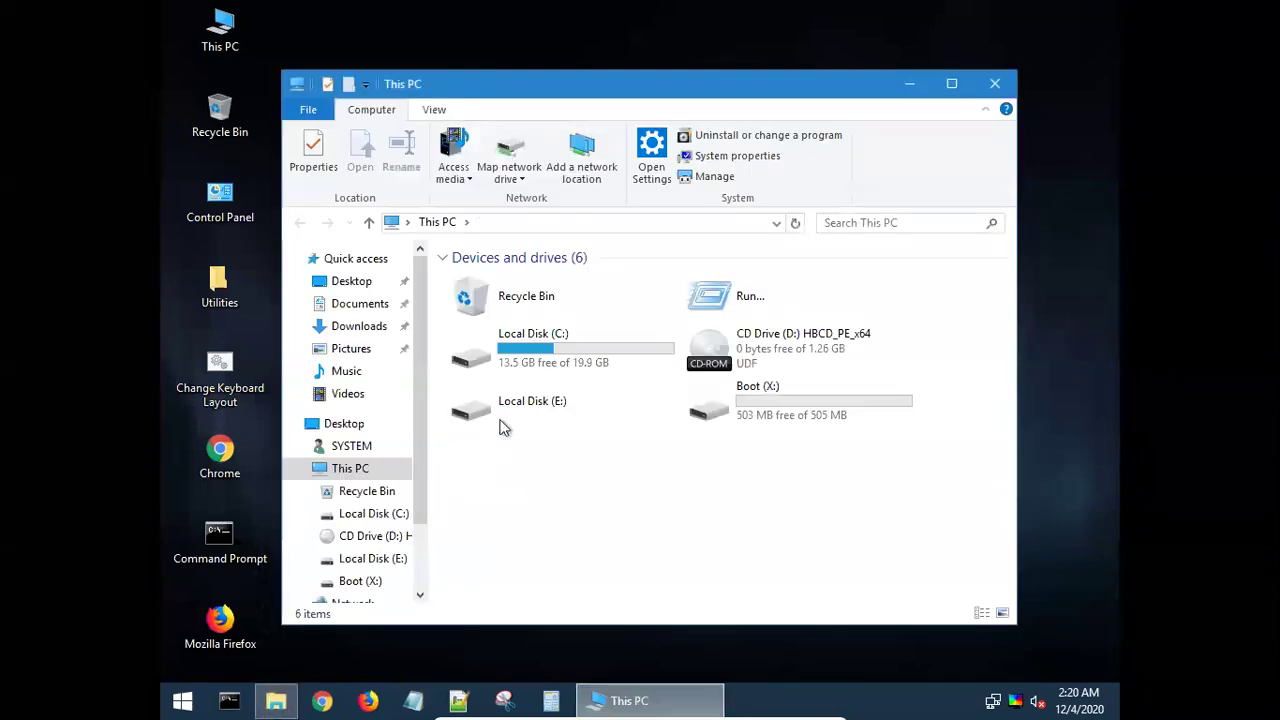
double_click(560, 358)
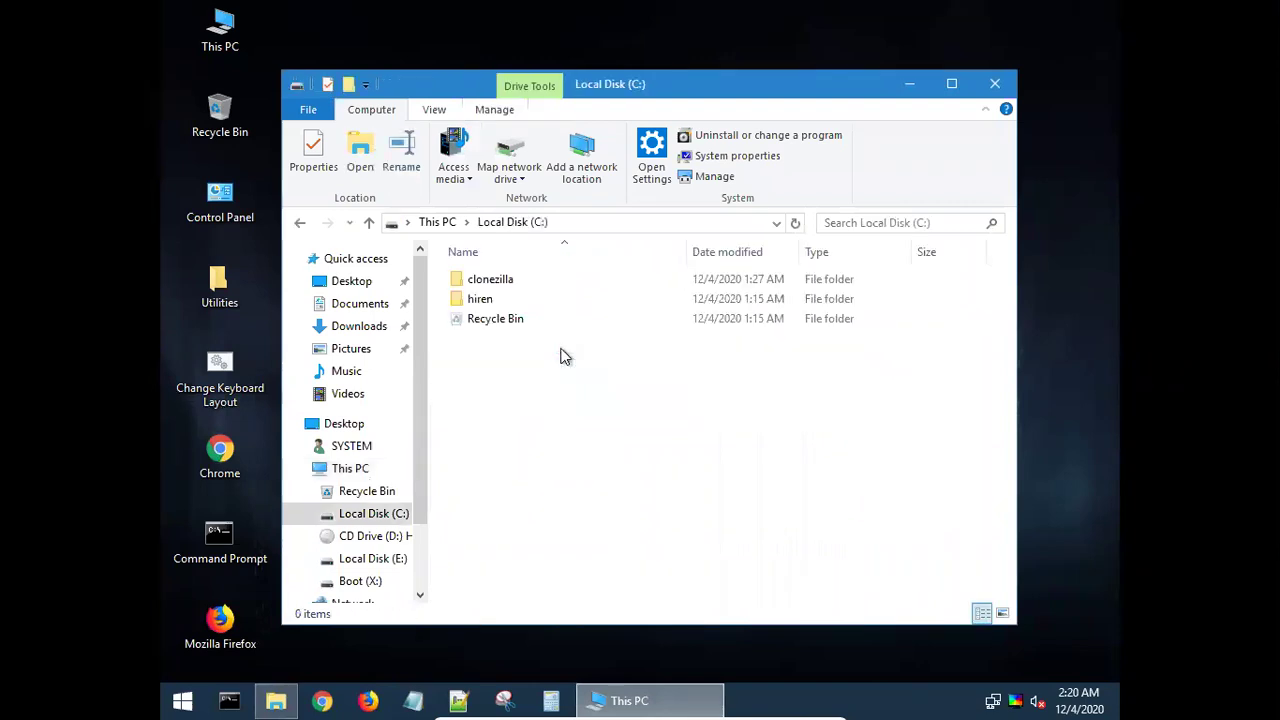
double_click(485, 302)
double_click(515, 284)
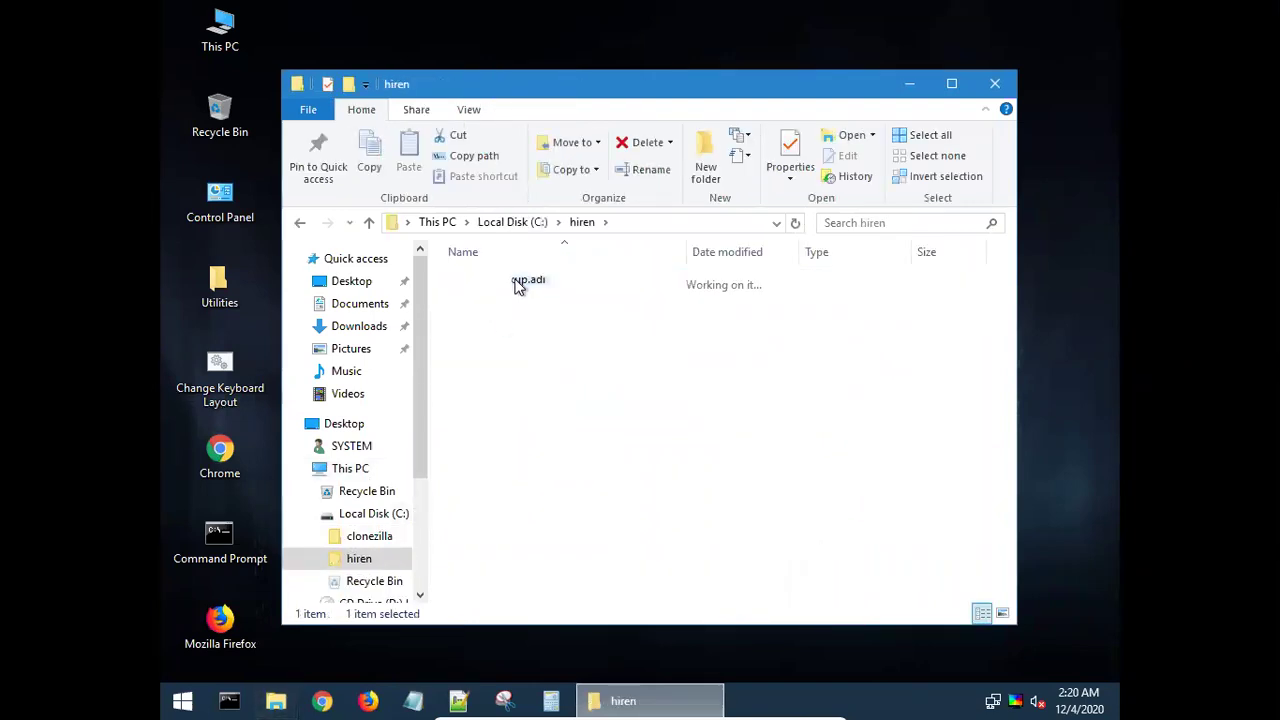
click(512, 283)
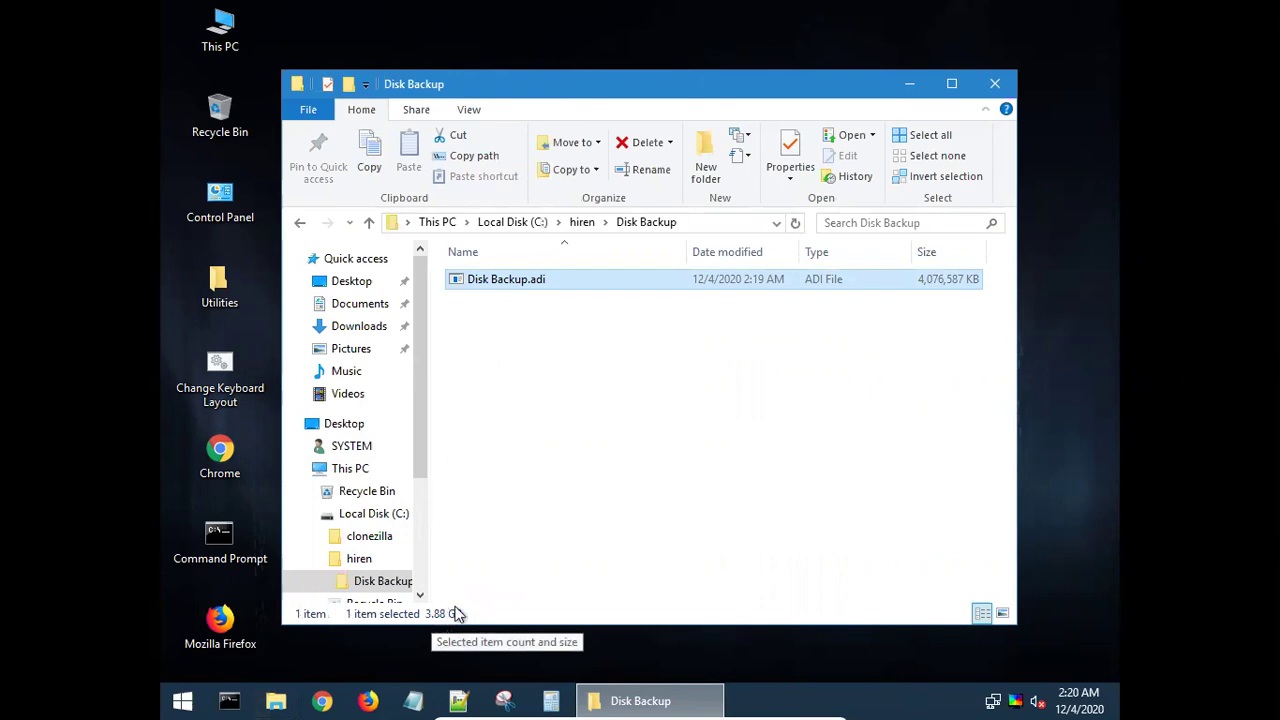
click(601, 402)
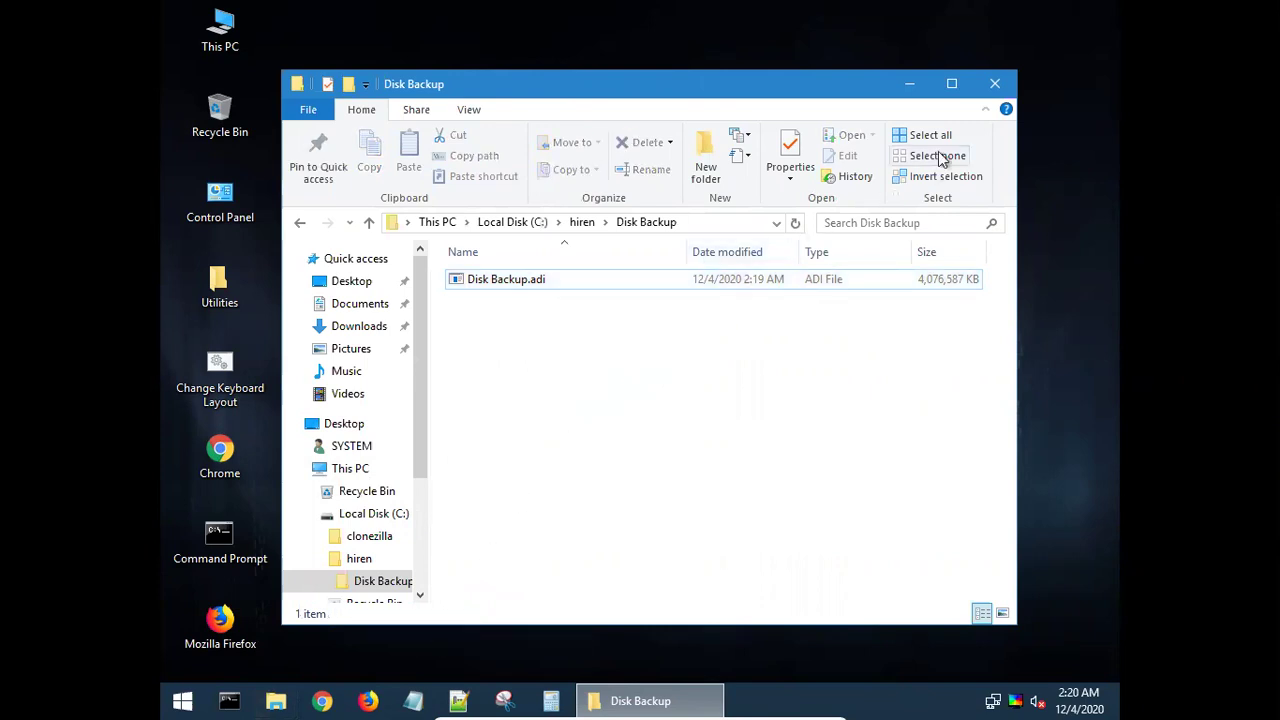
click(995, 87)
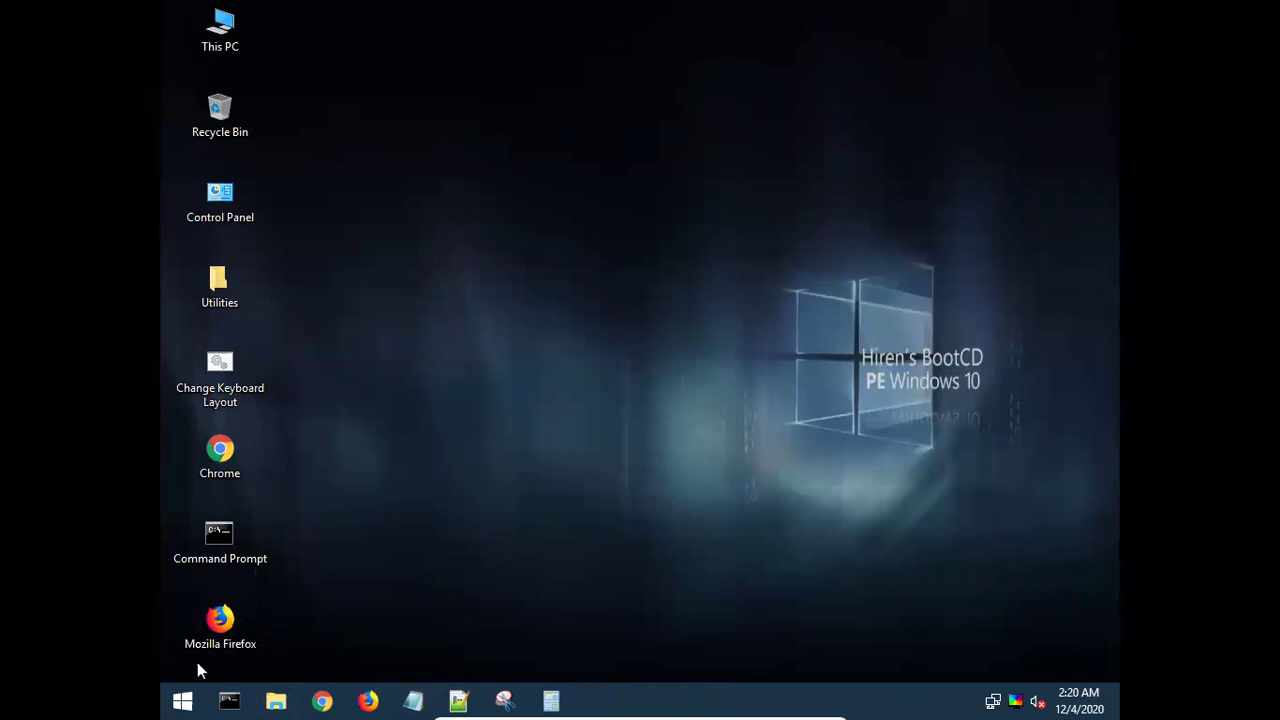
- Open AOMEI Partition Assistant and queue a quick deletion of the 10.00GB Ext4 partition E: on Disk 1
click(182, 705)
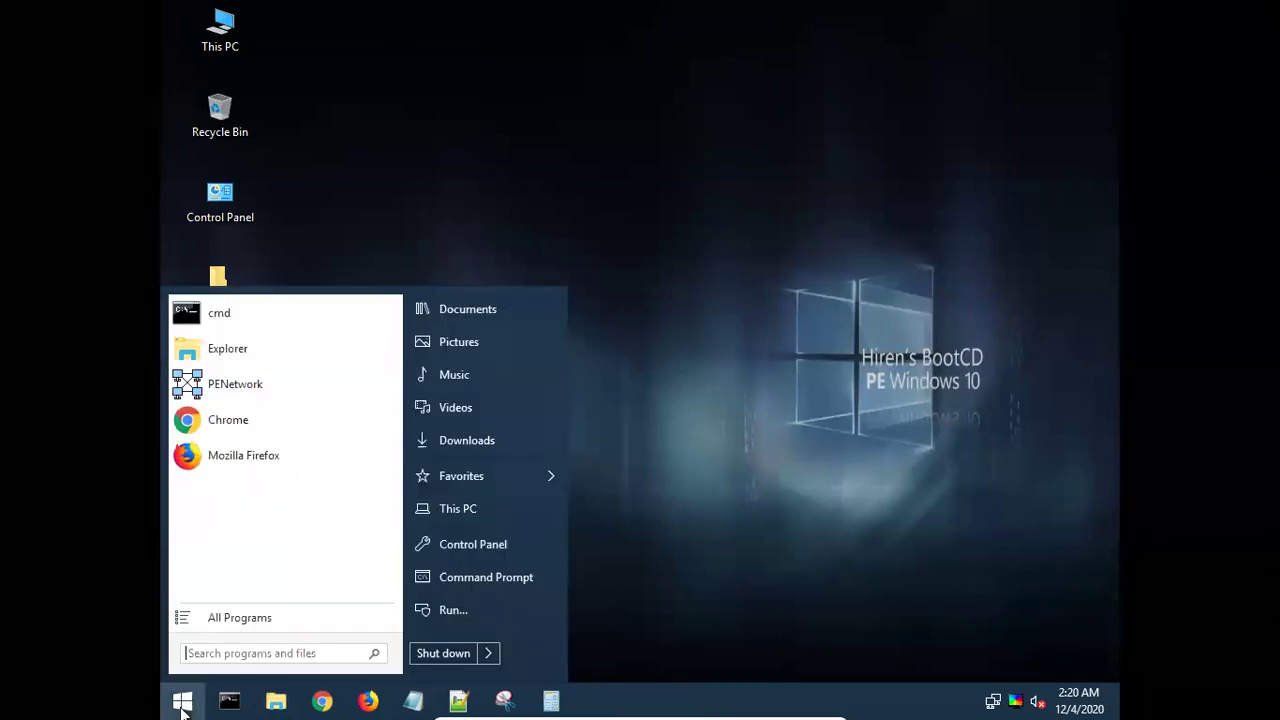
click(218, 618)
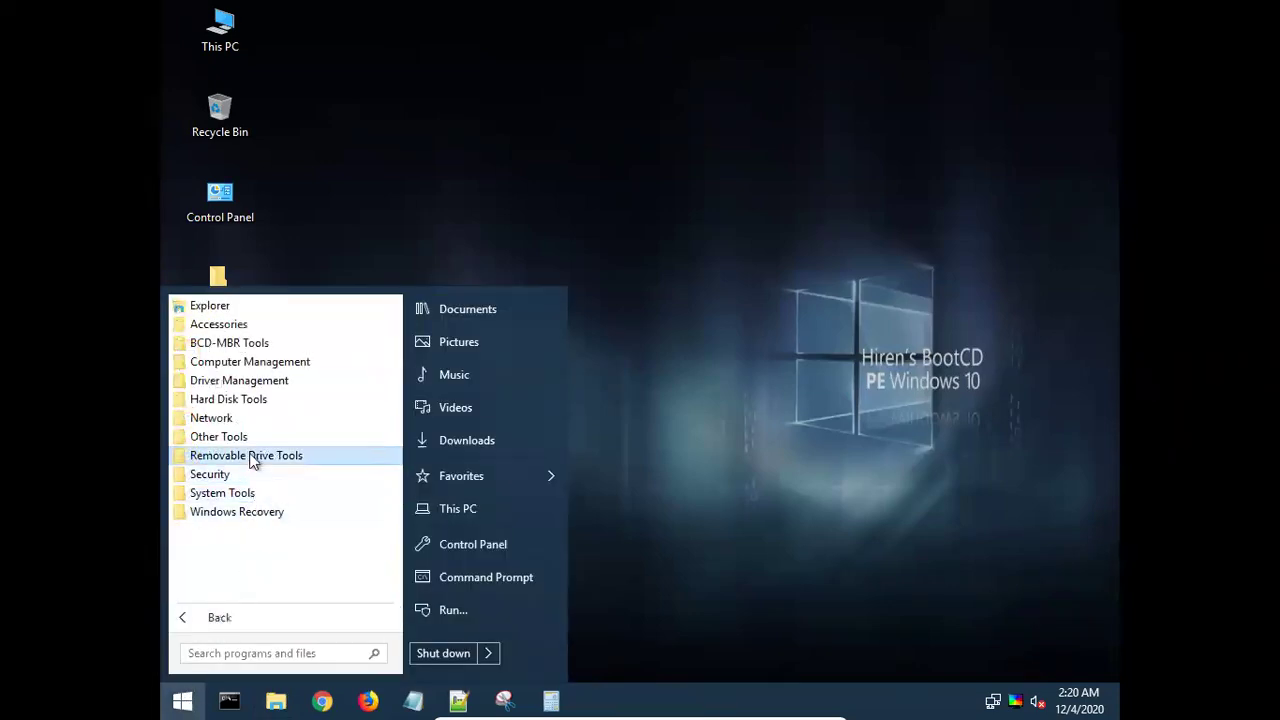
click(240, 401)
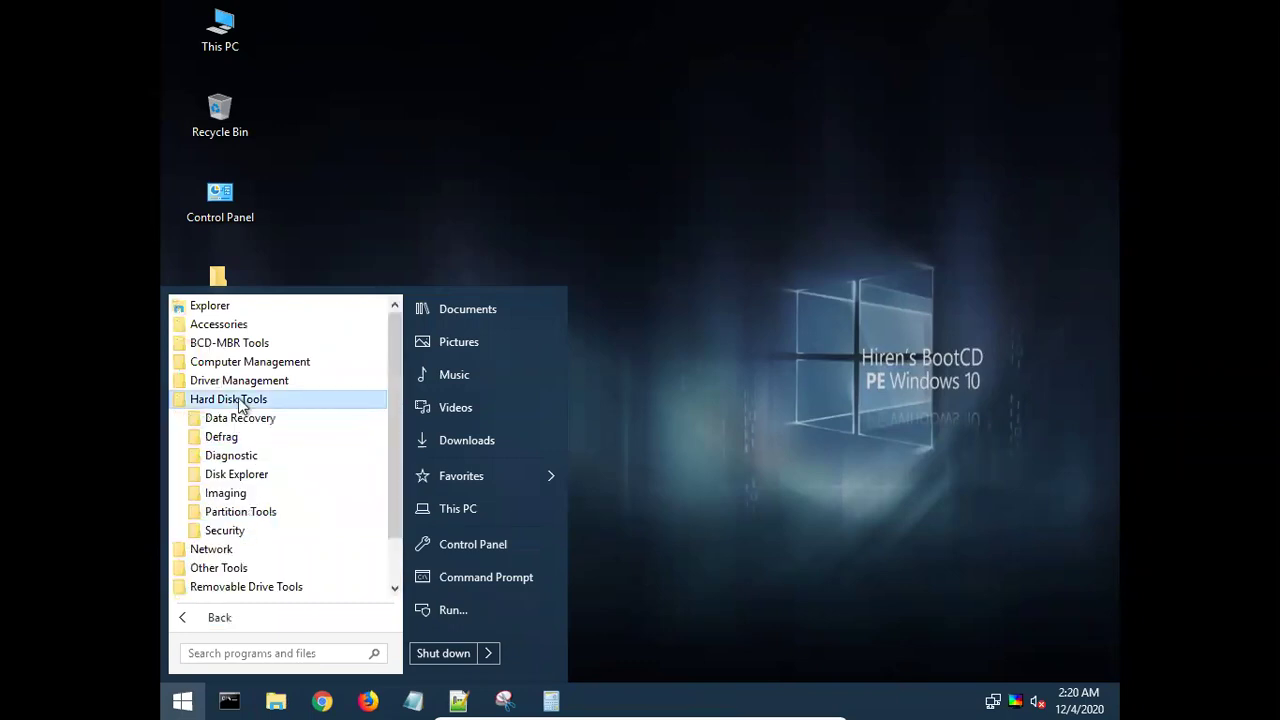
click(258, 513)
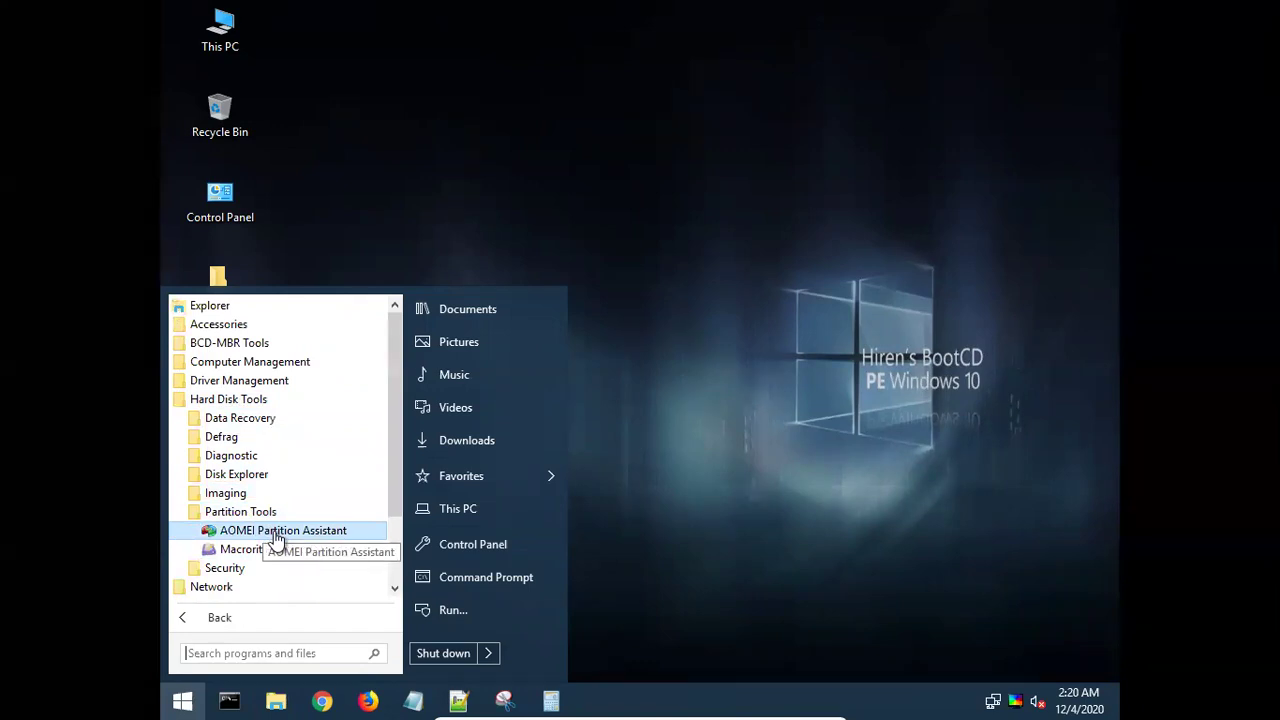
click(270, 531)
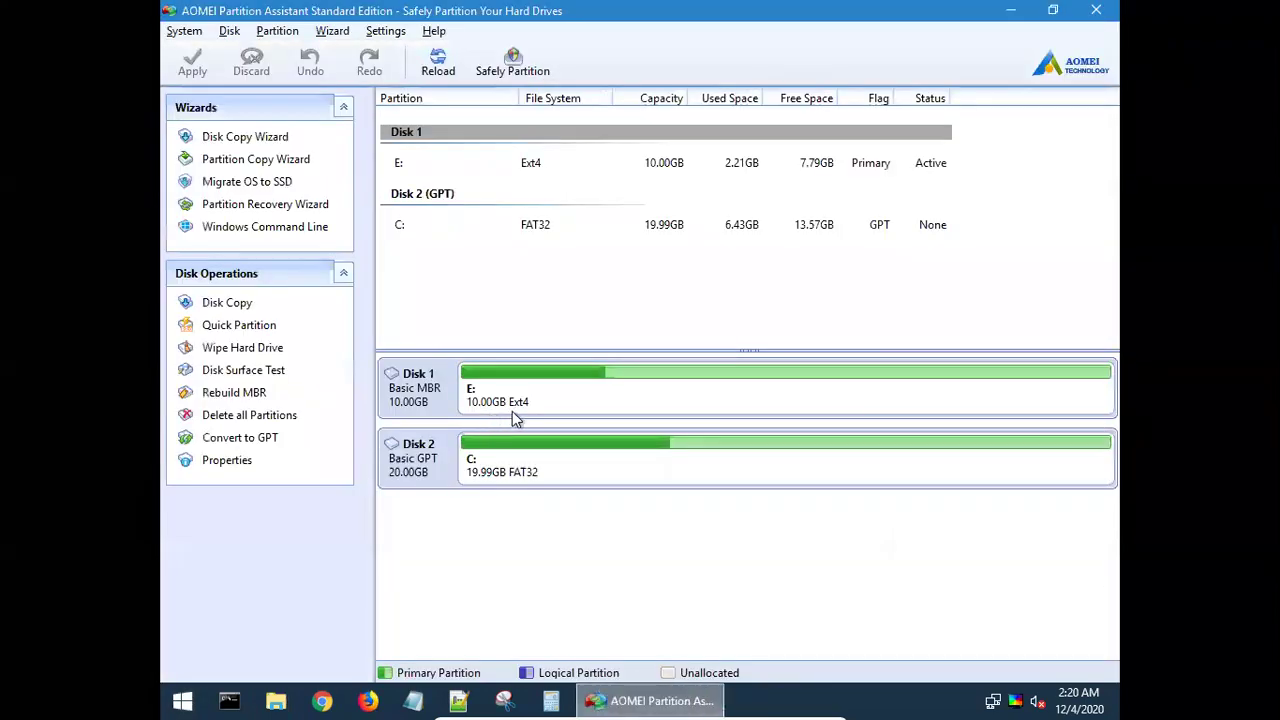
click(461, 165)
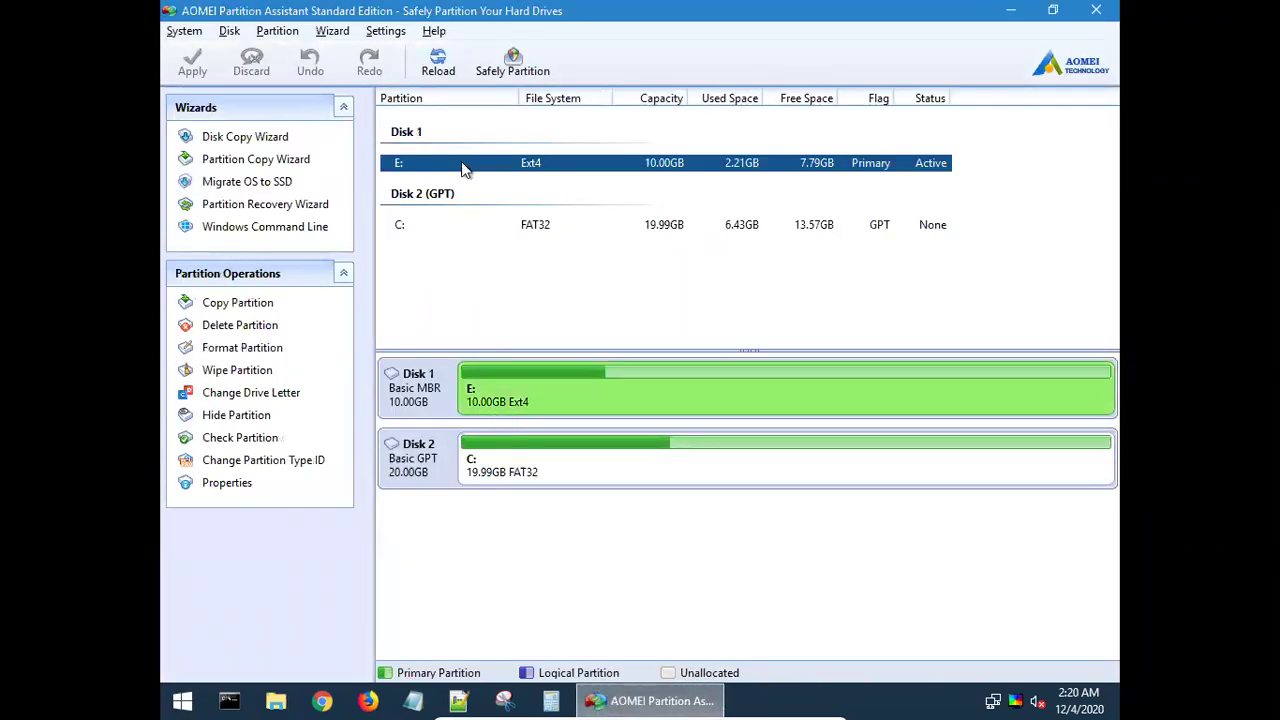
right_click(556, 169)
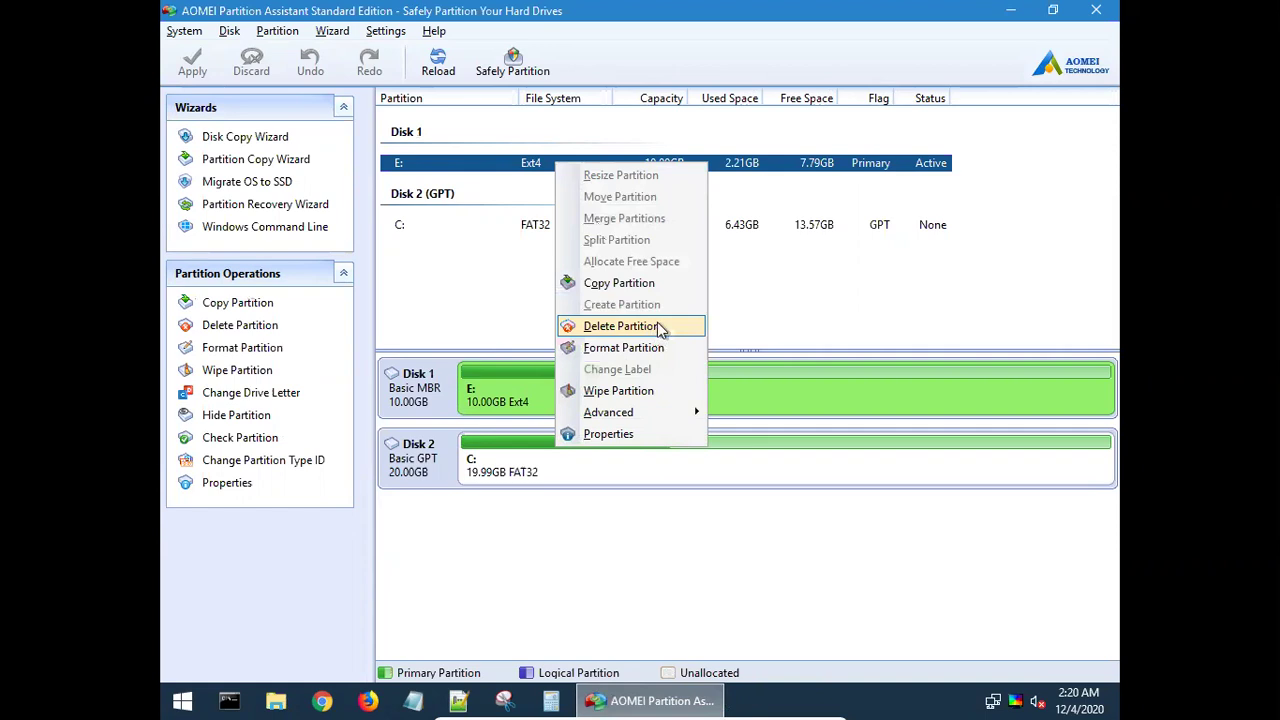
click(661, 328)
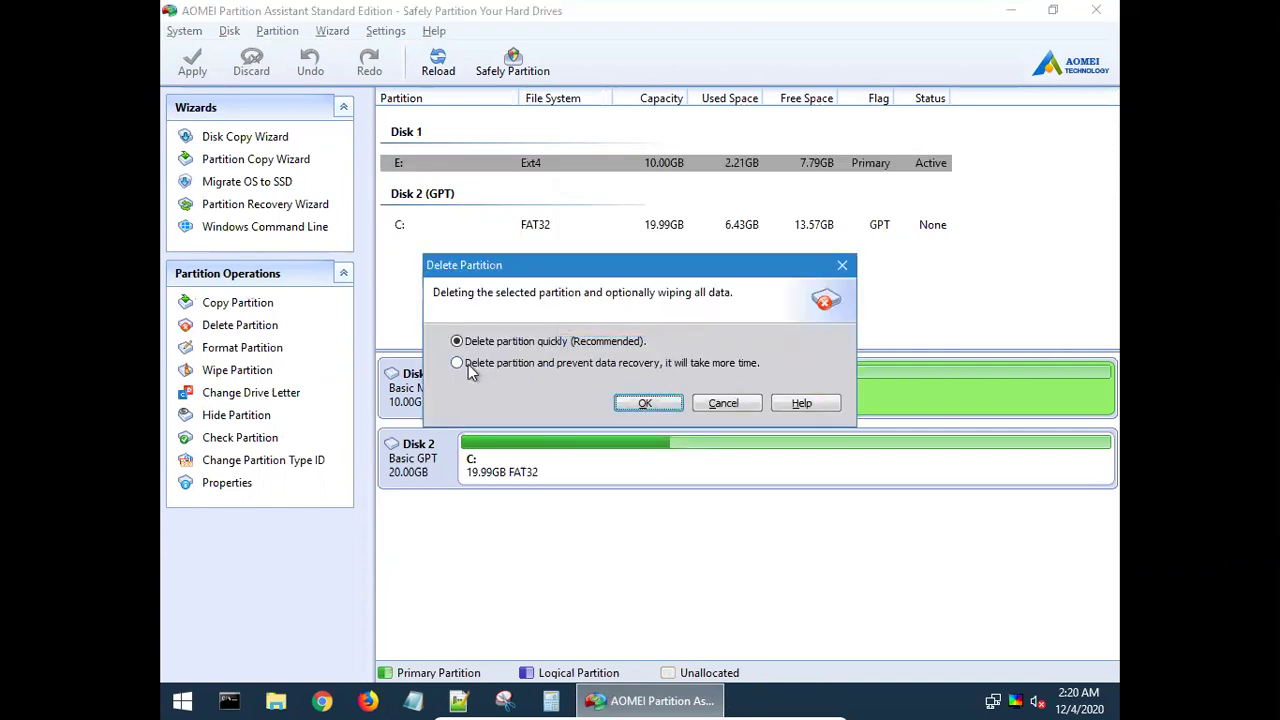
click(638, 403)
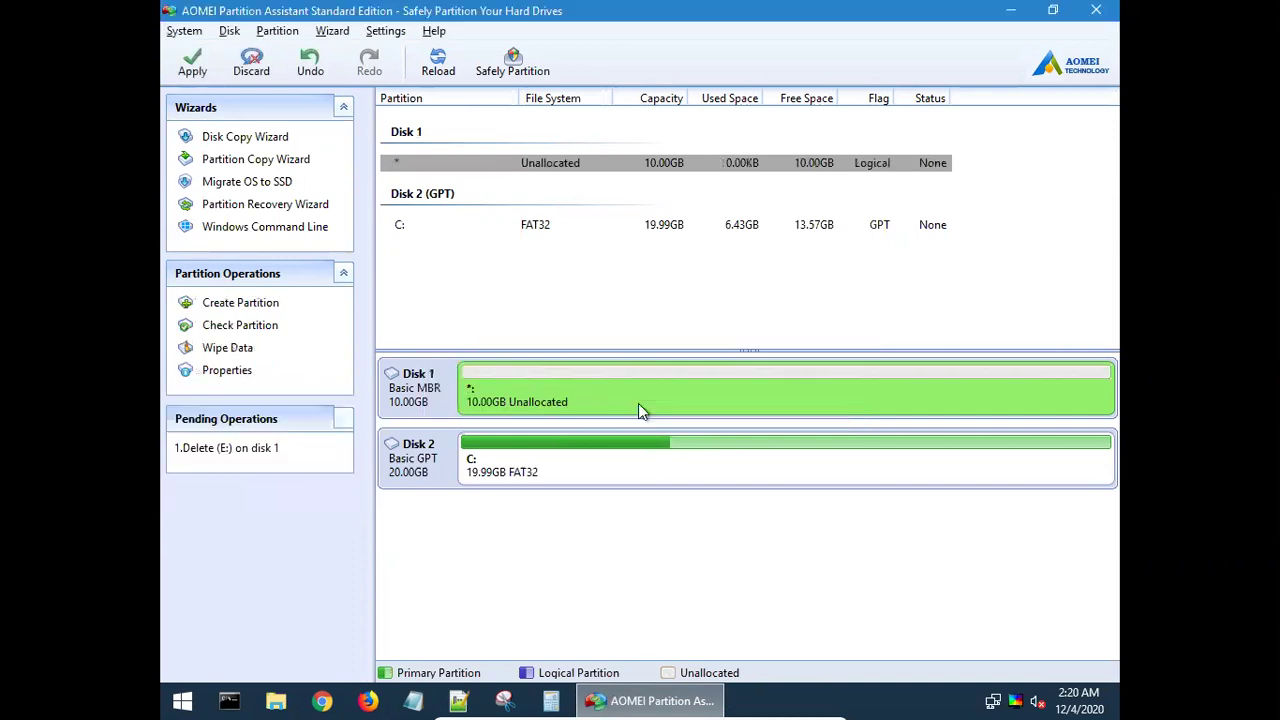
- Create a 10.00GB NTFS partition with drive letter E: in the unallocated space on Disk 1
right_click(551, 164)
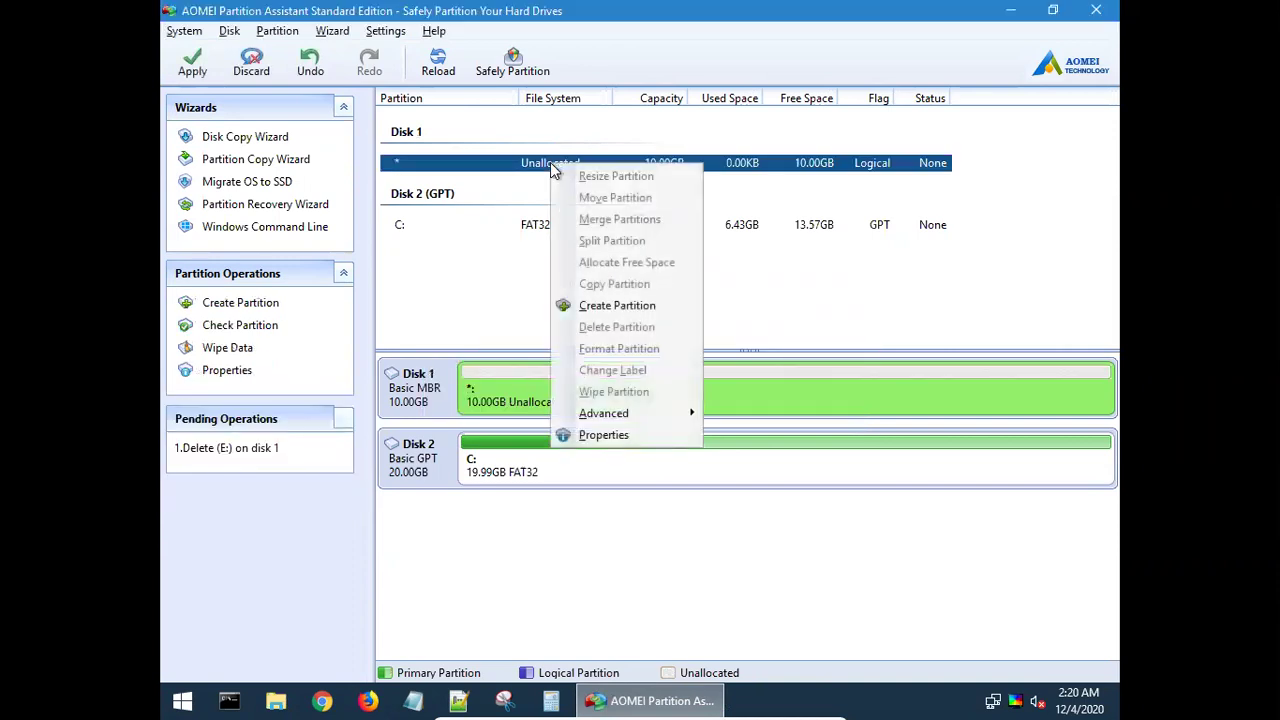
click(658, 312)
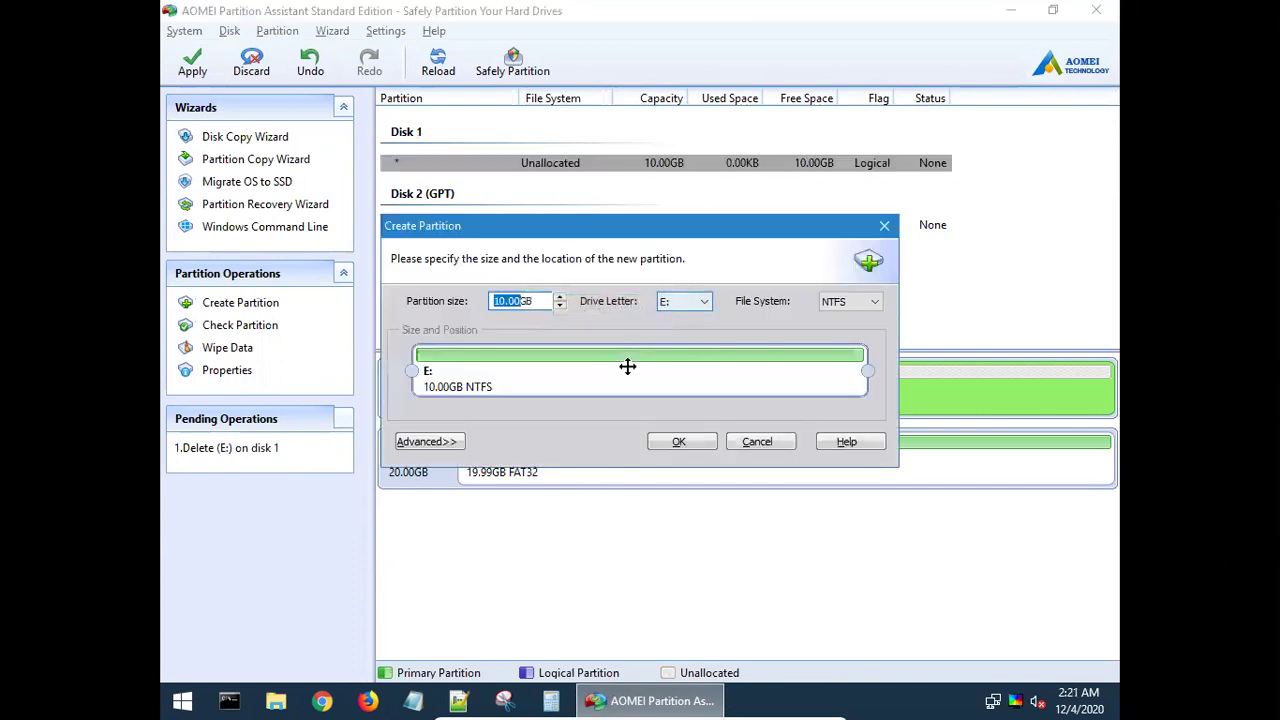
click(676, 443)
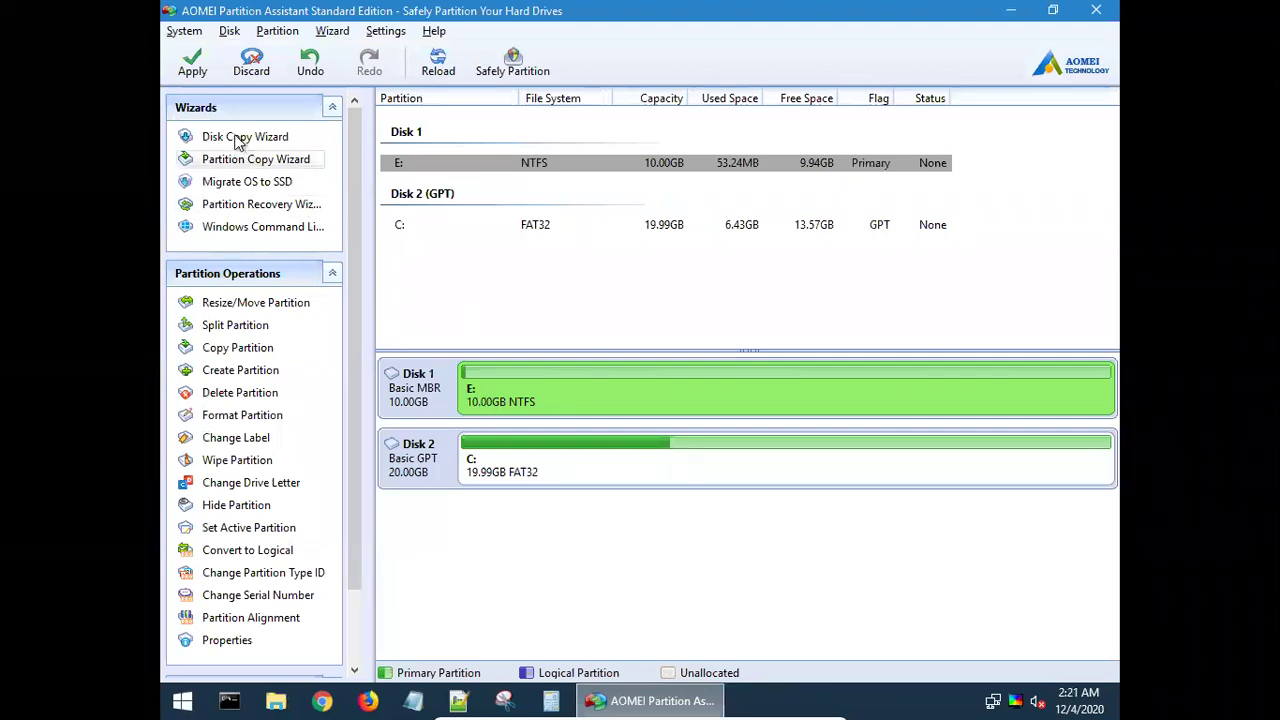
- Apply the pending partition deletion and creation on Disk 1, and close AOMEI Partition Assistant
click(192, 62)
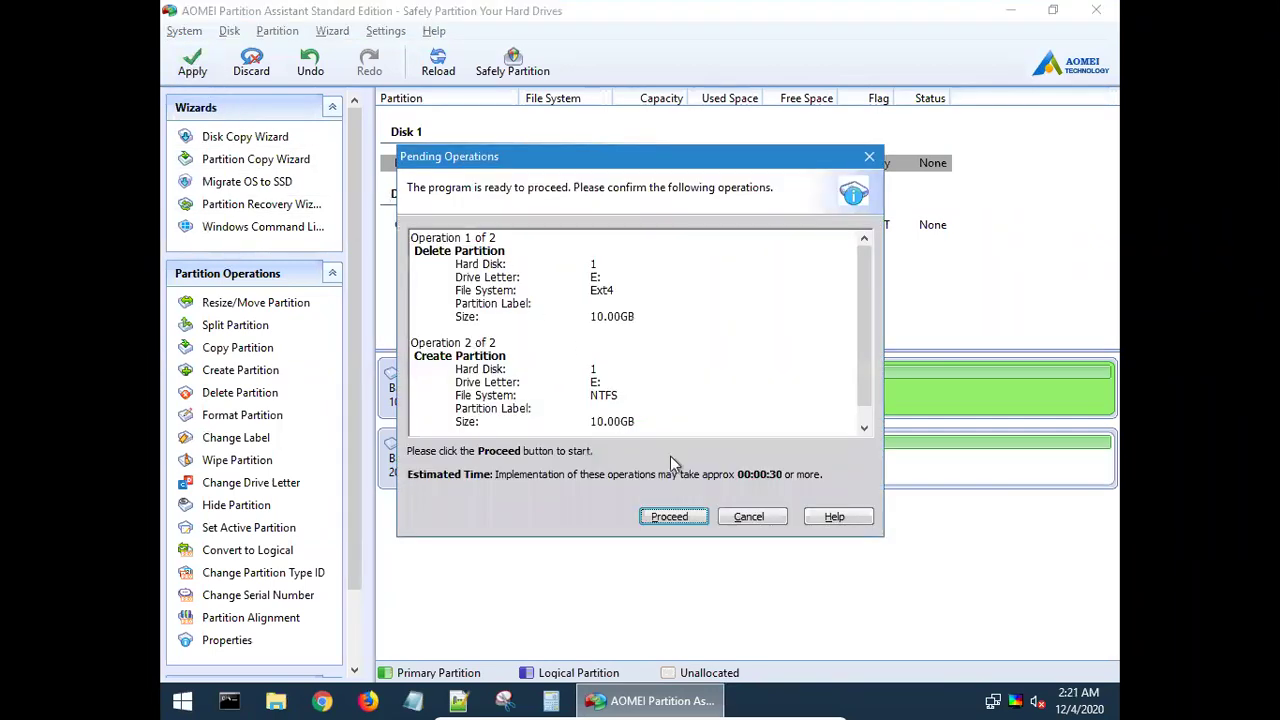
click(671, 517)
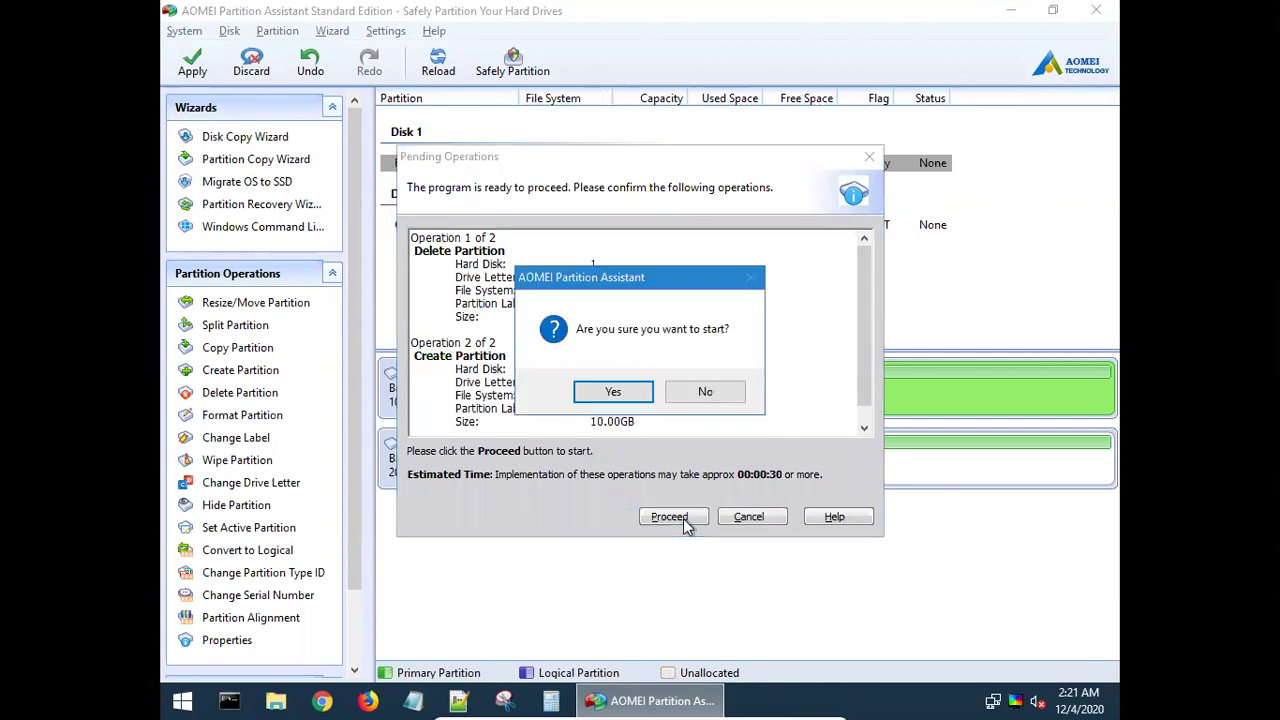
click(622, 396)
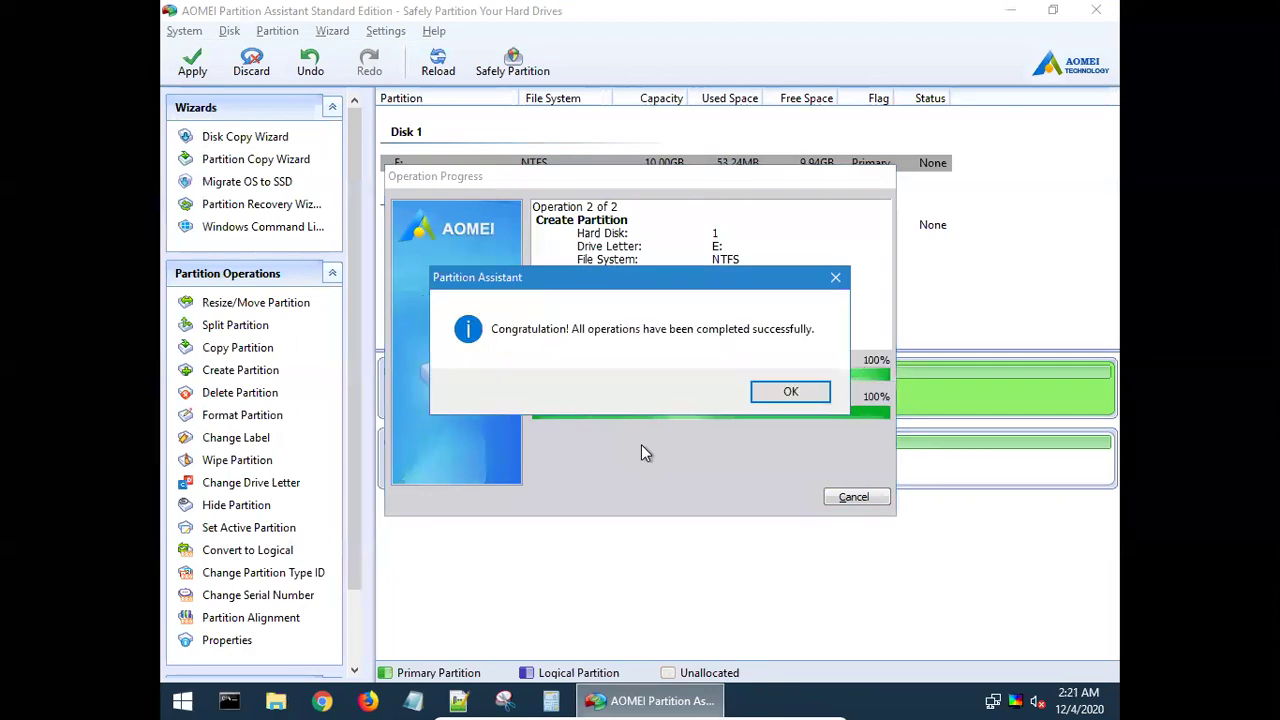
click(784, 393)
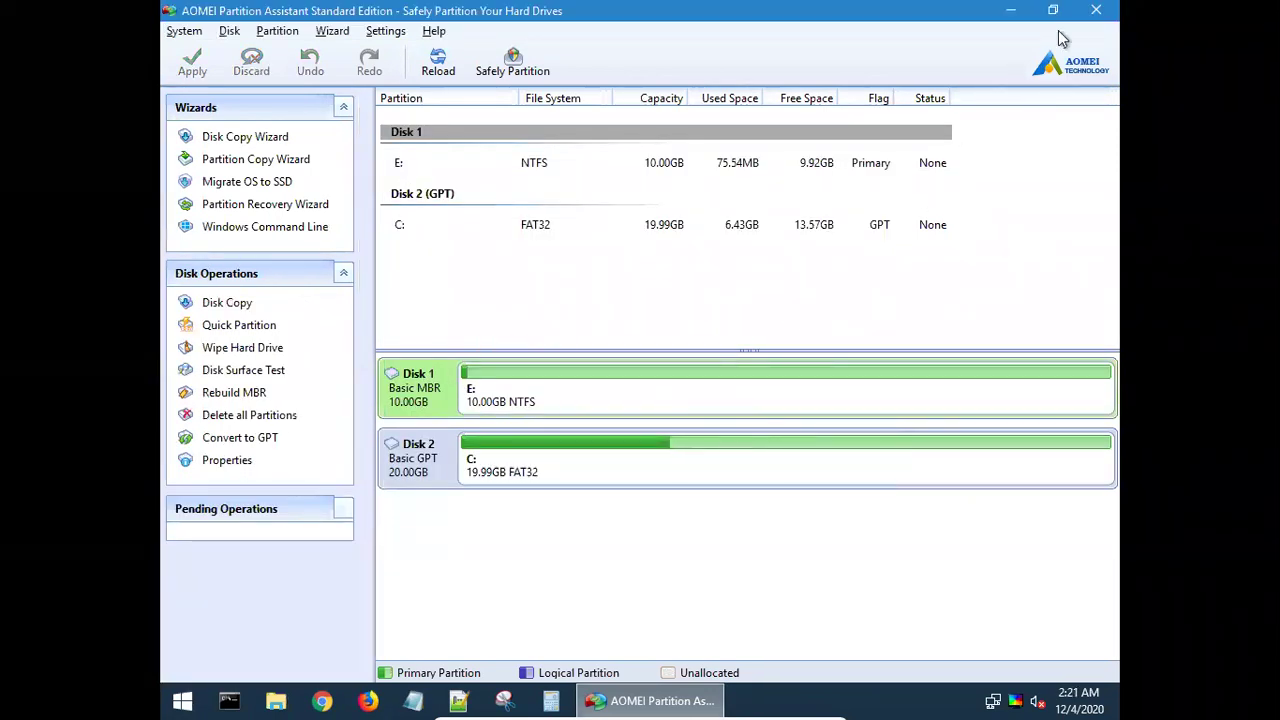
click(1094, 11)
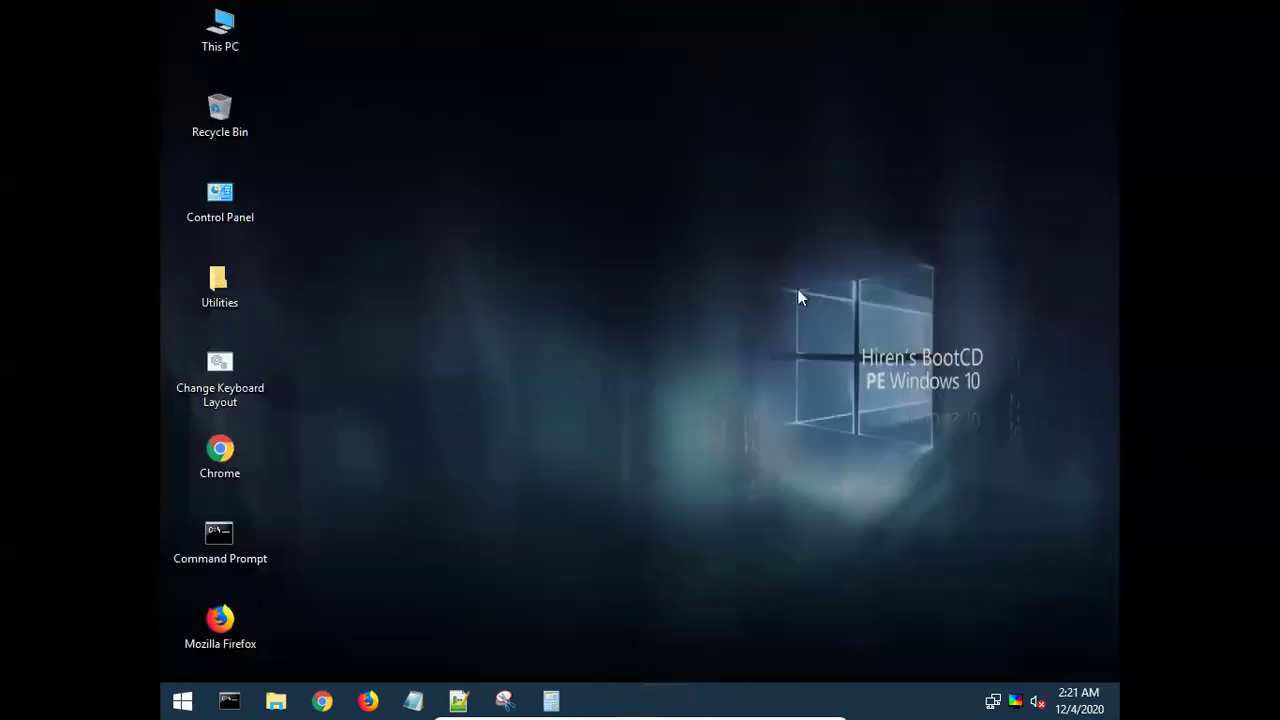
- Shut down Hiren's BootCD PE and remove HBCD_PE_x64.iso from the Lubuntu machine's optical drive in VirtualBox
click(182, 703)
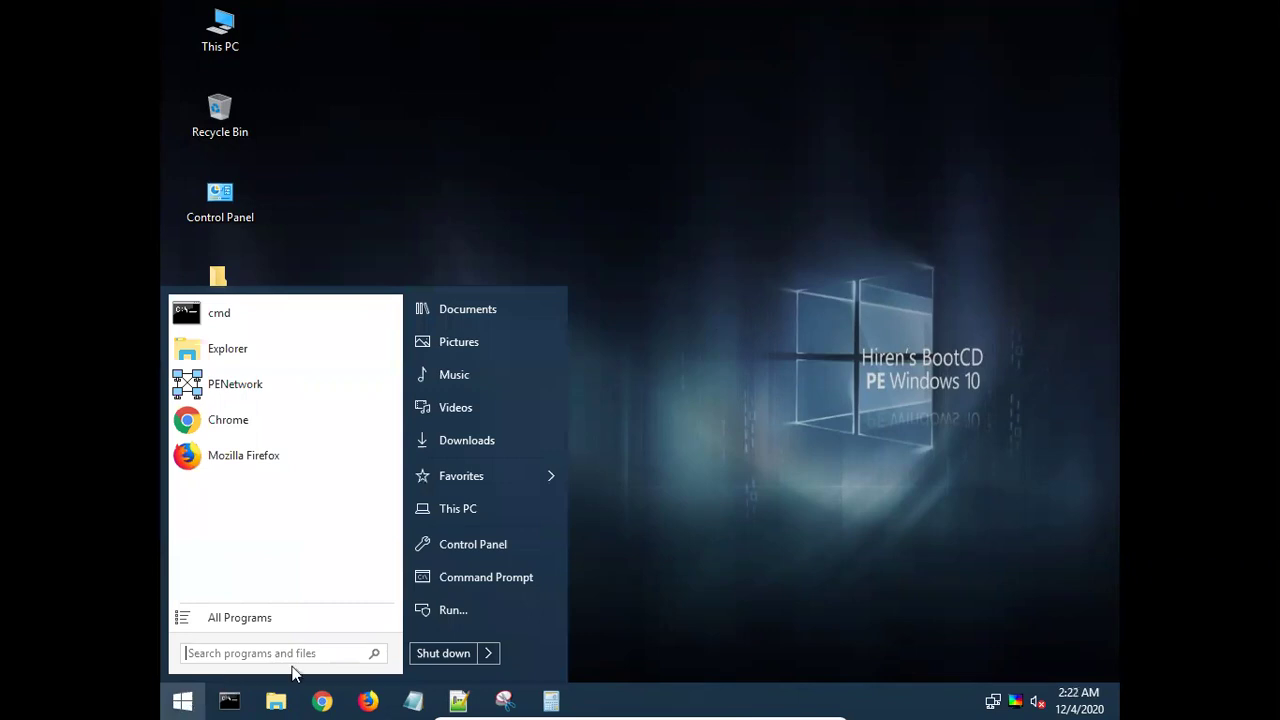
click(436, 655)
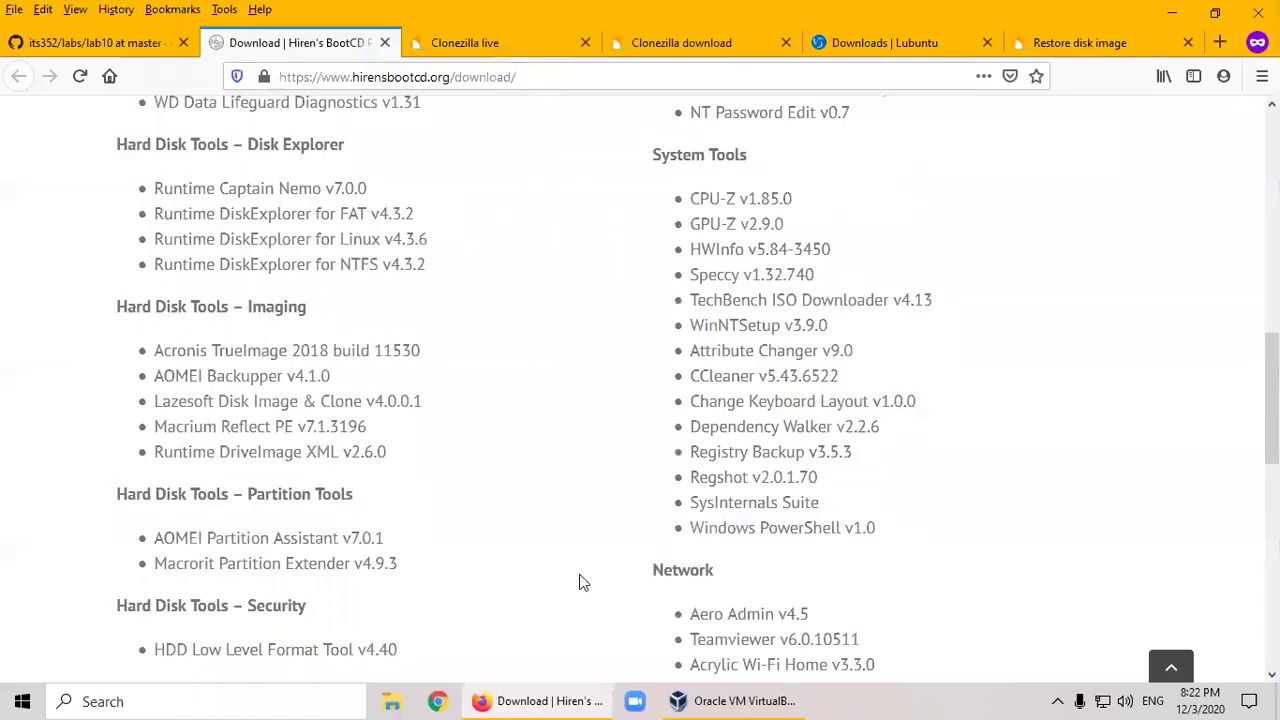
click(718, 698)
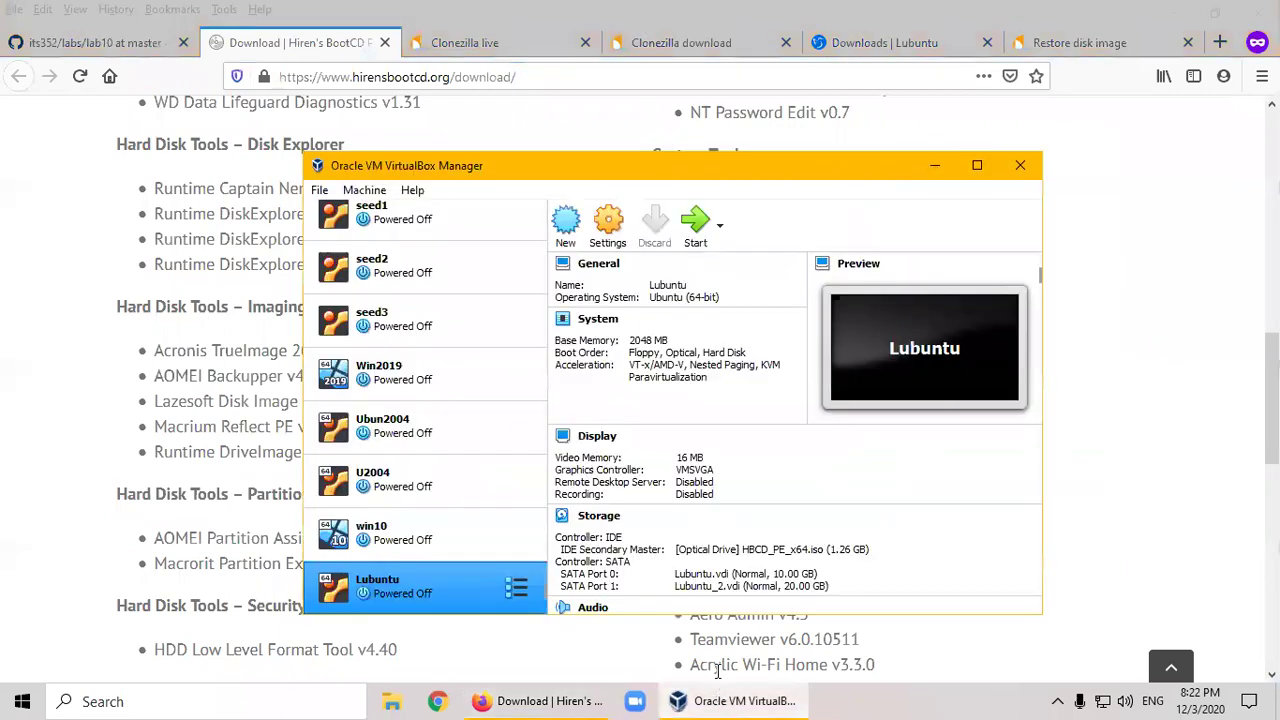
click(752, 549)
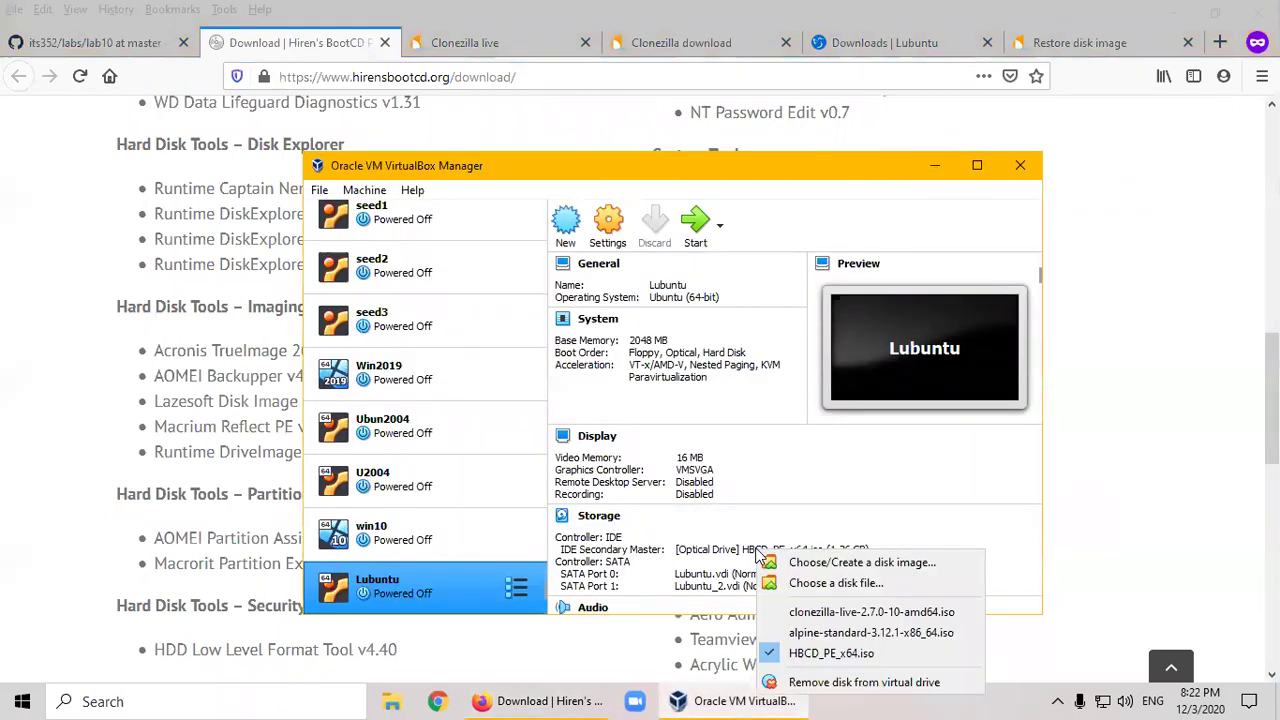
click(810, 681)
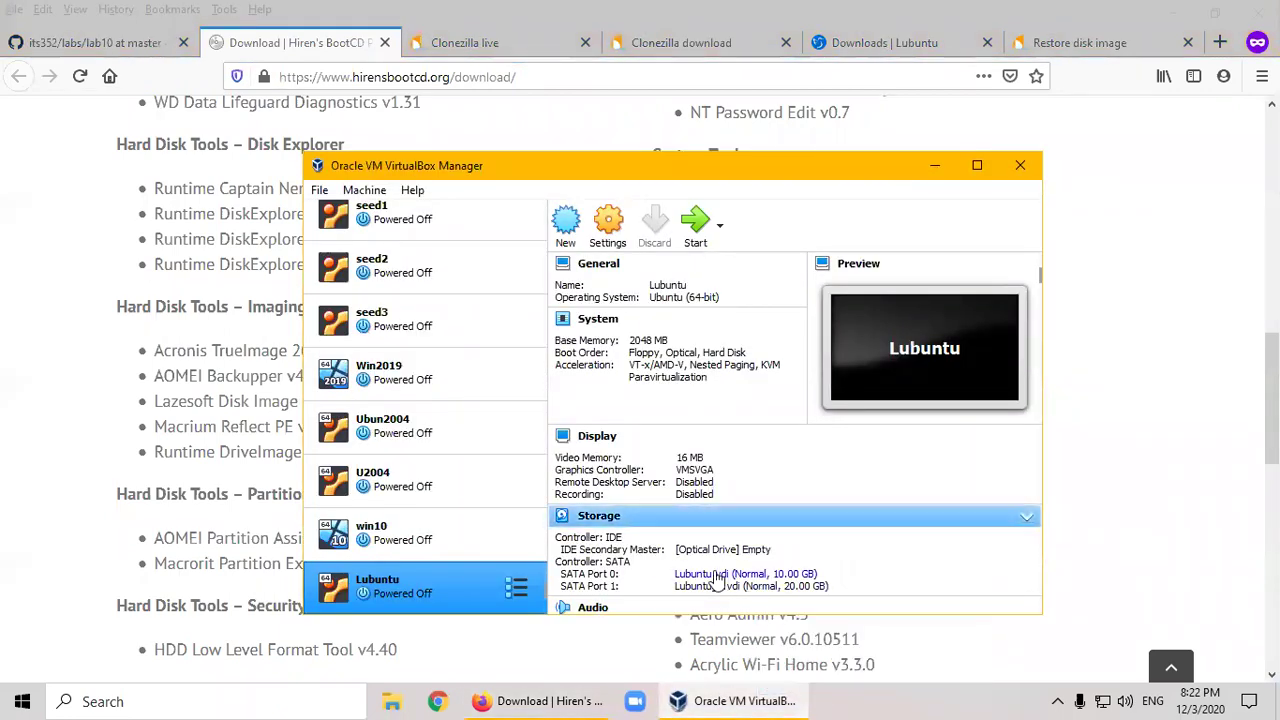
- Start Lubuntu from its hard disk to check whether it still boots, and power off the virtual machine
click(690, 227)
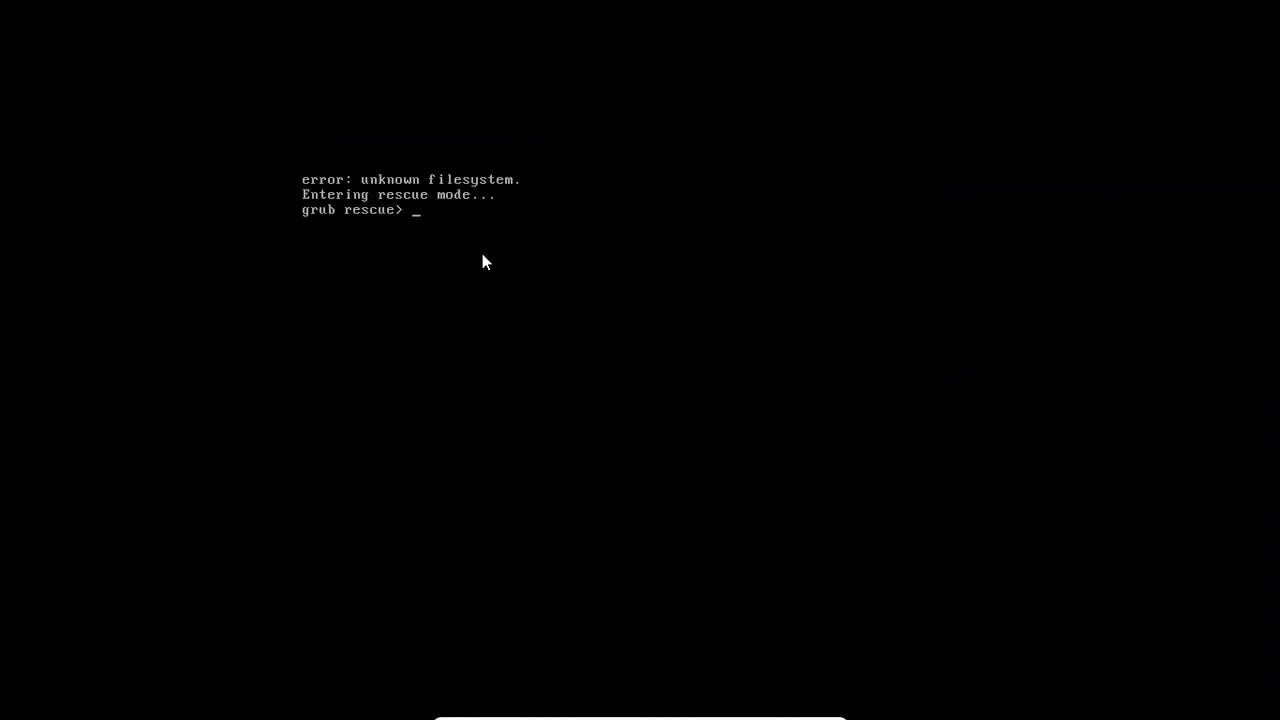
key(ctrl+f)
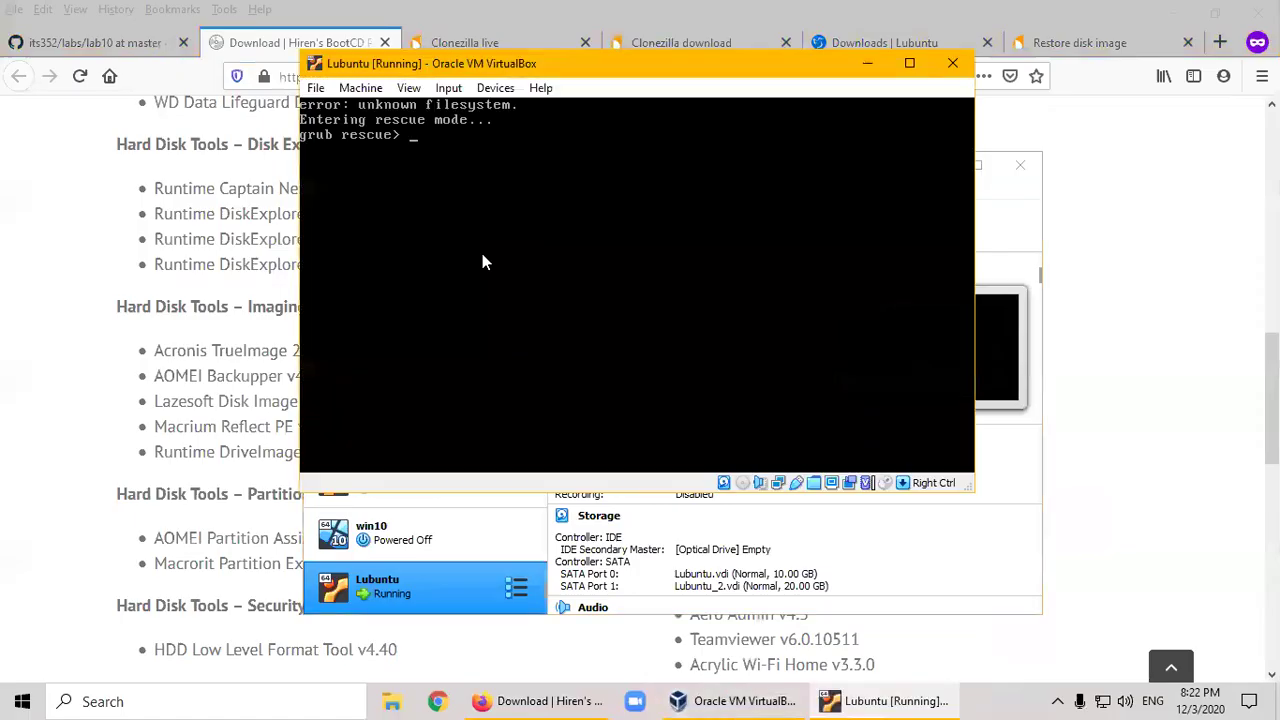
click(951, 65)
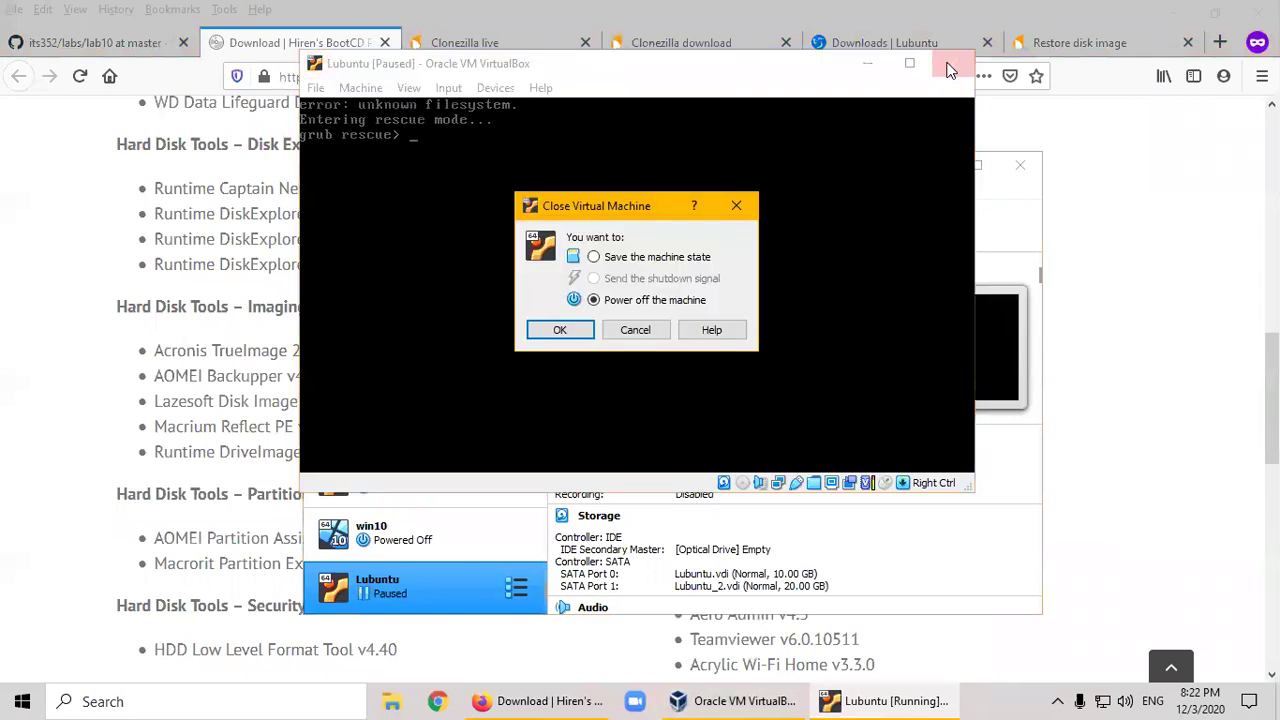
click(556, 331)
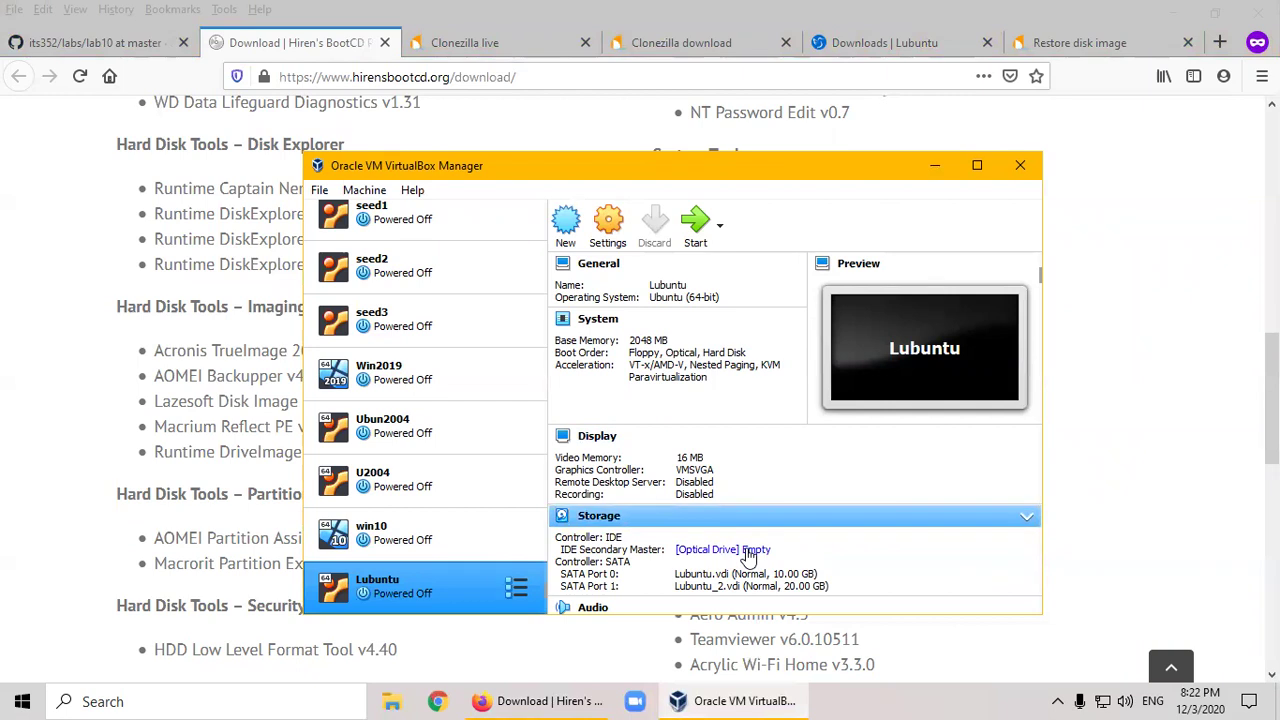
click(75, 553)
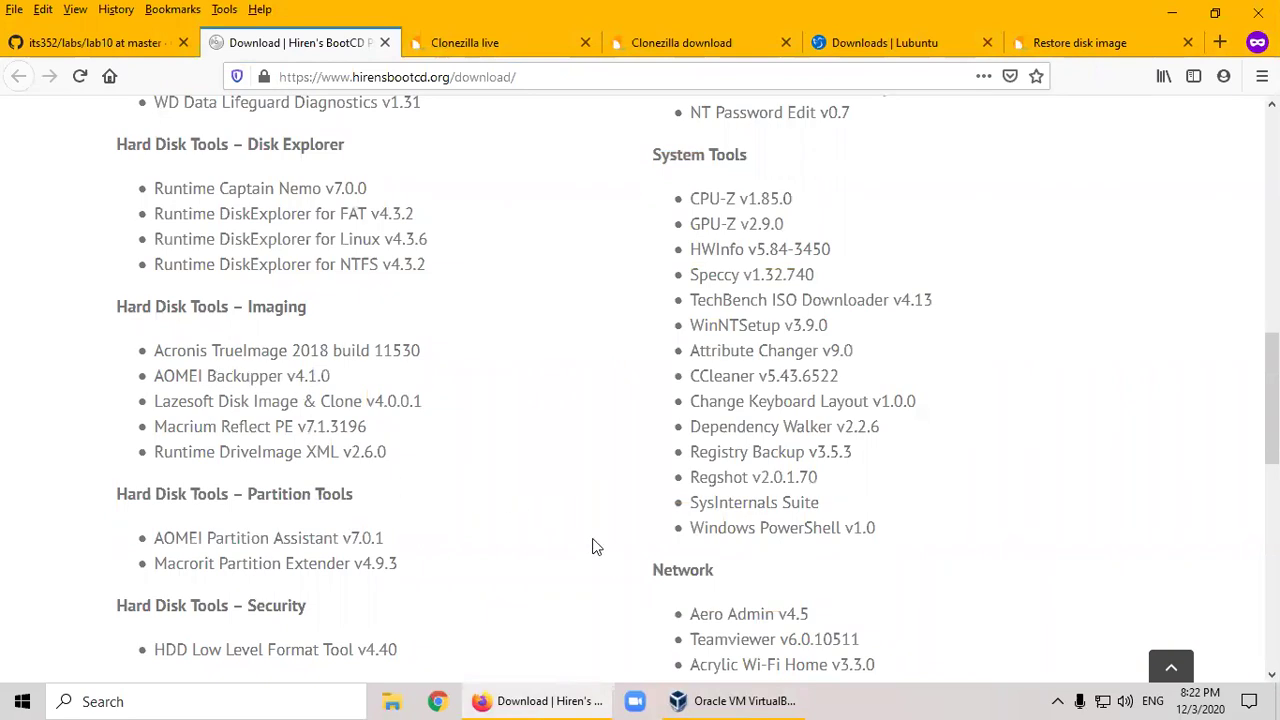
- Insert HBCD_PE_x64.iso into the Lubuntu machine's optical drive in VirtualBox, and boot the machine in full screen
mouse_move(742, 697)
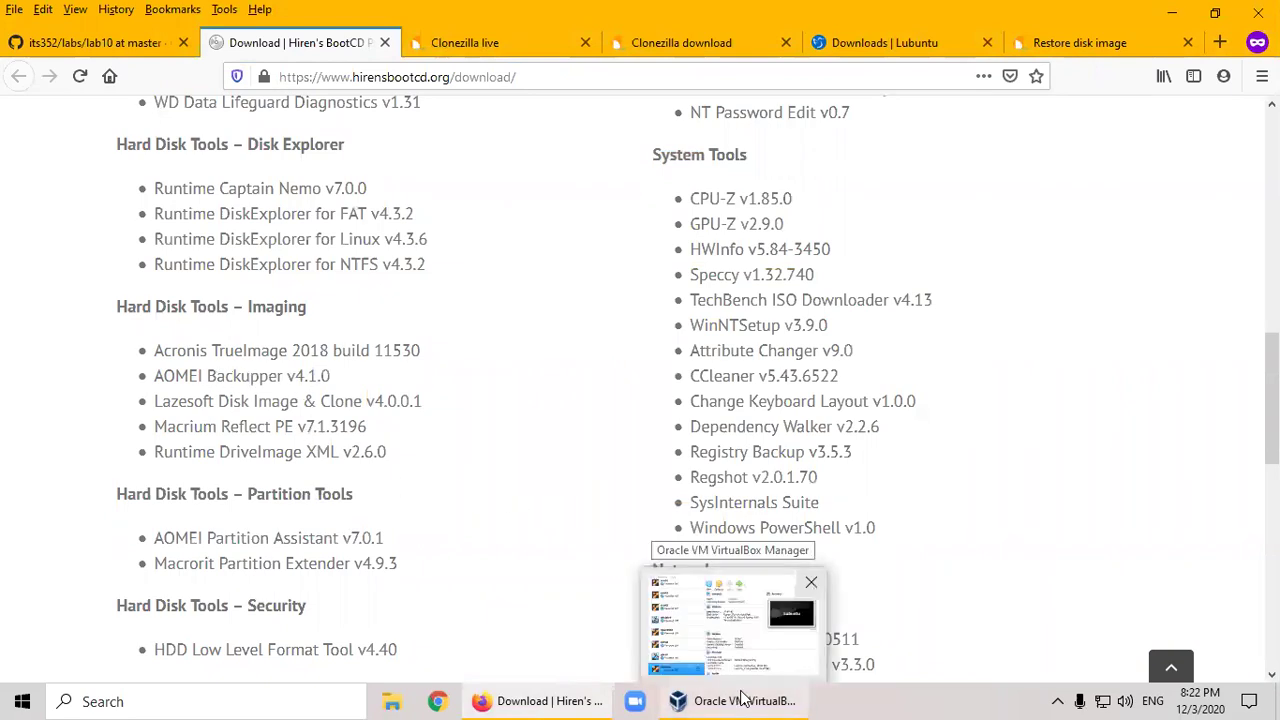
click(742, 697)
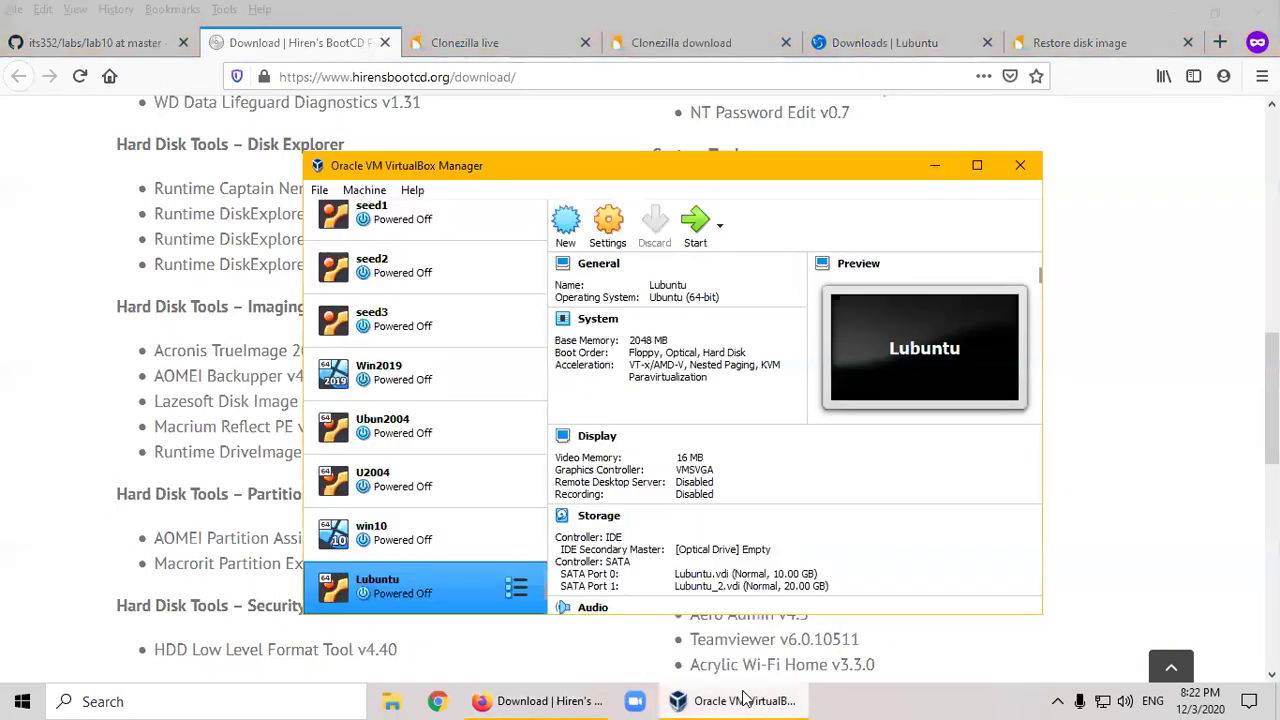
click(724, 551)
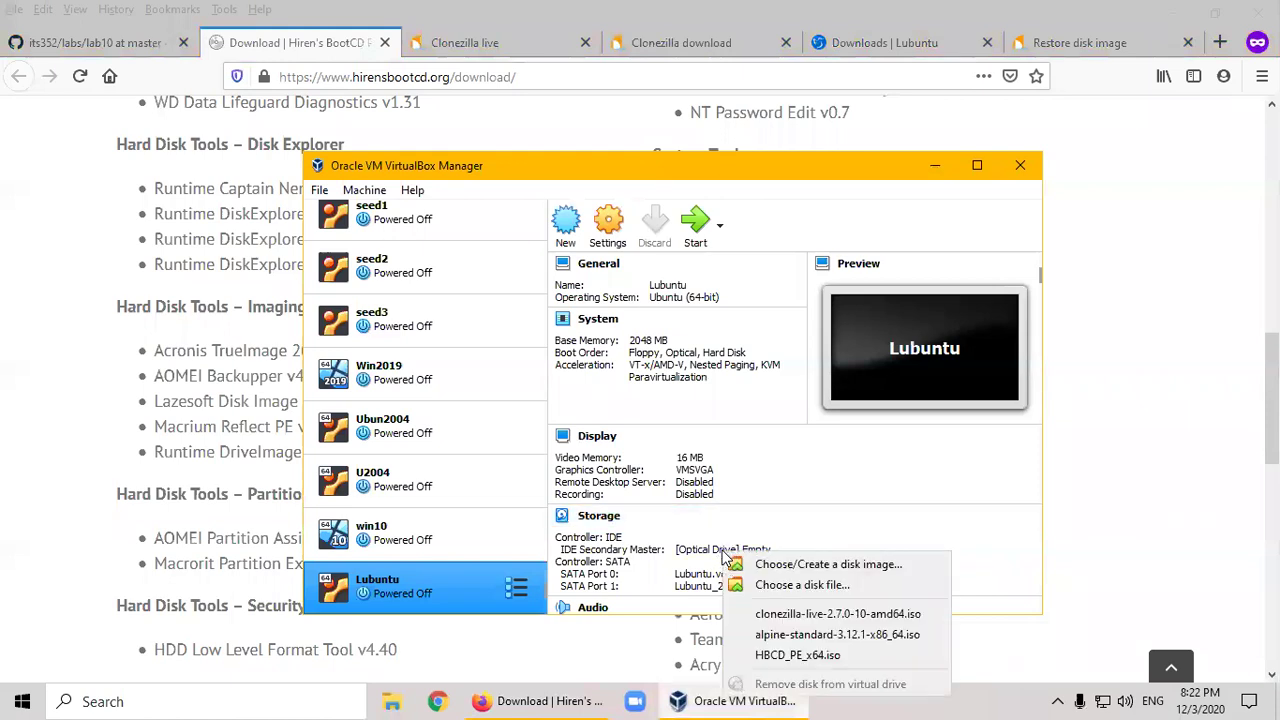
click(797, 655)
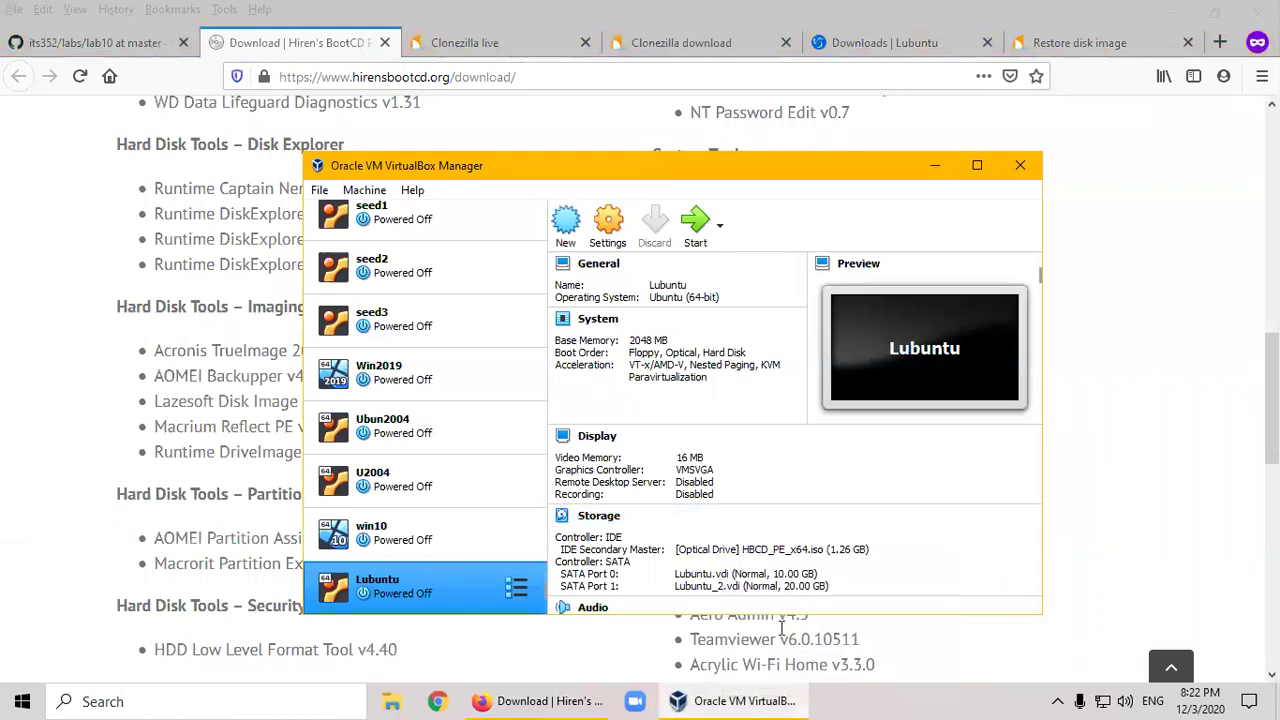
click(690, 232)
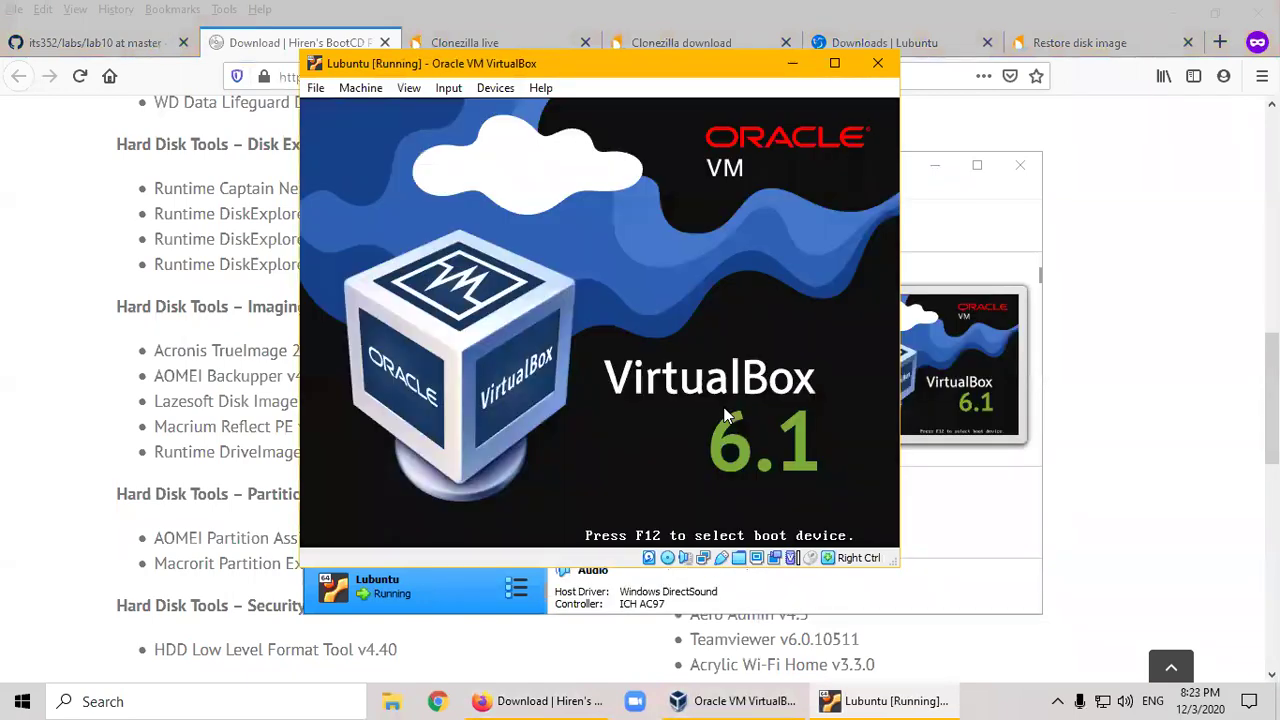
key(Control_R+f)
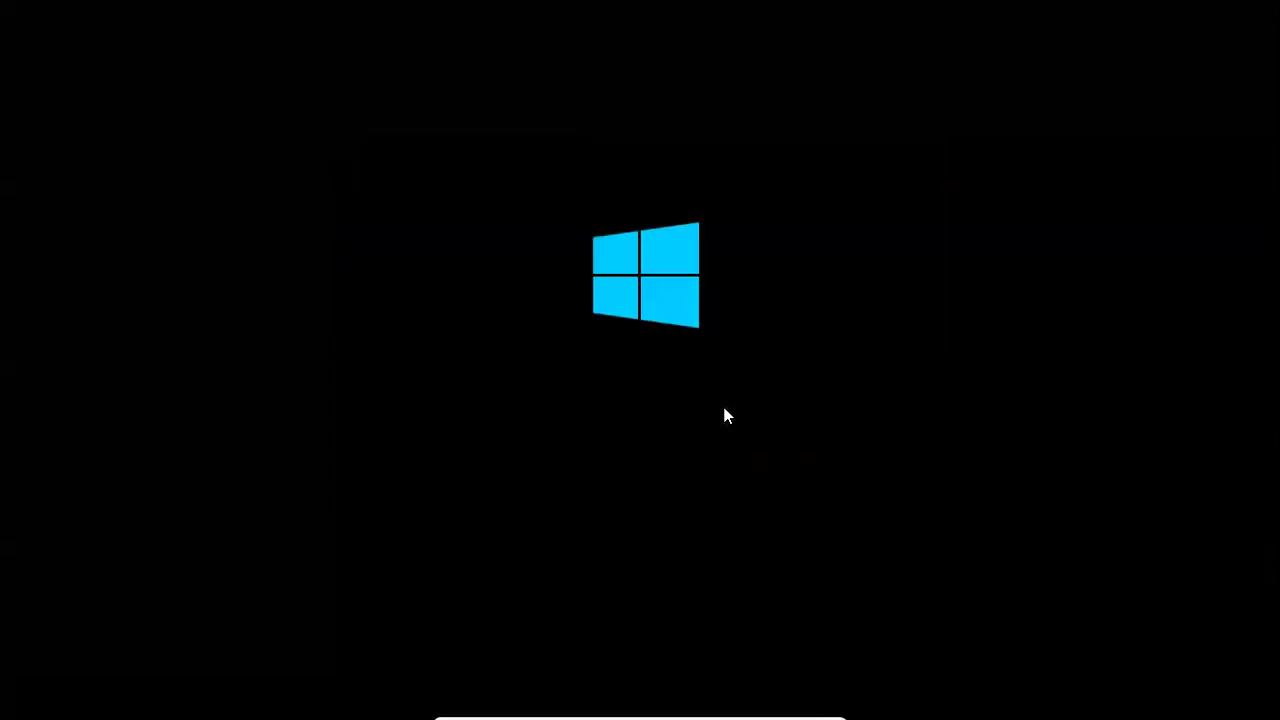
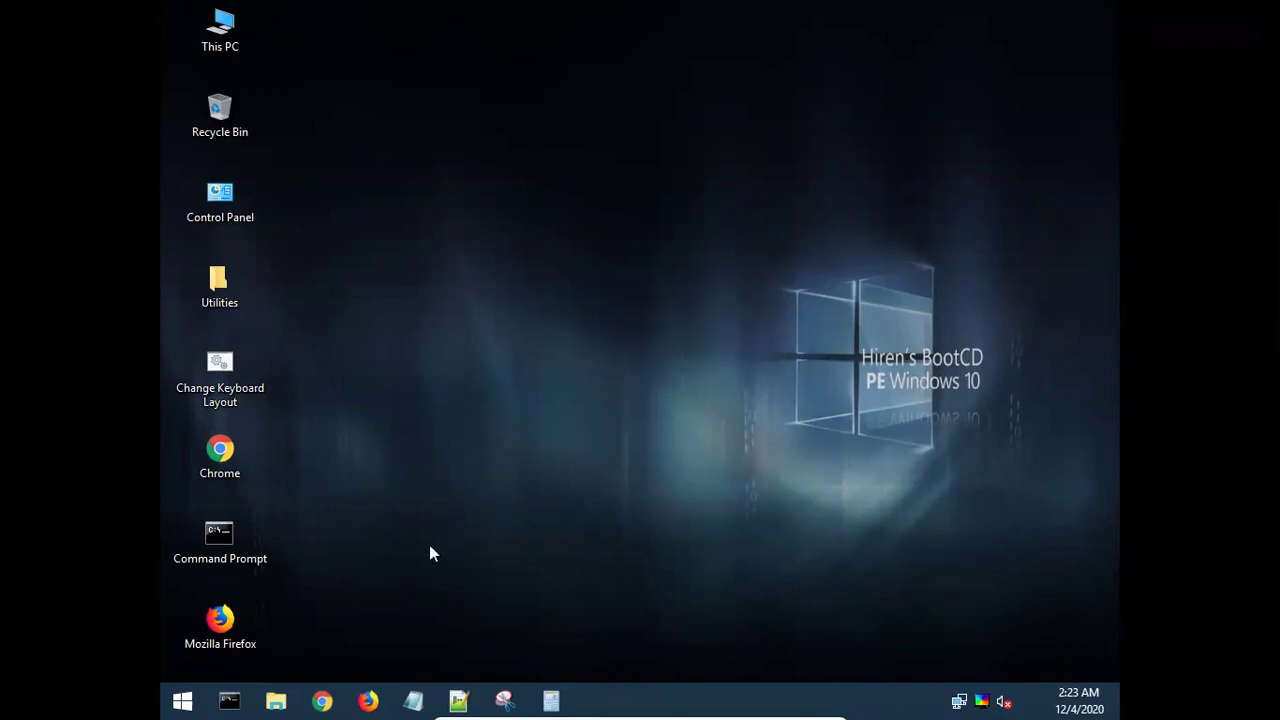
- Launch AOMEI Backupper from Hiren's hard disk imaging tools and open its restore function
click(183, 706)
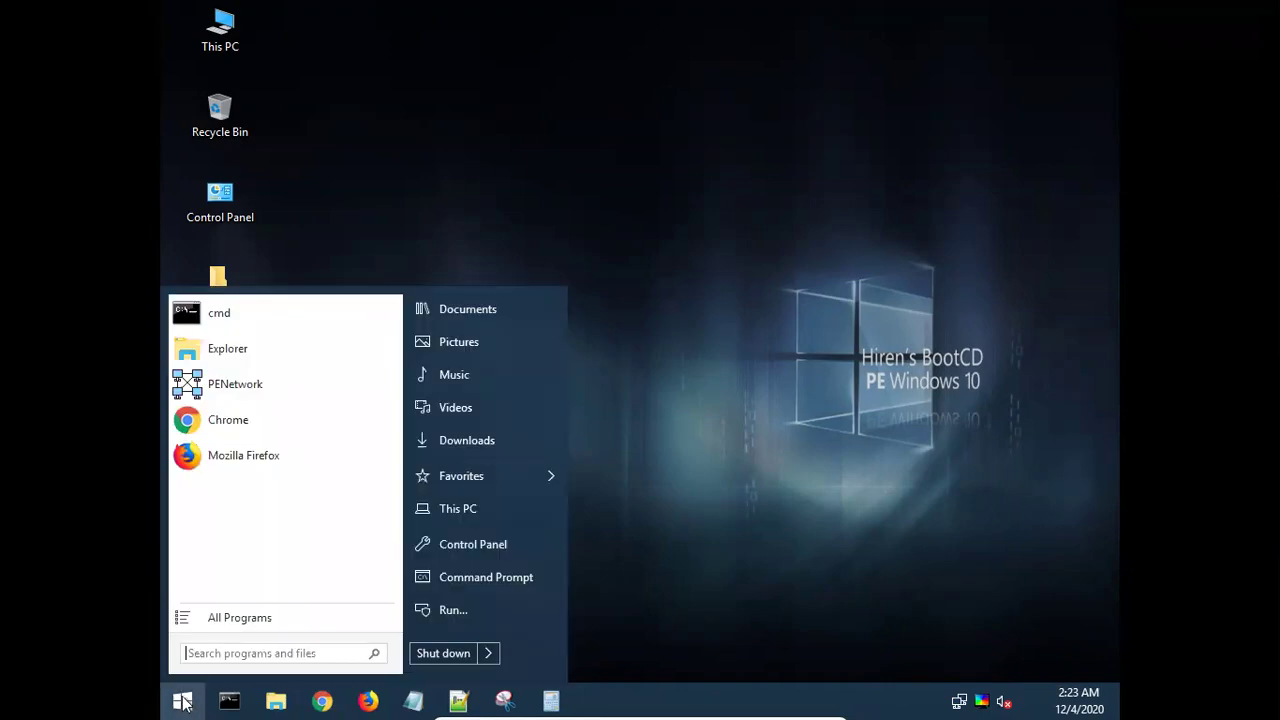
click(213, 622)
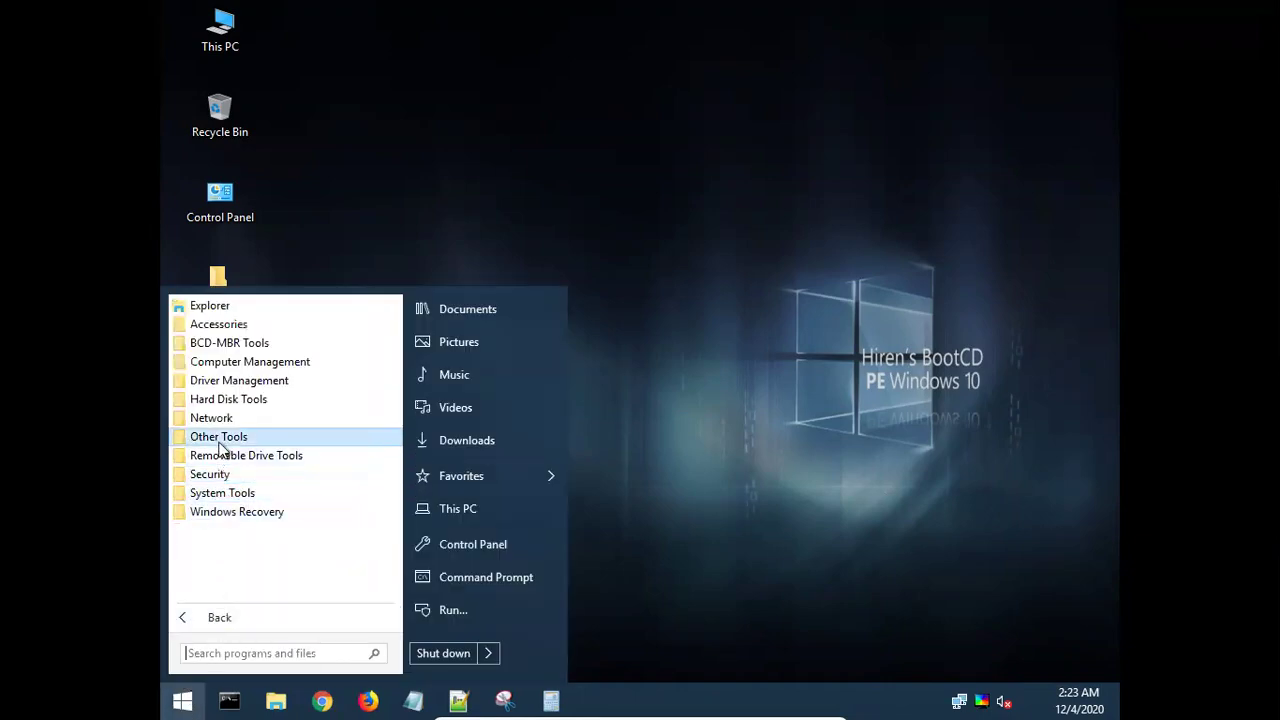
click(249, 401)
click(224, 494)
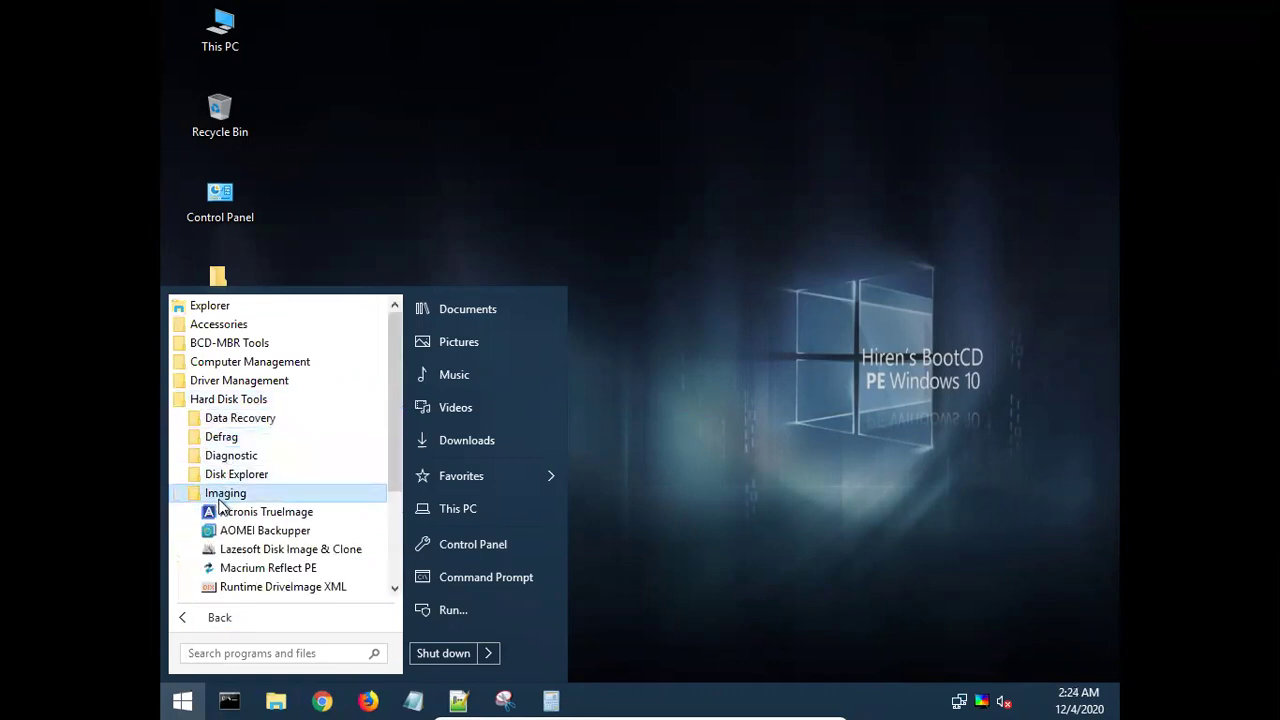
click(246, 533)
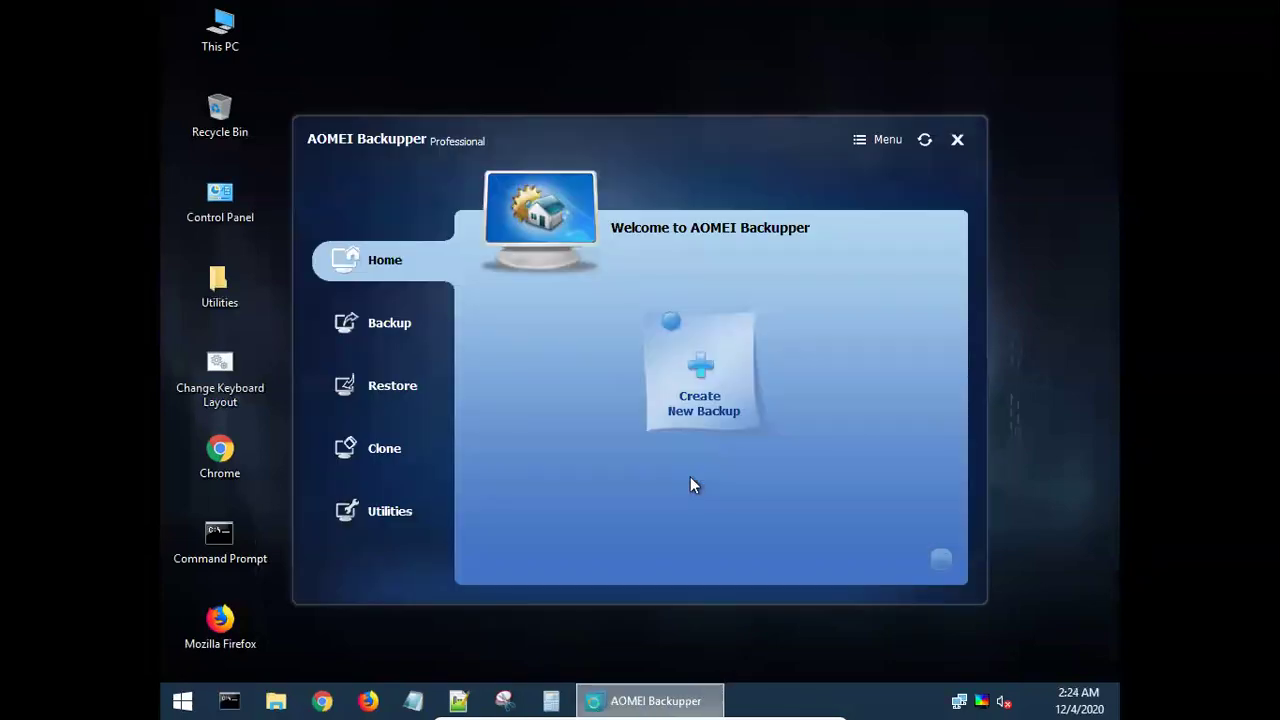
click(377, 388)
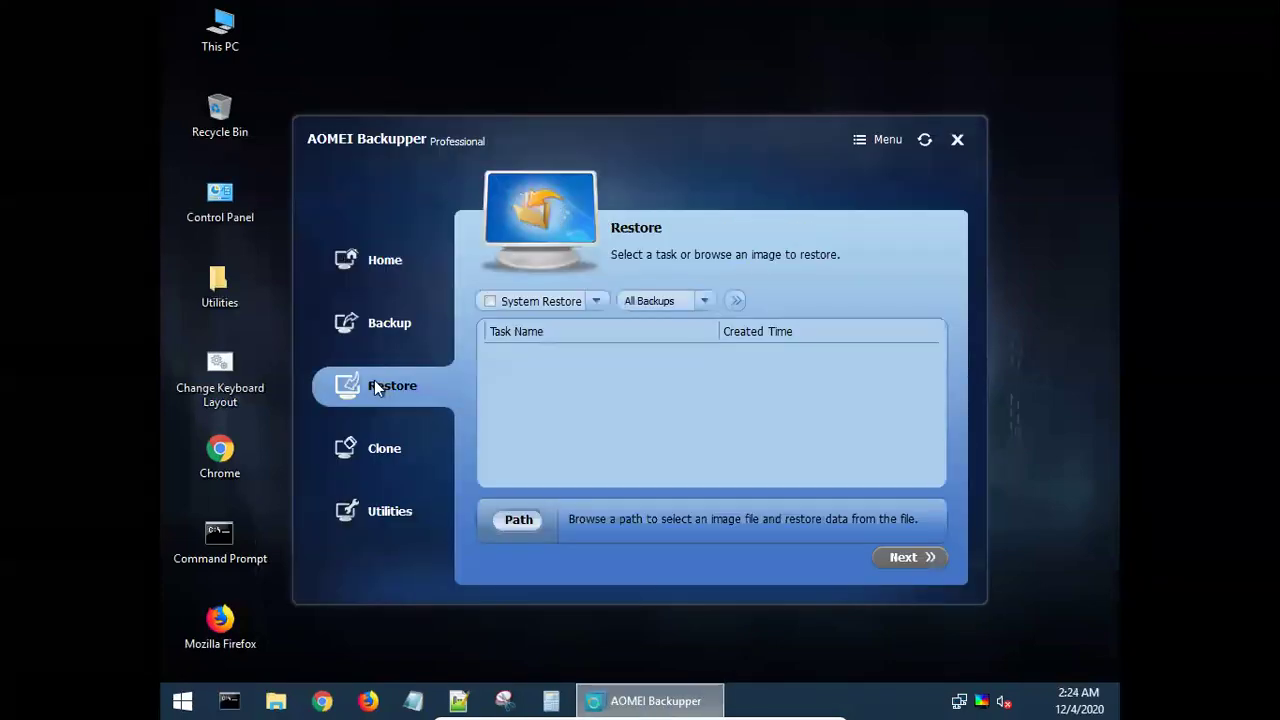
click(596, 302)
click(597, 301)
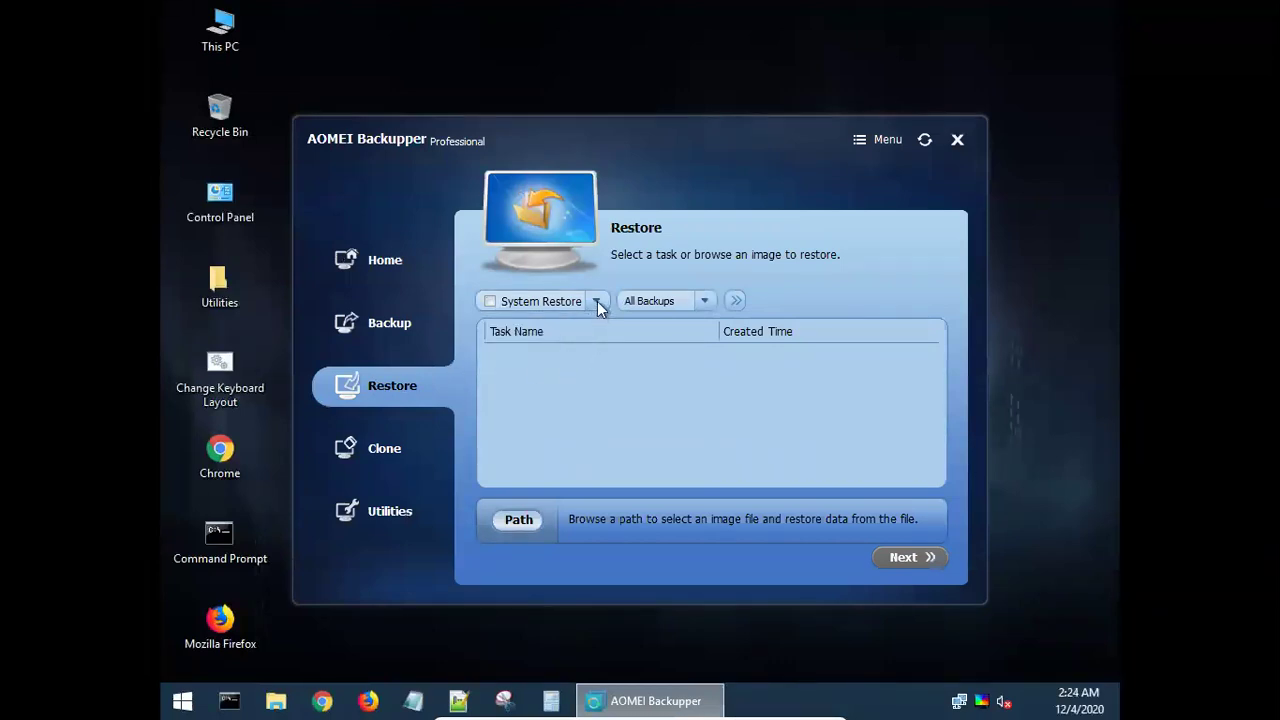
click(702, 299)
click(686, 336)
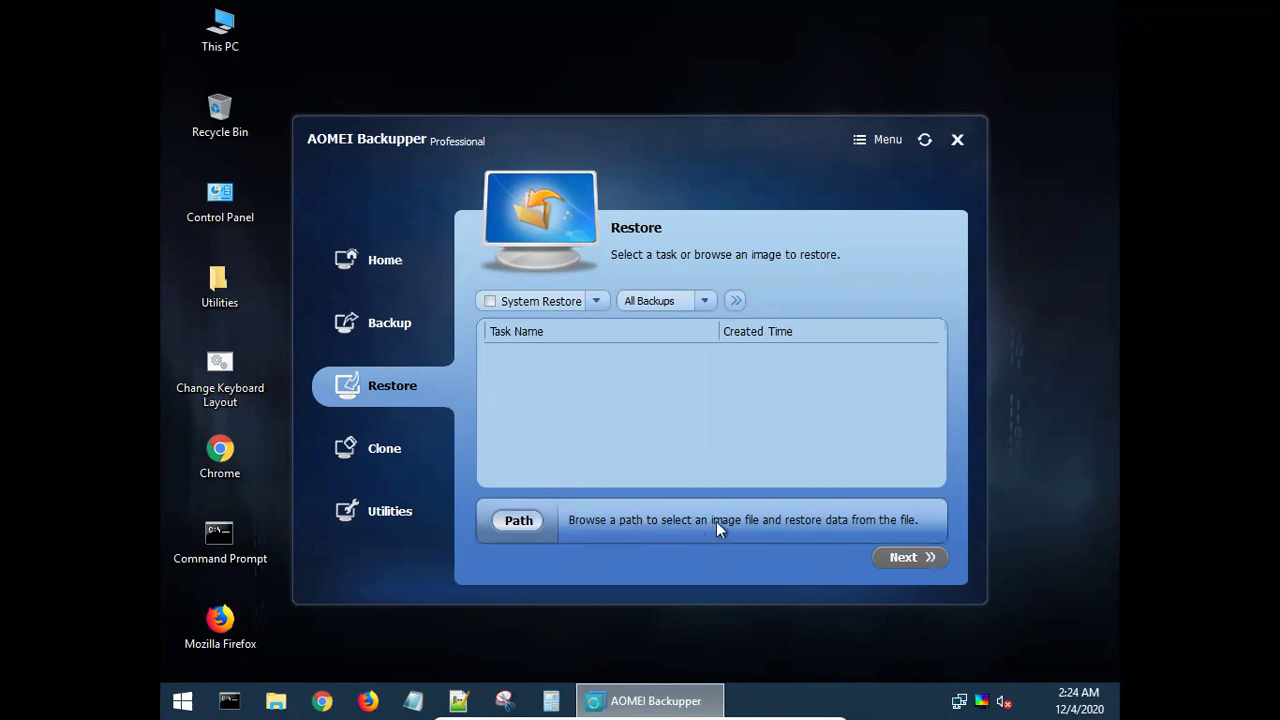
- Load the image file Disk Backup.adi from the hiren\Disk Backup folder on drive D: for restoring
click(817, 518)
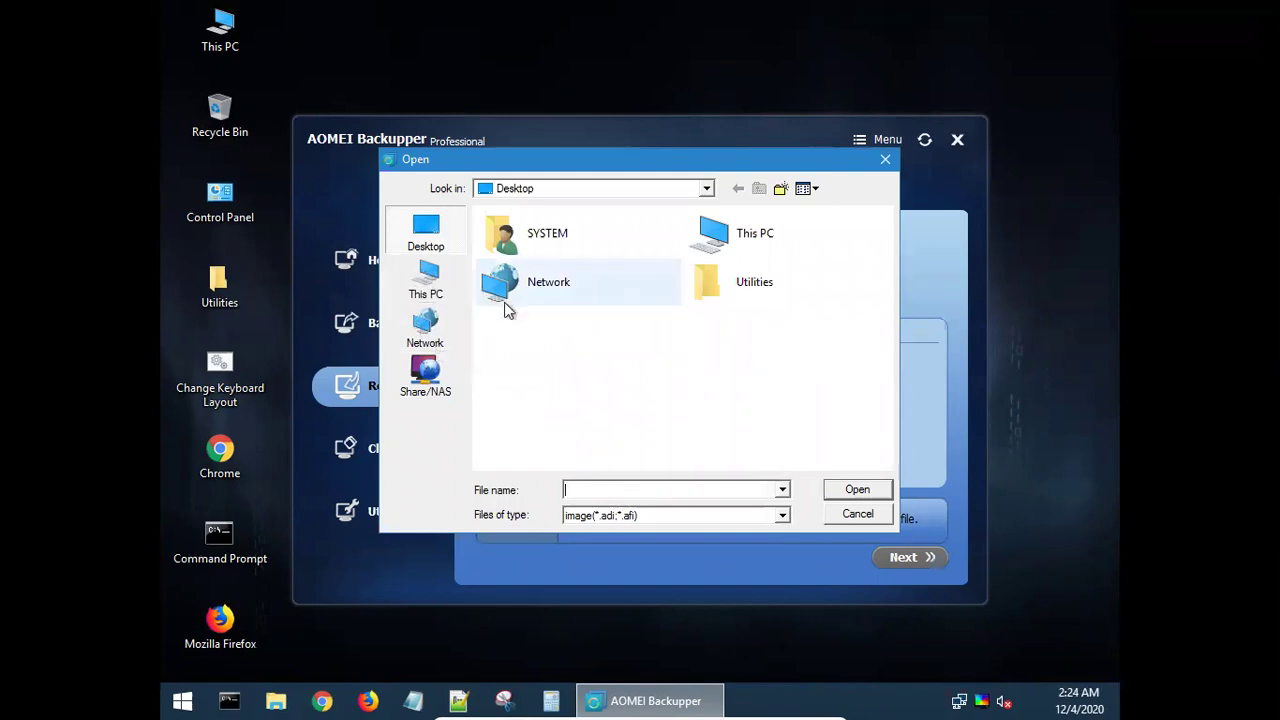
double_click(745, 247)
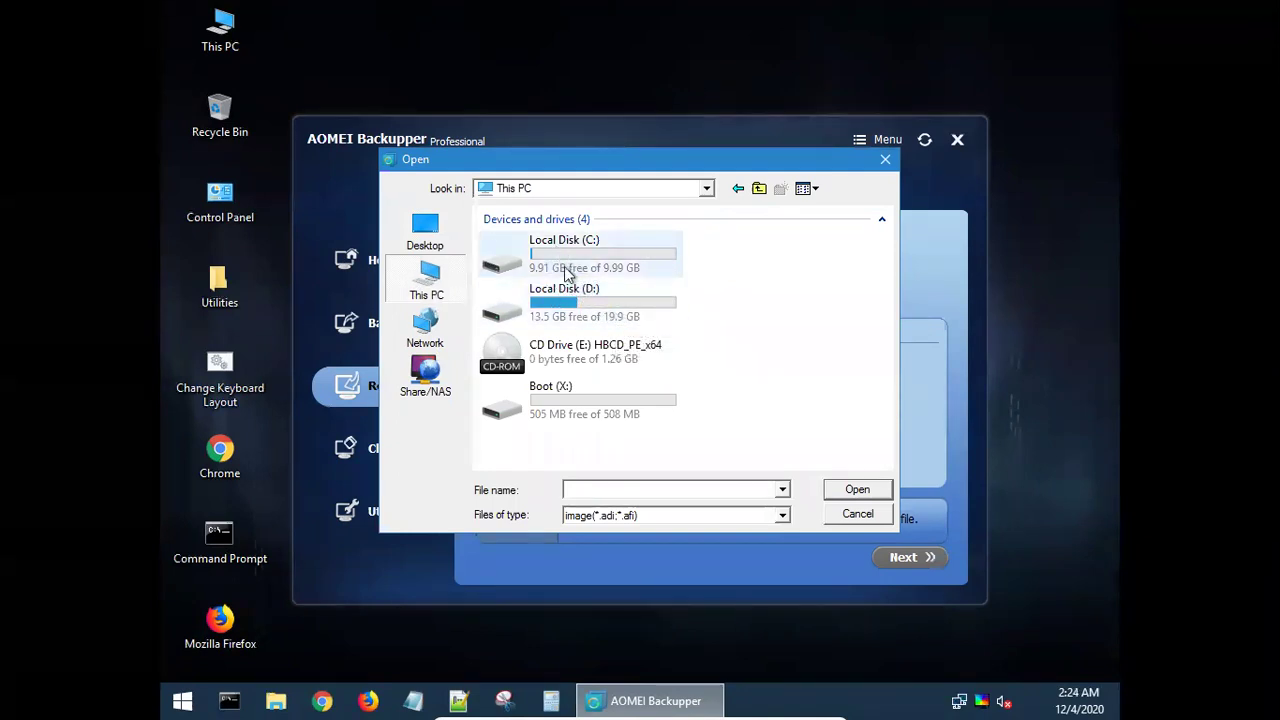
double_click(595, 310)
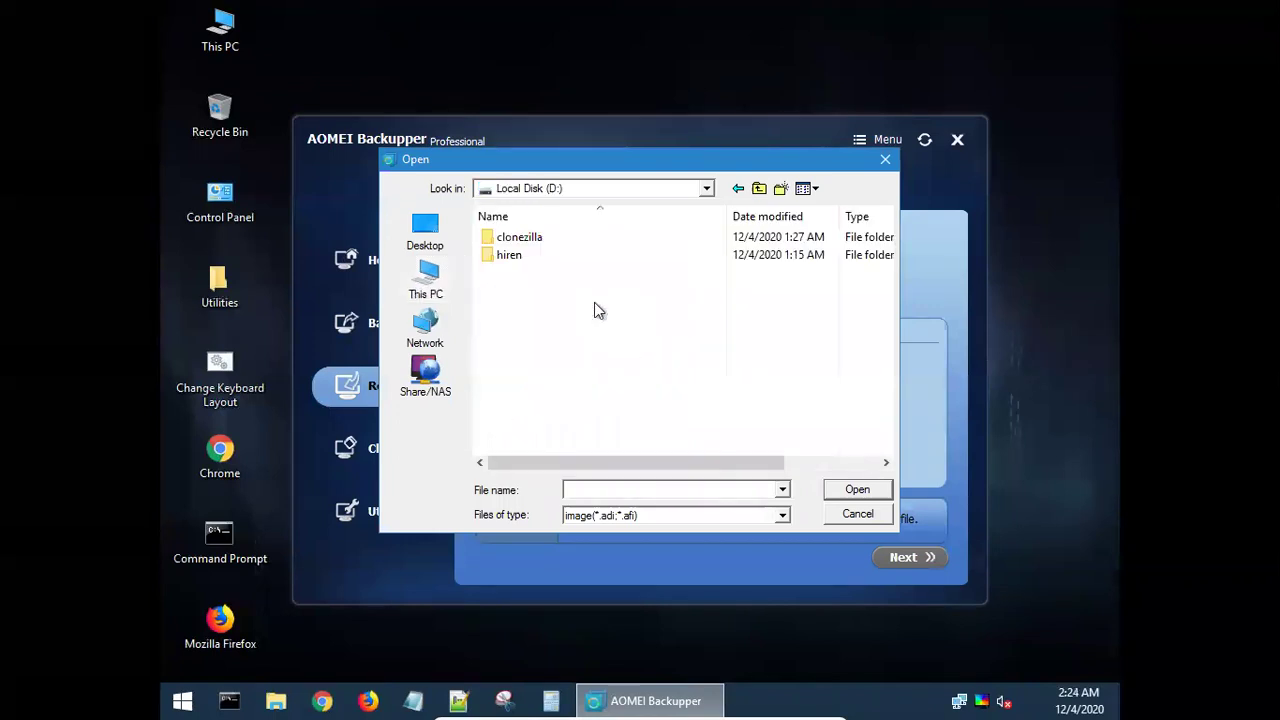
double_click(522, 257)
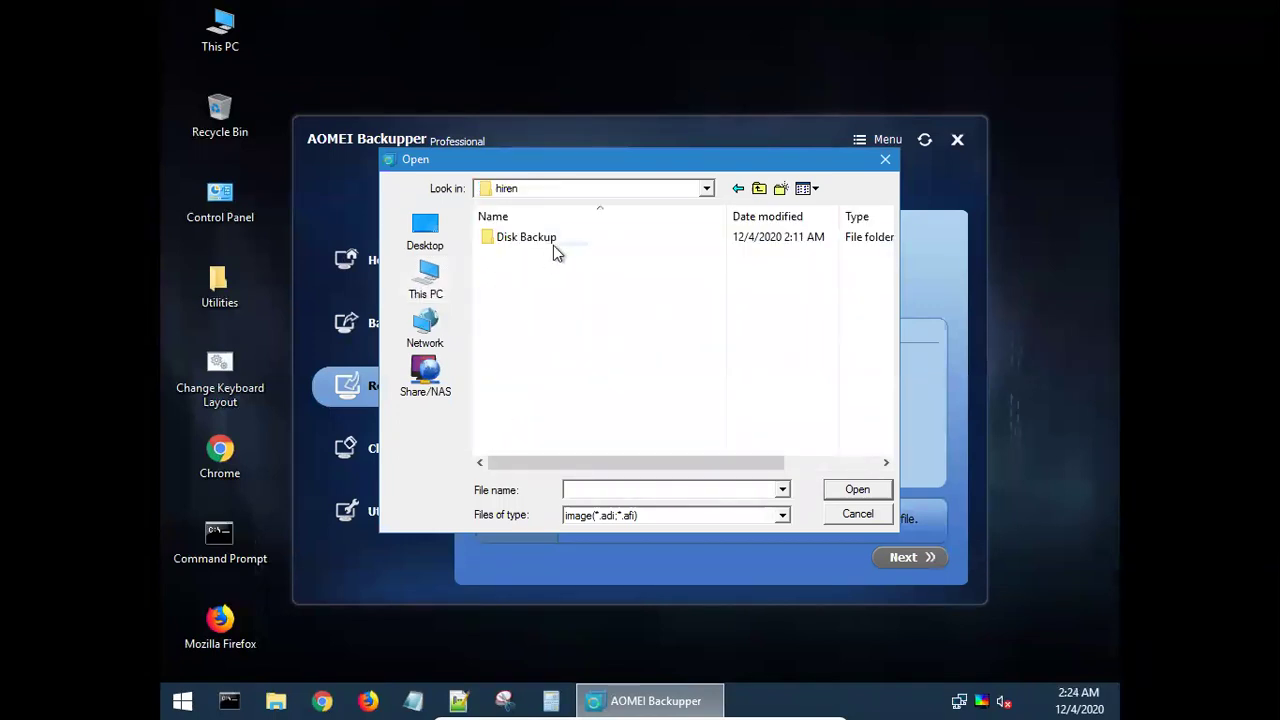
double_click(538, 238)
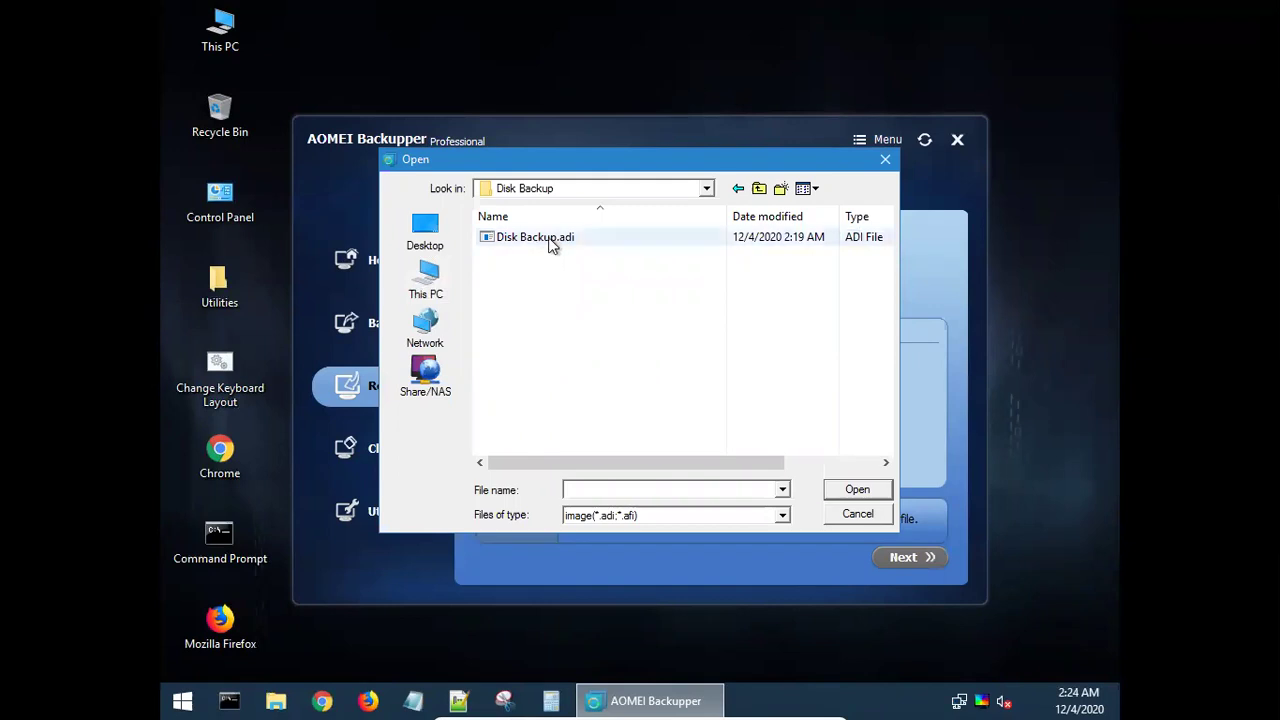
click(552, 247)
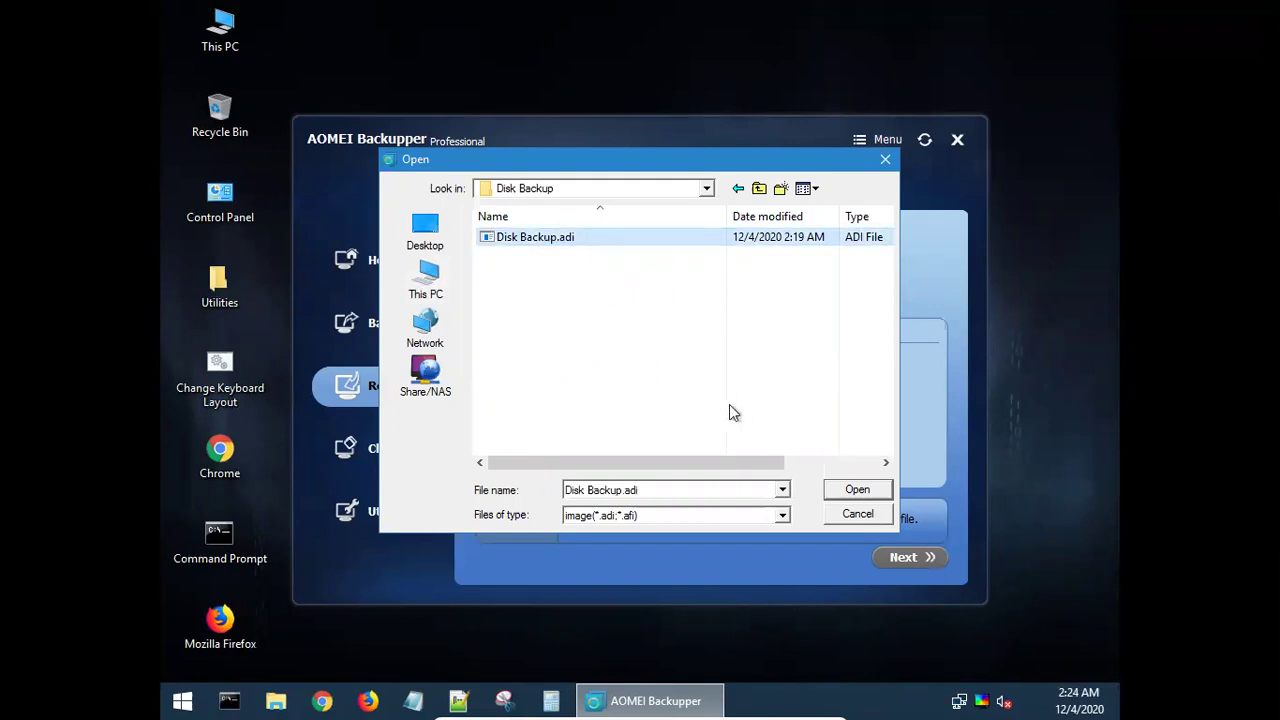
click(854, 491)
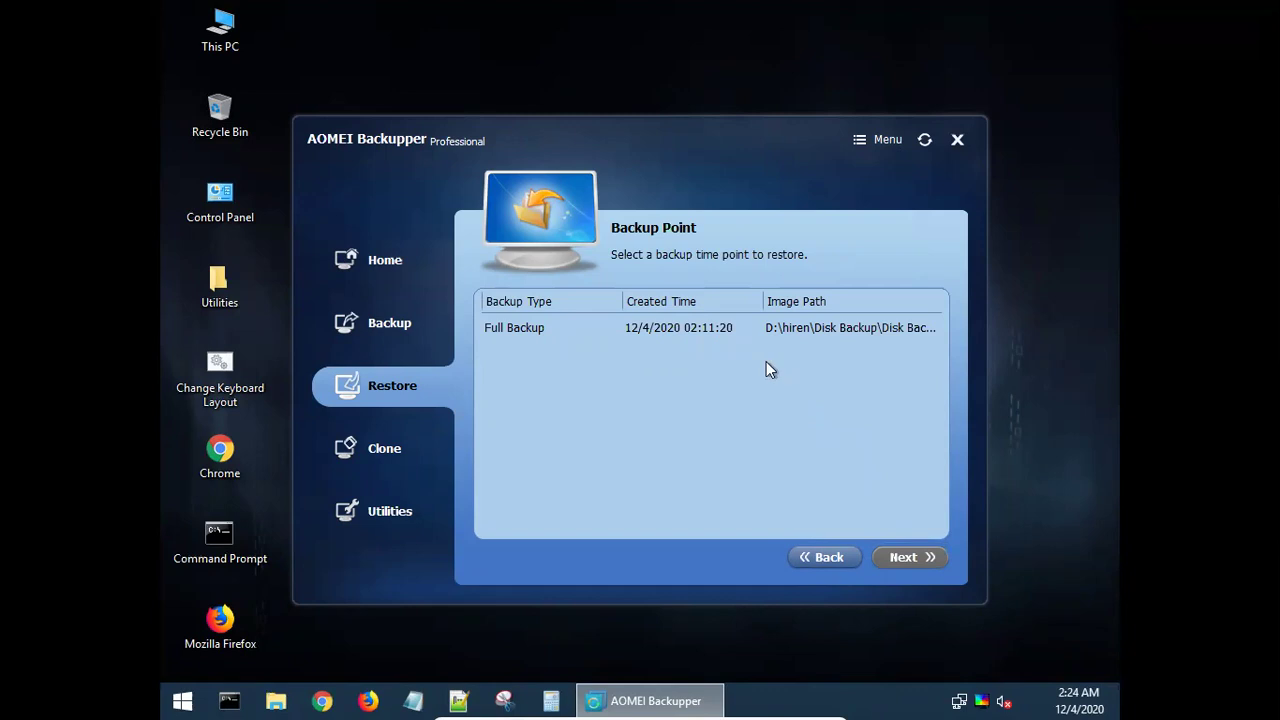
- Choose the full backup created 12/4/2020 02:11:20 and select its partition E: as the restore source
click(754, 328)
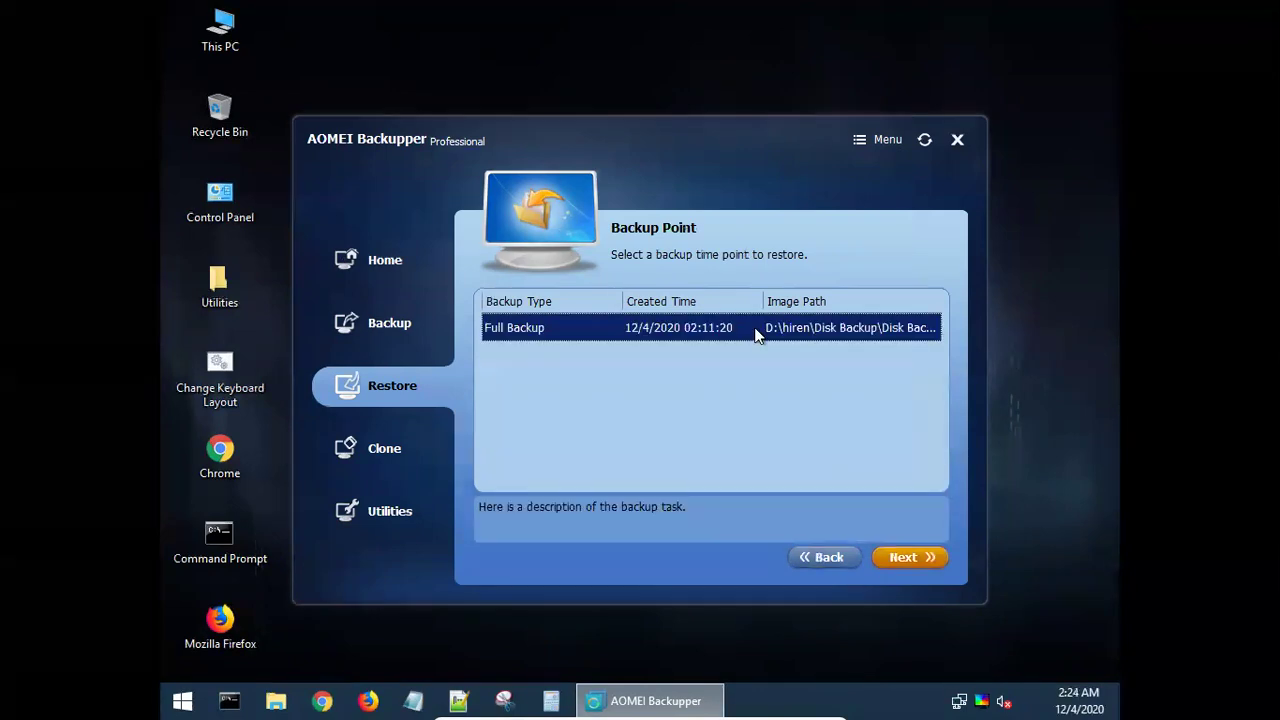
click(899, 559)
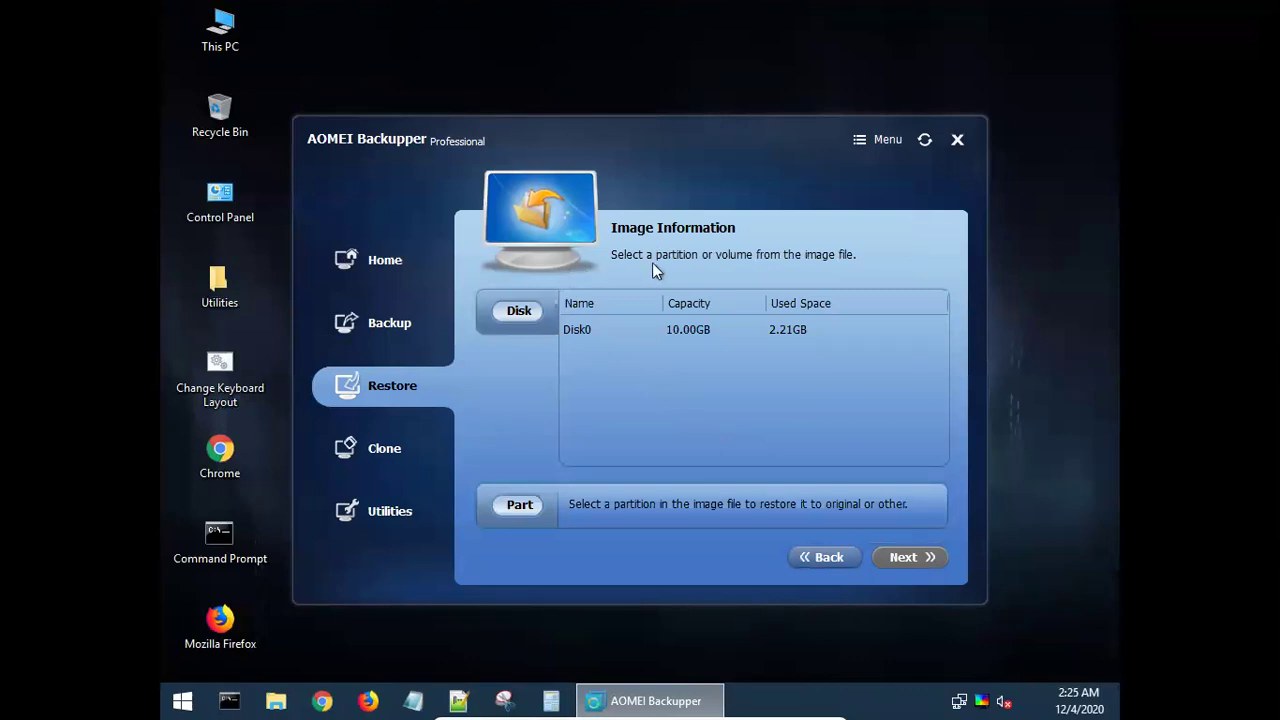
click(636, 326)
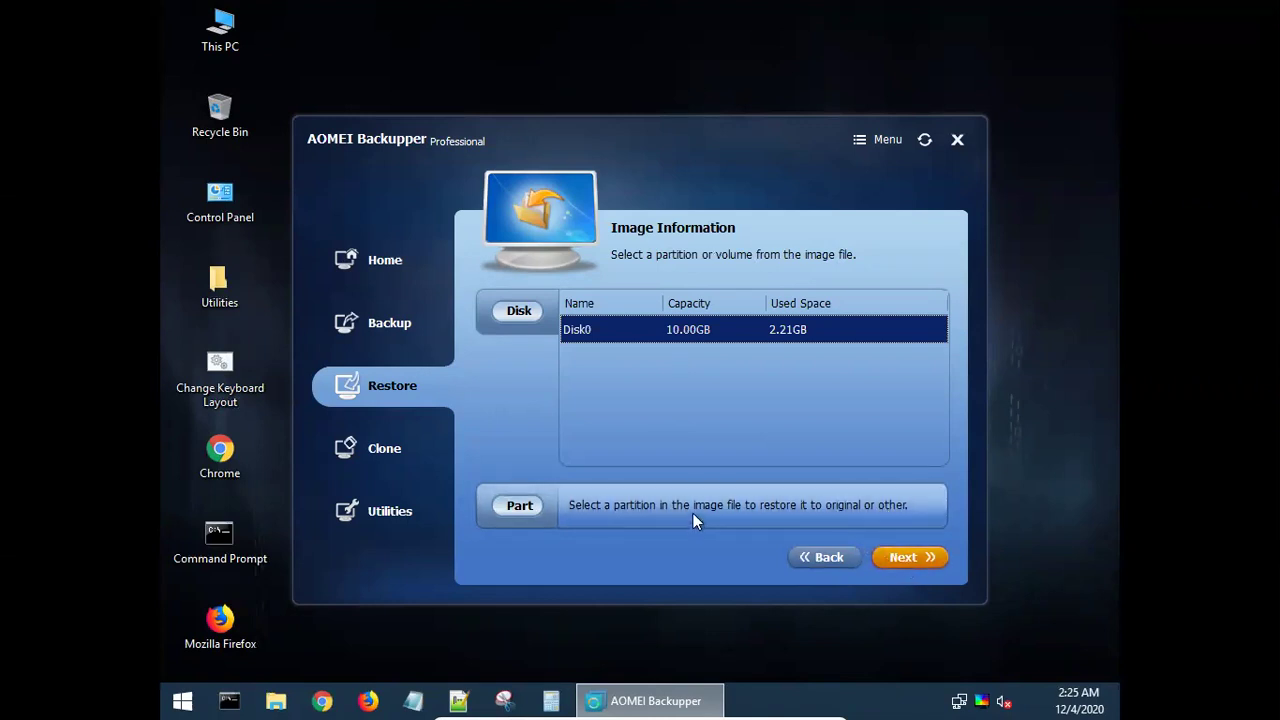
click(631, 508)
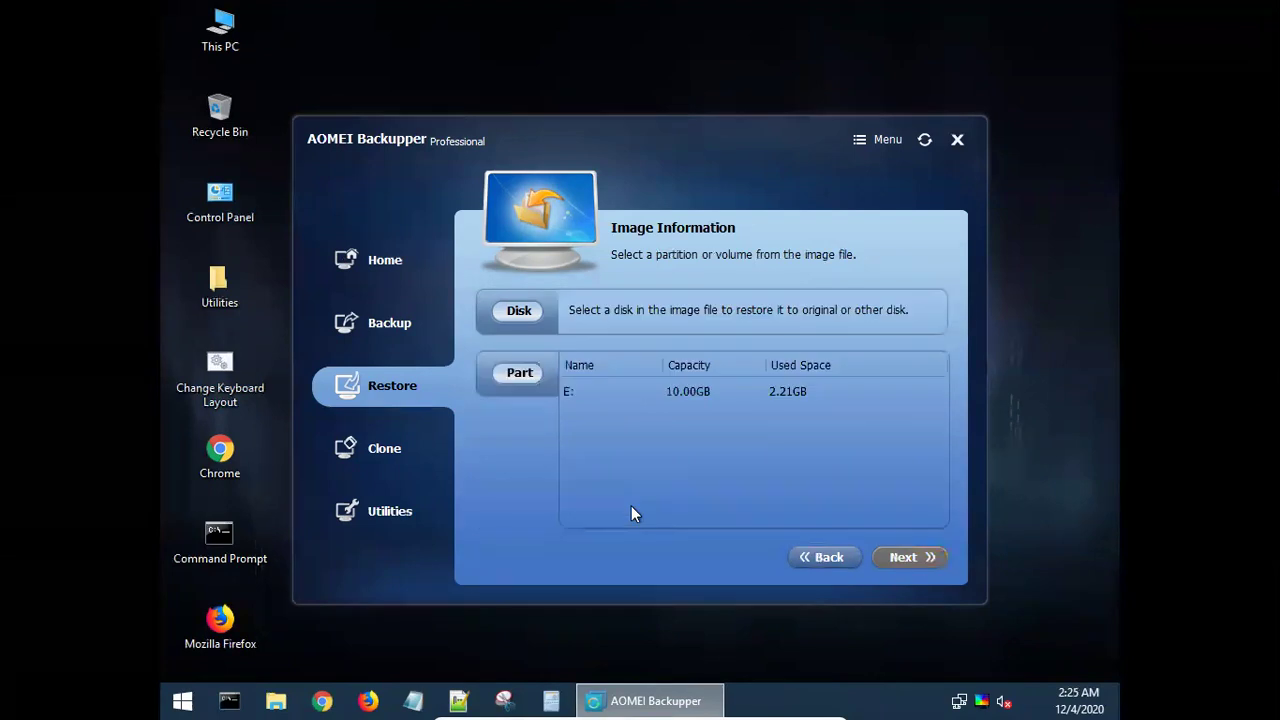
click(586, 396)
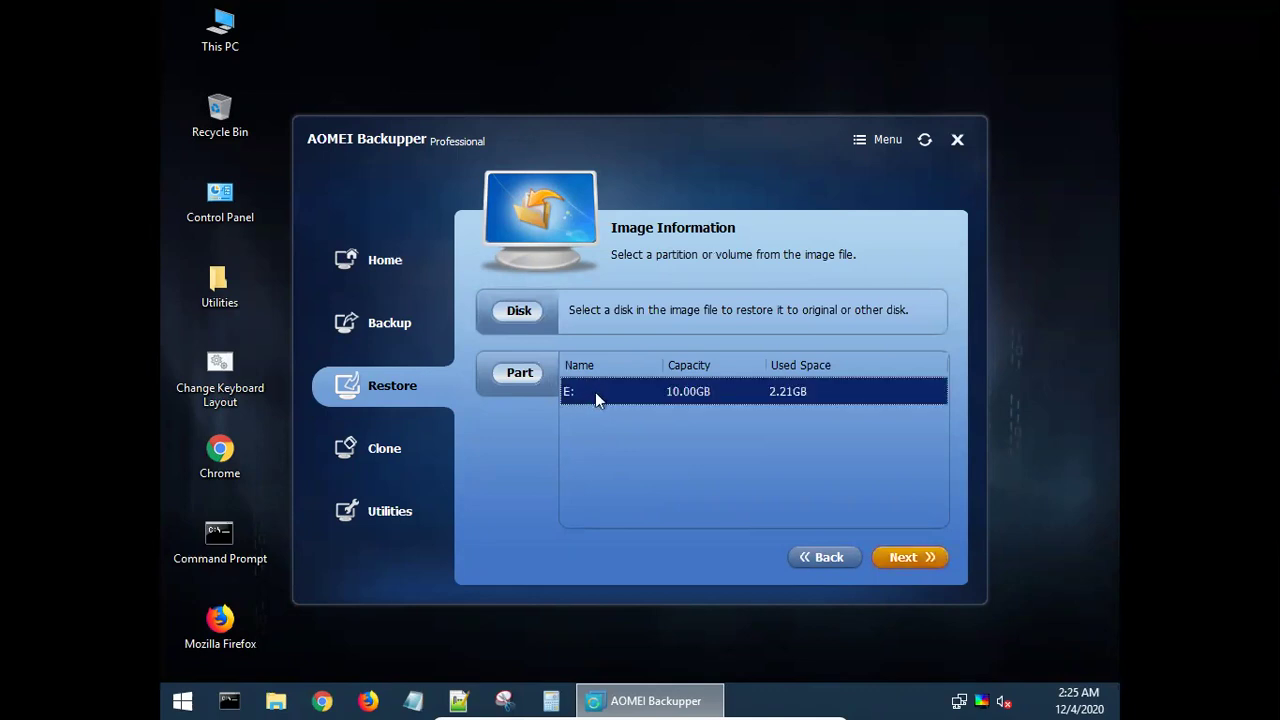
click(895, 555)
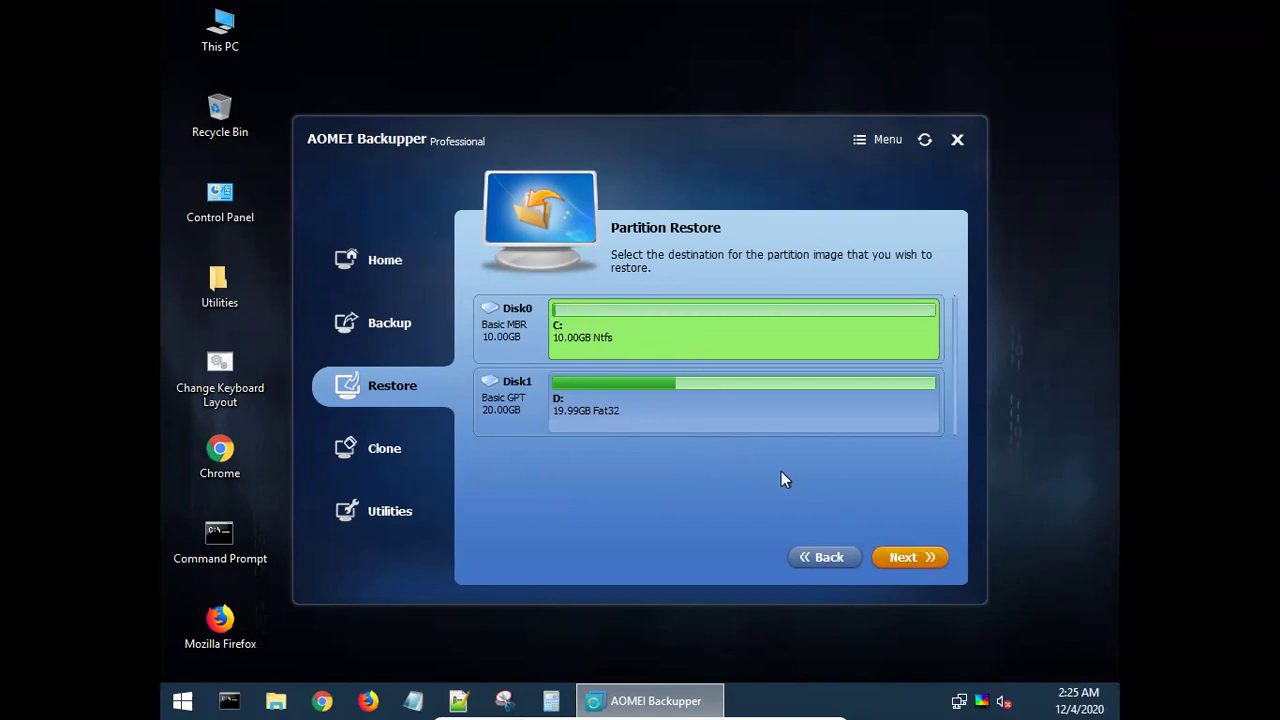
- Restore the partition image over partition C: on Disk0, and close AOMEI Backupper
click(911, 558)
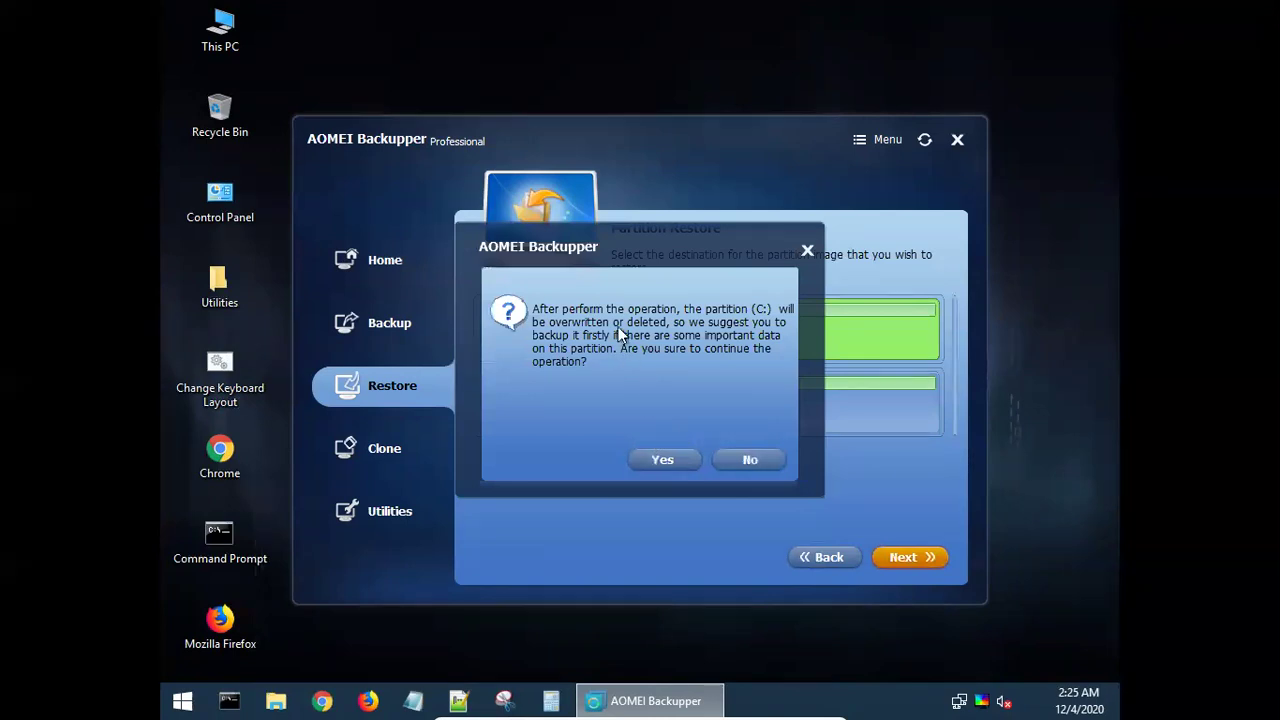
click(656, 465)
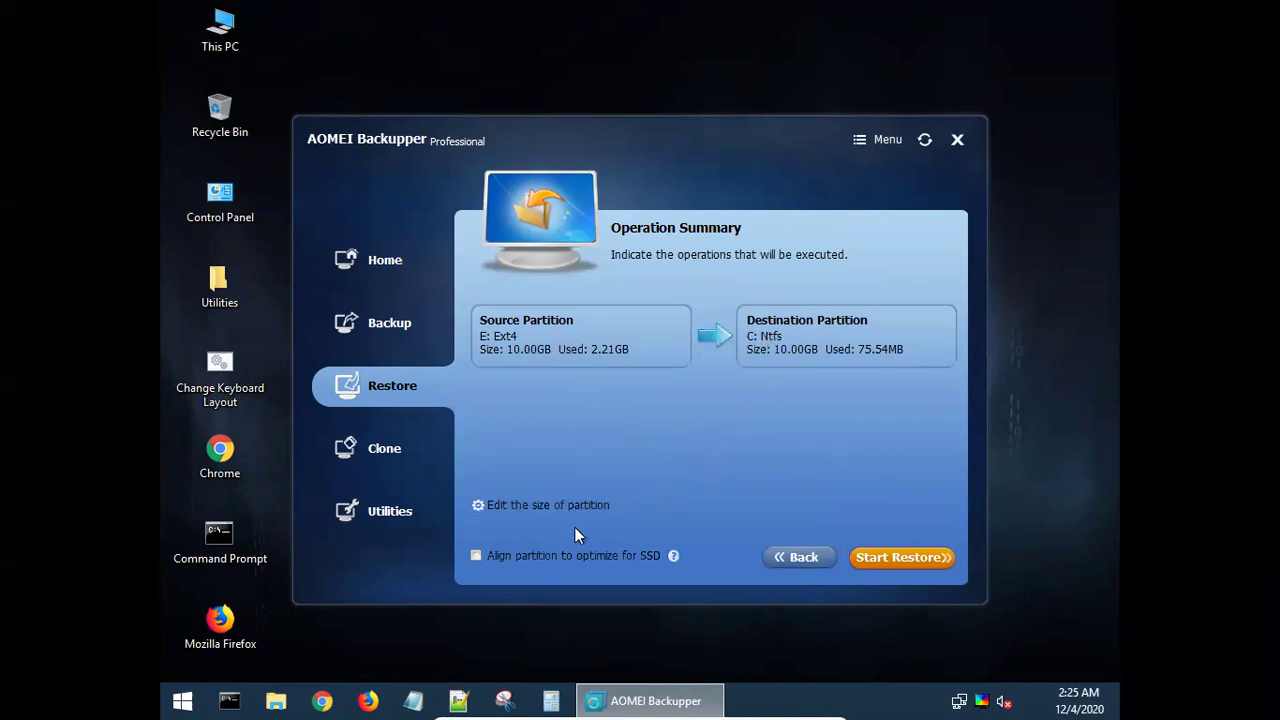
click(889, 559)
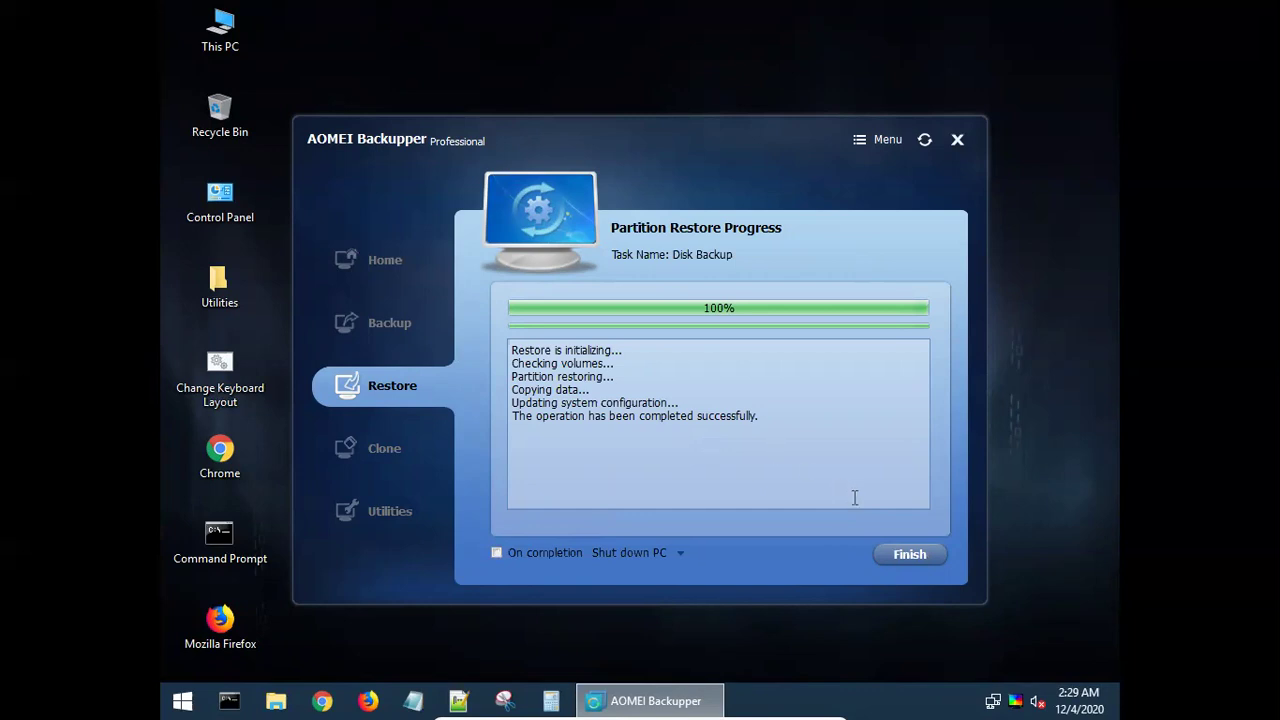
click(907, 561)
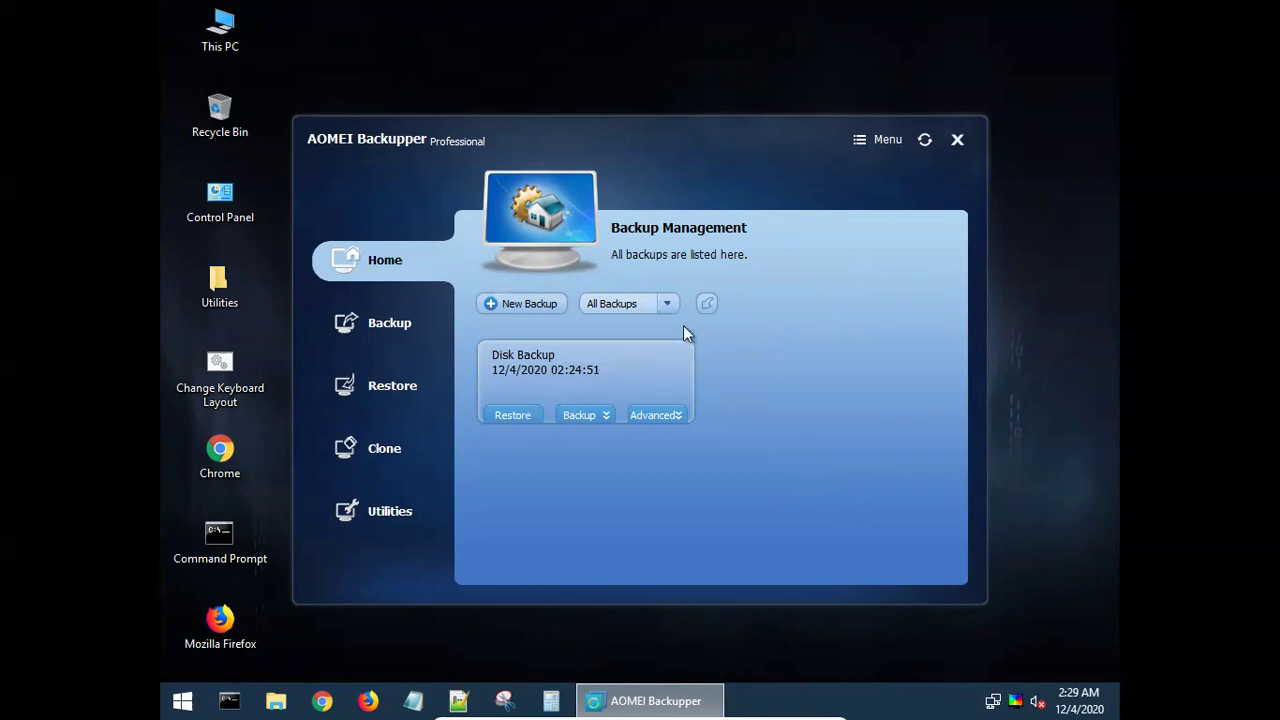
click(957, 140)
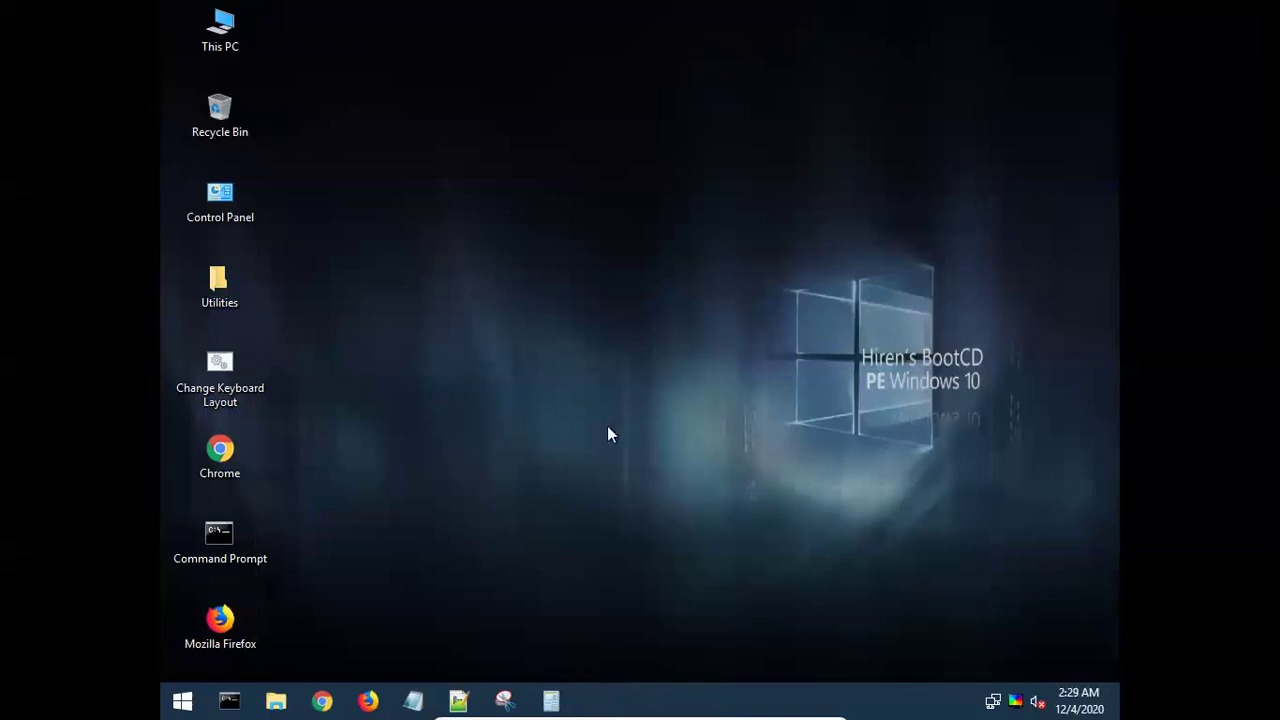
- Check the drives listed in This PC, and close the window
click(276, 700)
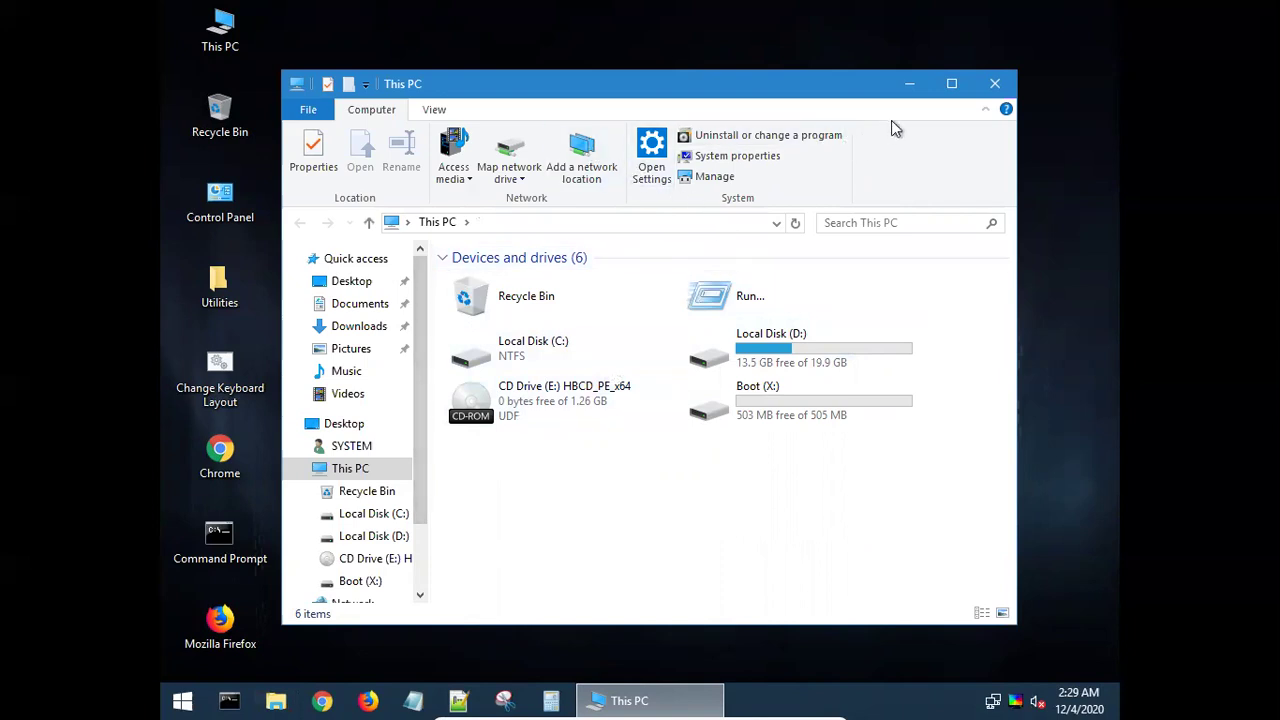
click(993, 88)
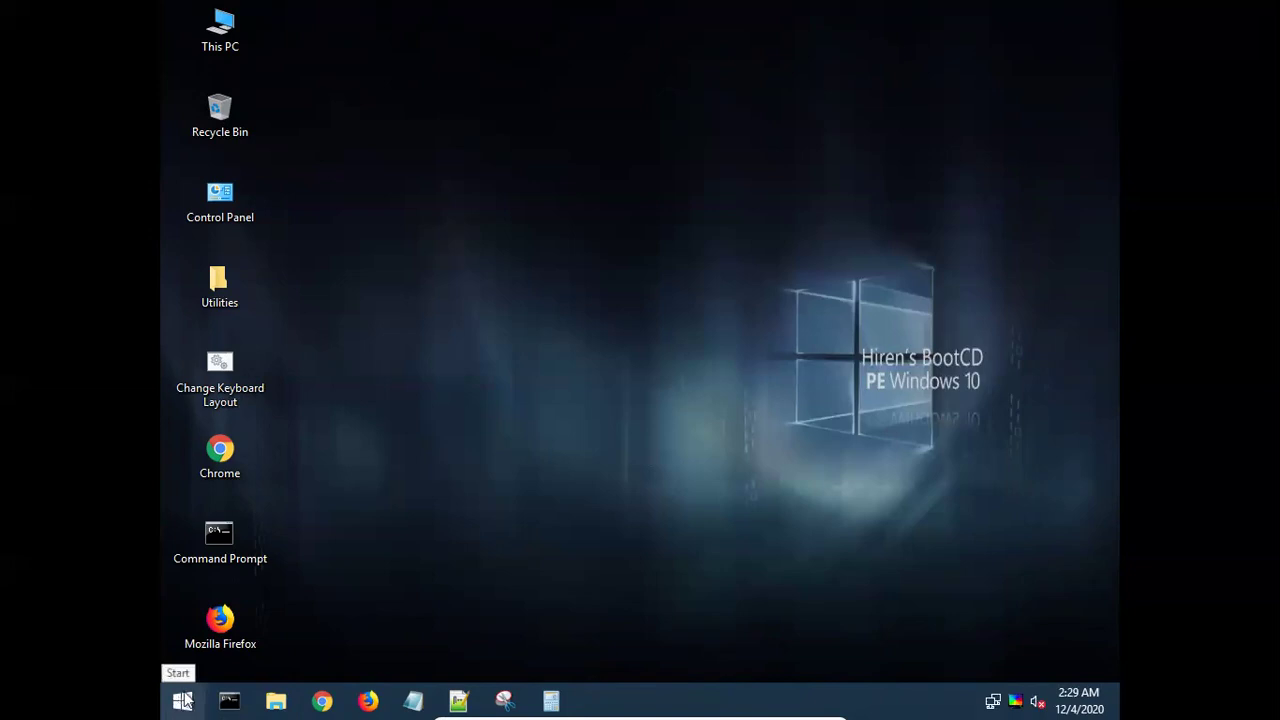
- Inspect the partitions on Disk 1 and Disk 2 in AOMEI Partition Assistant, and close the program
click(183, 700)
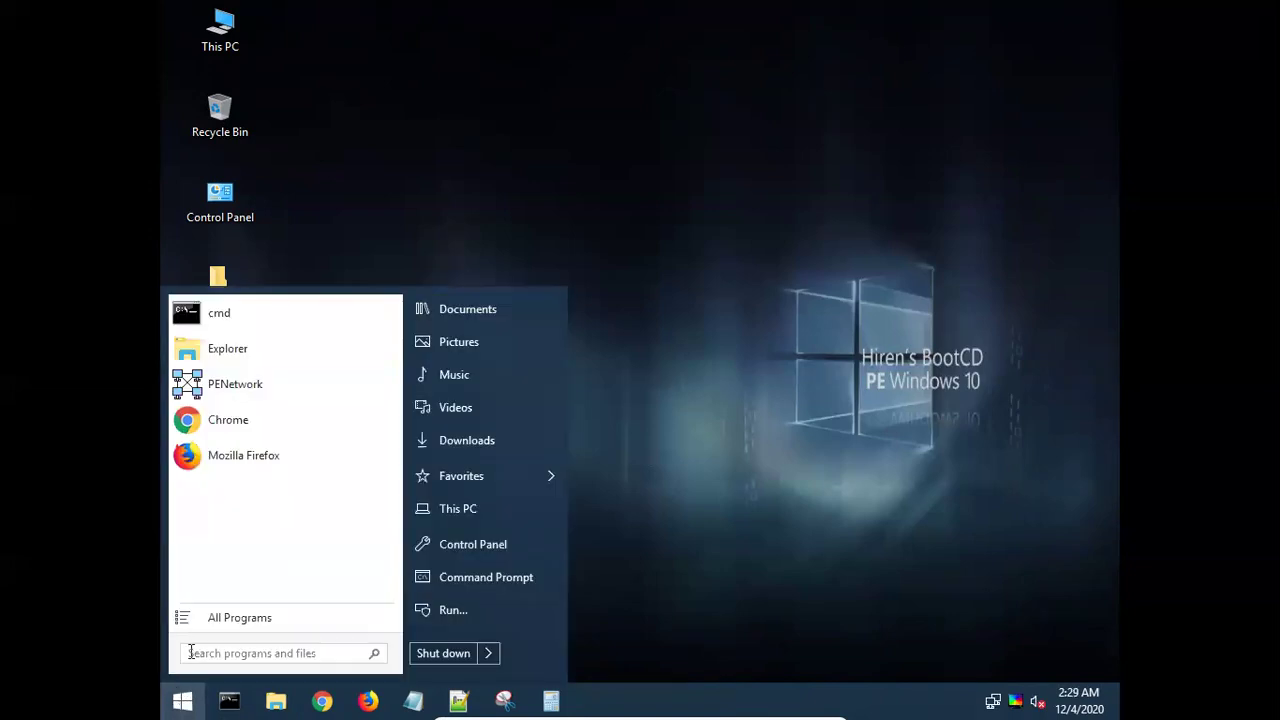
click(229, 625)
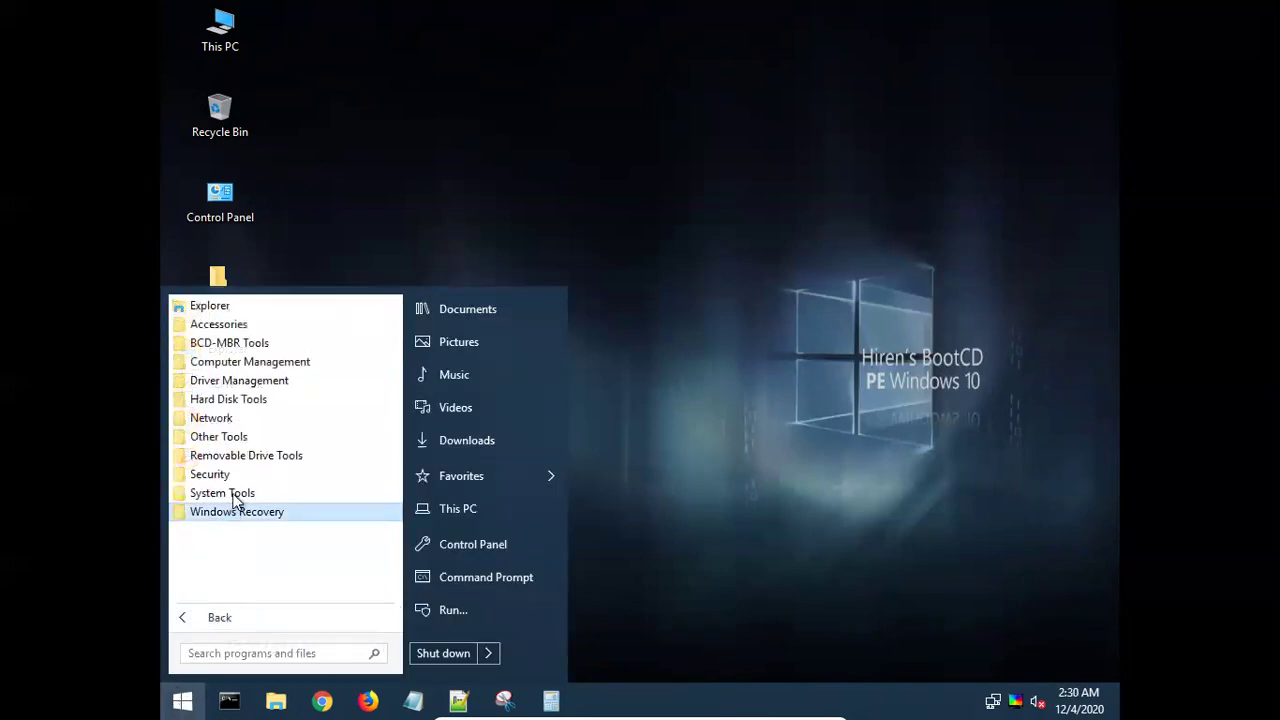
click(252, 402)
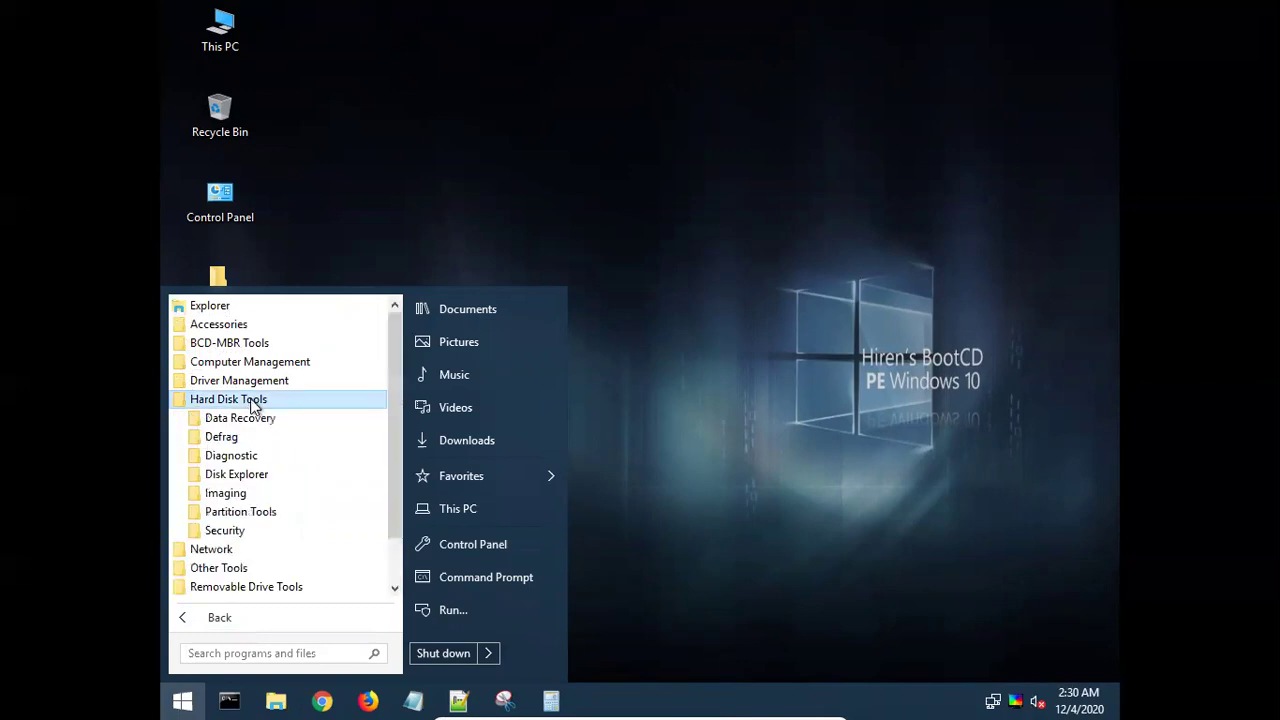
click(248, 477)
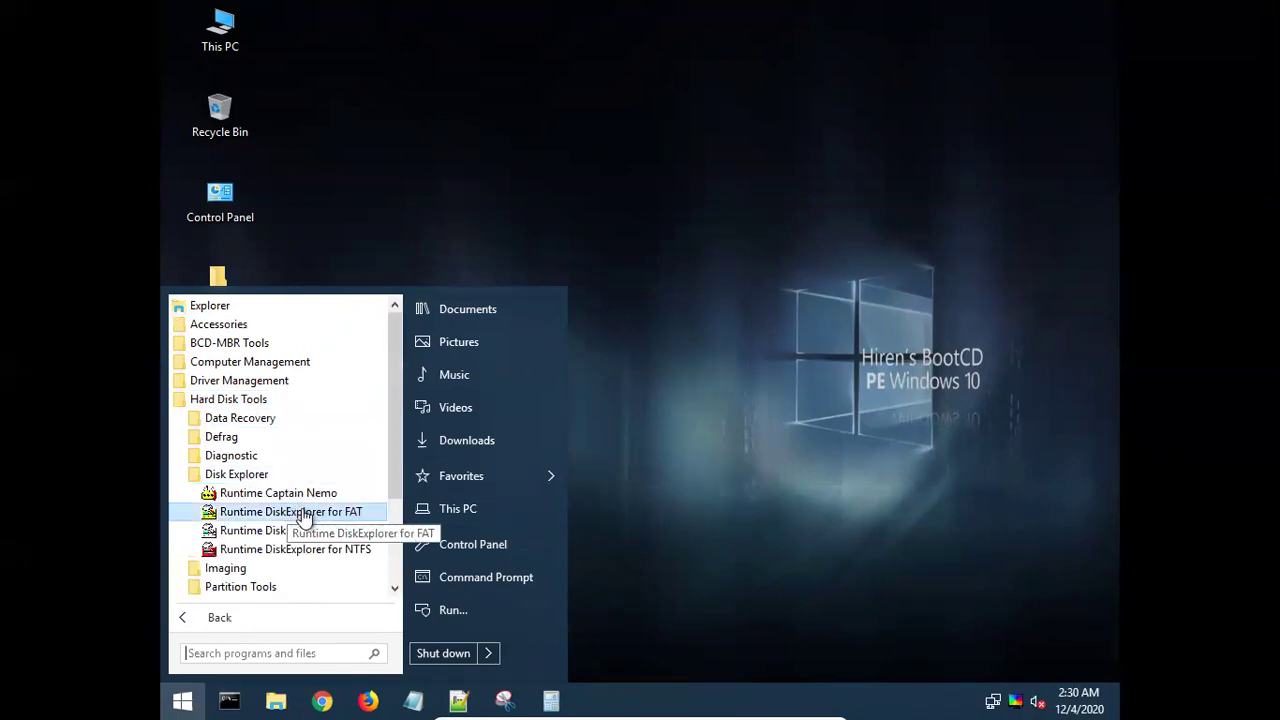
click(250, 588)
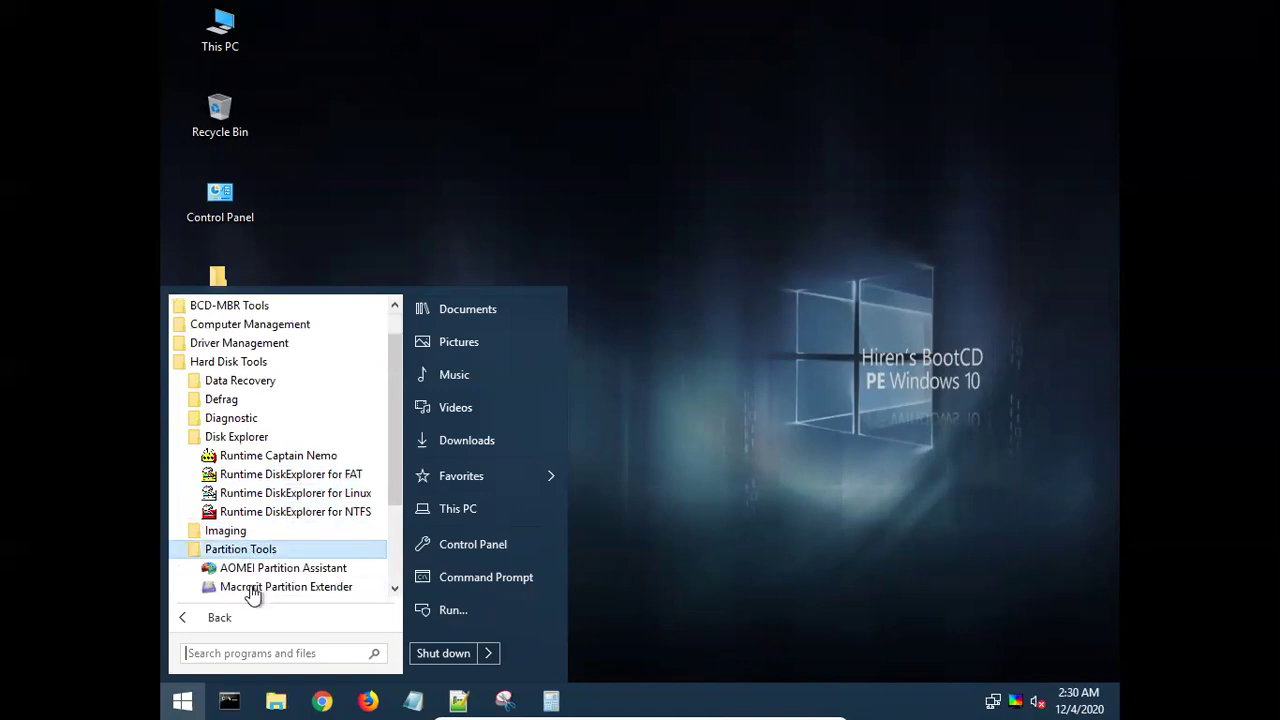
click(258, 570)
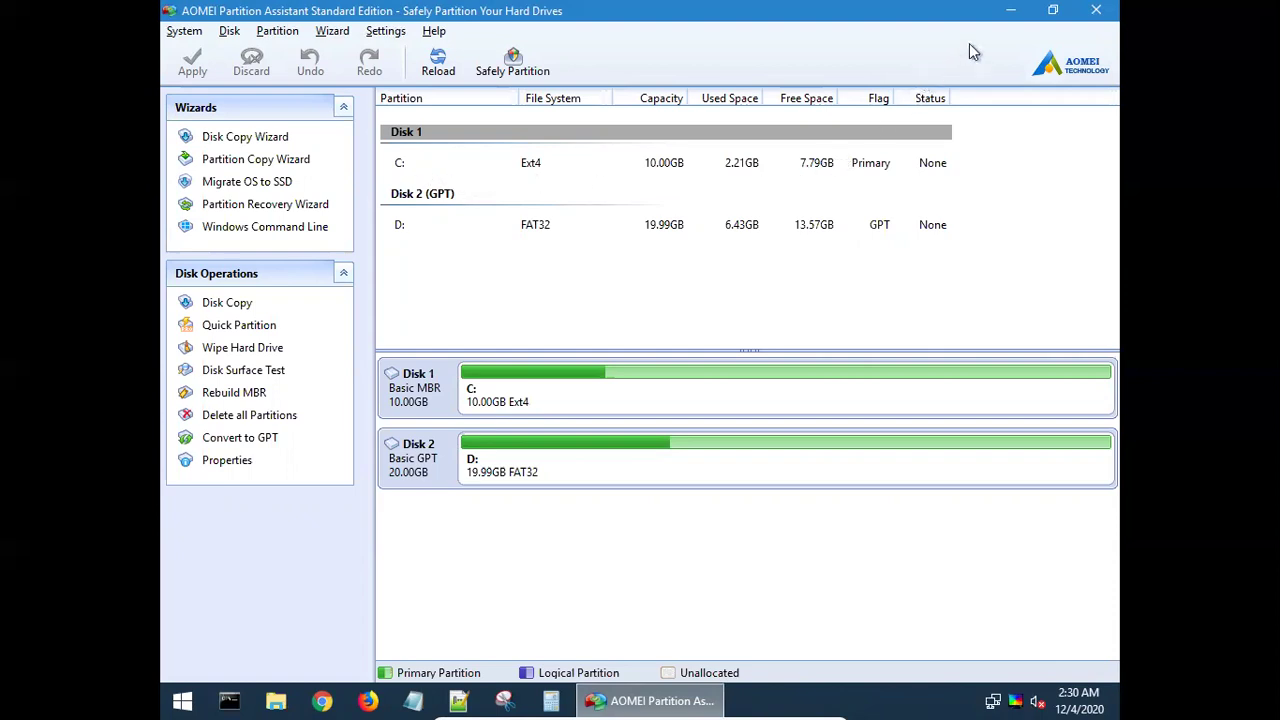
click(1097, 11)
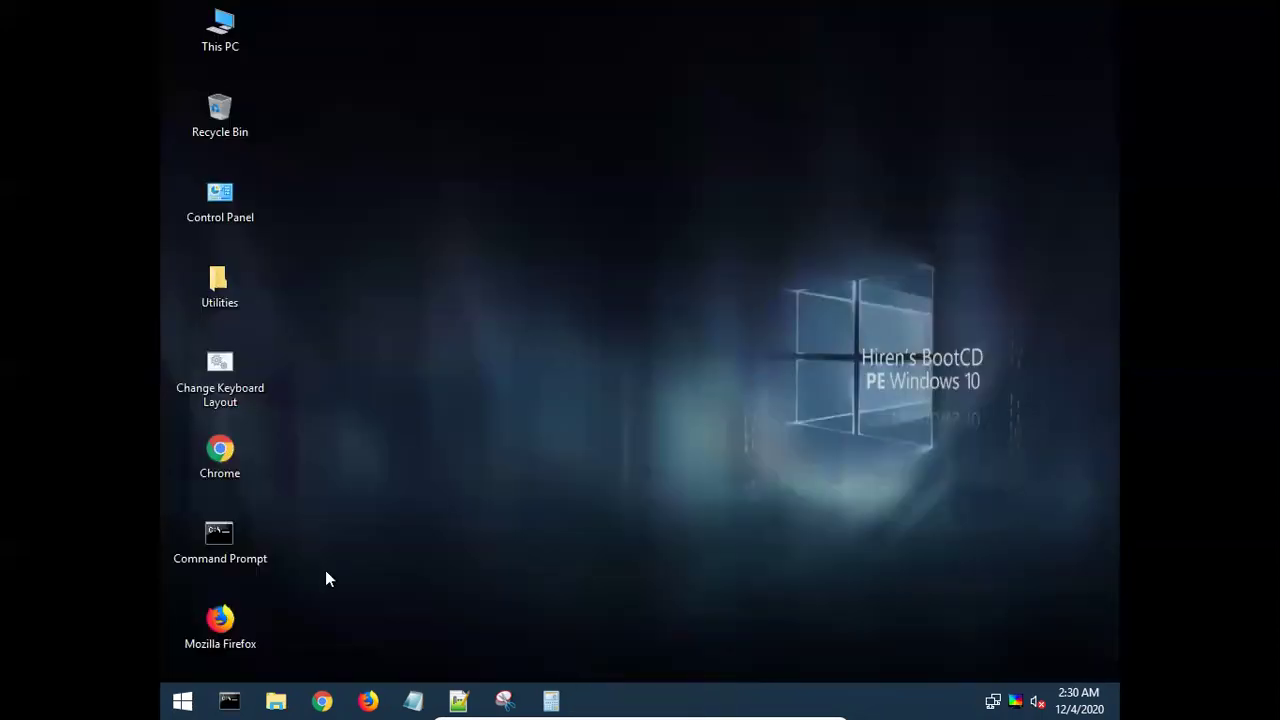
- Shut down the Hiren's BootCD session and remove HBCD_PE_x64.iso from the Lubuntu virtual machine's optical drive
click(181, 700)
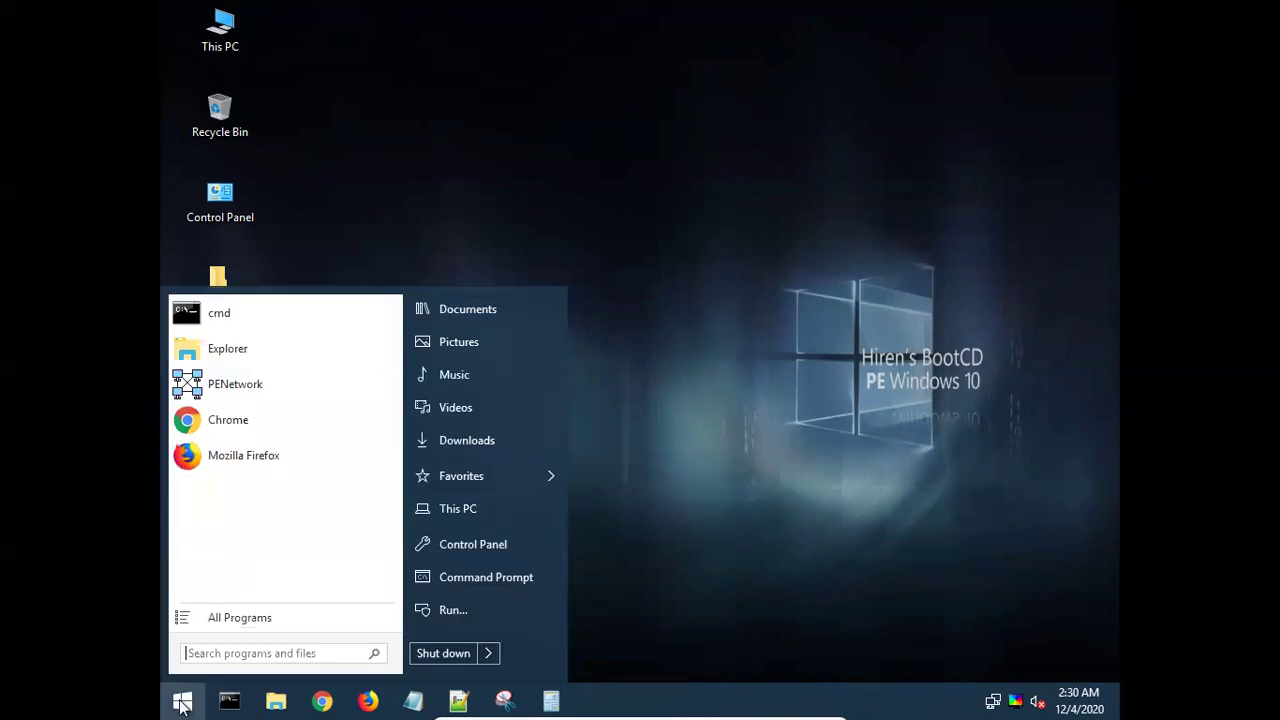
click(440, 651)
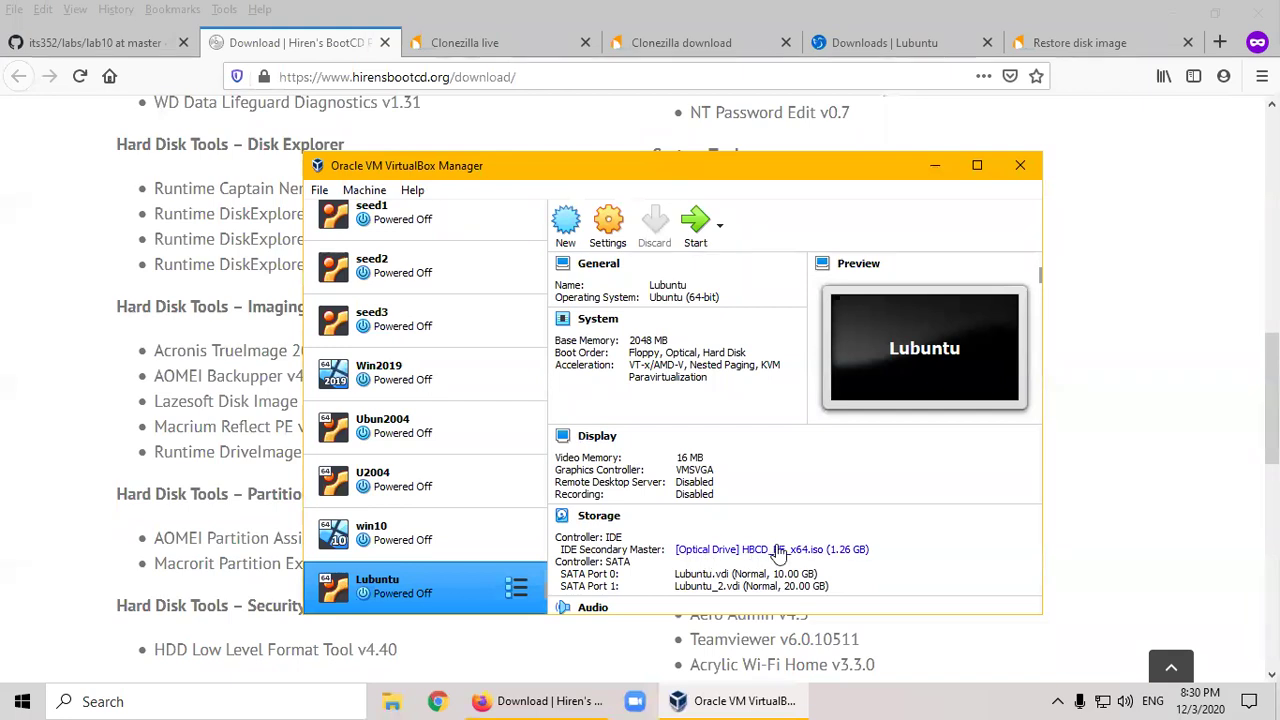
click(779, 551)
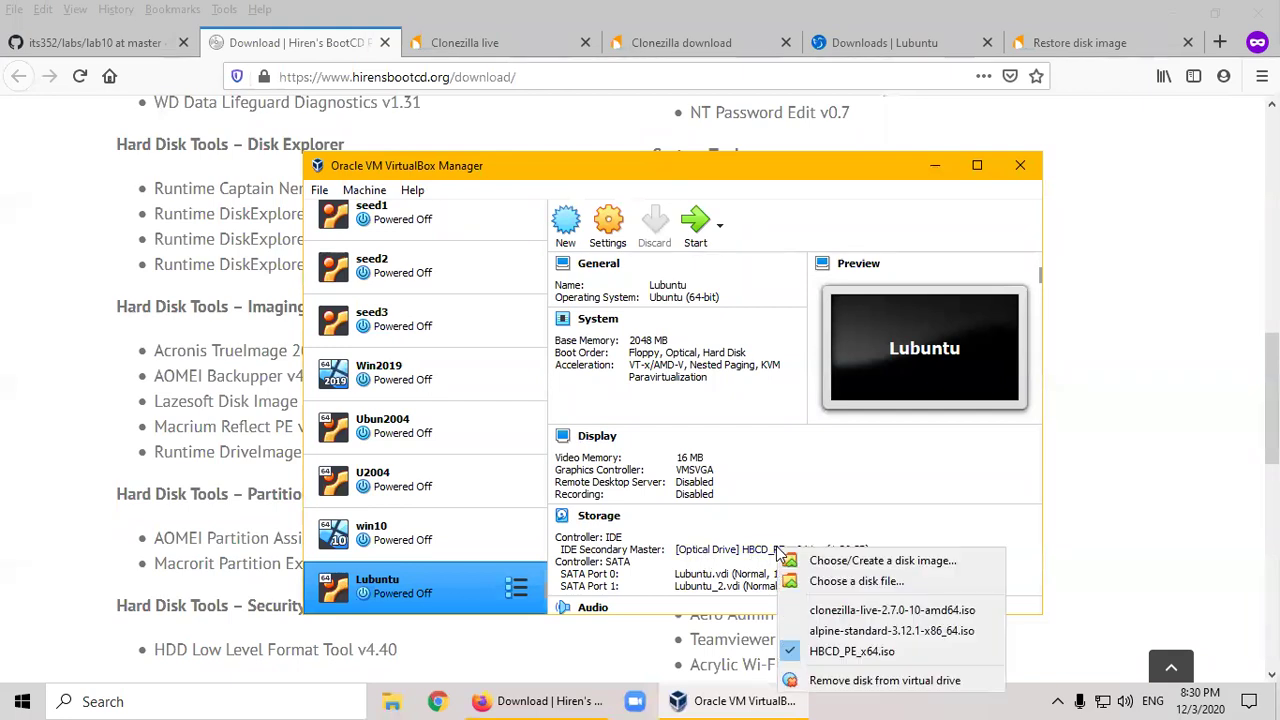
click(825, 680)
- Boot the Lubuntu virtual machine from its restored disk, leave full-screen mode, and switch to the lab10 GitHub page in Firefox
click(694, 245)
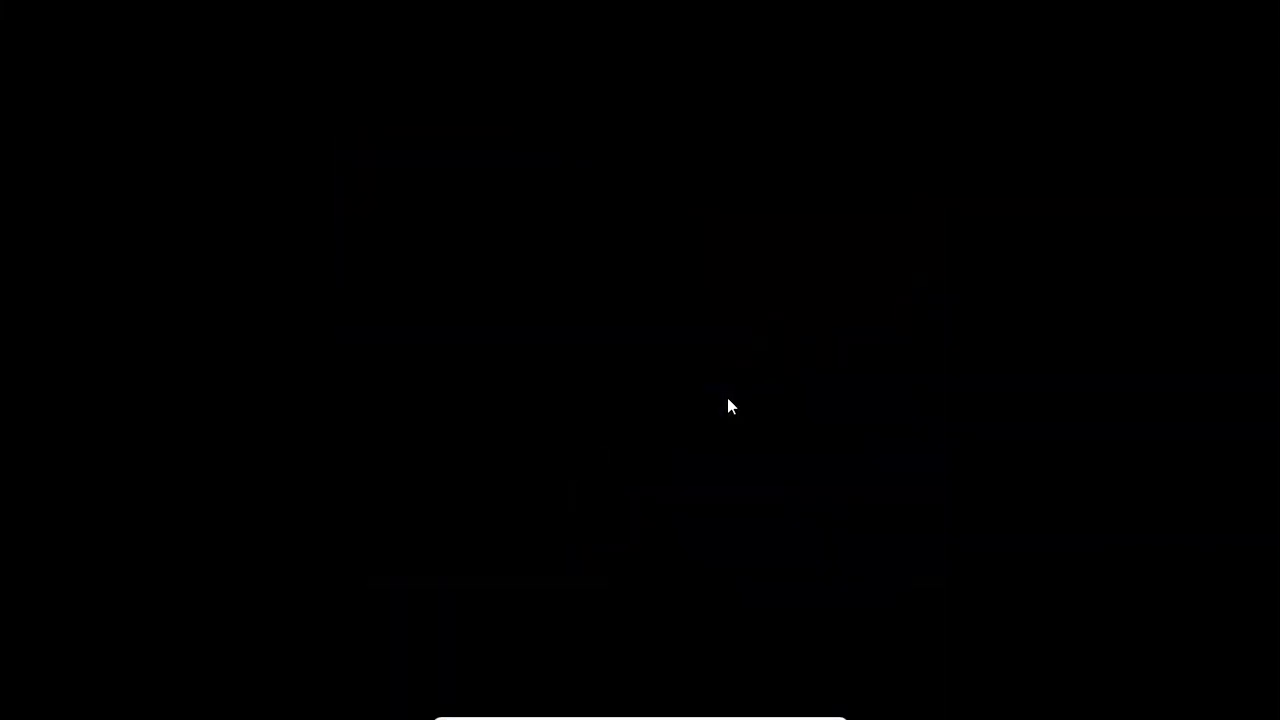
key(Control_R+f)
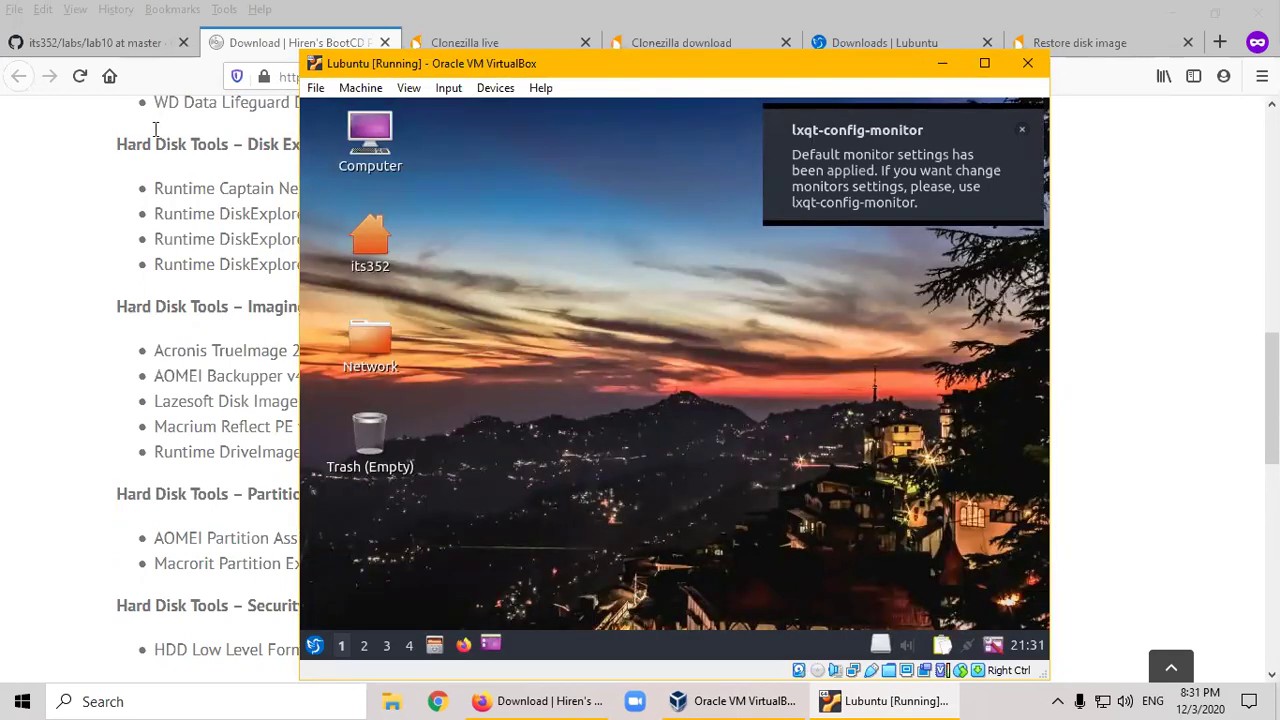
click(109, 49)
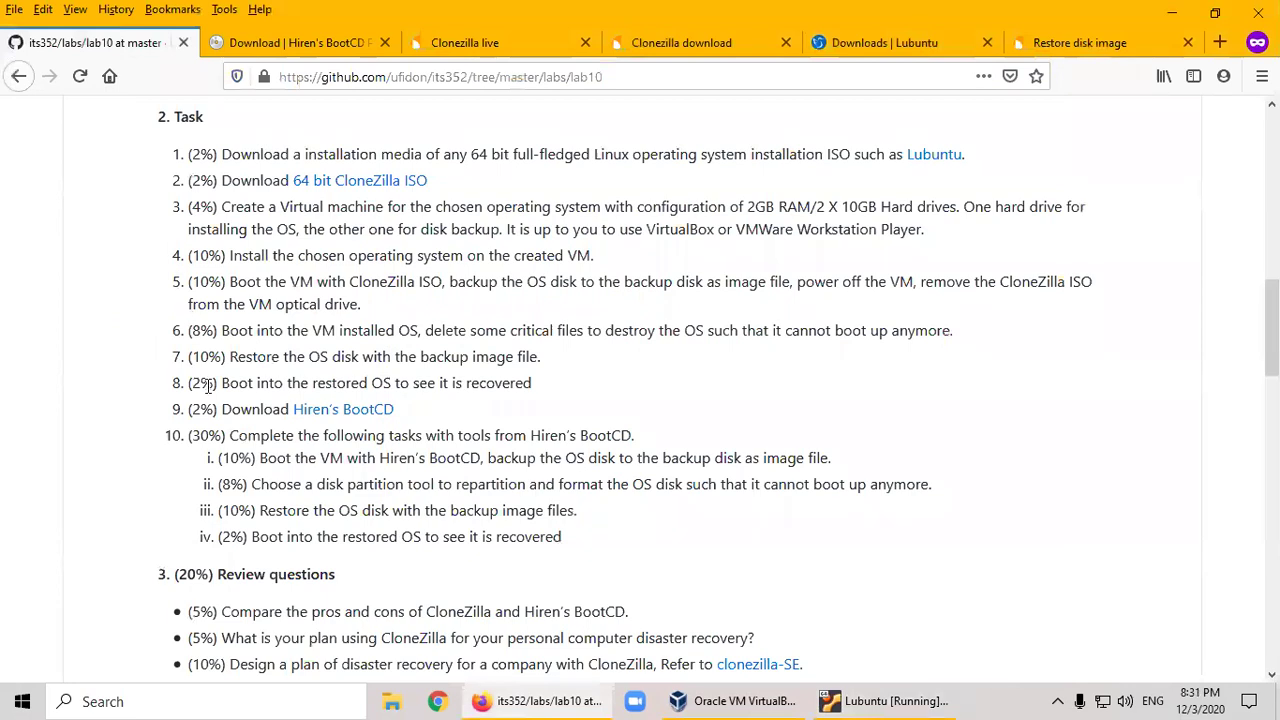